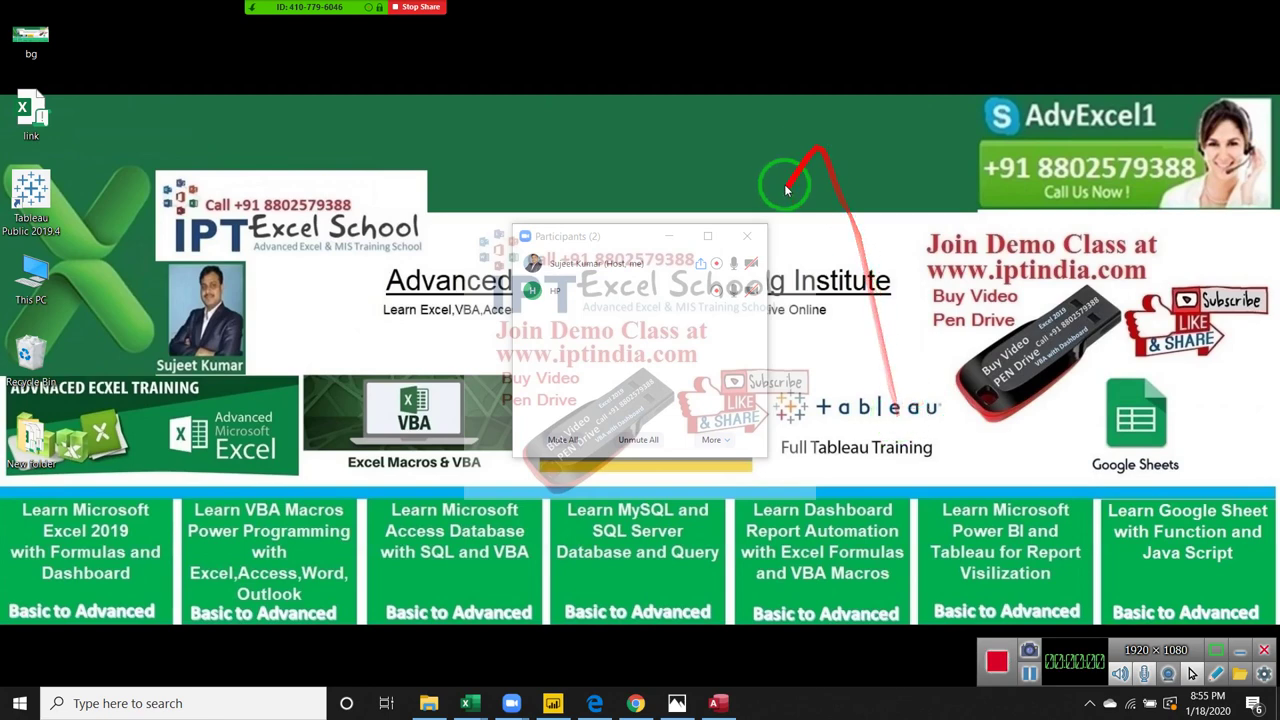
# - Close the Zoom Participants window and launch Microsoft Access from the taskbar
pyautogui.click(746, 236)
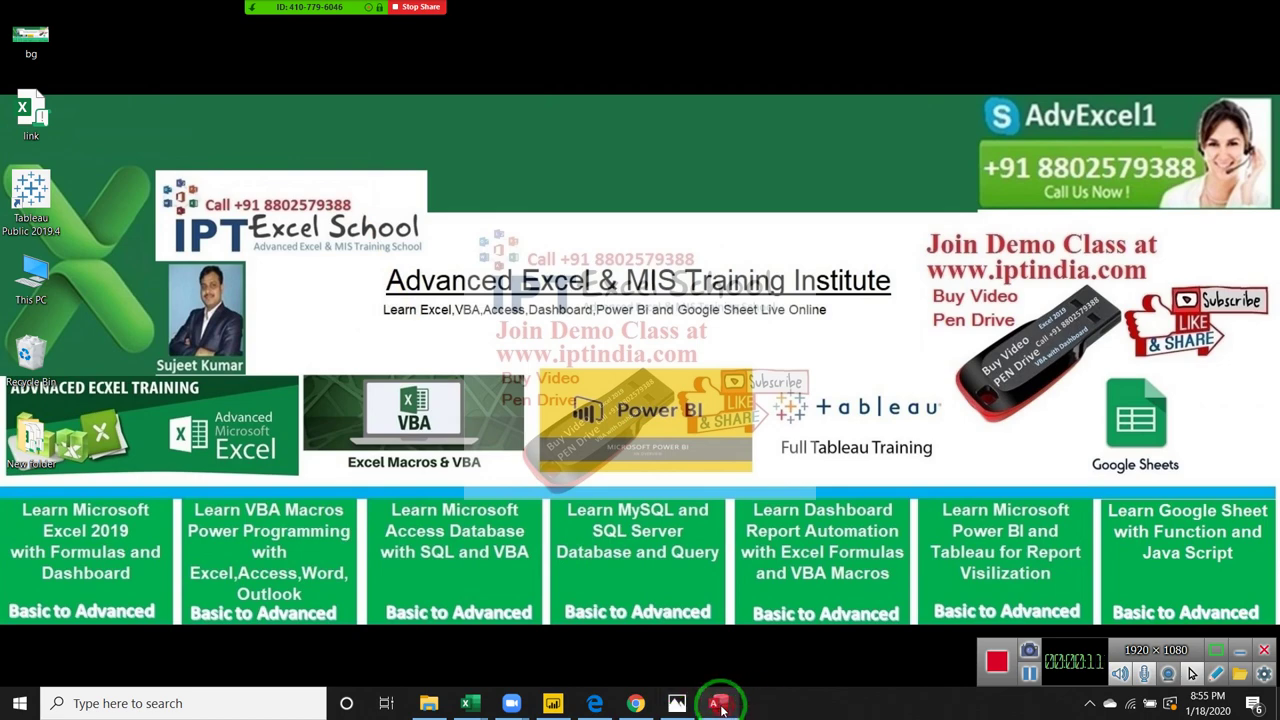
pyautogui.click(720, 705)
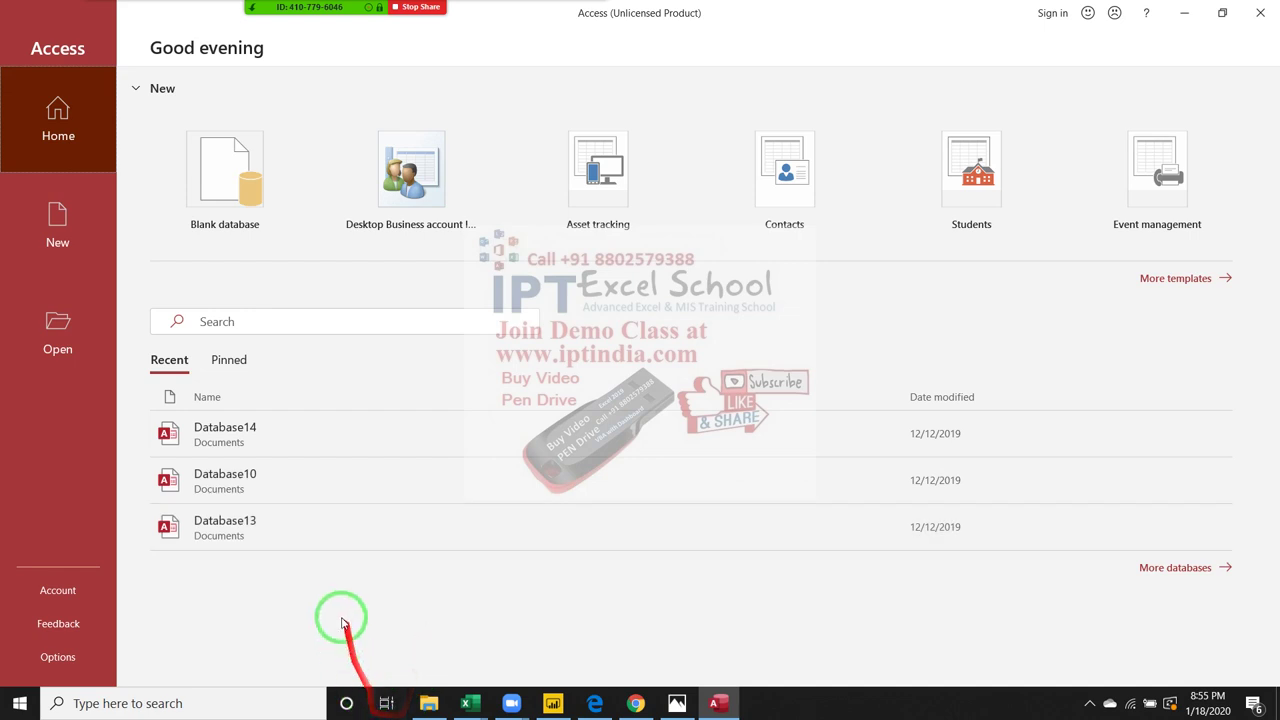
# - Create a blank database named Database16 in the chosen save folder
pyautogui.click(224, 222)
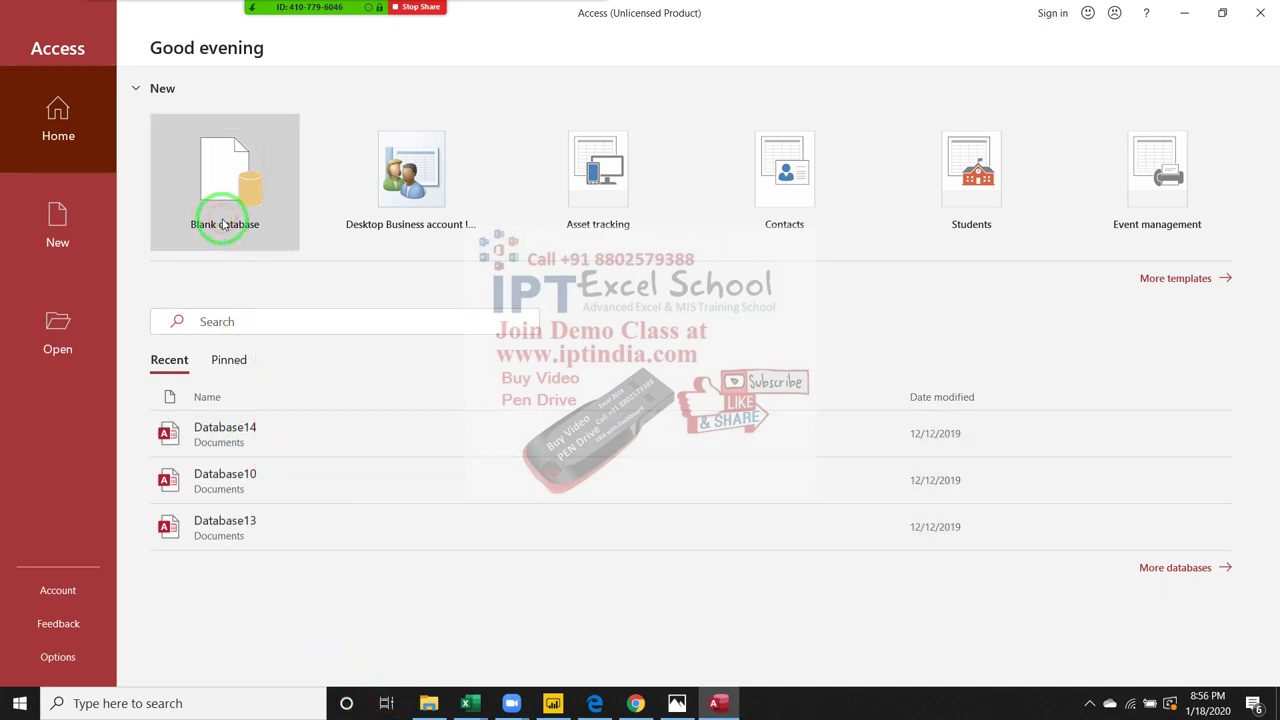
pyautogui.click(402, 332)
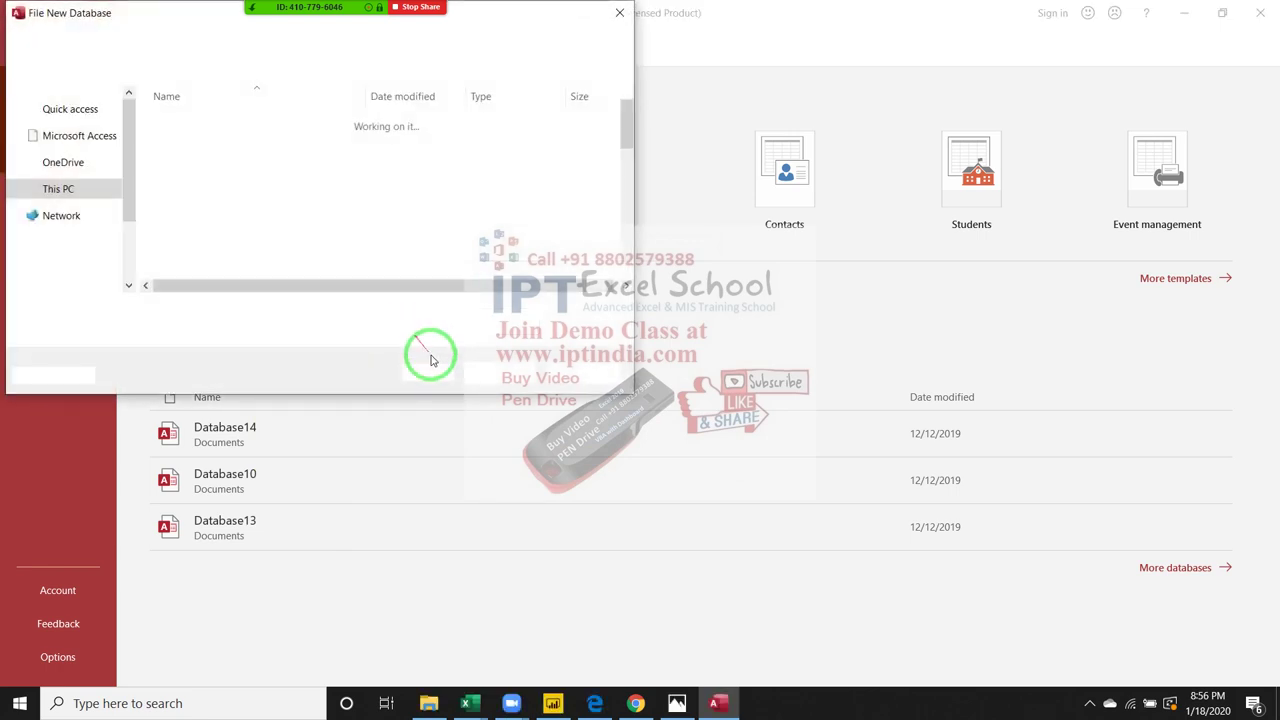
pyautogui.moveTo(222, 410); pyautogui.dragTo(465, 376)
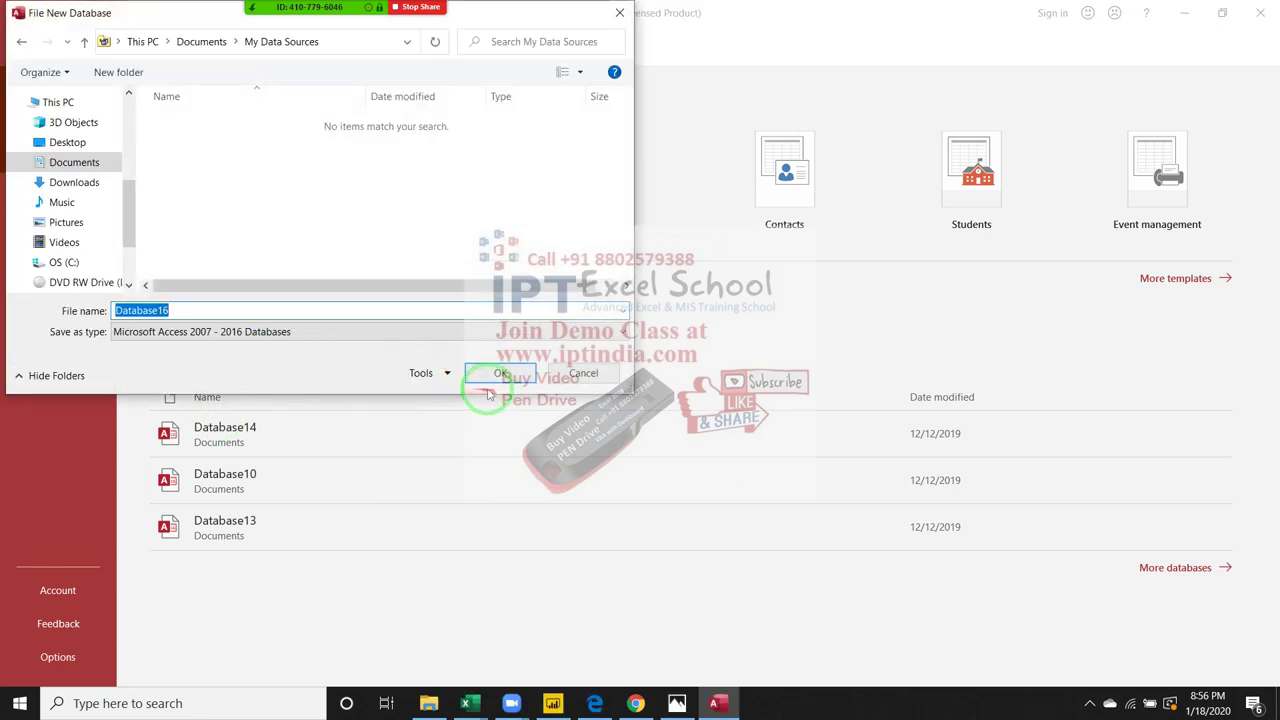
pyautogui.click(480, 376)
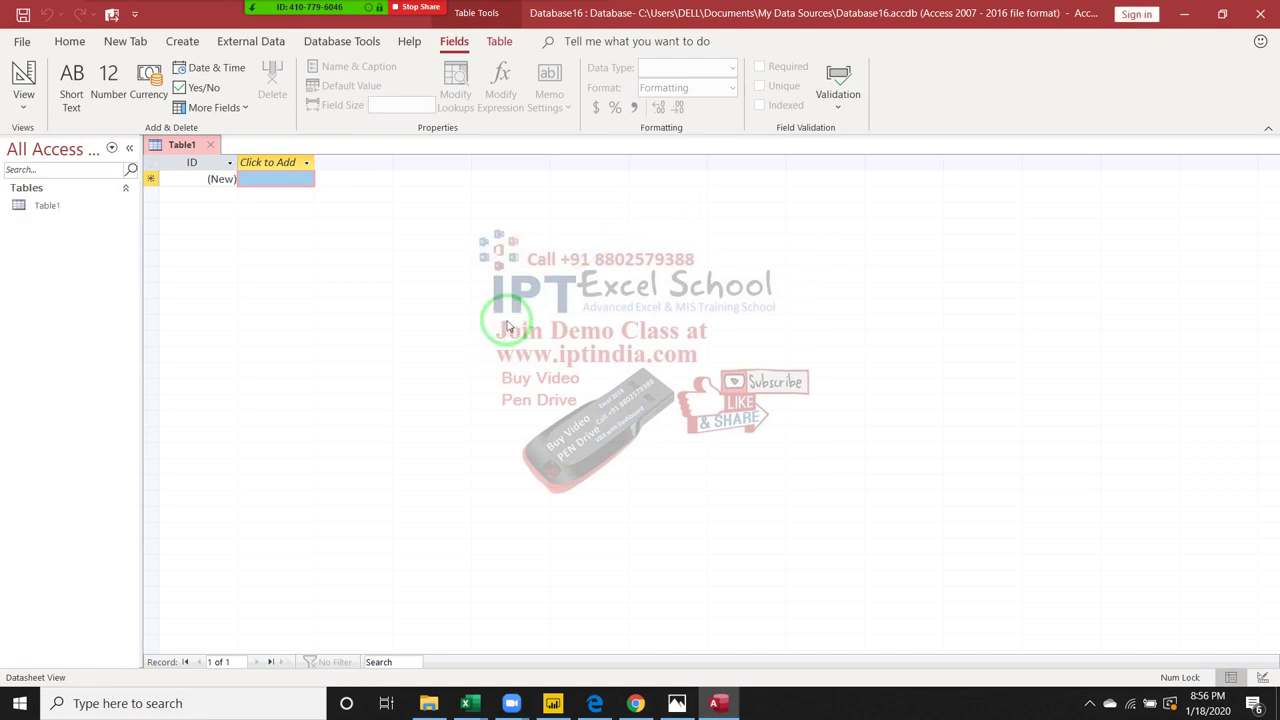
# - Check Table1's shortcut options, then show the Create ribbon's object-creation commands
pyautogui.click(45, 208)
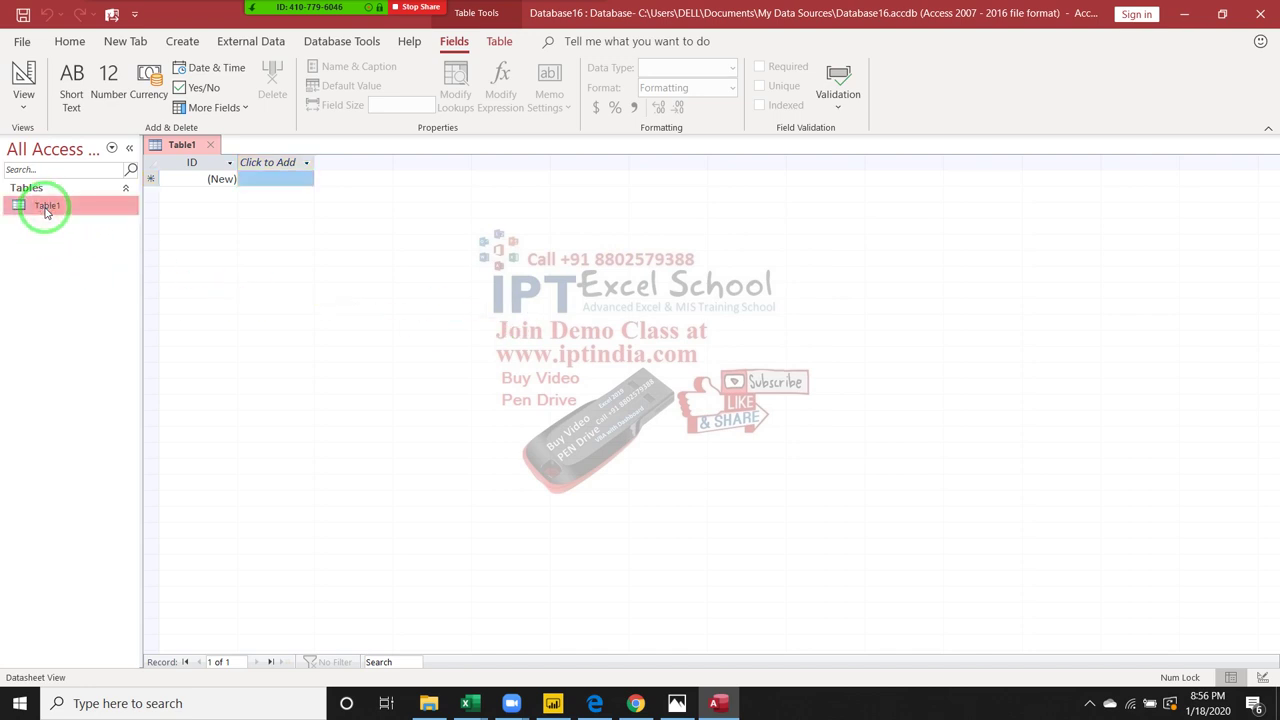
pyautogui.rightClick(45, 210)
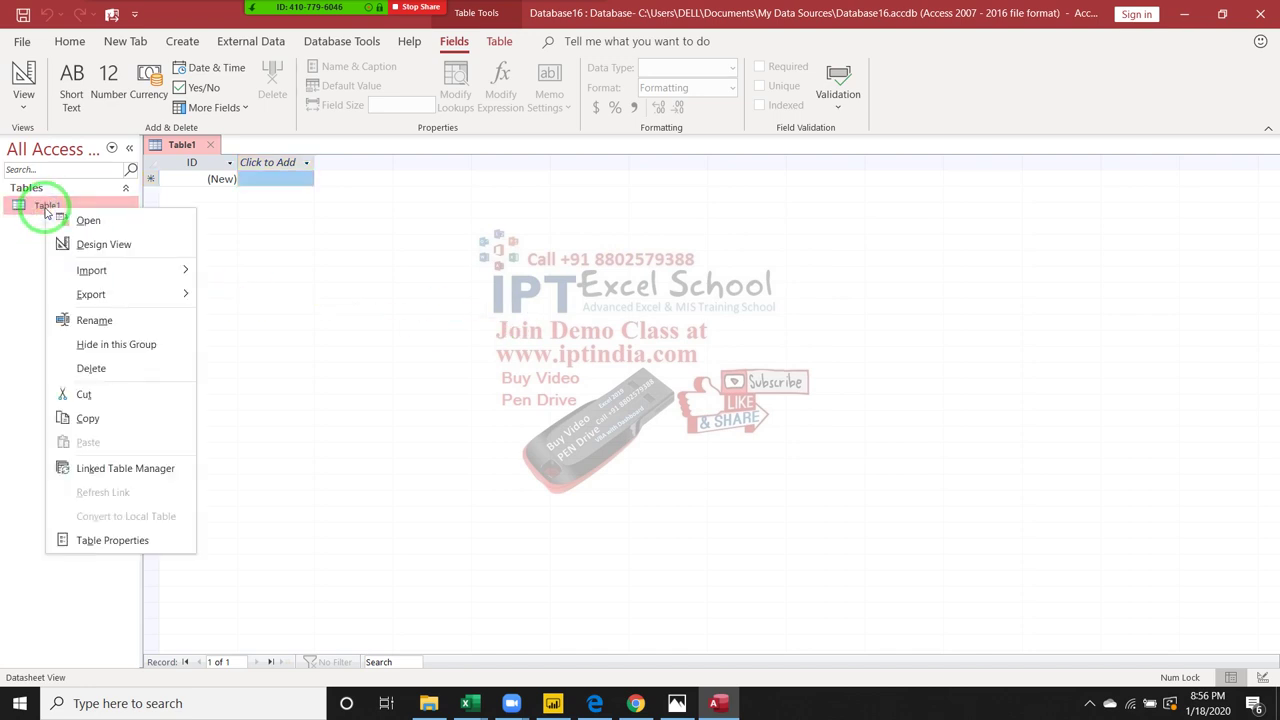
pyautogui.click(18, 342)
pyautogui.click(184, 46)
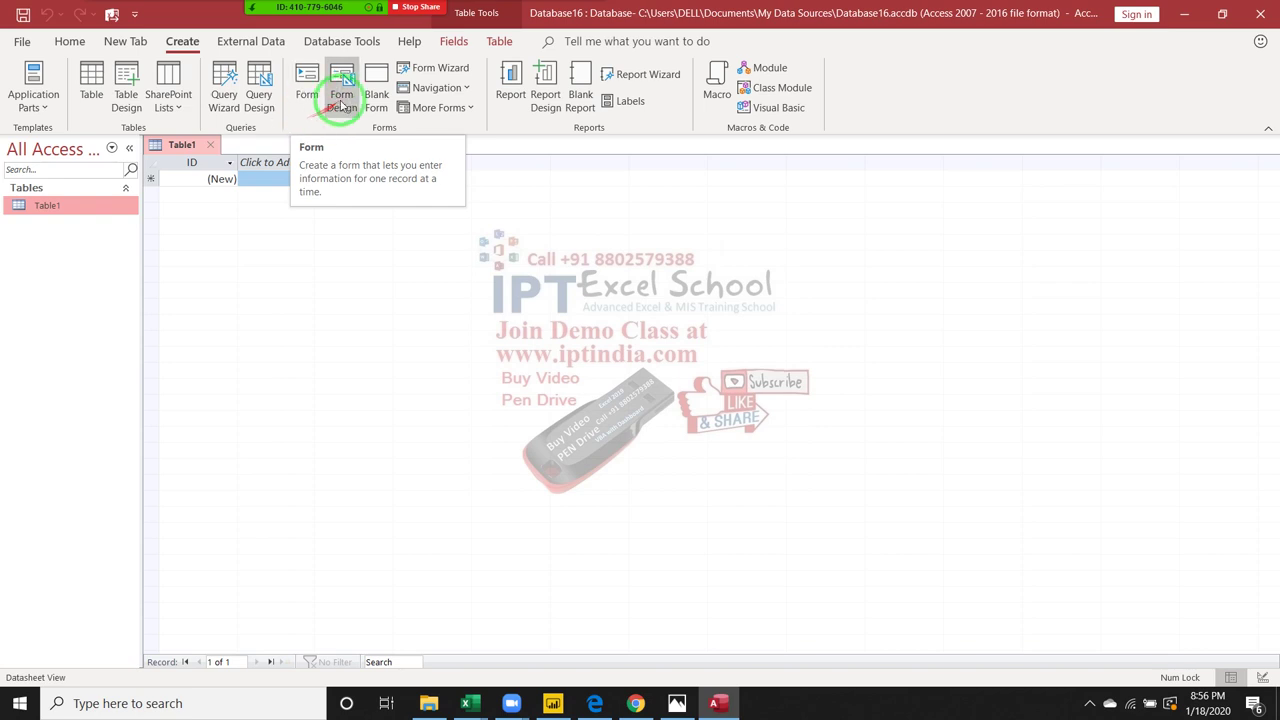
# - Start a blank form in Design View and add a text box labelled Qty
pyautogui.click(342, 100)
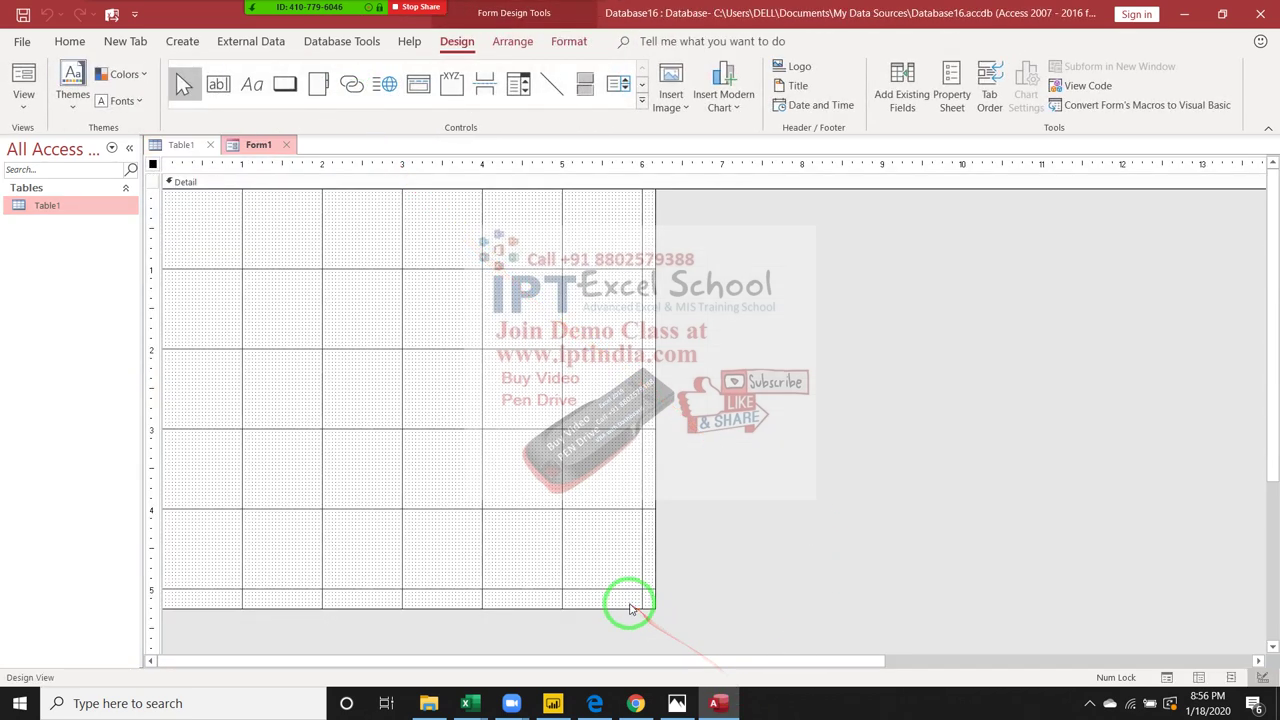
pyautogui.click(630, 606)
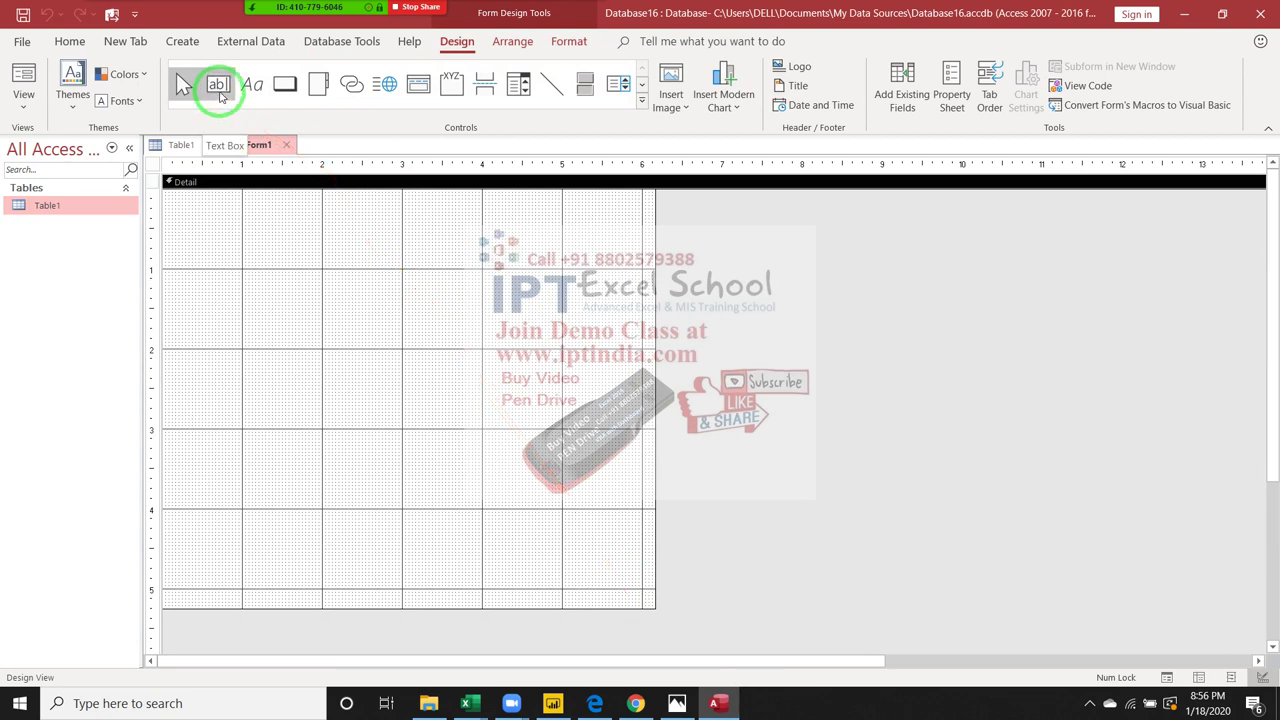
pyautogui.click(218, 85)
pyautogui.moveTo(249, 233); pyautogui.dragTo(371, 262)
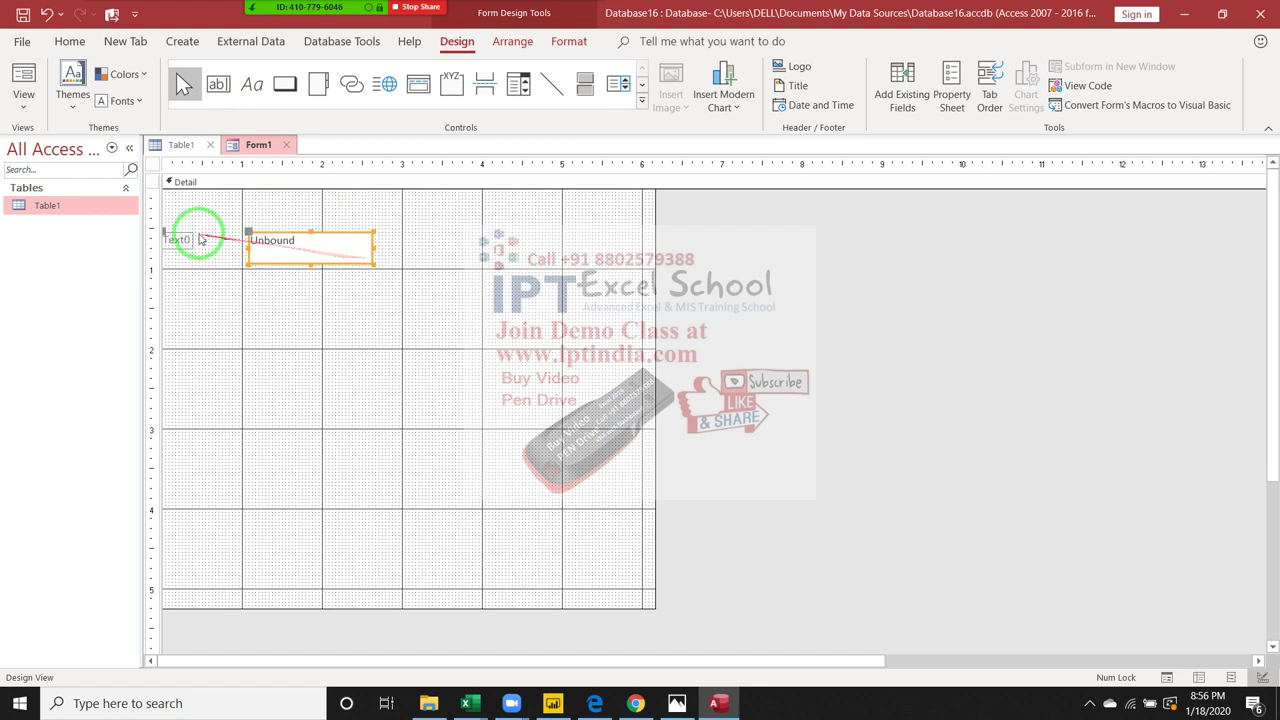
pyautogui.moveTo(182, 240); pyautogui.dragTo(220, 238)
pyautogui.doubleClick(206, 247)
pyautogui.write('Qty')
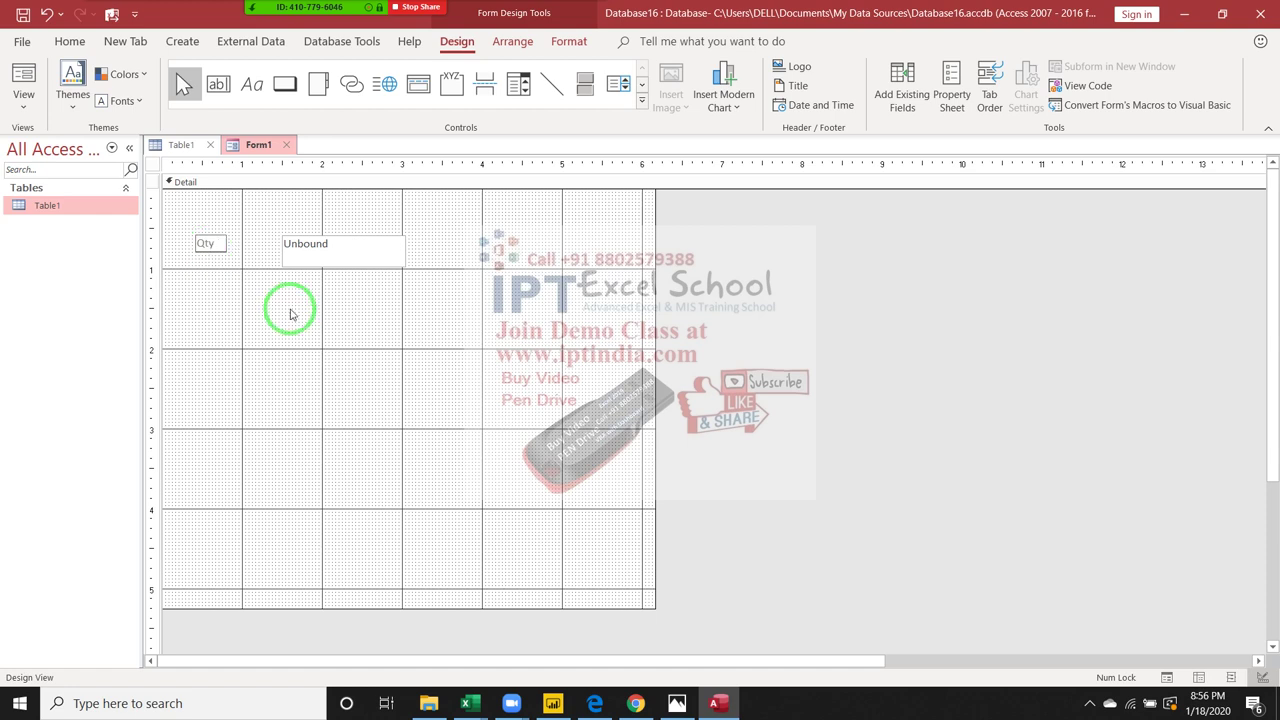
pyautogui.click(271, 300)
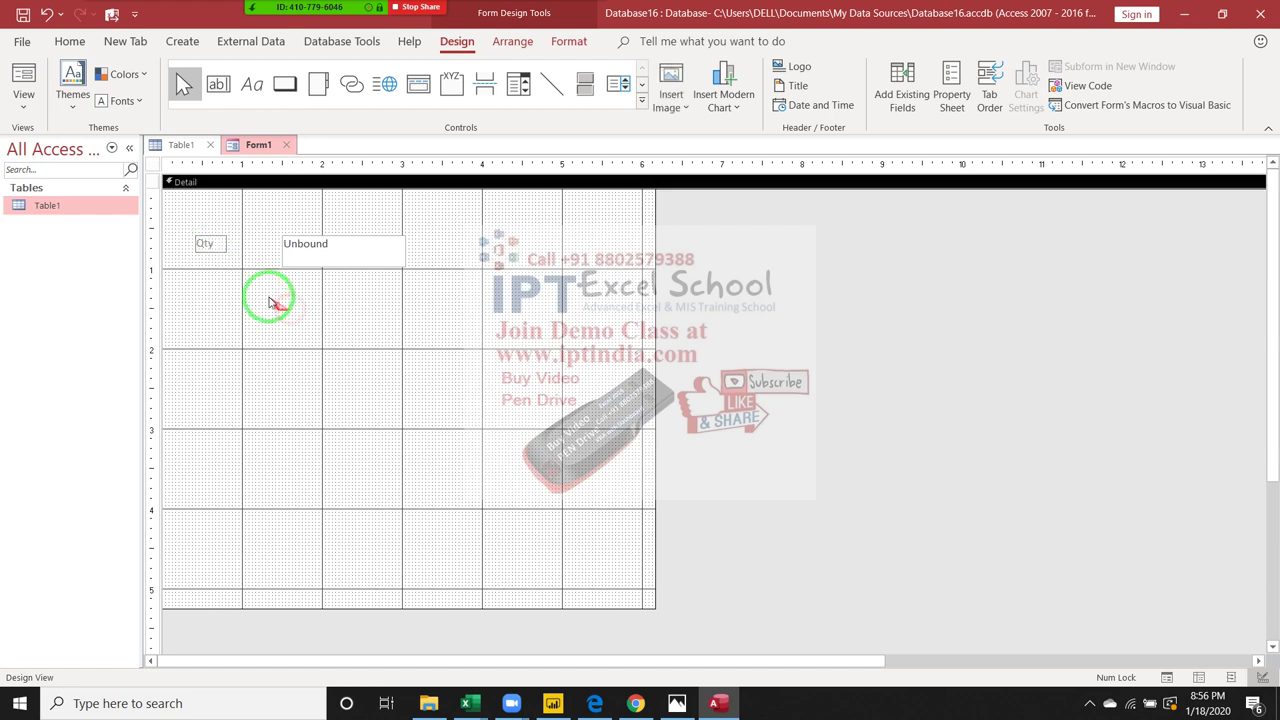
# - Draw a second unbound text box below Qty and begin editing its label
pyautogui.click(224, 90)
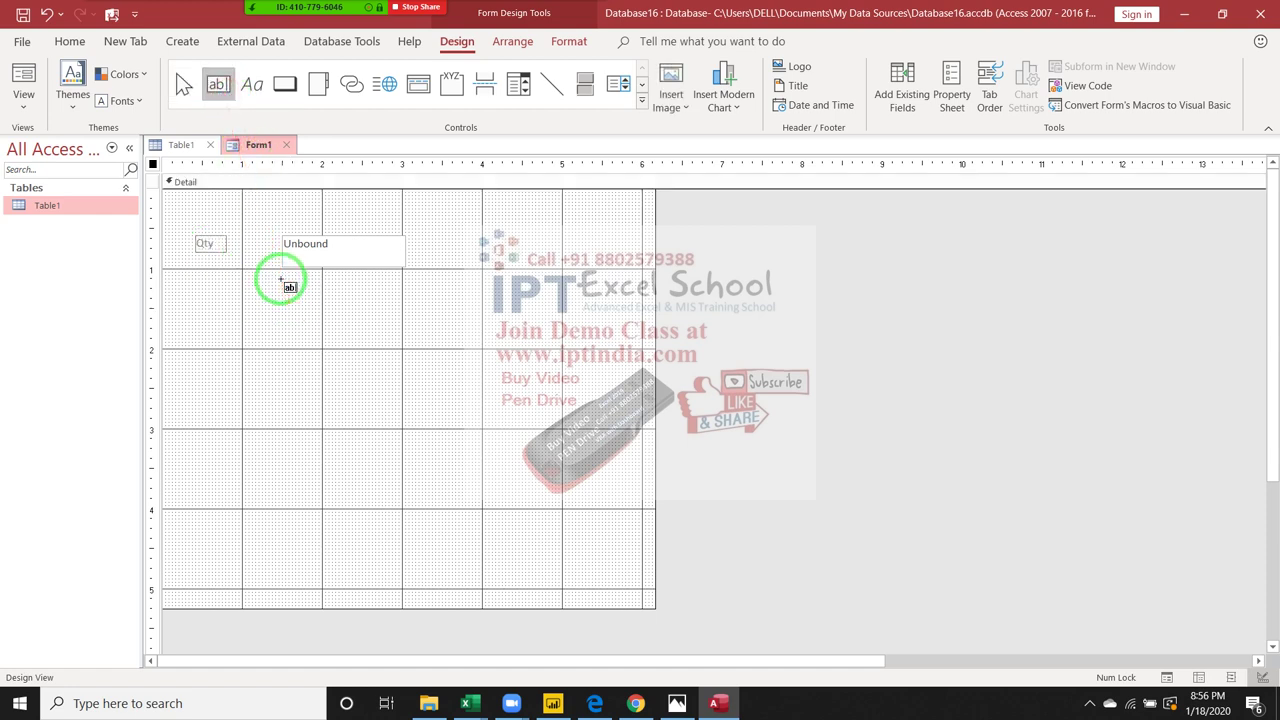
pyautogui.moveTo(283, 280); pyautogui.dragTo(406, 311)
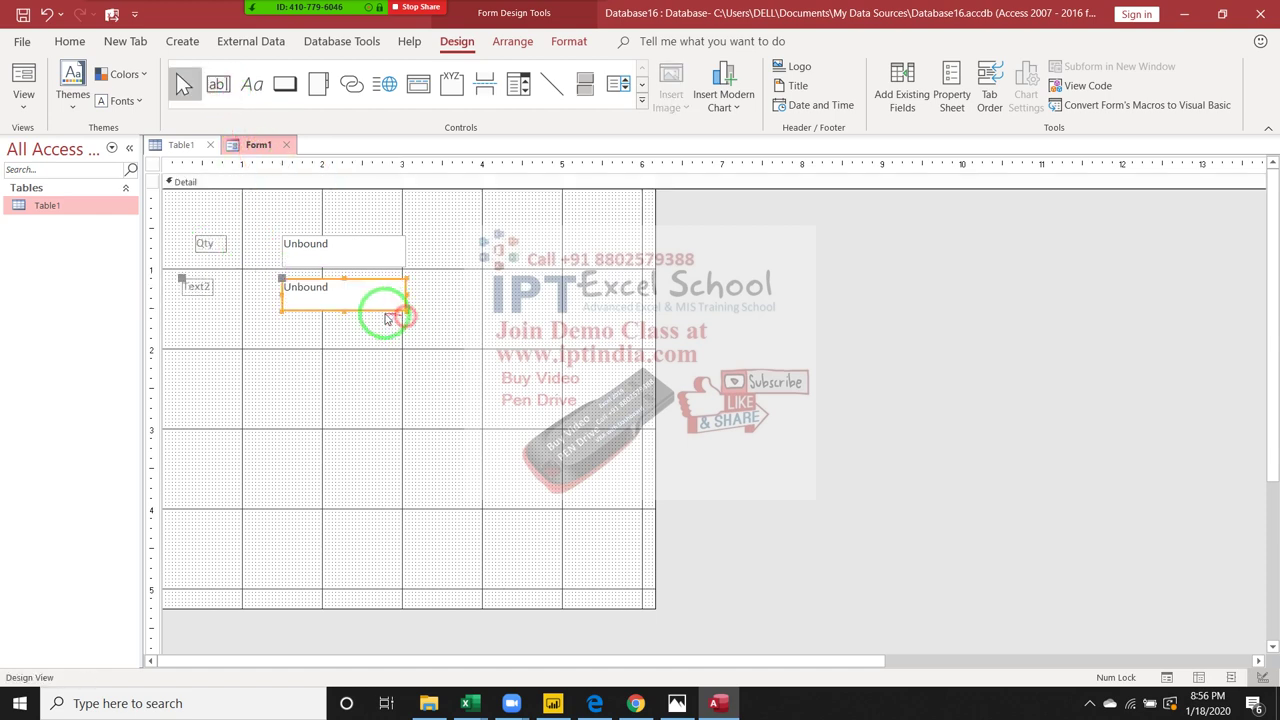
pyautogui.click(182, 278)
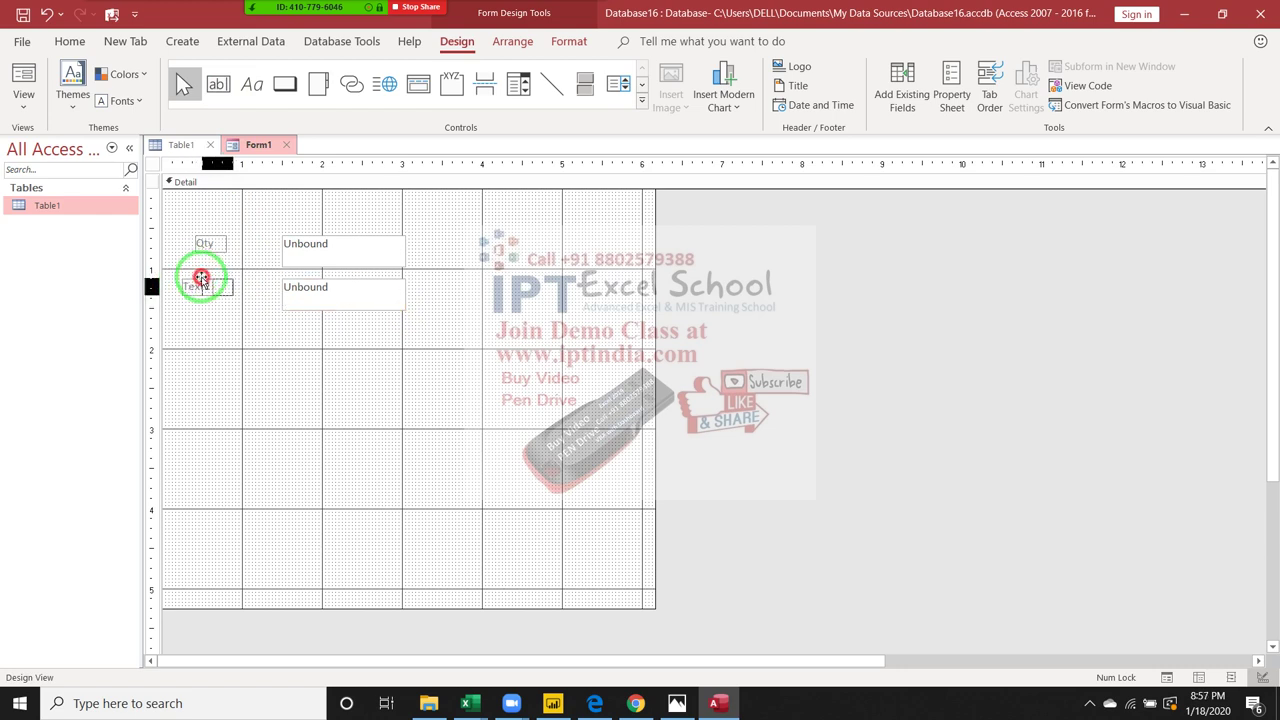
pyautogui.moveTo(182, 278); pyautogui.dragTo(195, 280)
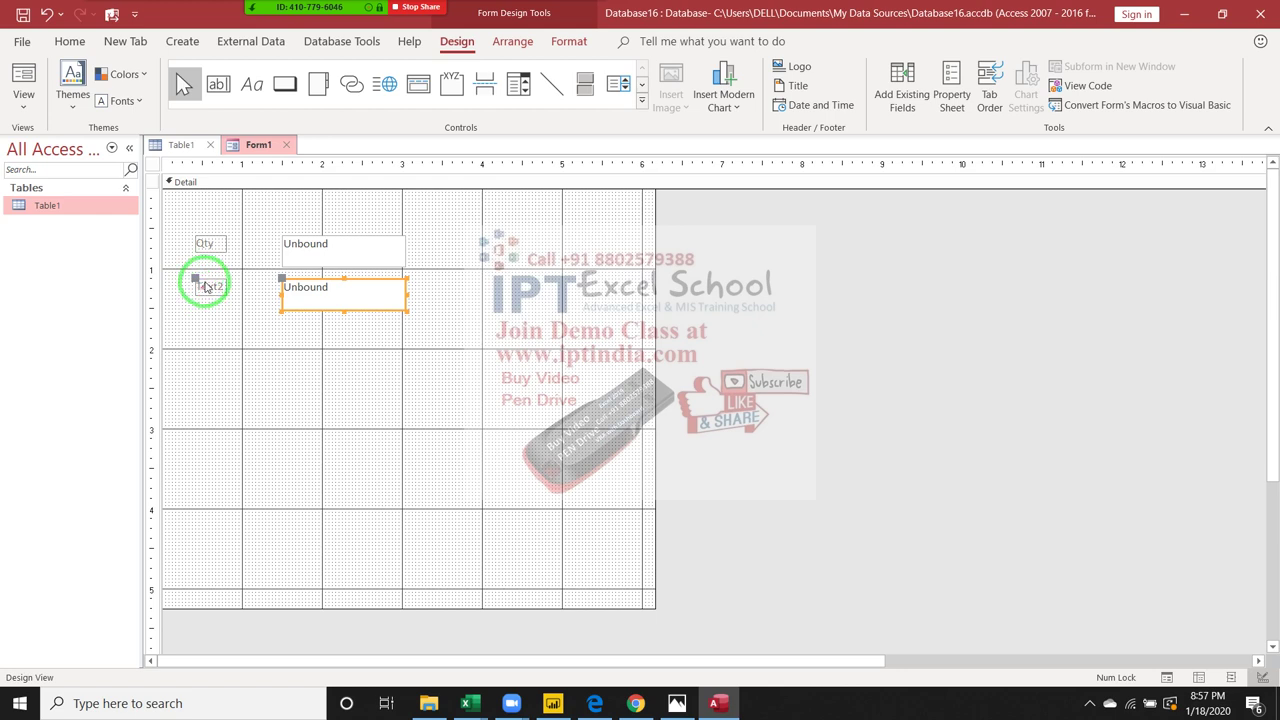
pyautogui.doubleClick(204, 284)
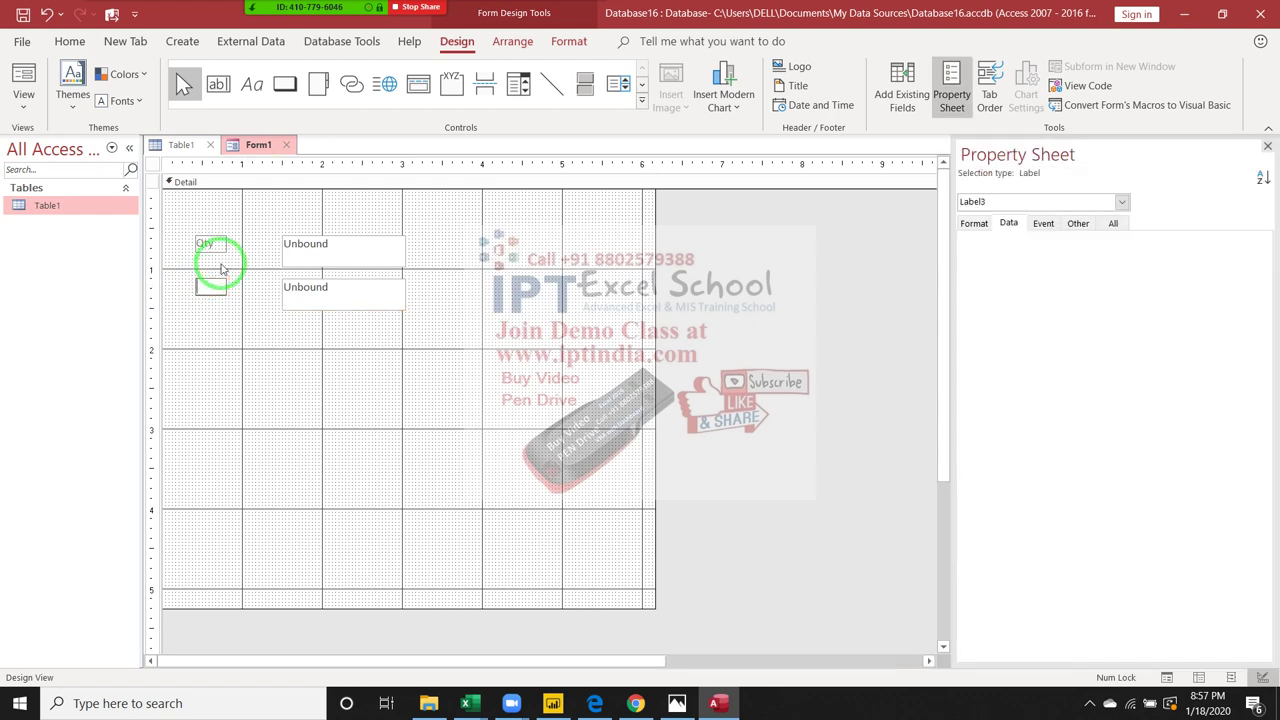
pyautogui.write('MRP')
# - Label the second box MRP and add a third text box labelled Amt
pyautogui.click(357, 349)
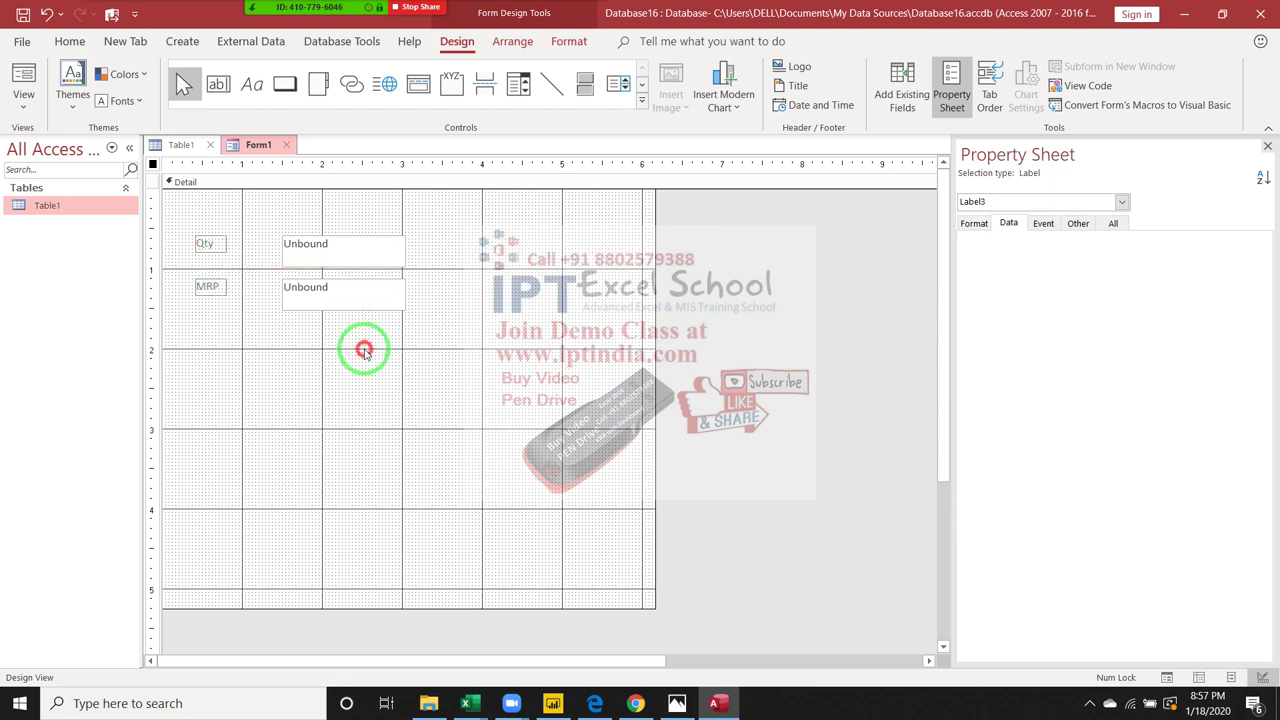
pyautogui.click(222, 84)
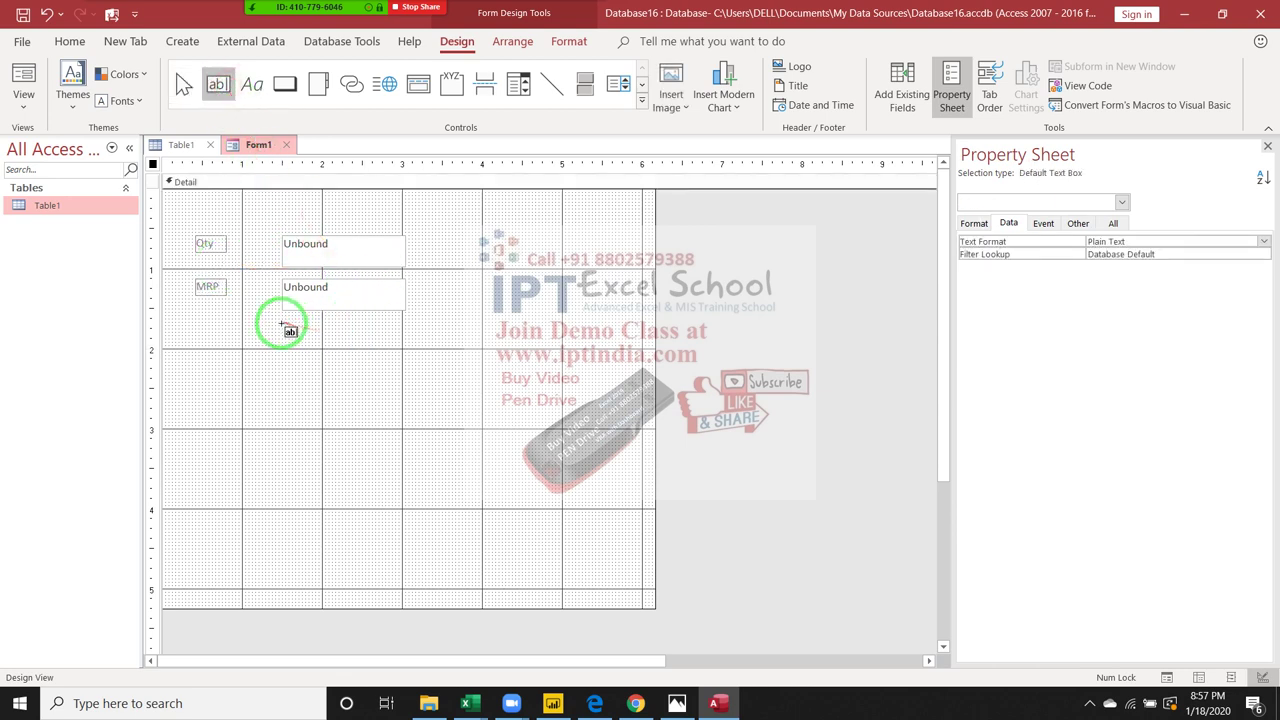
pyautogui.moveTo(282, 326); pyautogui.dragTo(406, 356)
pyautogui.click(198, 333)
pyautogui.write('Amt')
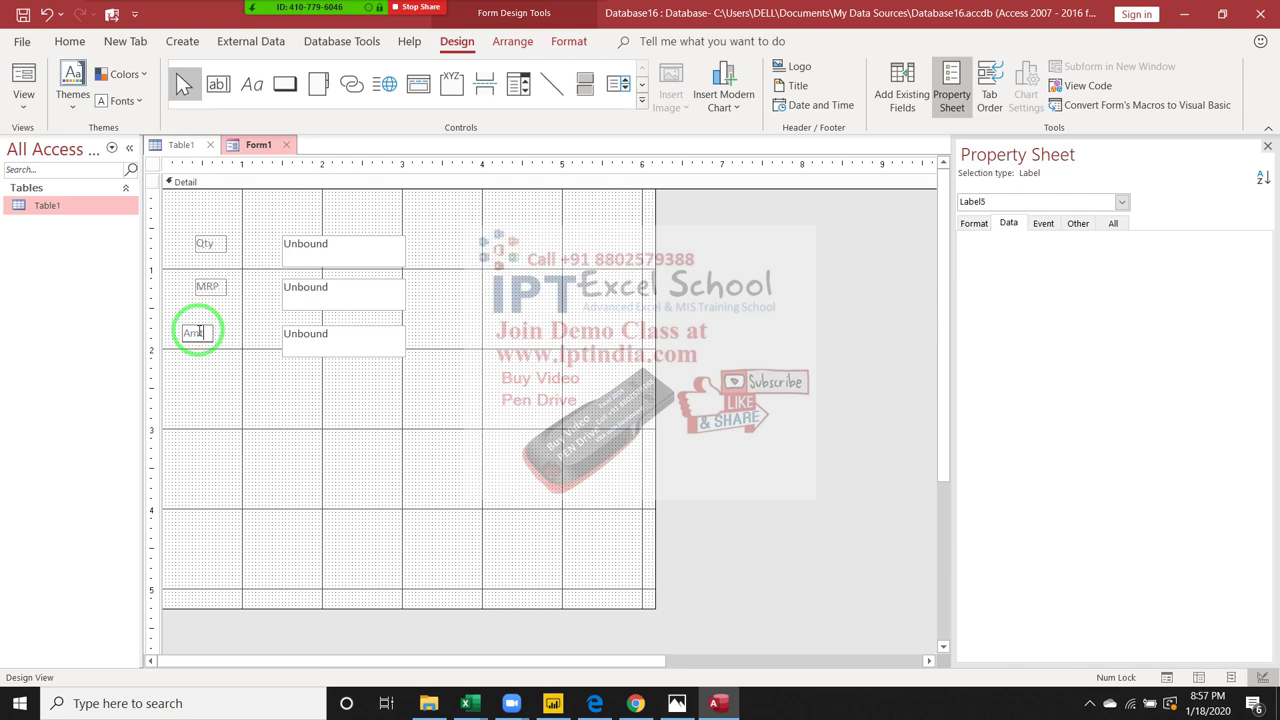
pyautogui.click(200, 363)
pyautogui.click(200, 343)
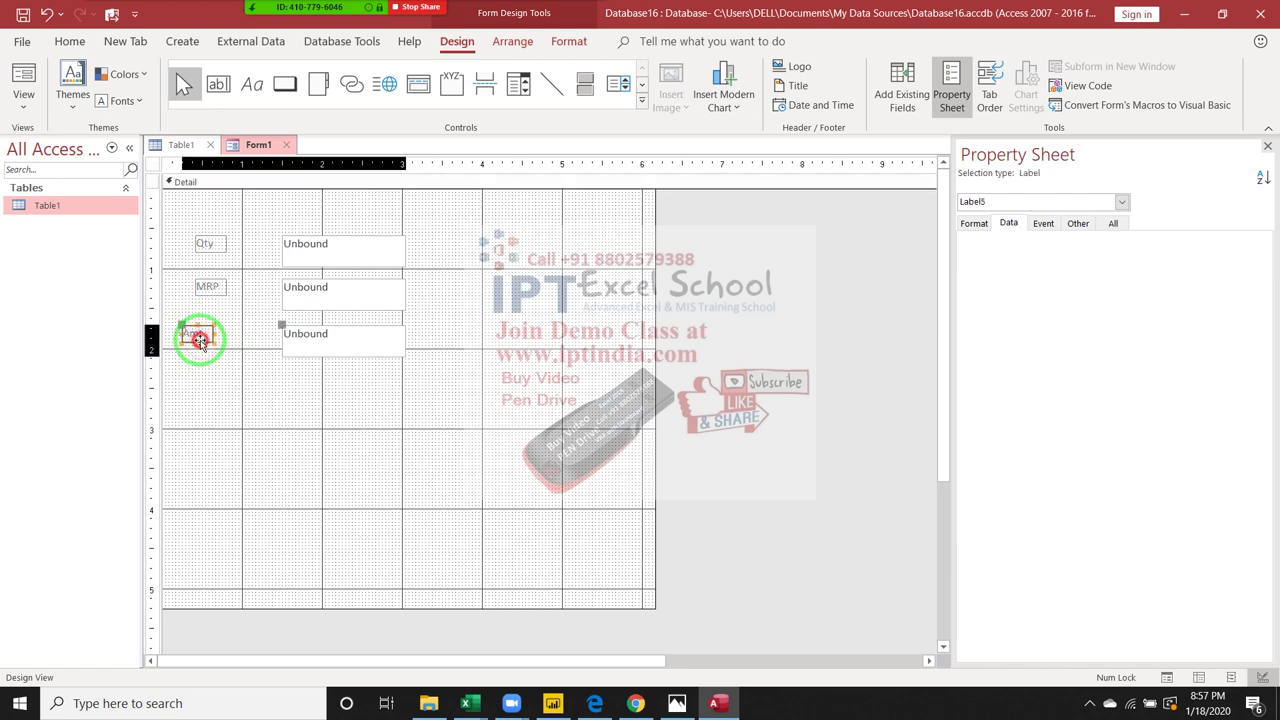
pyautogui.click(188, 320)
pyautogui.click(186, 328)
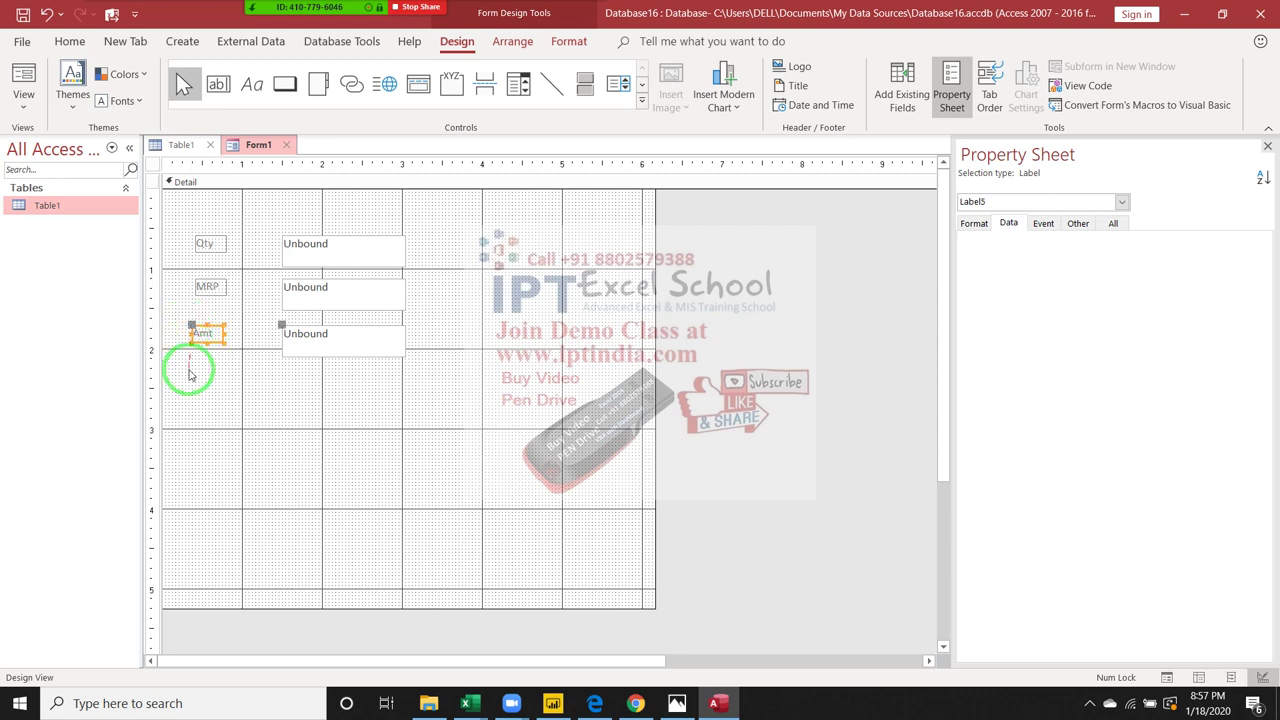
pyautogui.click(189, 374)
# - Select the Amt, MRP and Qty boxes to review their Property Sheet entries
pyautogui.click(229, 243)
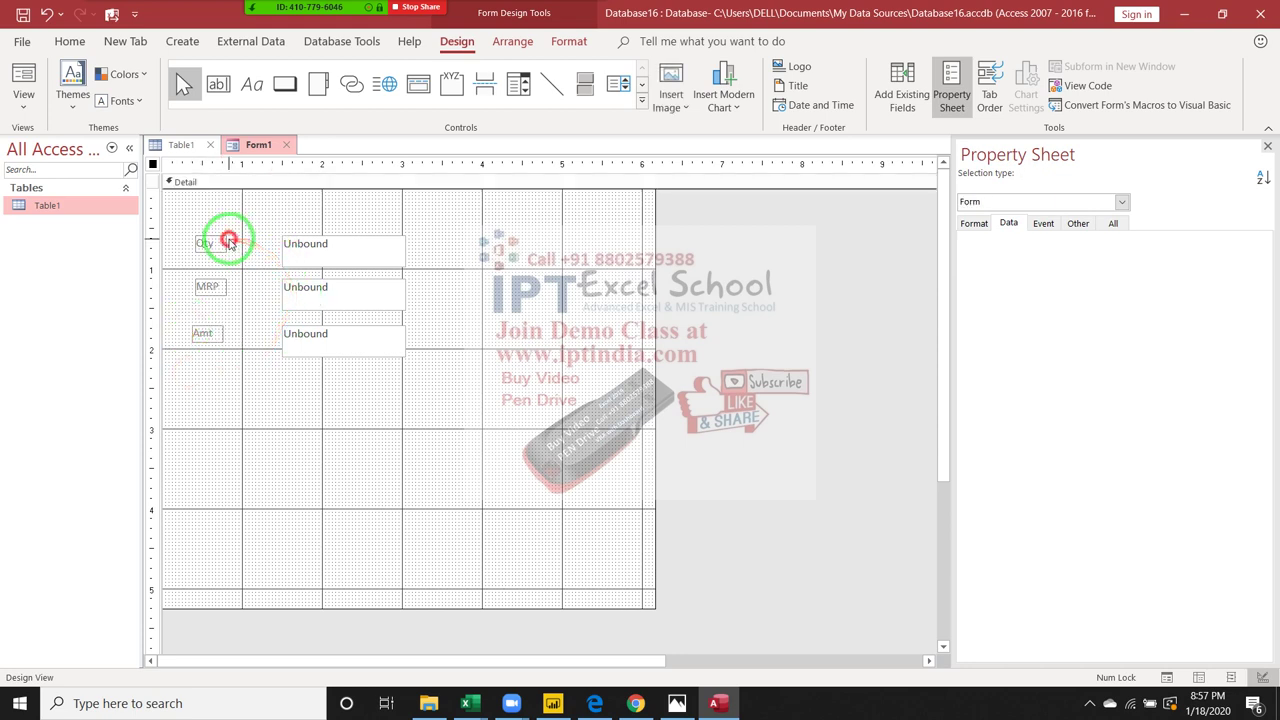
pyautogui.click(207, 287)
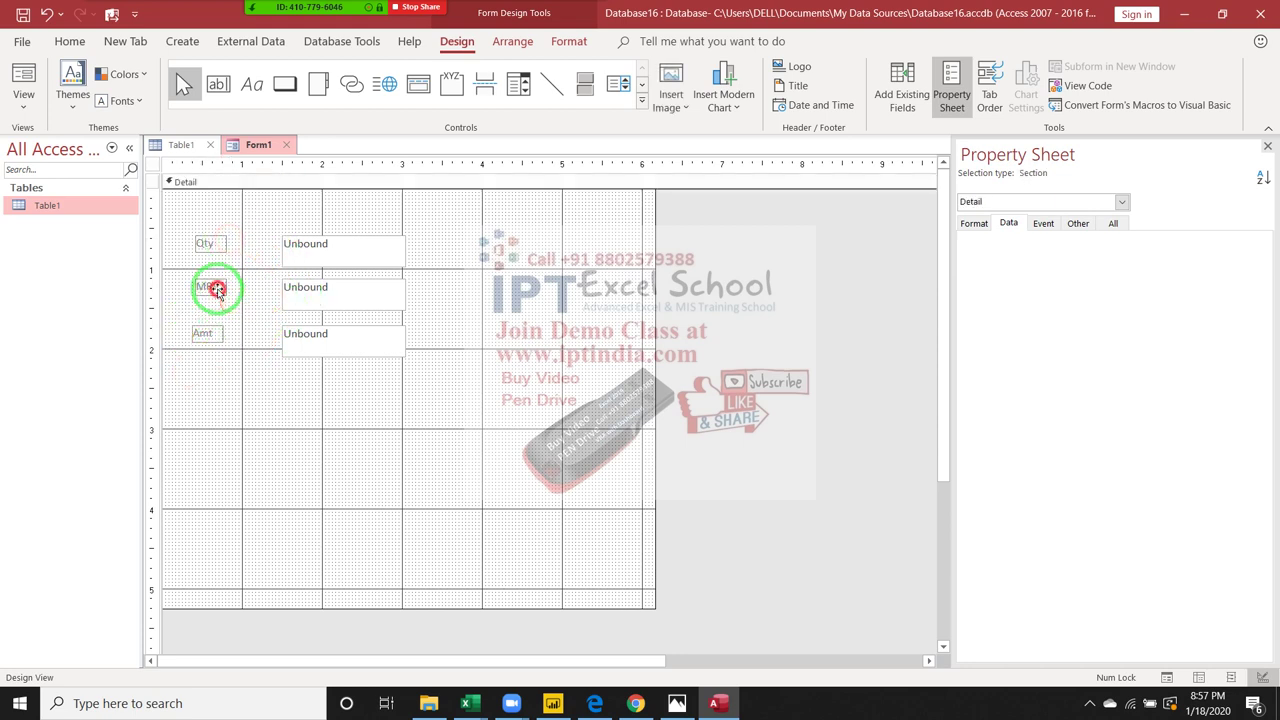
pyautogui.click(339, 352)
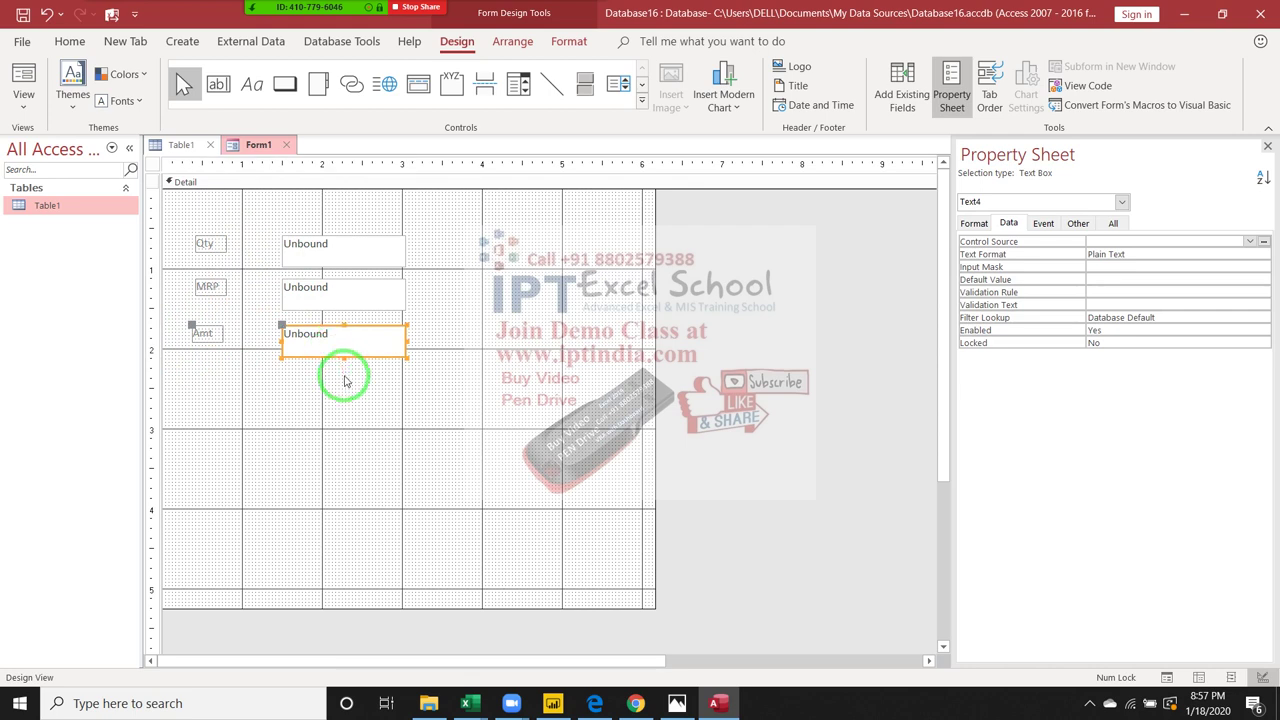
pyautogui.click(345, 379)
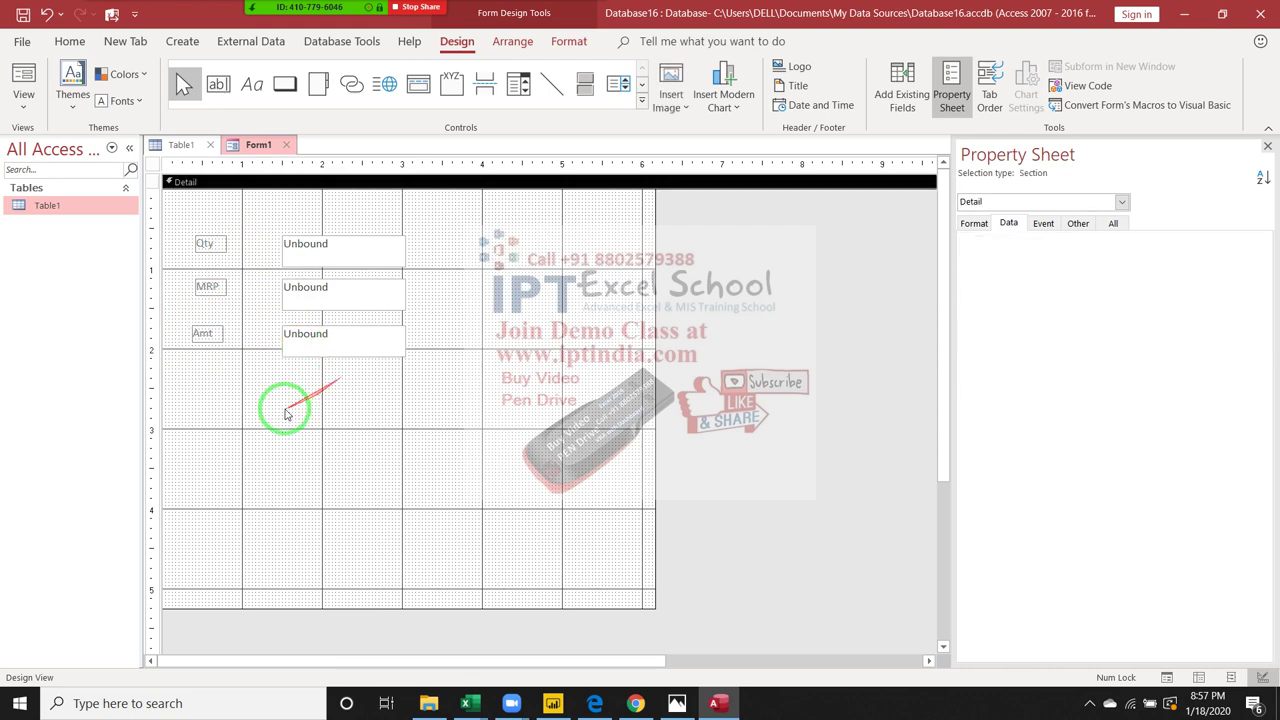
pyautogui.click(337, 352)
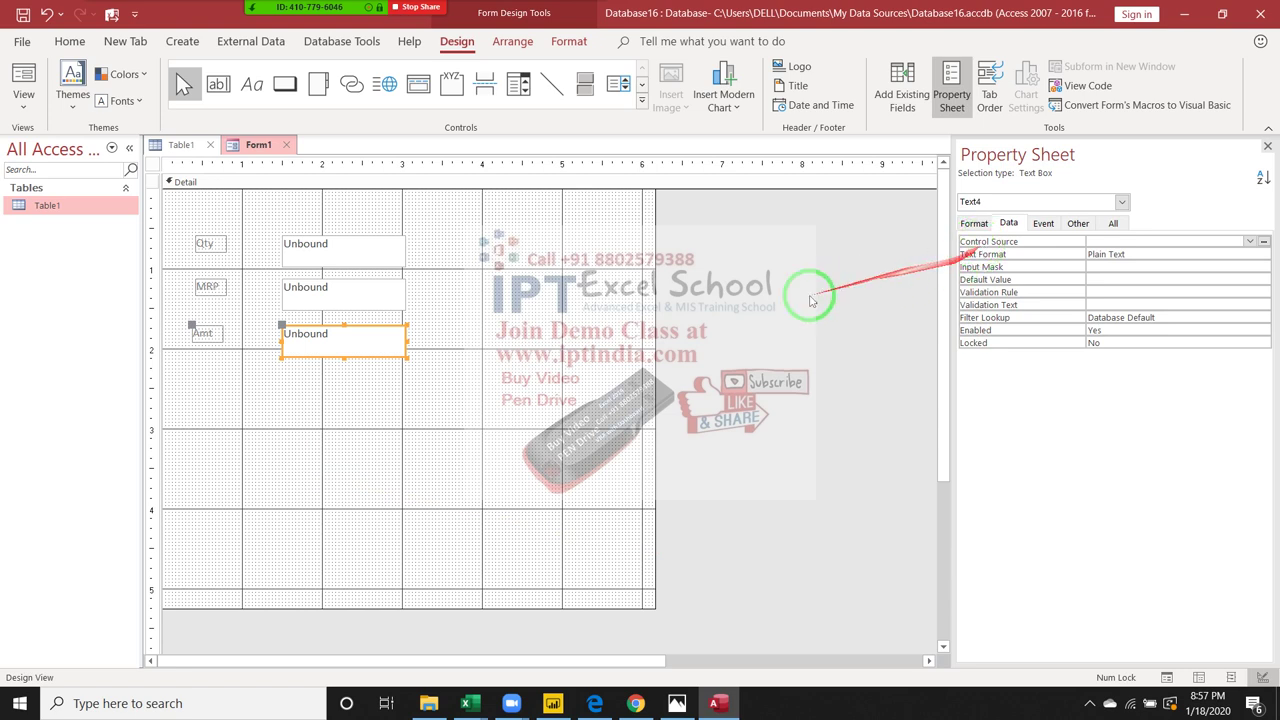
pyautogui.click(368, 294)
pyautogui.click(338, 256)
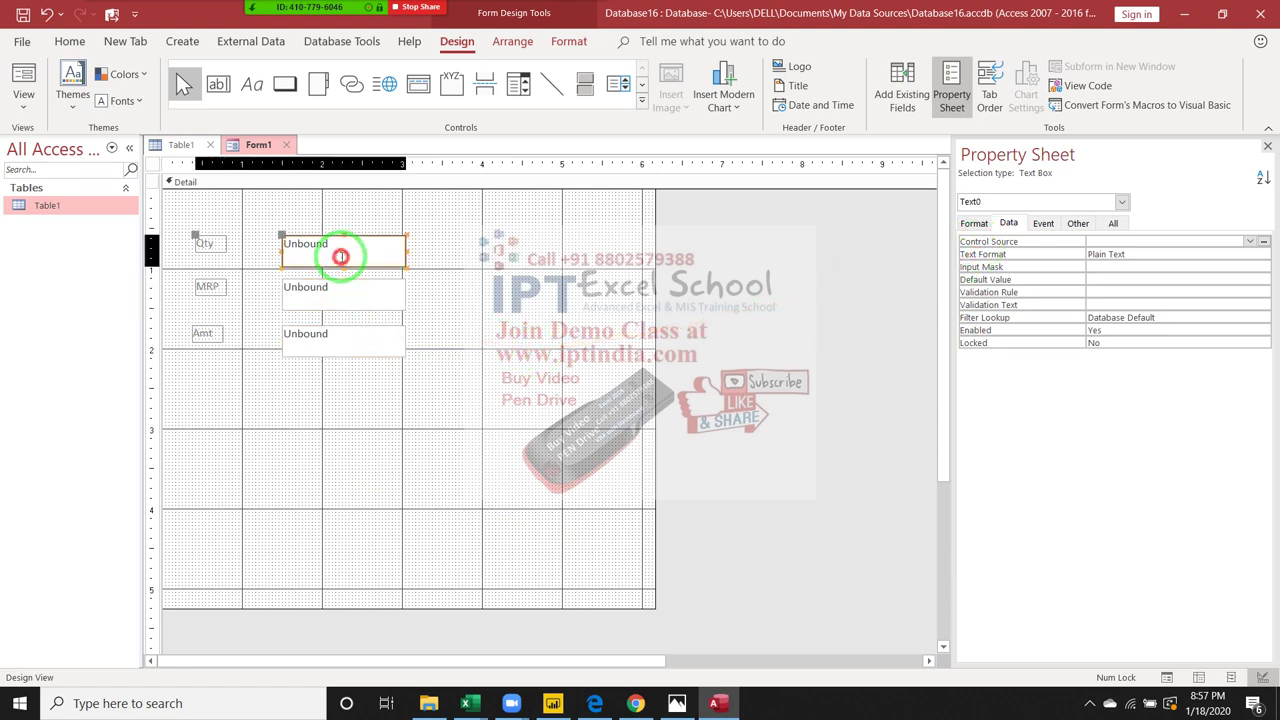
pyautogui.click(338, 346)
# - Open Table1 and add a text field named NameC
pyautogui.doubleClick(47, 204)
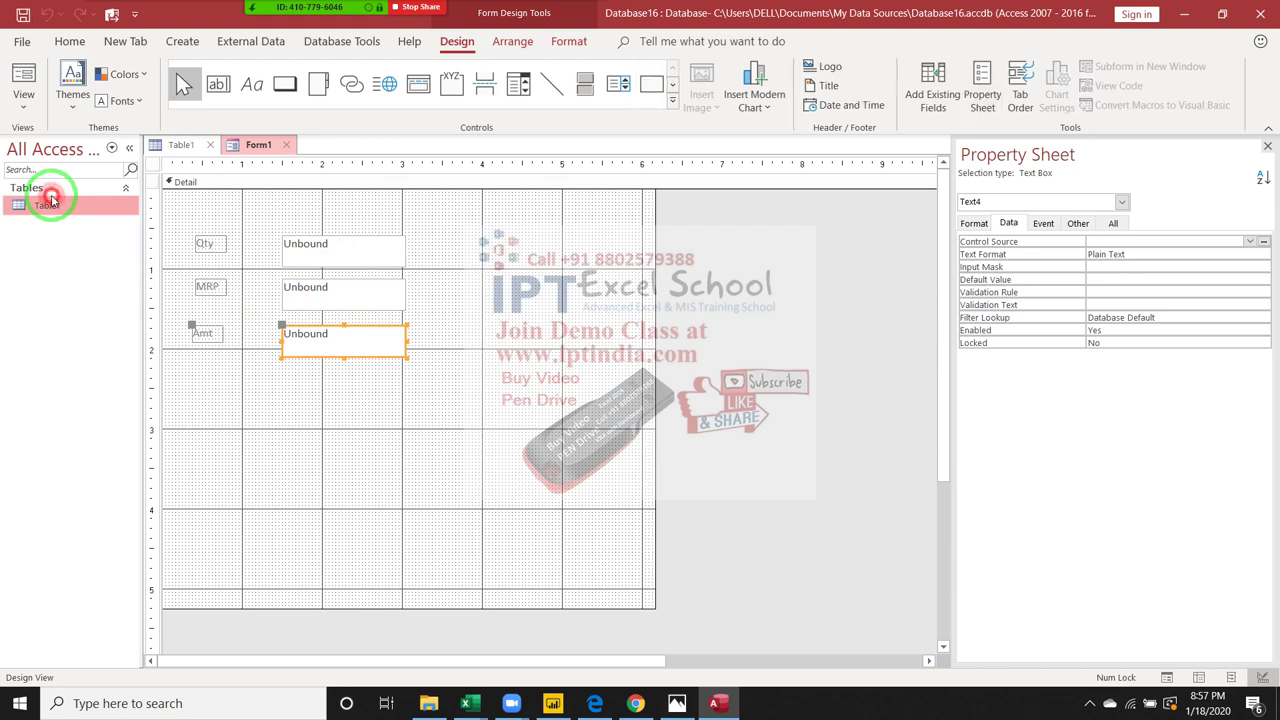
pyautogui.click(262, 165)
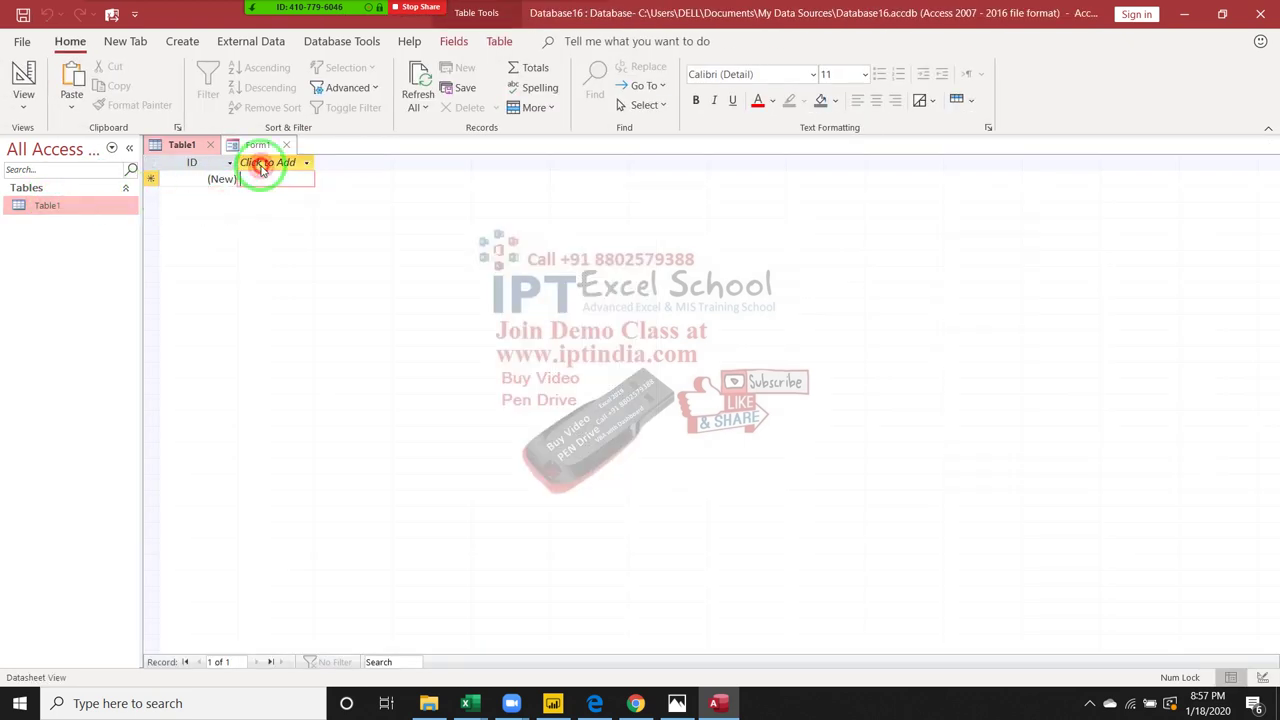
pyautogui.click(268, 183)
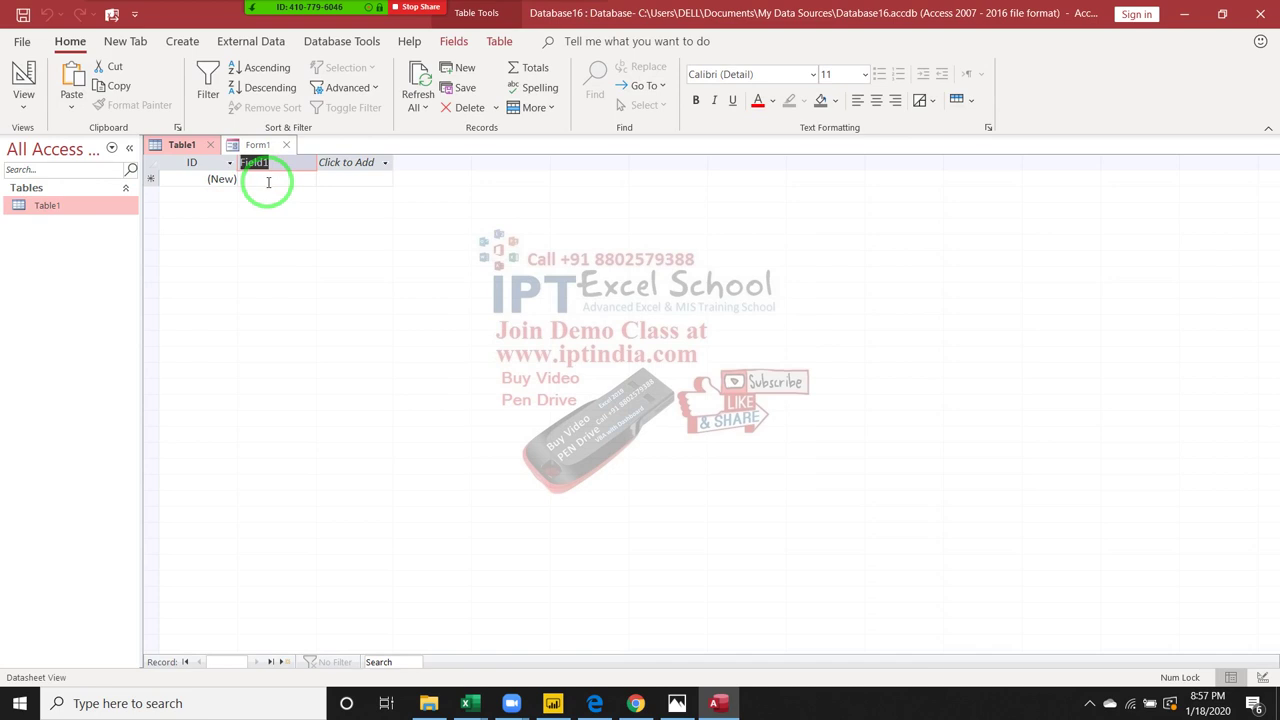
pyautogui.write('NAm')
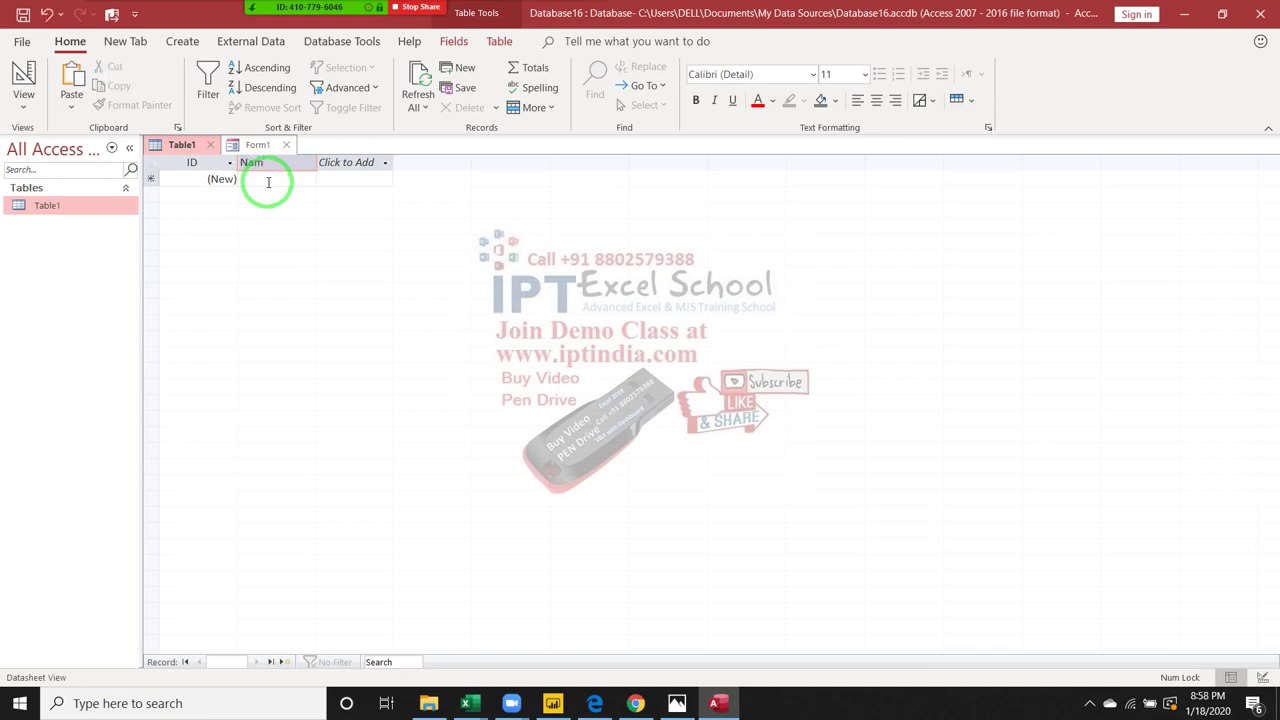
pyautogui.press('Return')
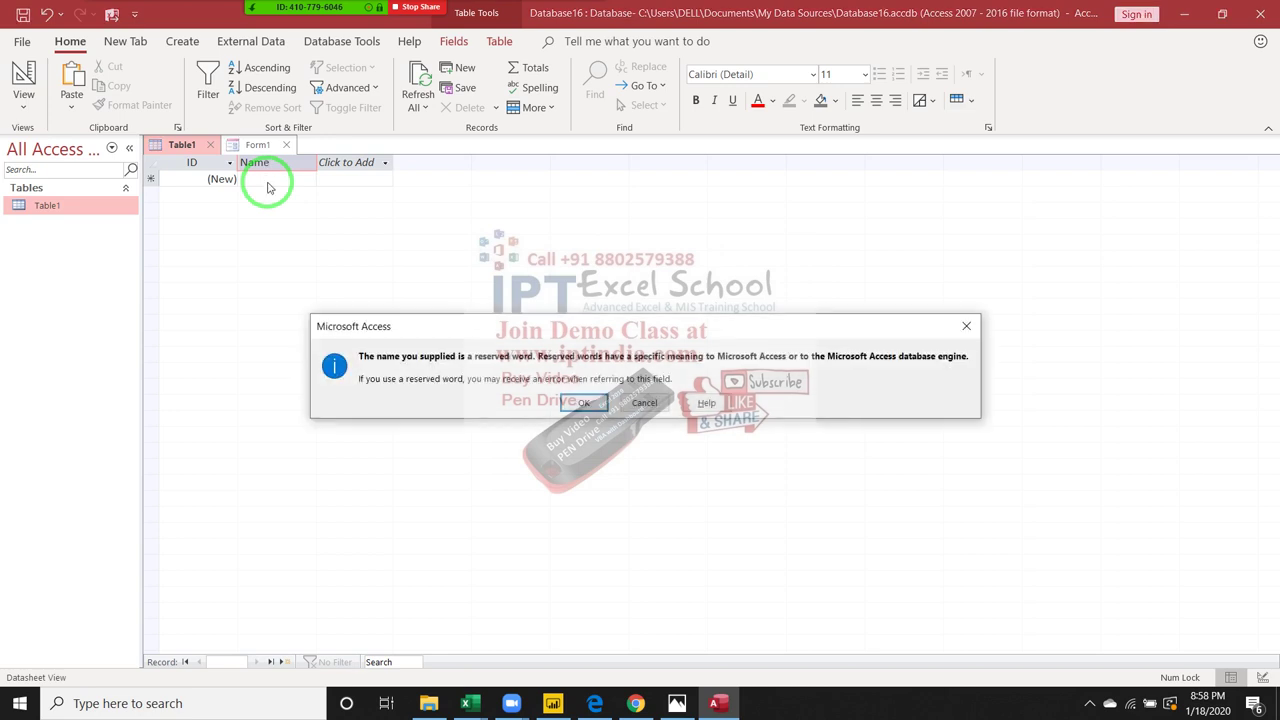
pyautogui.press('Return')
pyautogui.write('C')
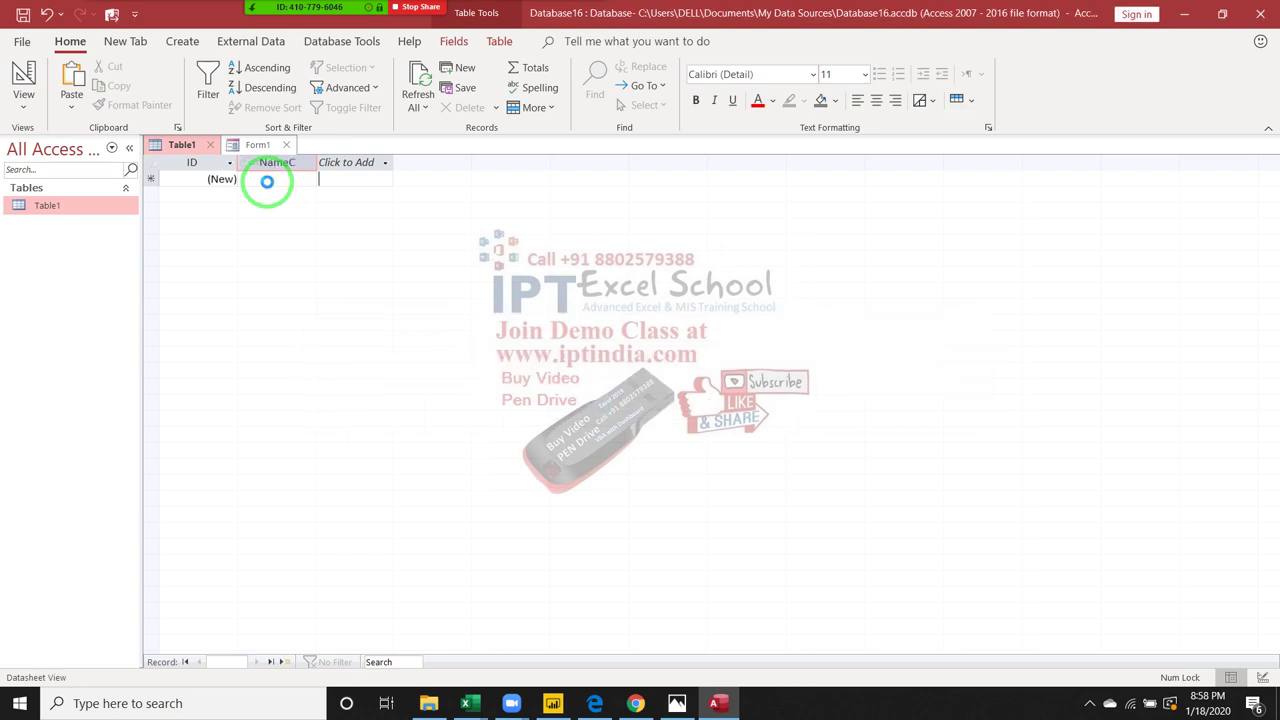
pyautogui.press('Return')
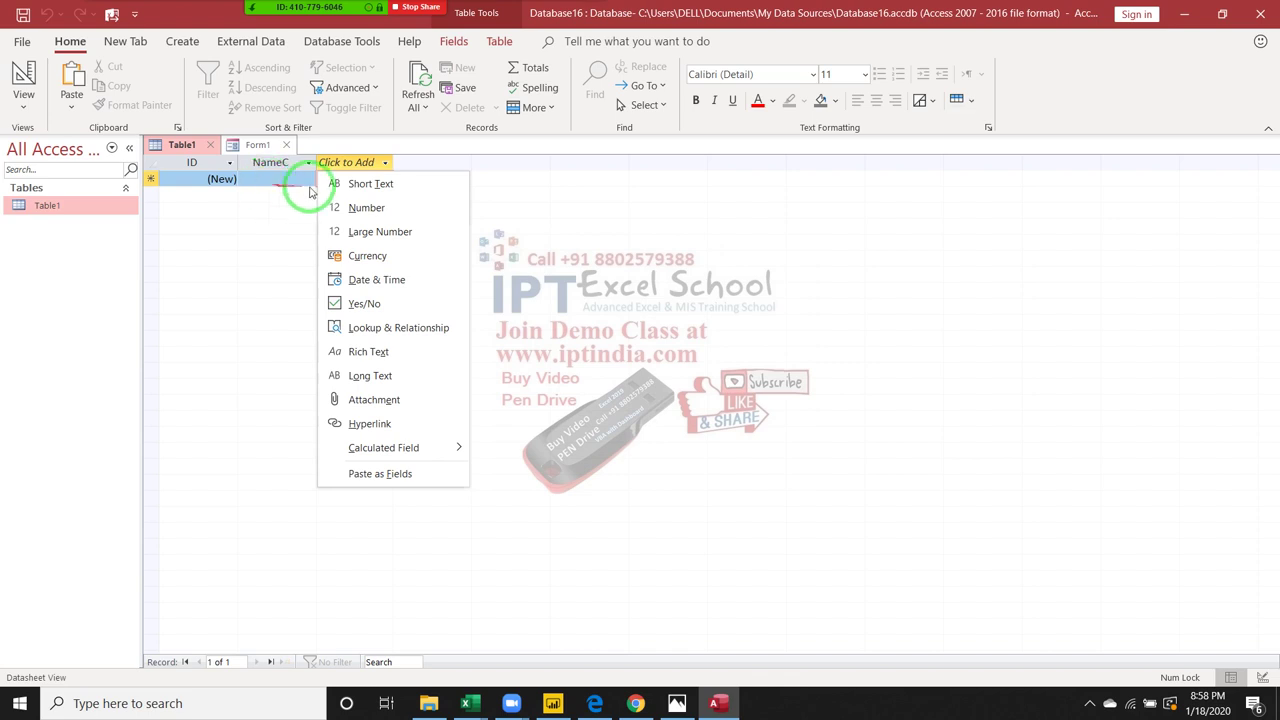
# - Add Qty and Amt as Number fields and MRP as a text field
pyautogui.click(345, 207)
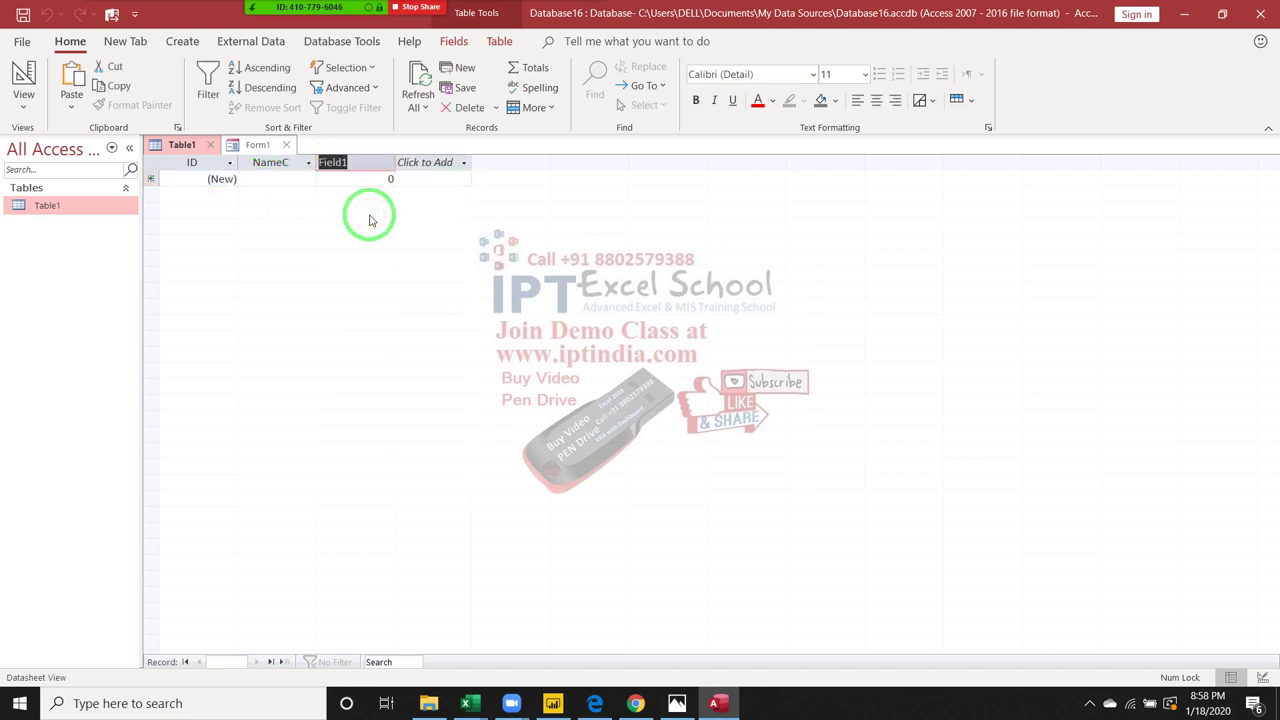
pyautogui.write('Qt')
pyautogui.press('Return')
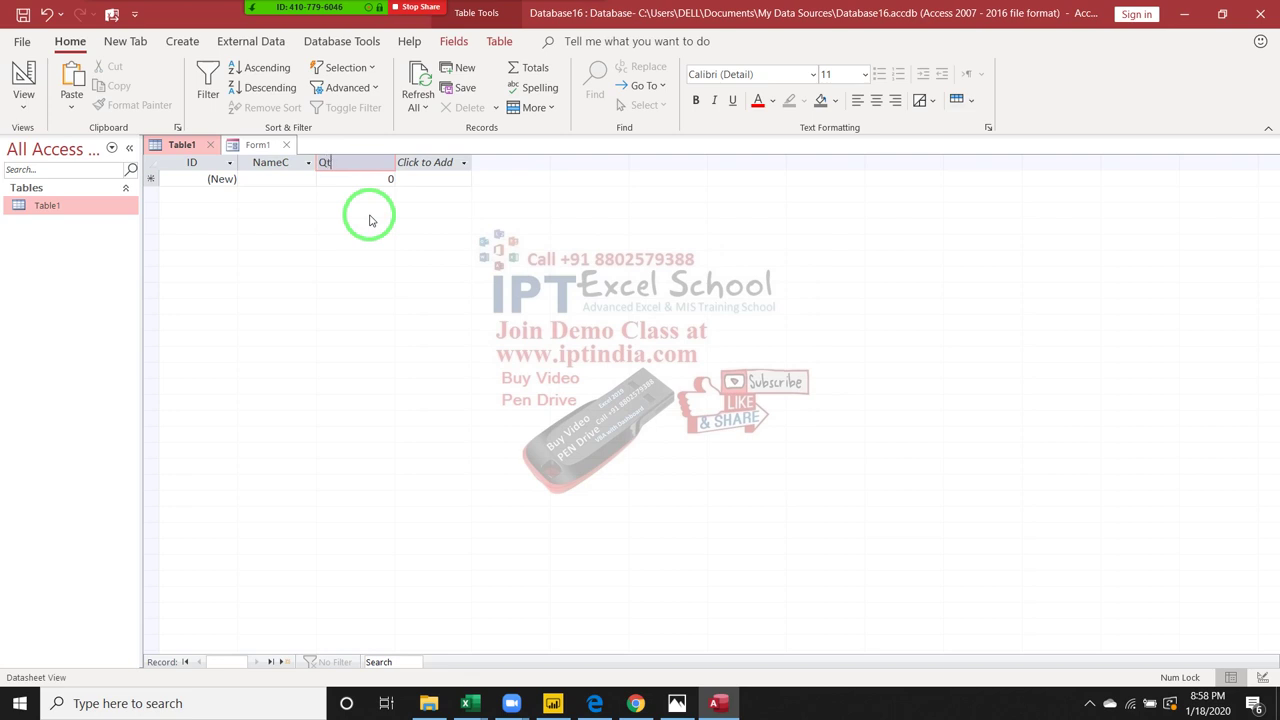
pyautogui.write('y')
pyautogui.press('Return')
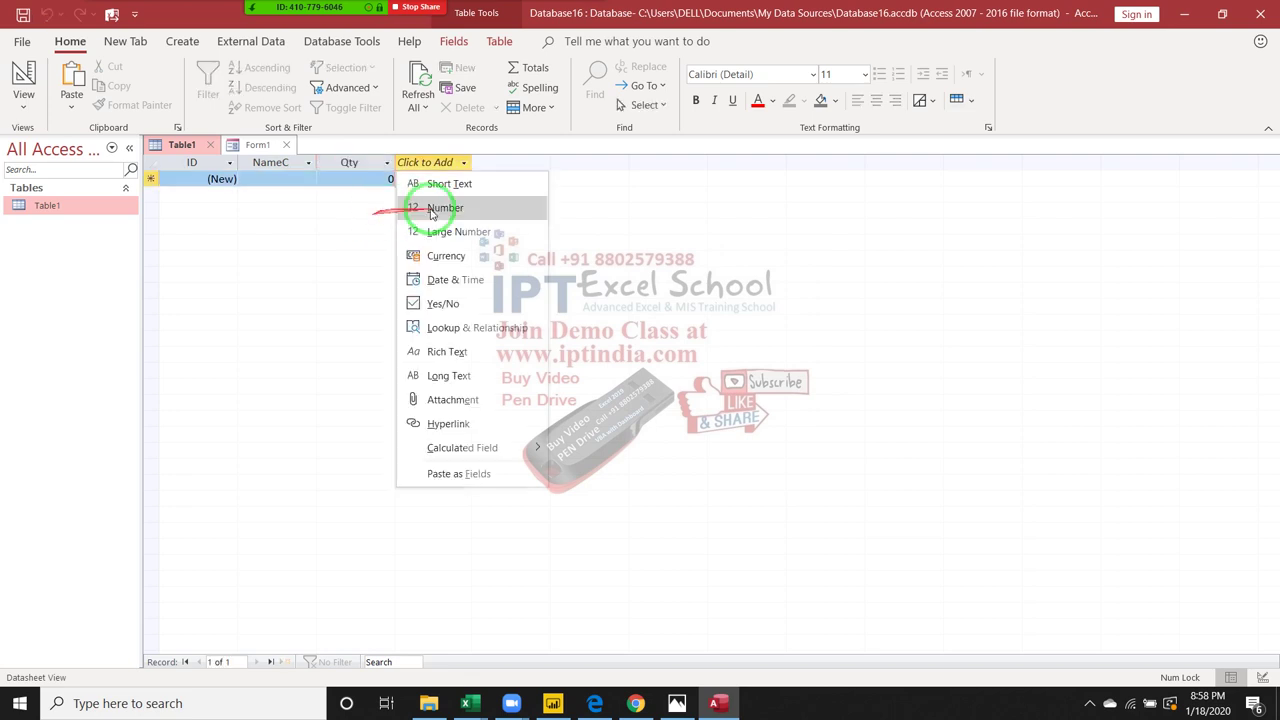
pyautogui.click(438, 185)
pyautogui.write('MRP')
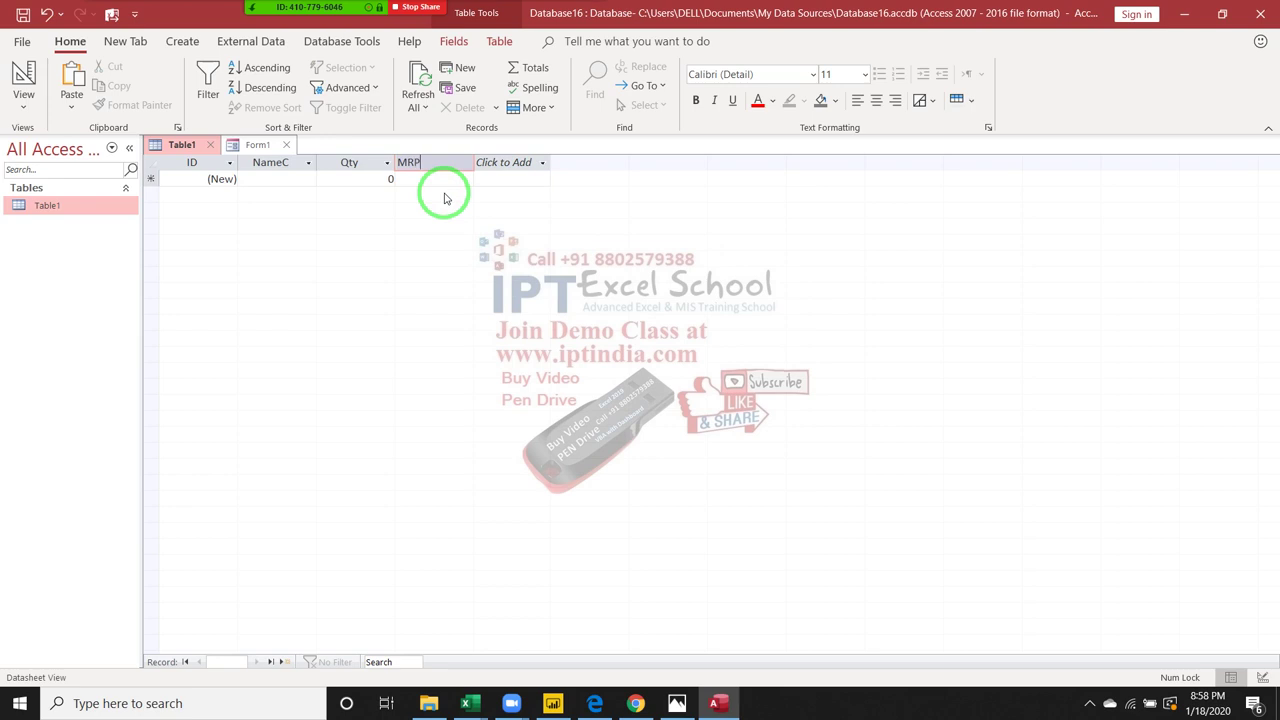
pyautogui.press('Return')
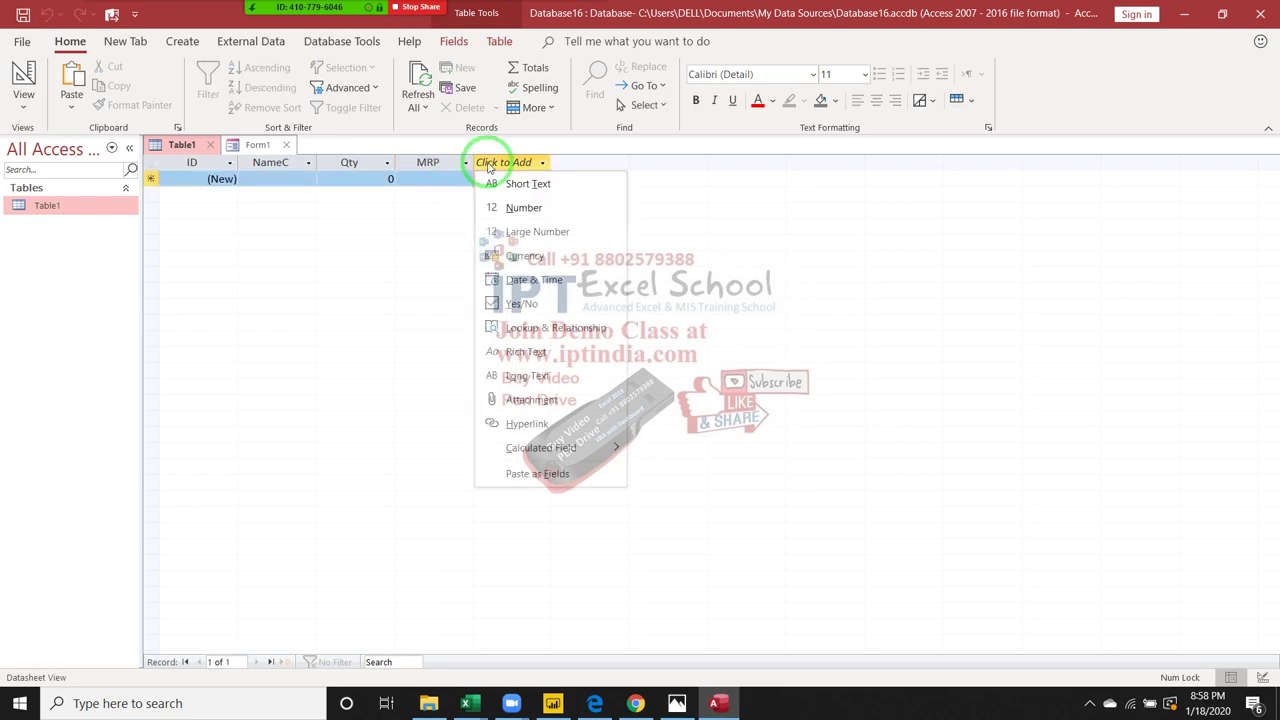
pyautogui.click(525, 208)
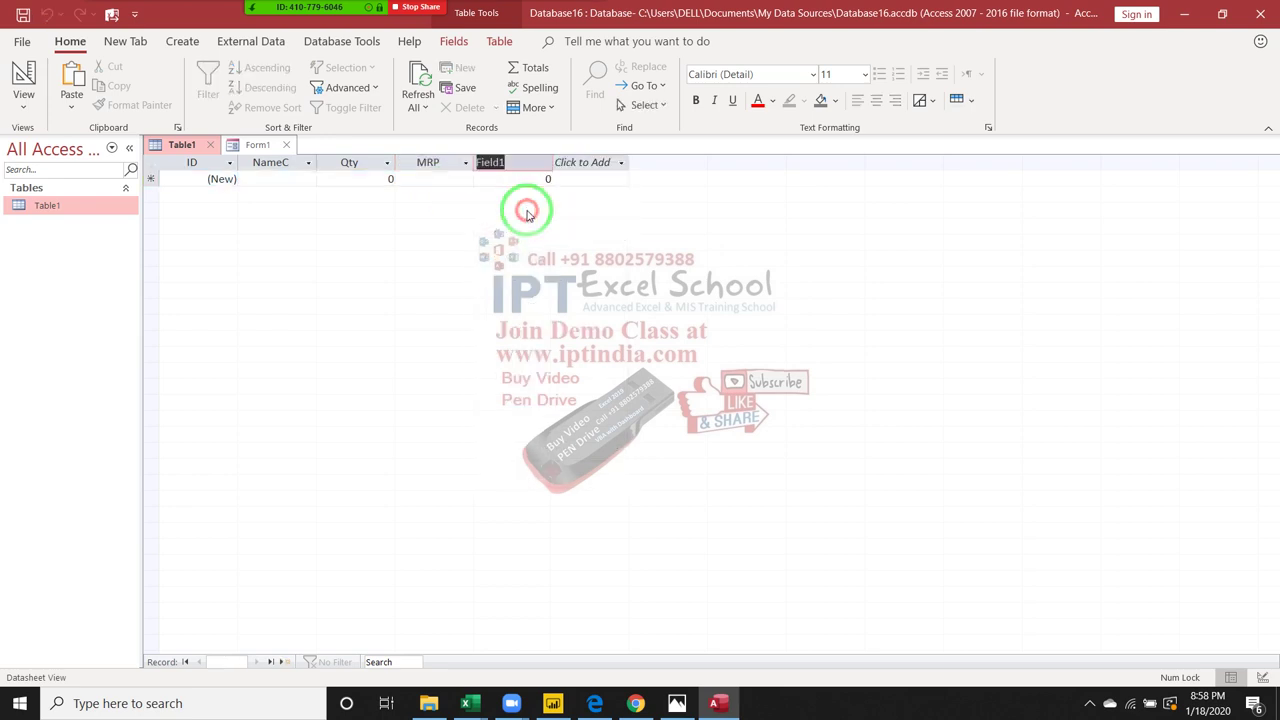
pyautogui.write('Amt')
pyautogui.press('Return')
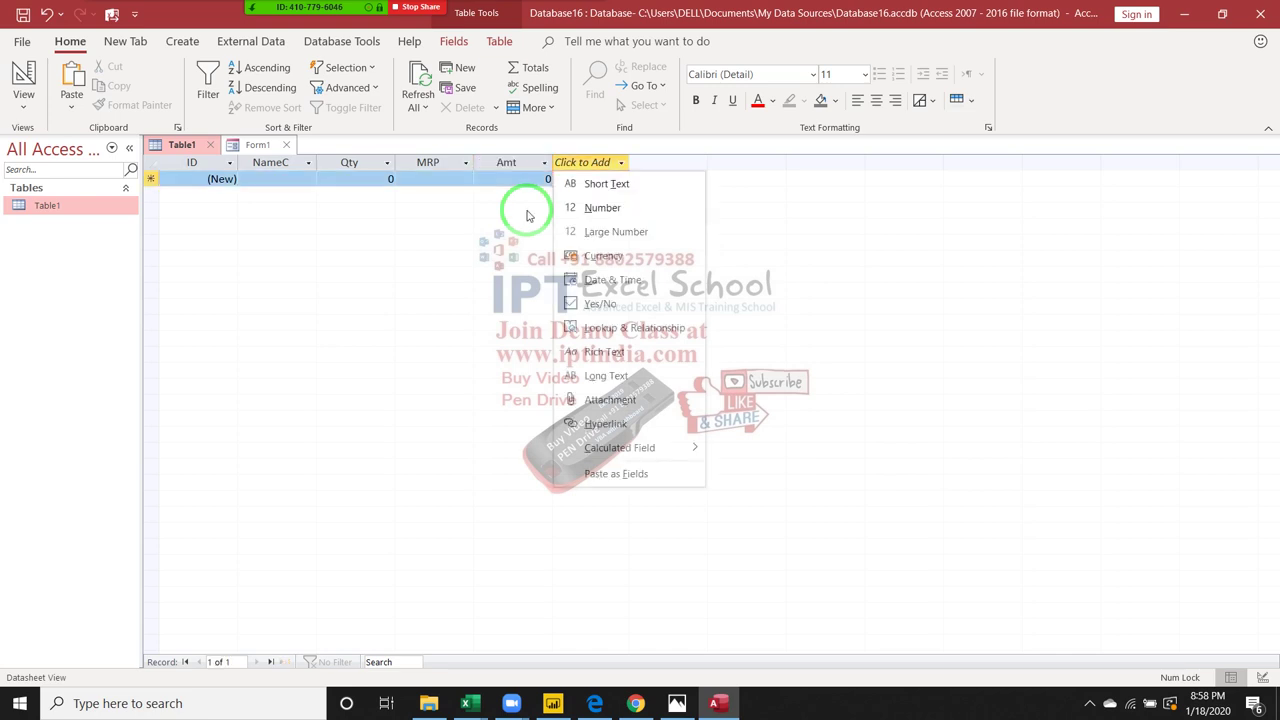
# - Check the MRP column's sort and filter options, then close Table1, saving its design
pyautogui.click(445, 153)
pyautogui.click(451, 162)
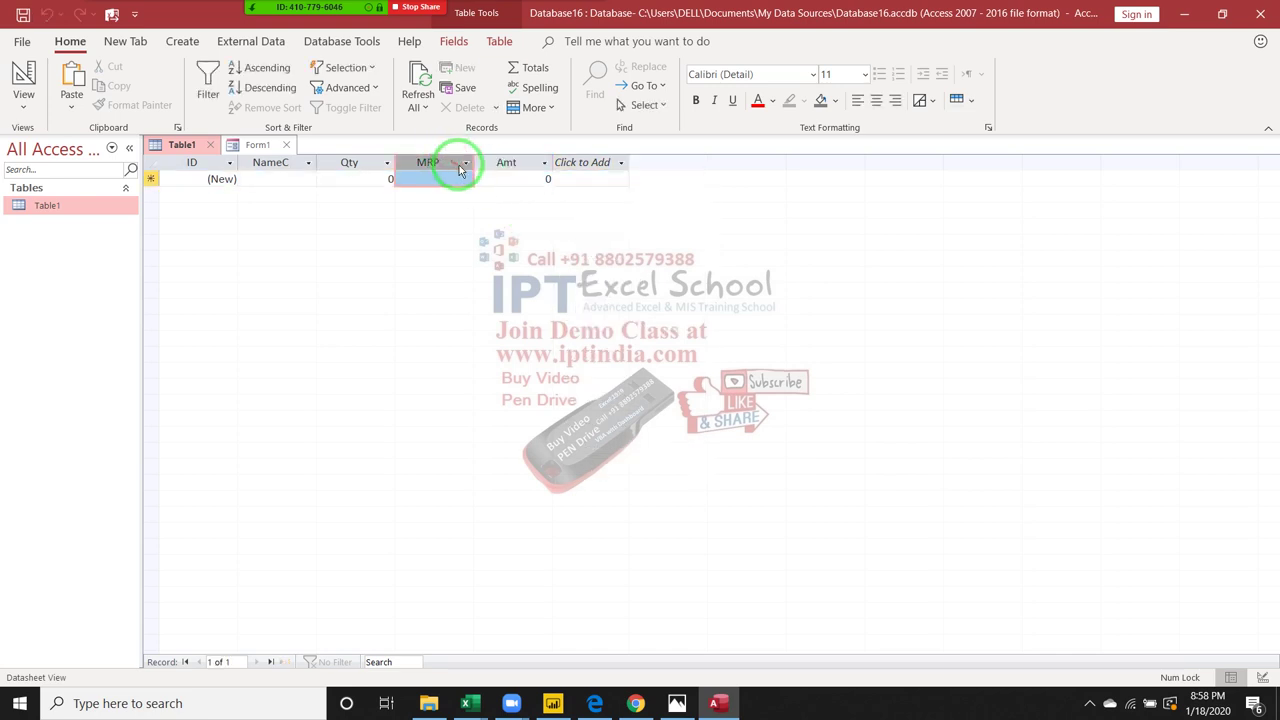
pyautogui.click(465, 164)
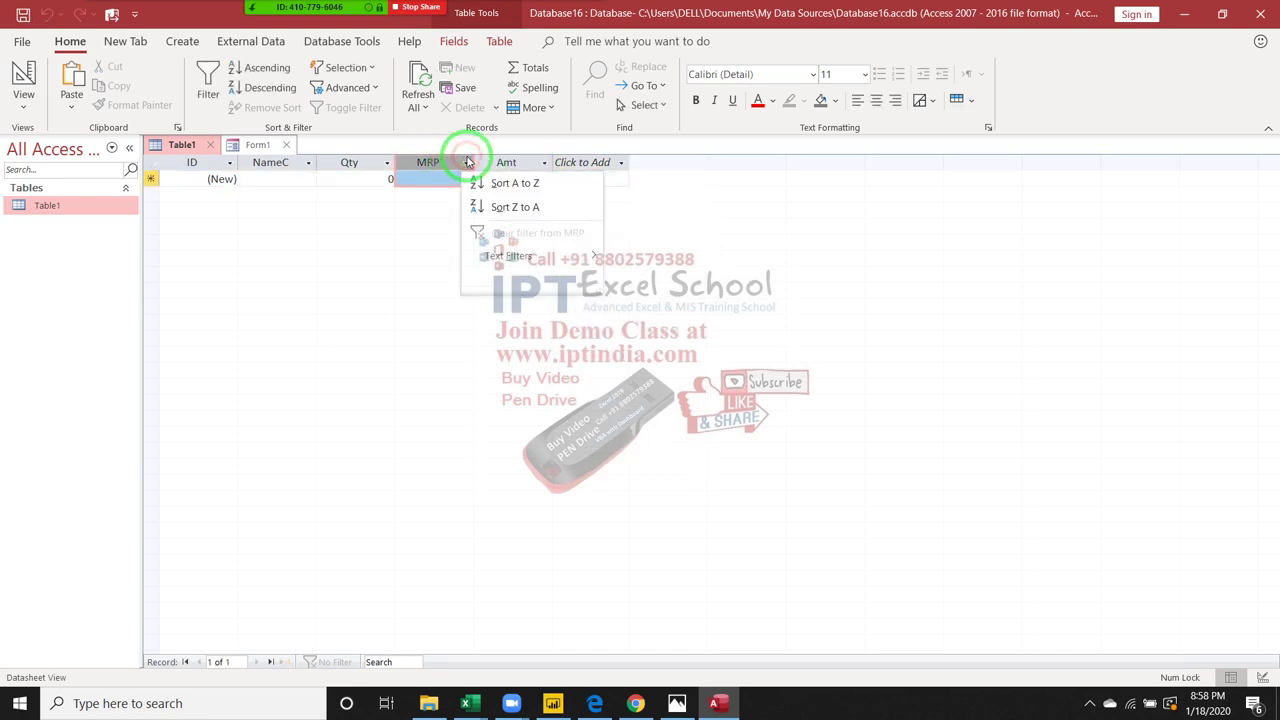
pyautogui.click(466, 165)
pyautogui.click(466, 165)
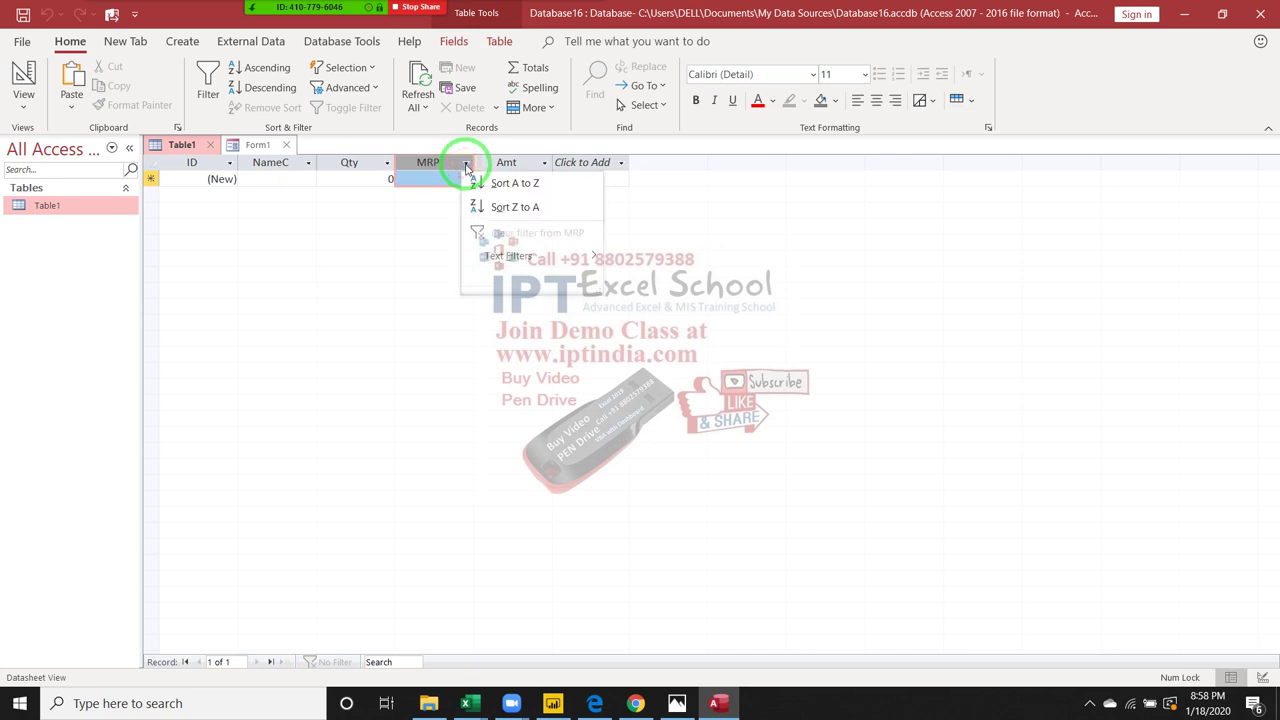
pyautogui.click(466, 165)
pyautogui.click(466, 165)
pyautogui.click(371, 230)
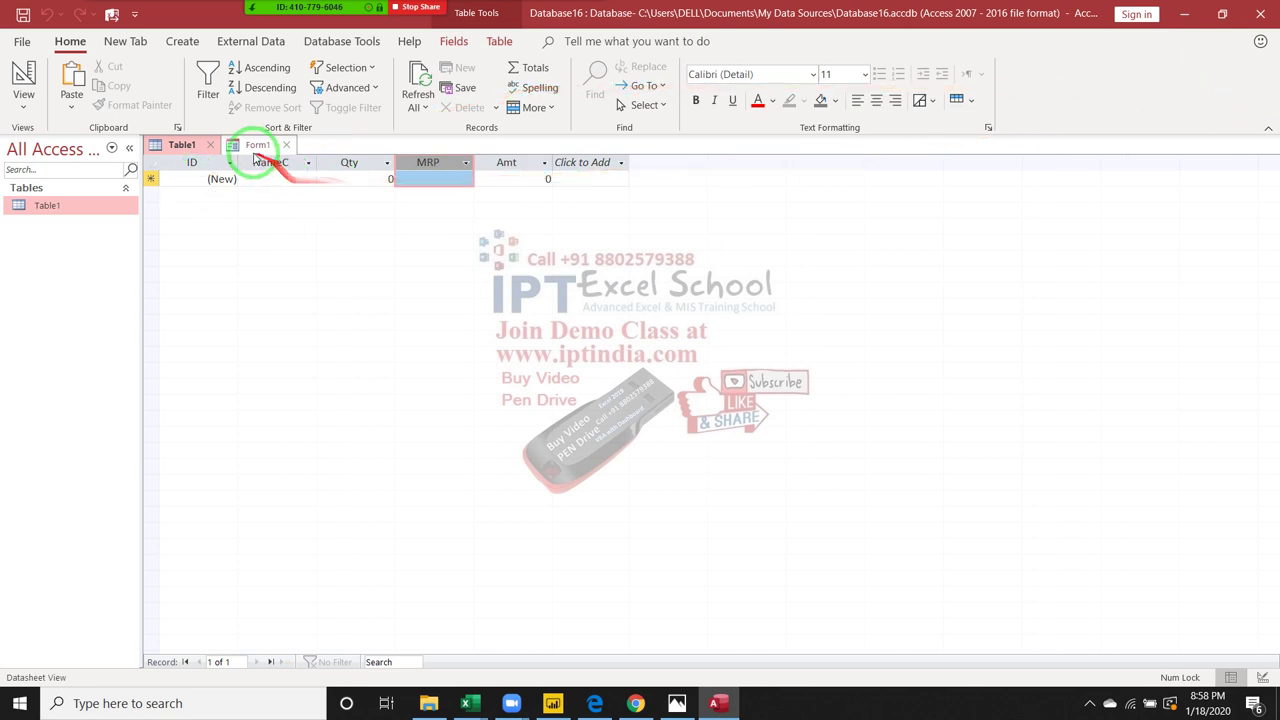
pyautogui.click(210, 145)
pyautogui.click(543, 390)
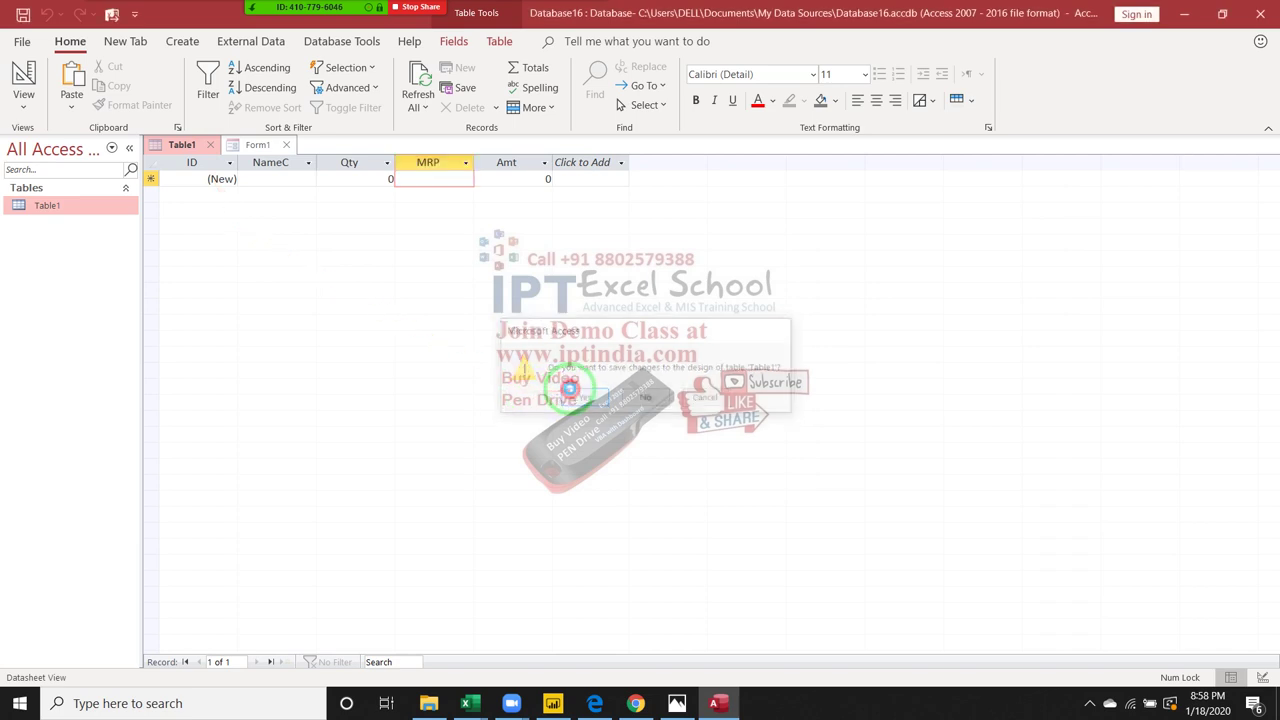
pyautogui.click(642, 274)
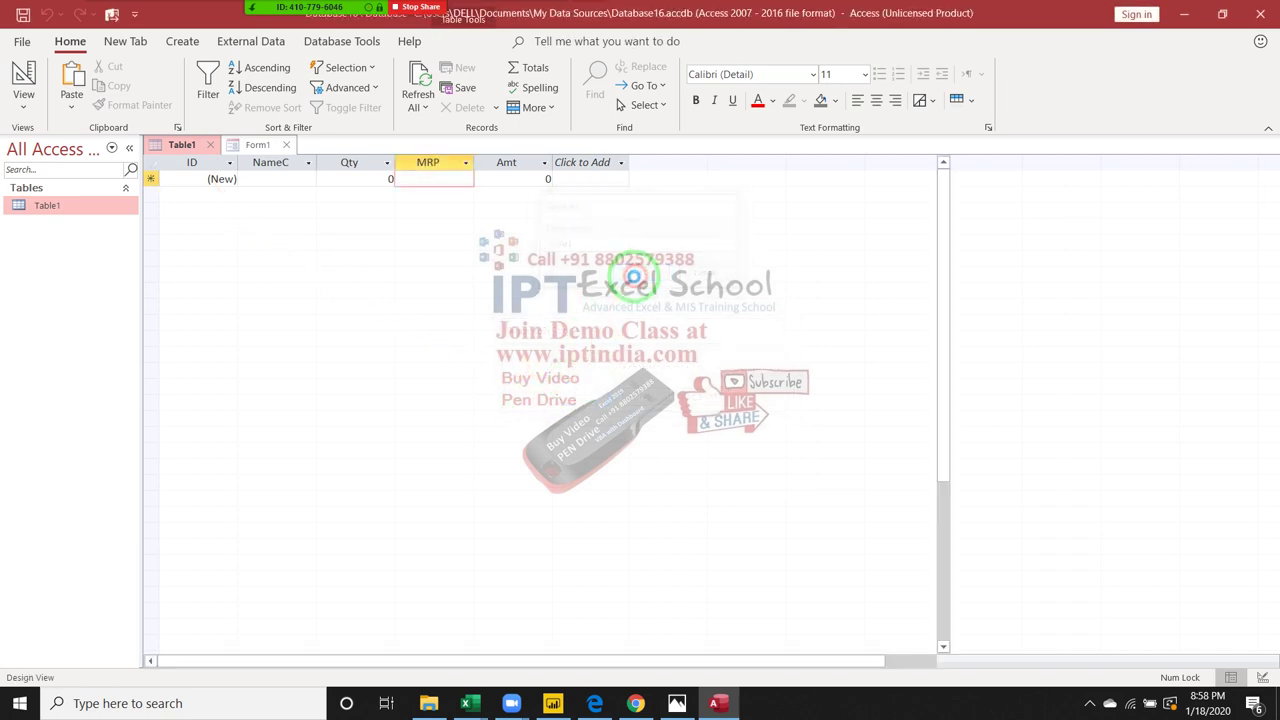
pyautogui.click(58, 207)
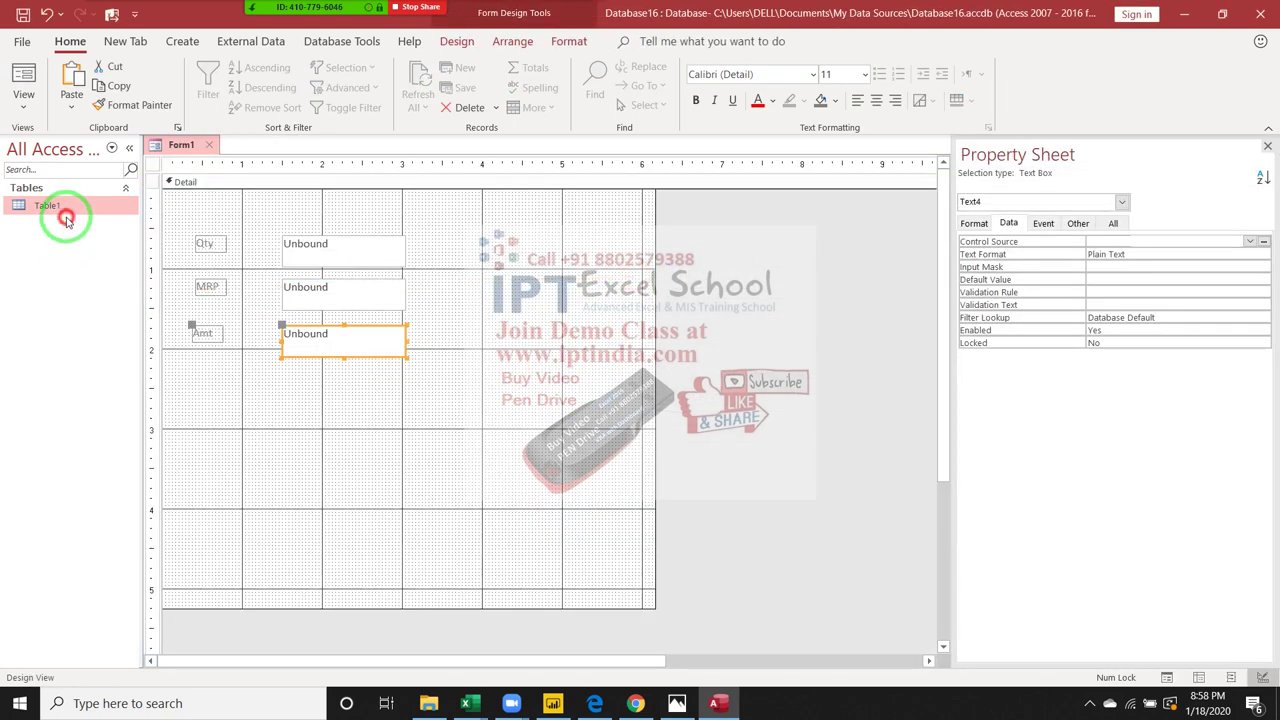
pyautogui.click(183, 42)
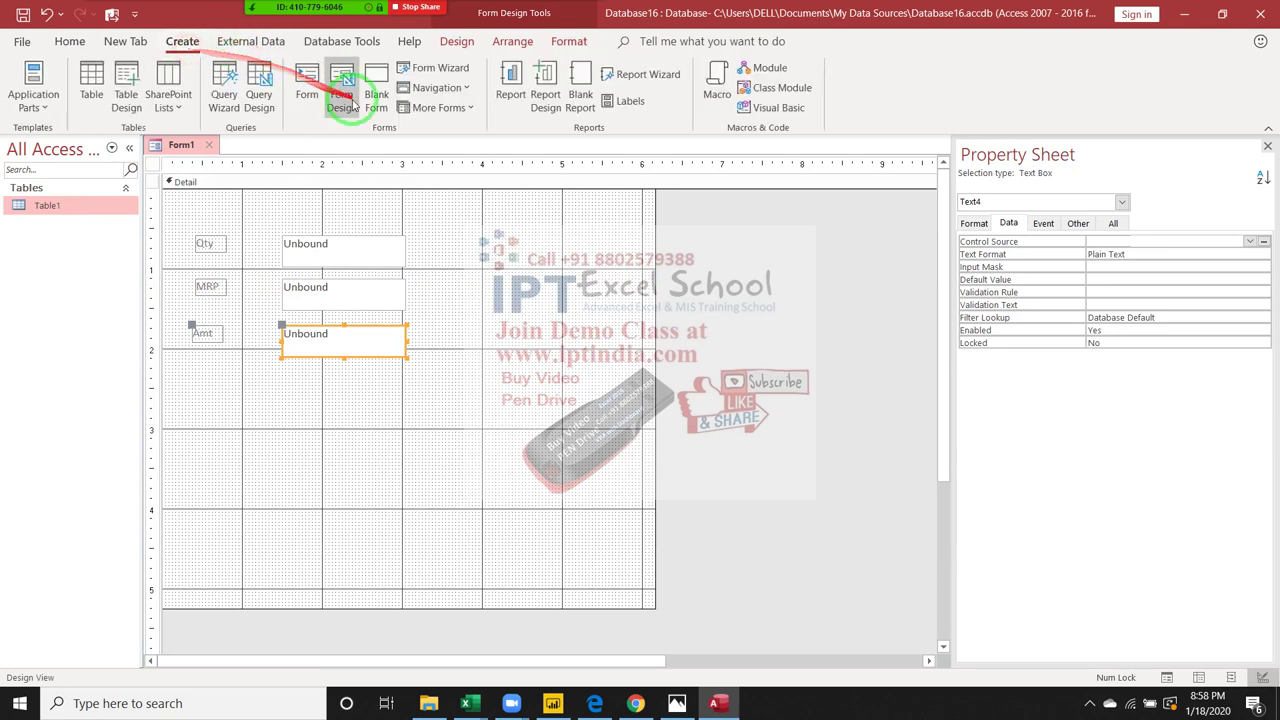
pyautogui.click(322, 112)
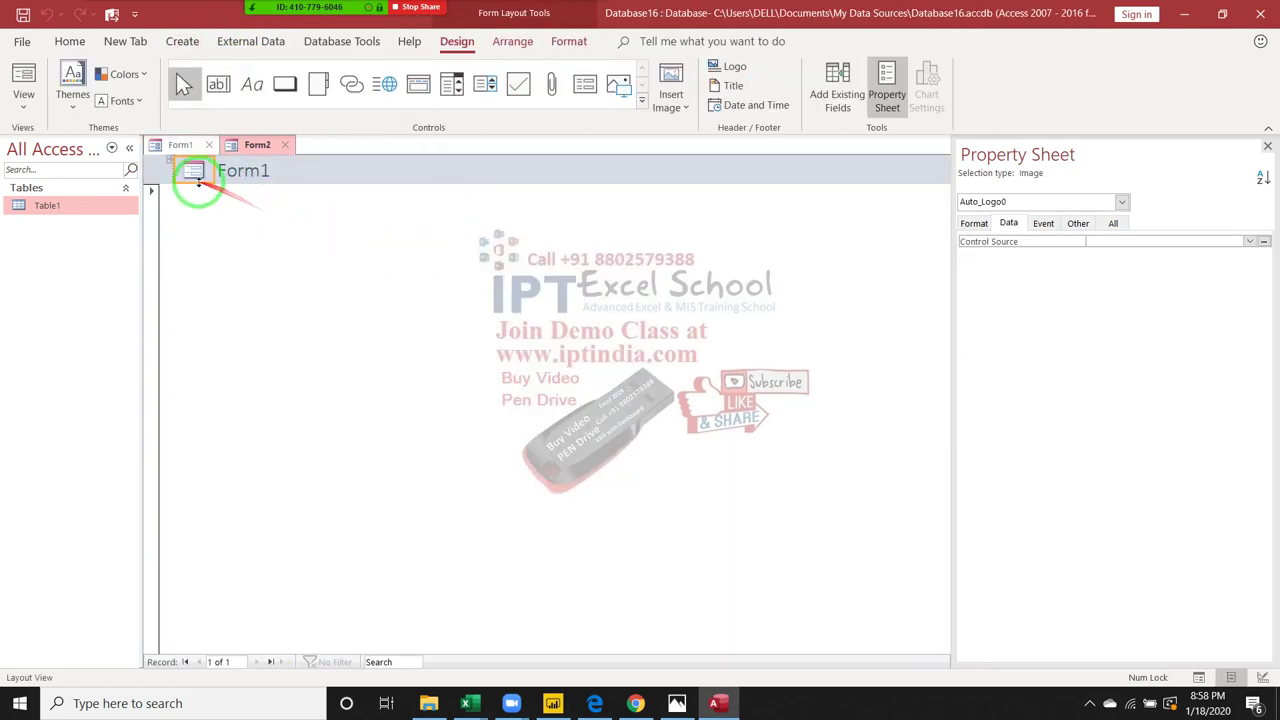
pyautogui.click(239, 302)
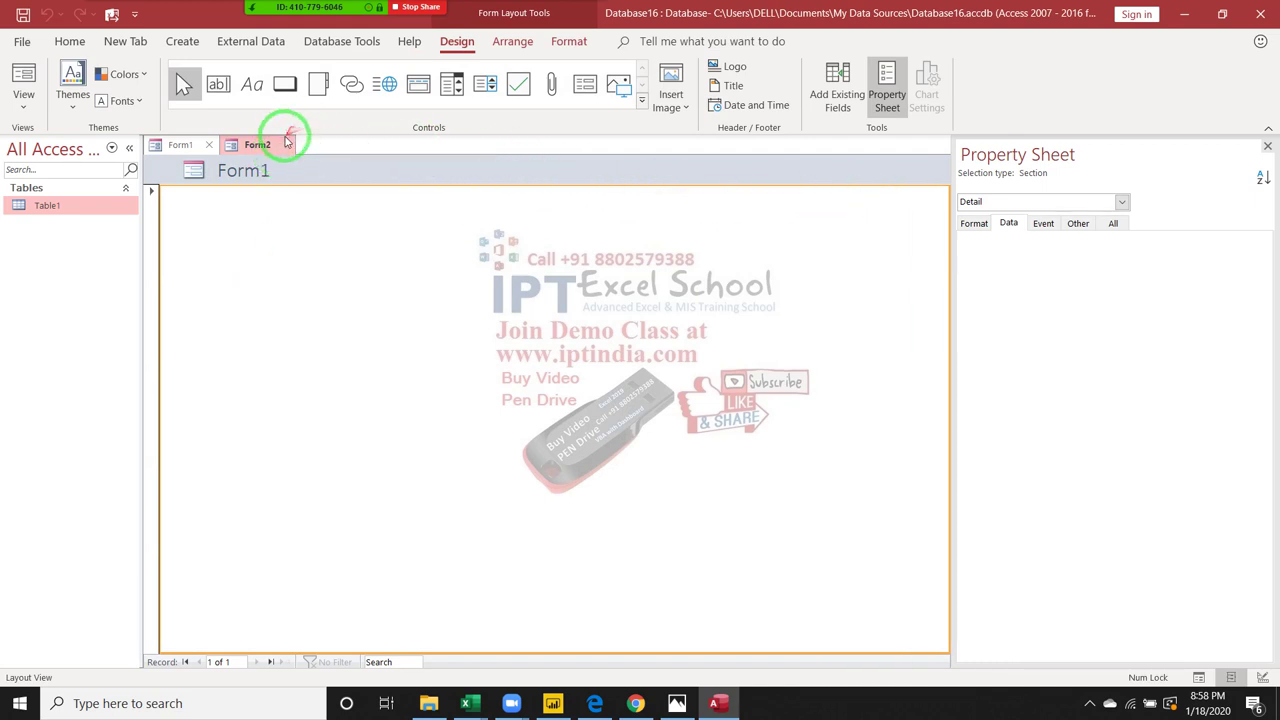
pyautogui.click(286, 144)
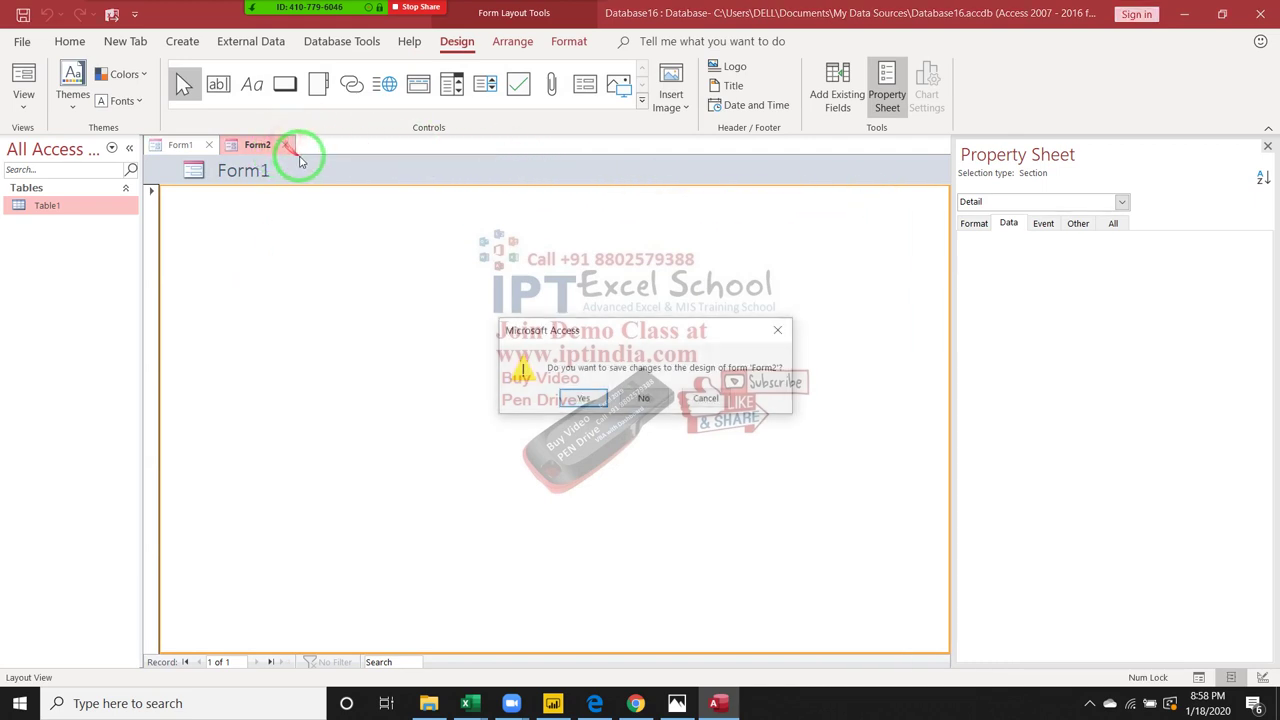
pyautogui.click(648, 390)
pyautogui.click(86, 216)
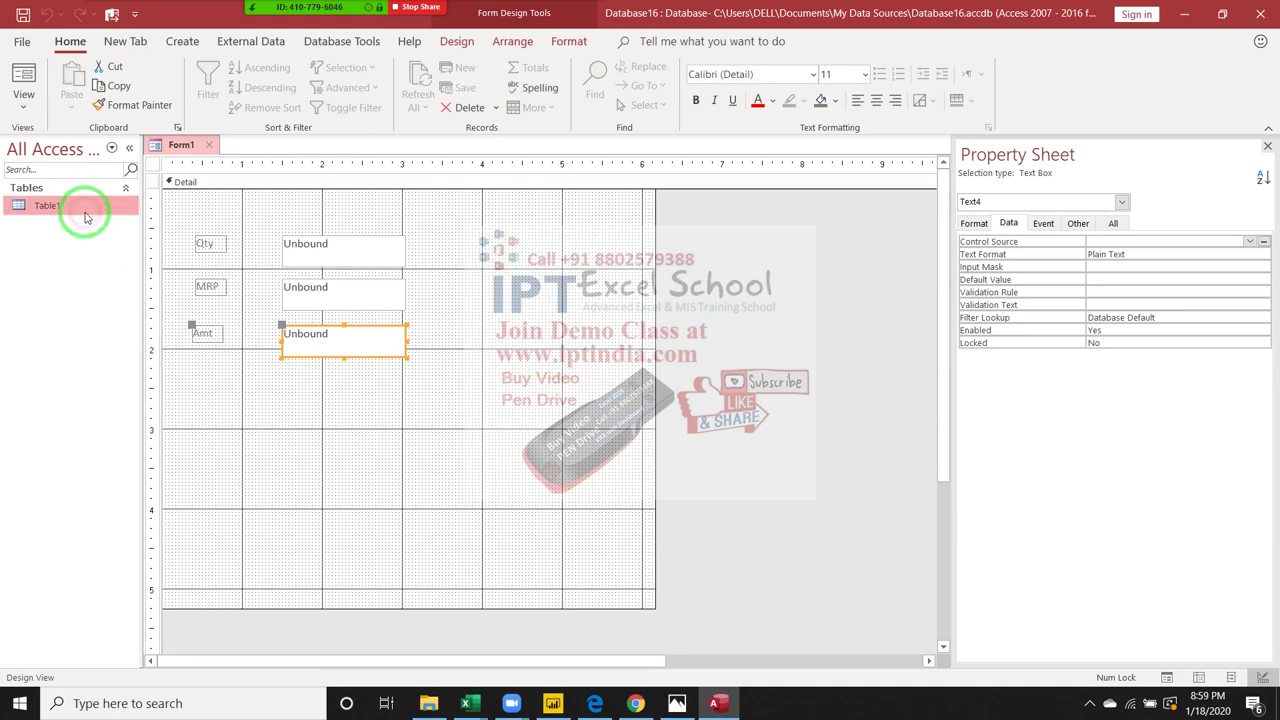
pyautogui.doubleClick(86, 212)
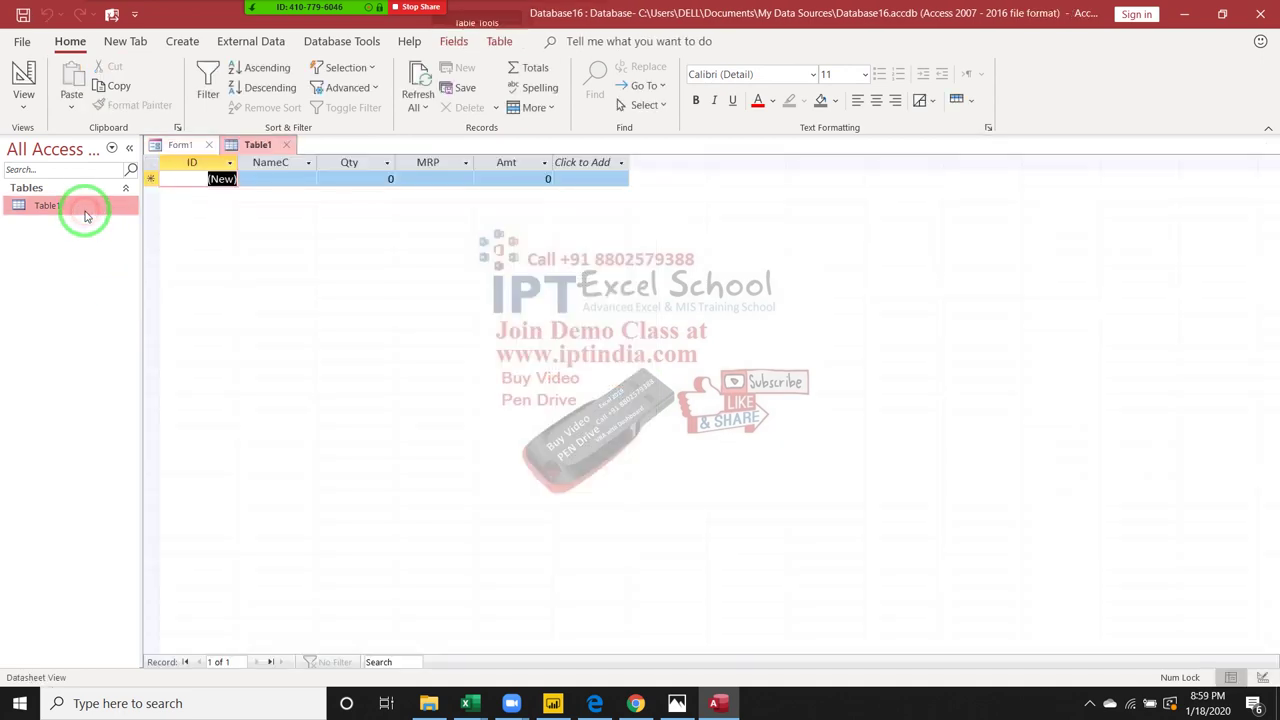
pyautogui.click(293, 145)
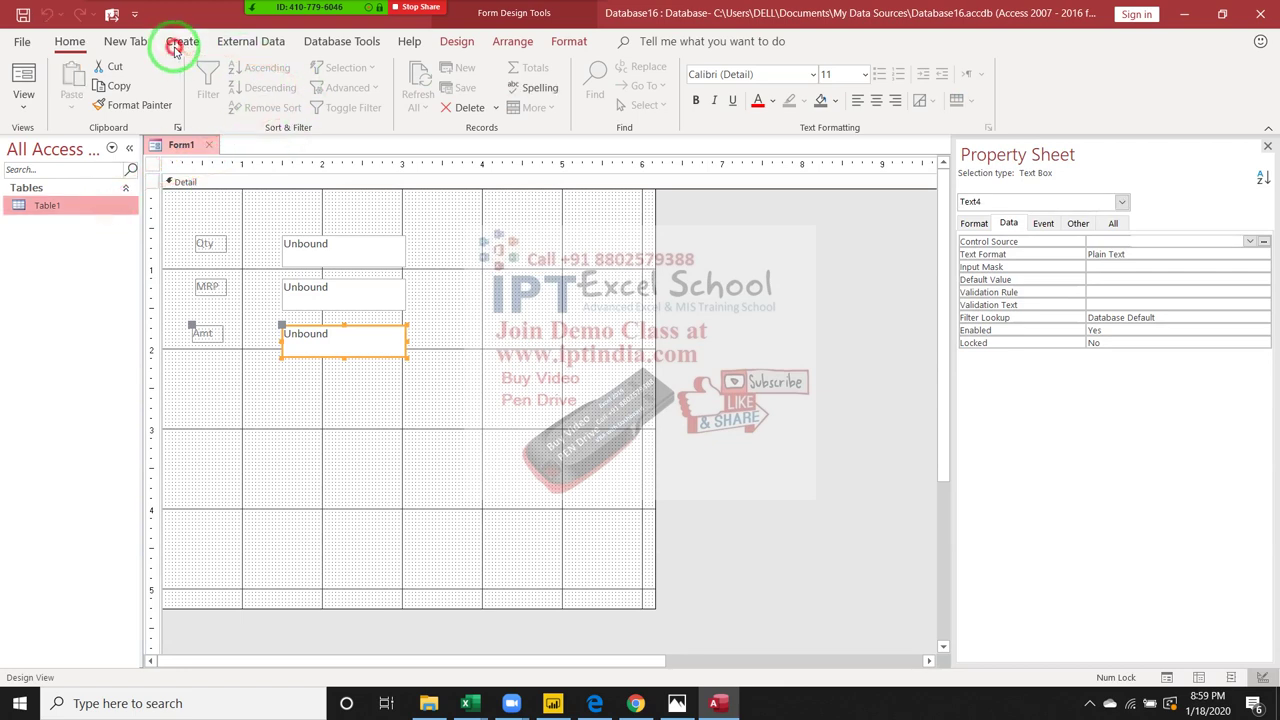
pyautogui.click(182, 41)
pyautogui.click(307, 98)
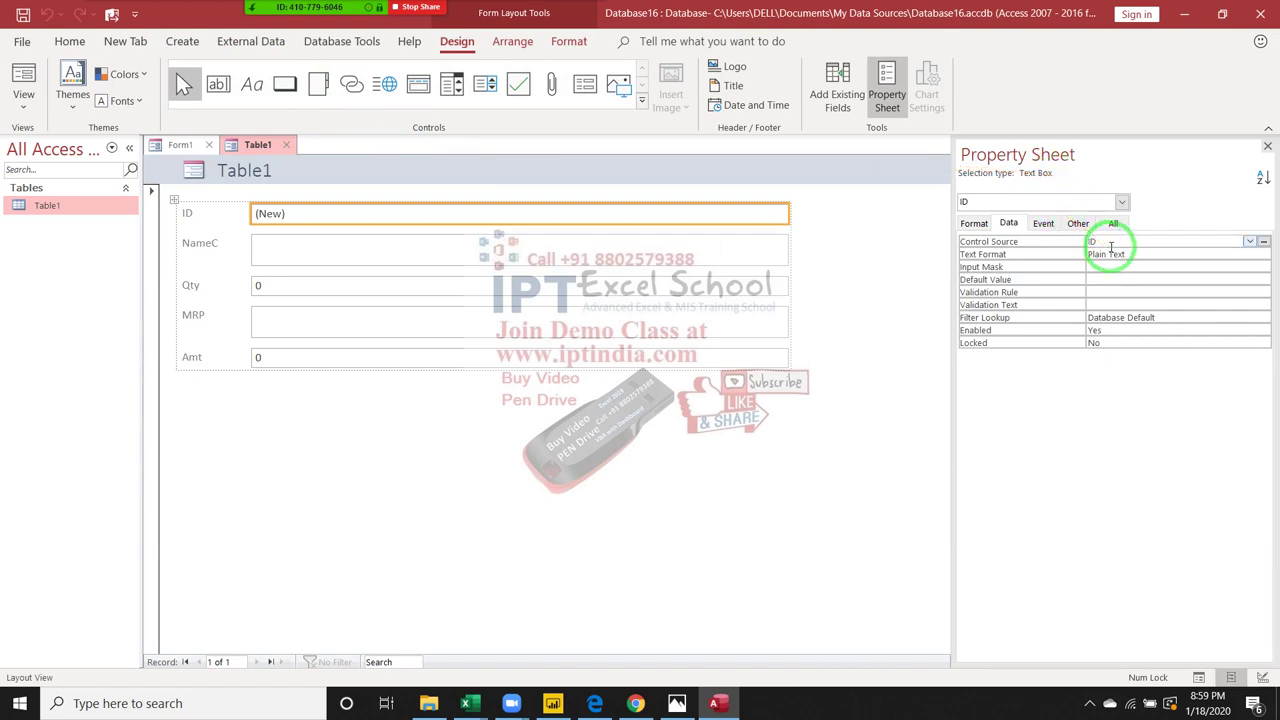
pyautogui.click(414, 262)
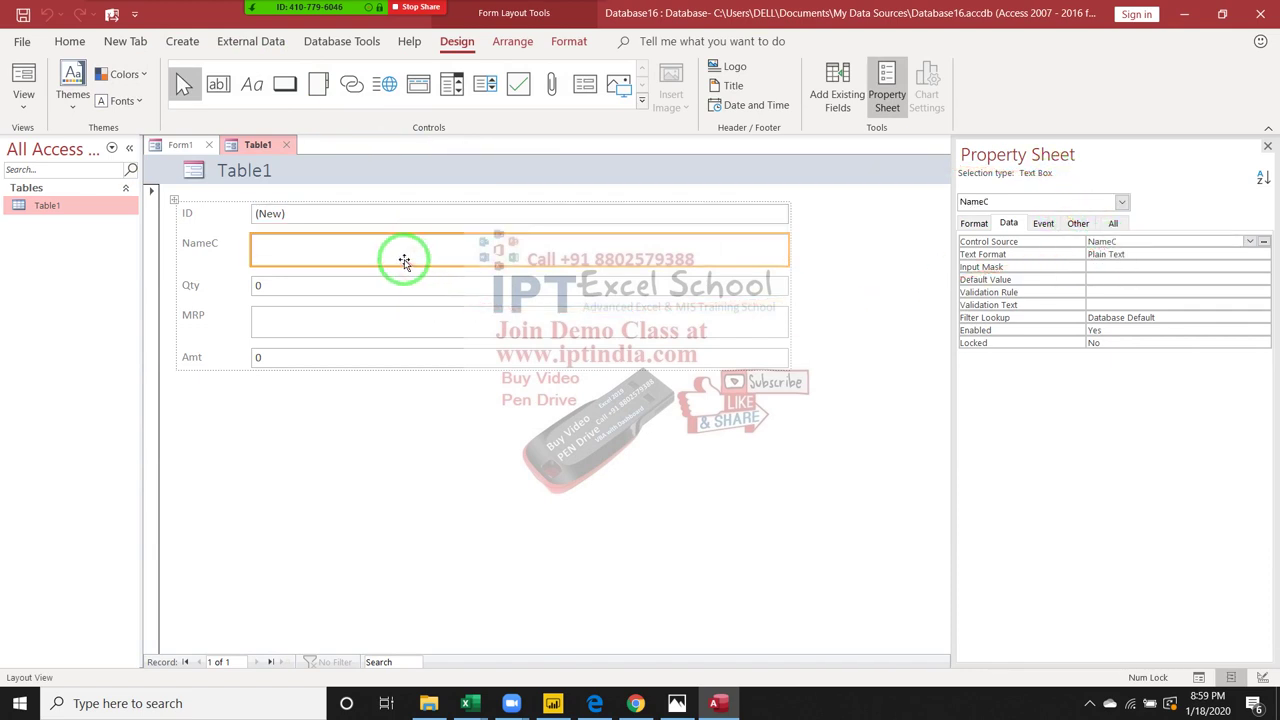
pyautogui.click(597, 289)
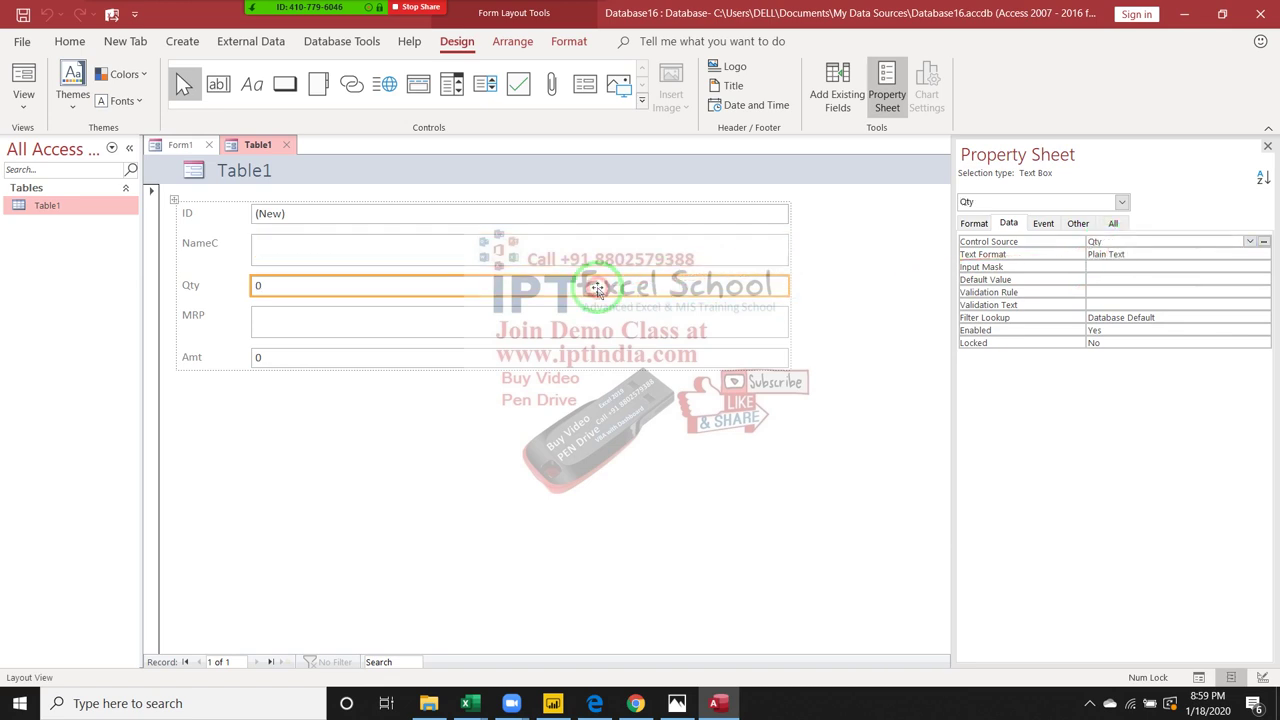
pyautogui.click(497, 322)
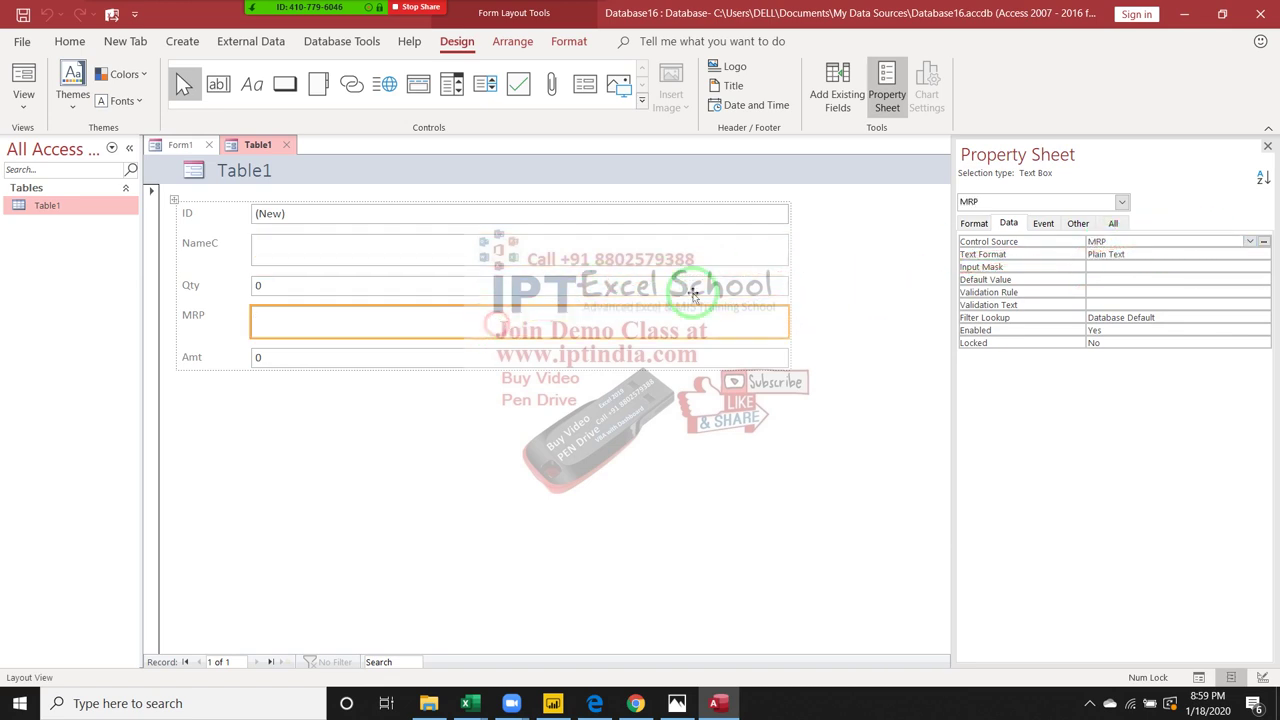
pyautogui.click(571, 358)
pyautogui.click(286, 145)
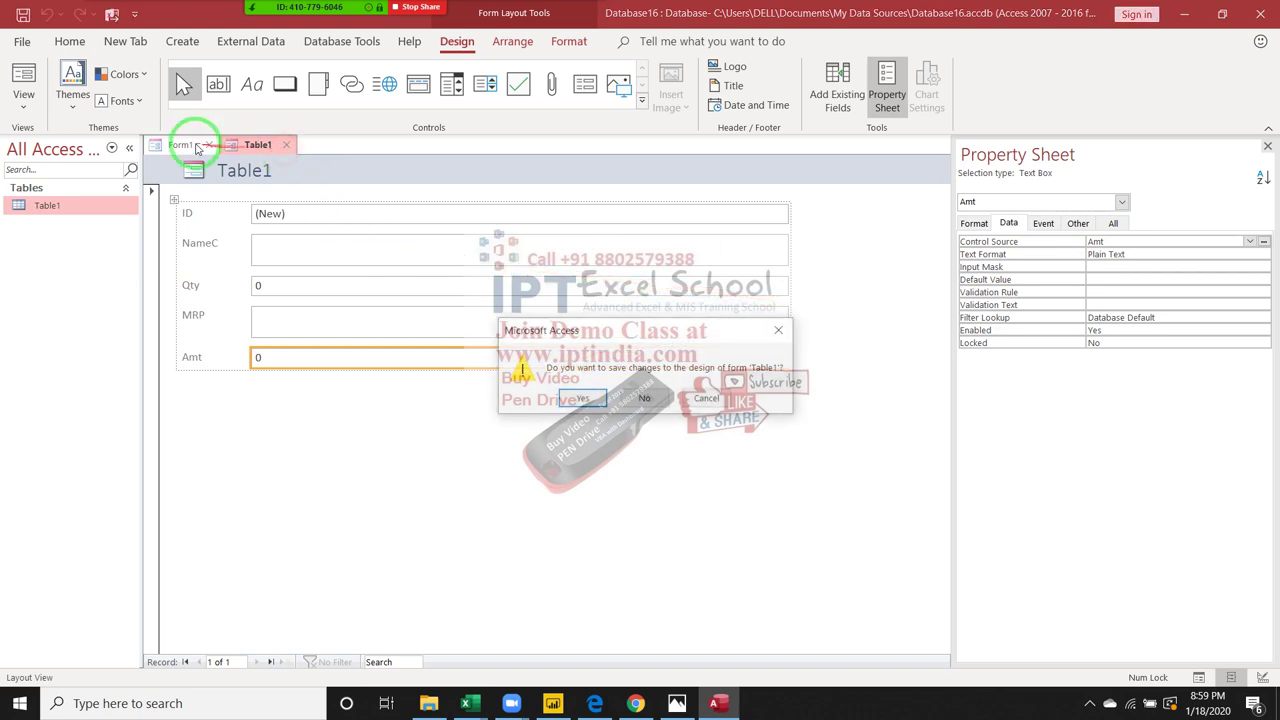
pyautogui.click(644, 398)
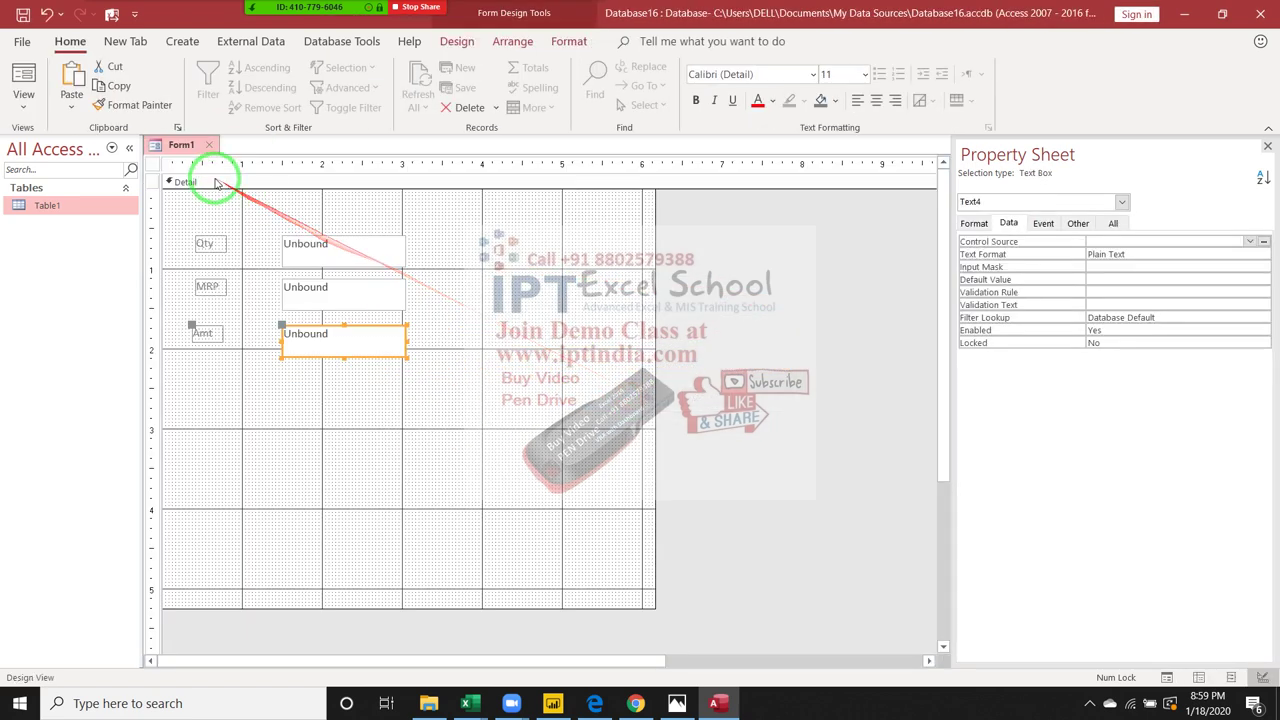
# - Set the Amt box's Control Source to [Text0]*[MRP] after checking the Qty and MRP box names
pyautogui.click(287, 262)
pyautogui.click(312, 313)
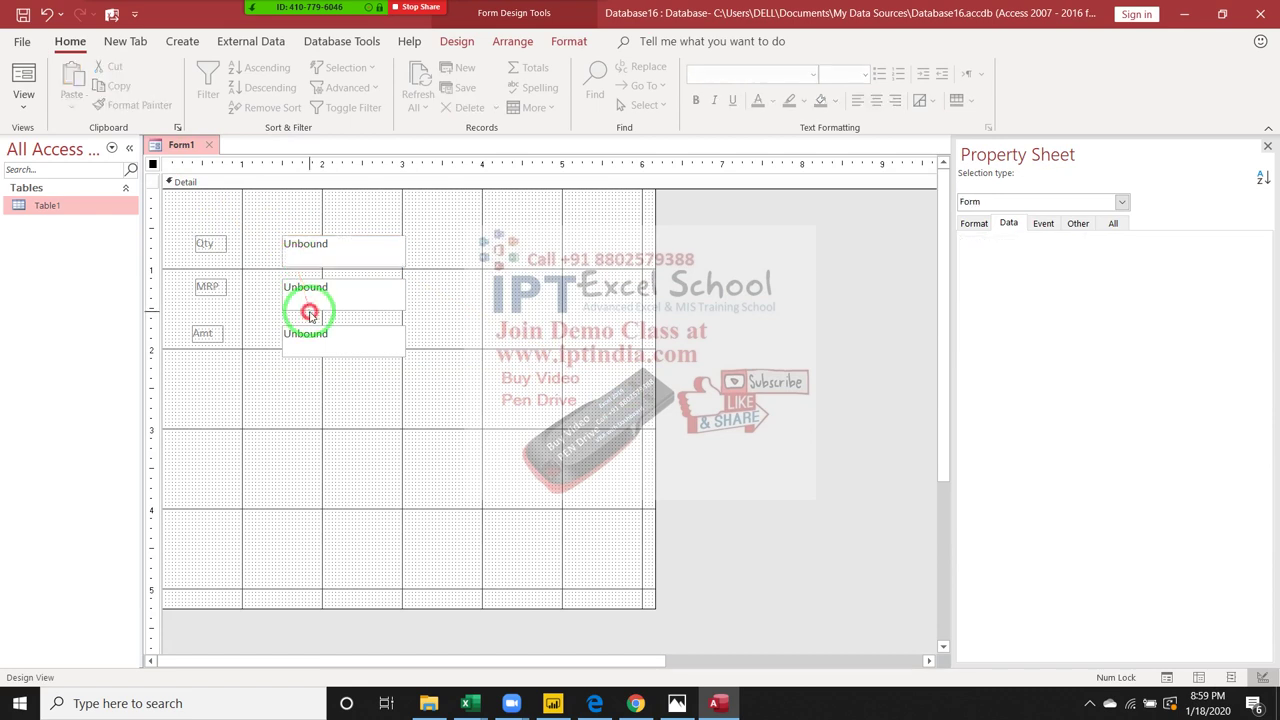
pyautogui.click(306, 332)
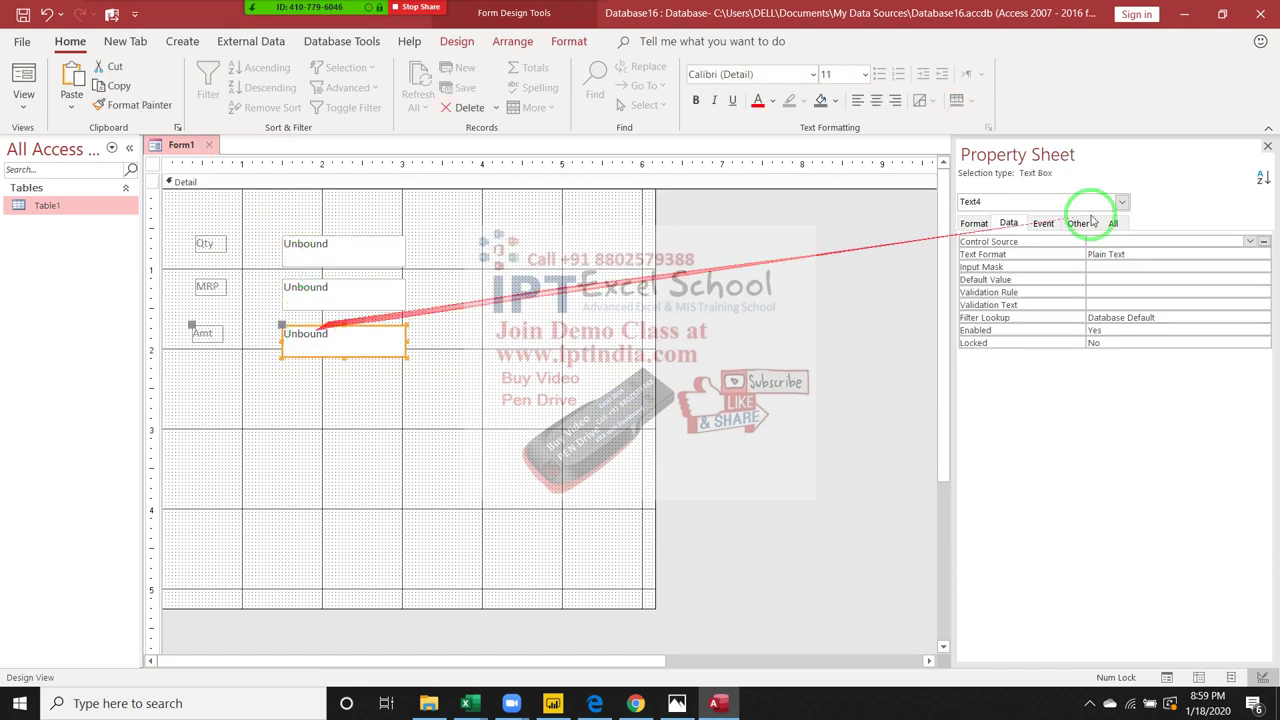
pyautogui.click(1112, 242)
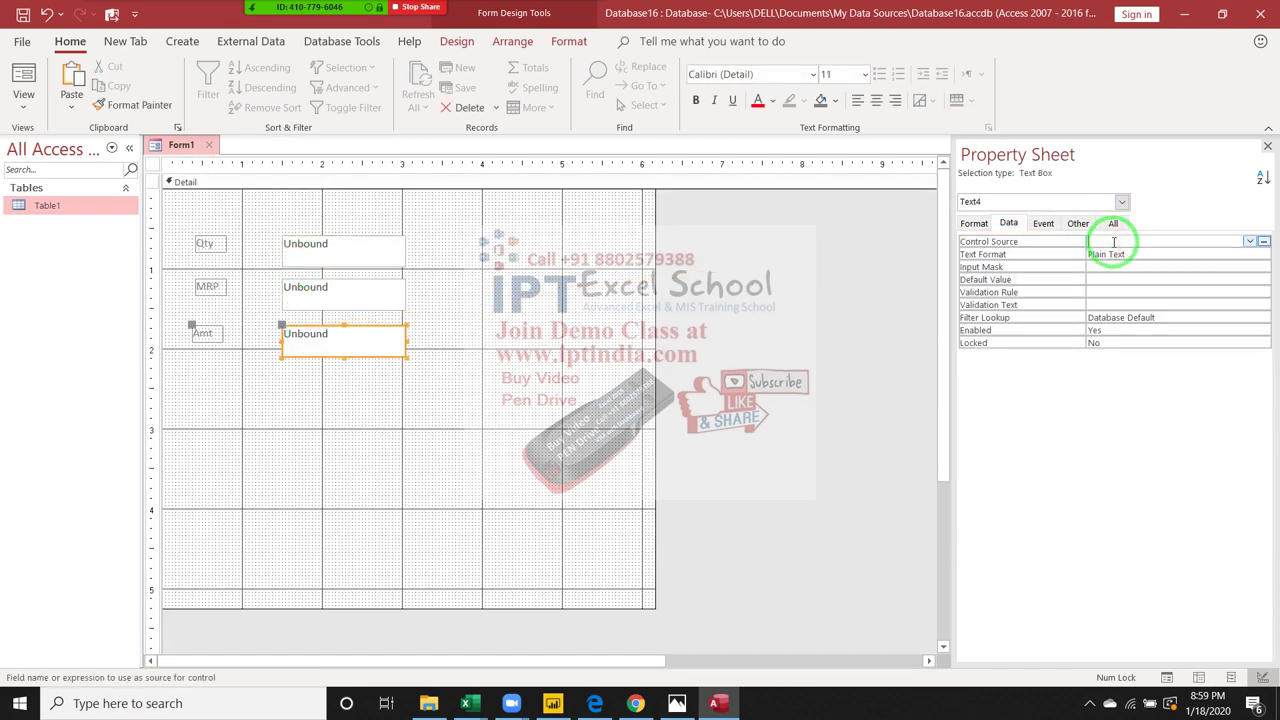
pyautogui.click(362, 259)
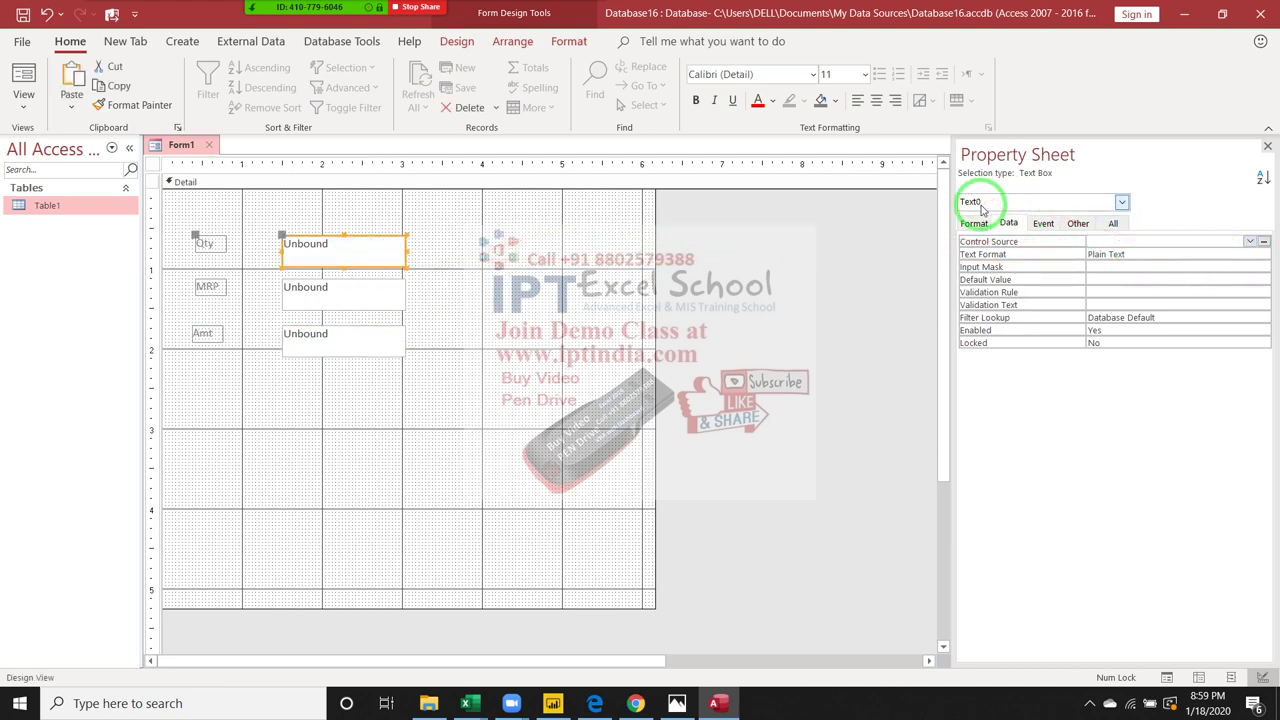
pyautogui.click(354, 298)
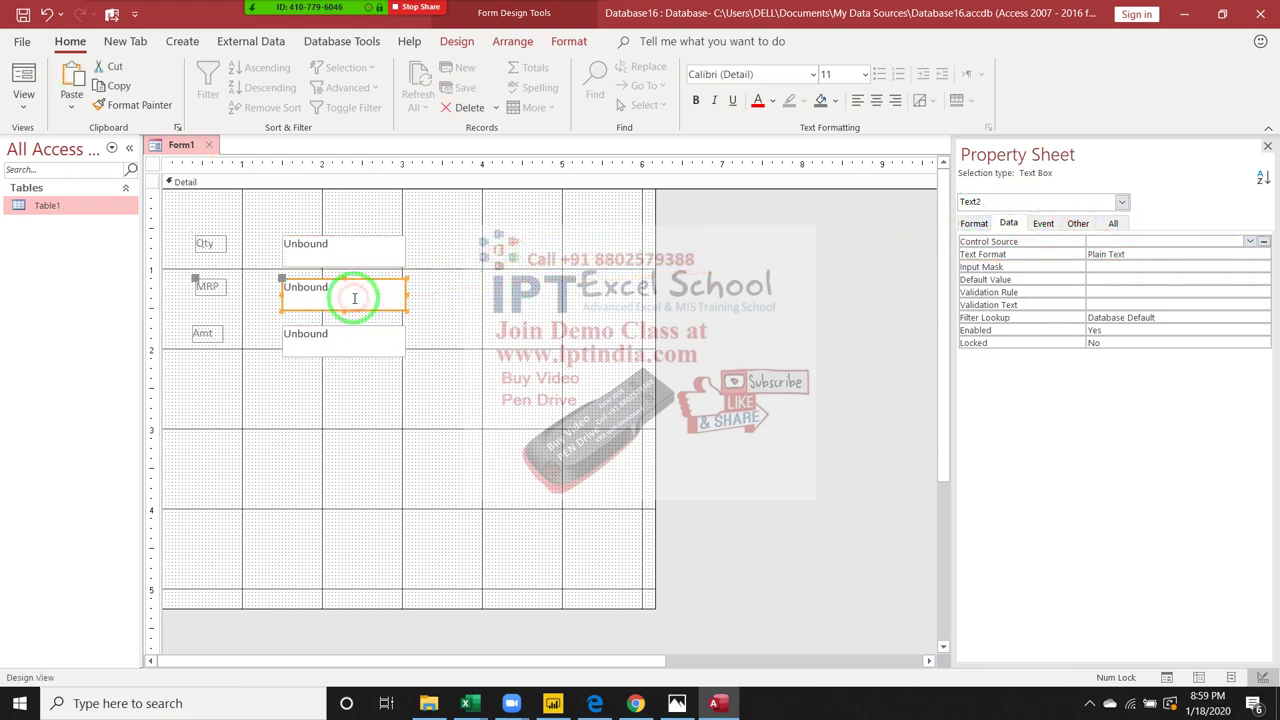
pyautogui.click(354, 343)
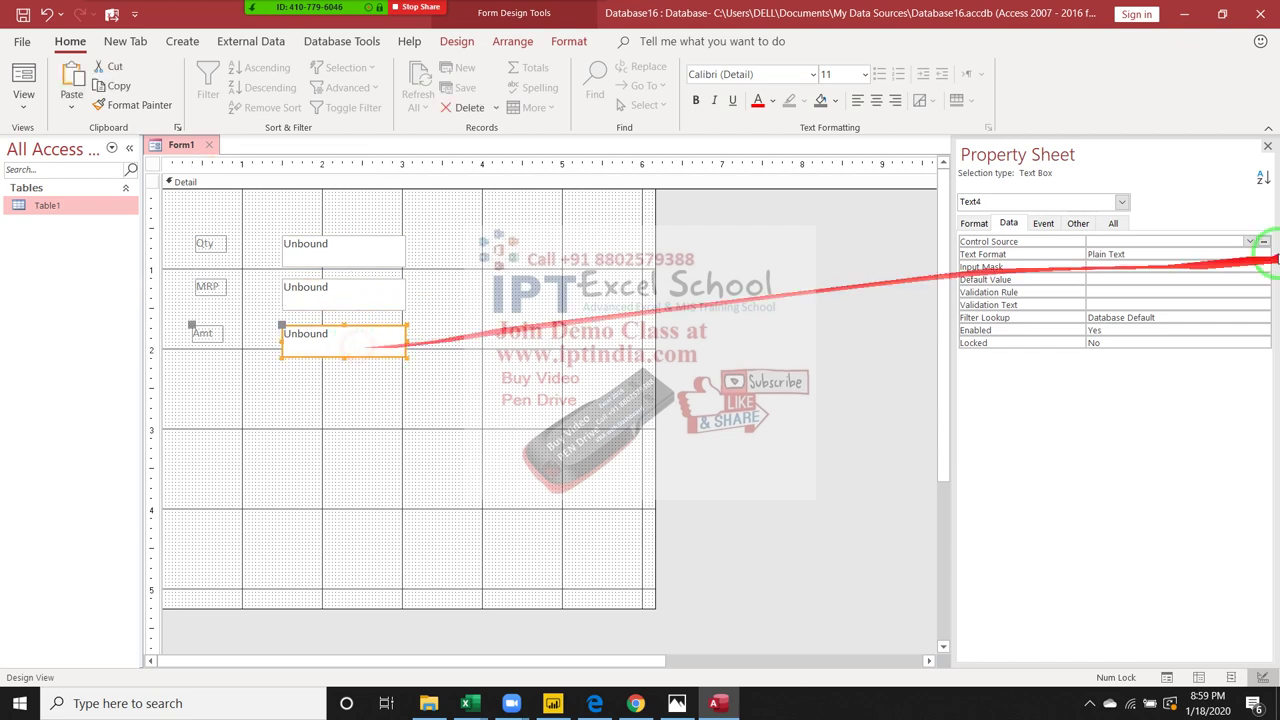
pyautogui.click(1116, 243)
pyautogui.write('[Text0')
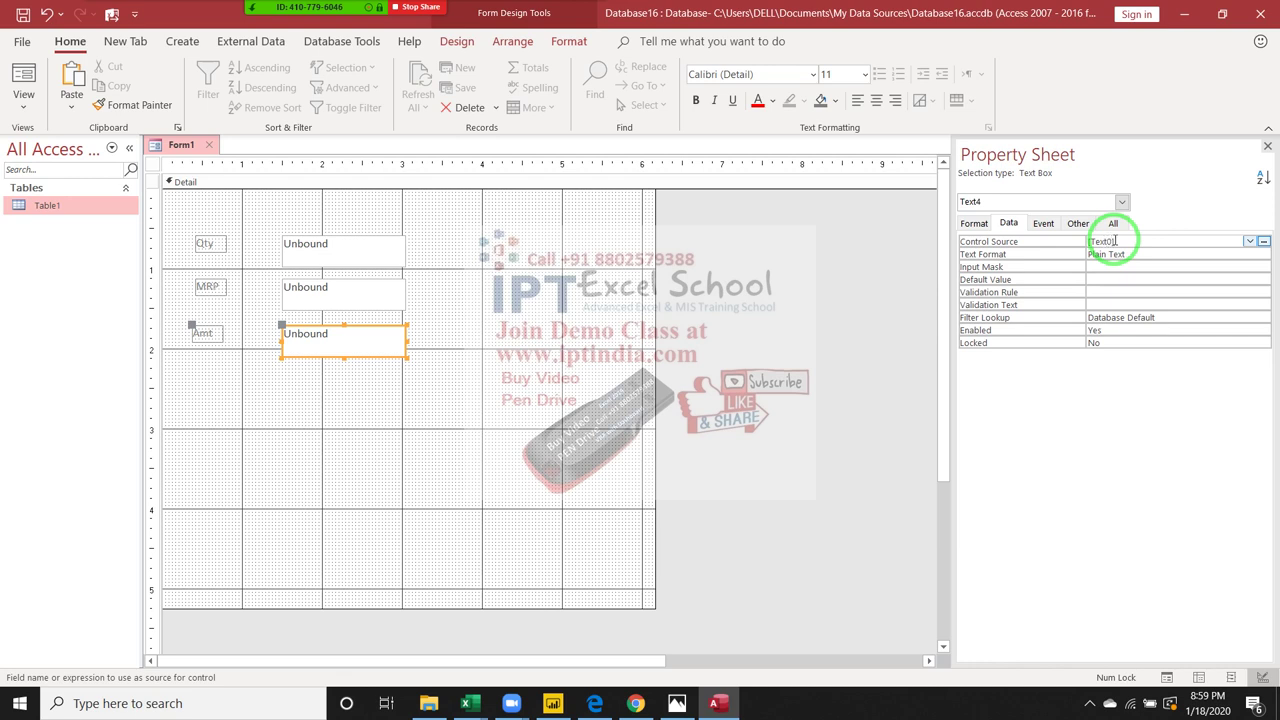
pyautogui.write('*')
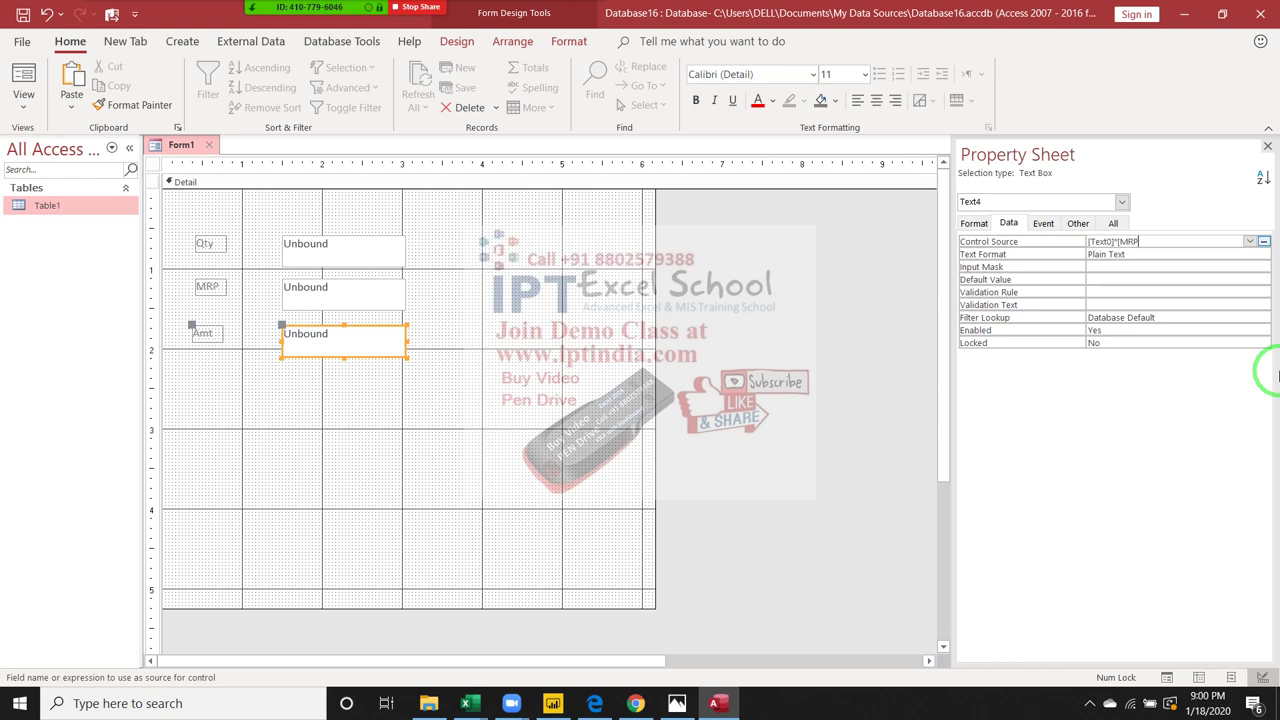
pyautogui.write(']')
pyautogui.press('Return')
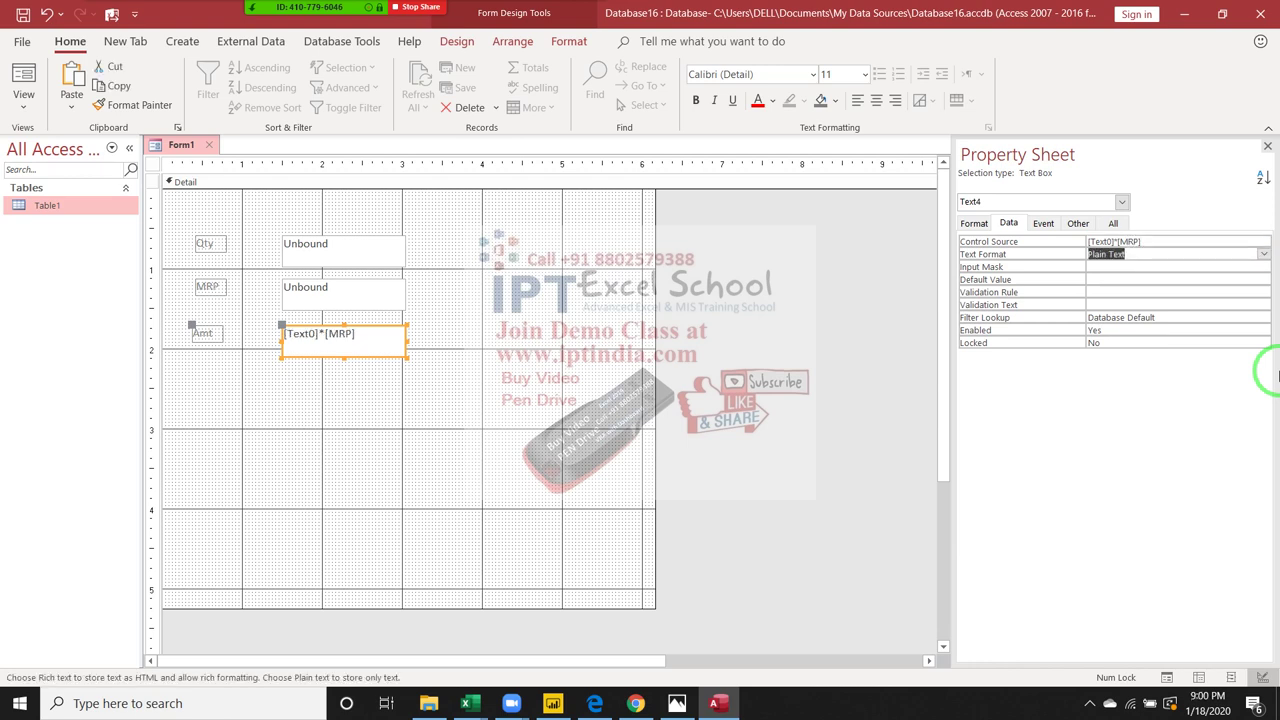
# - Close the form design and save it as Form1
pyautogui.click(208, 145)
pyautogui.click(606, 400)
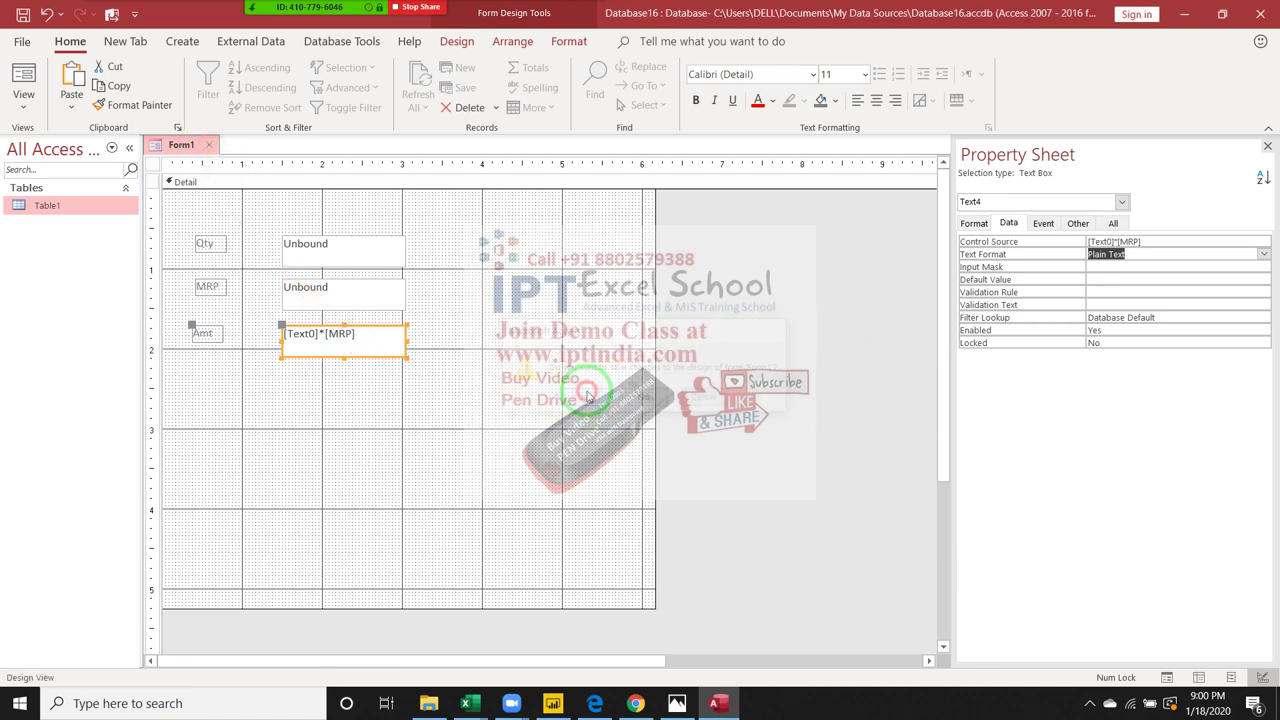
pyautogui.click(638, 275)
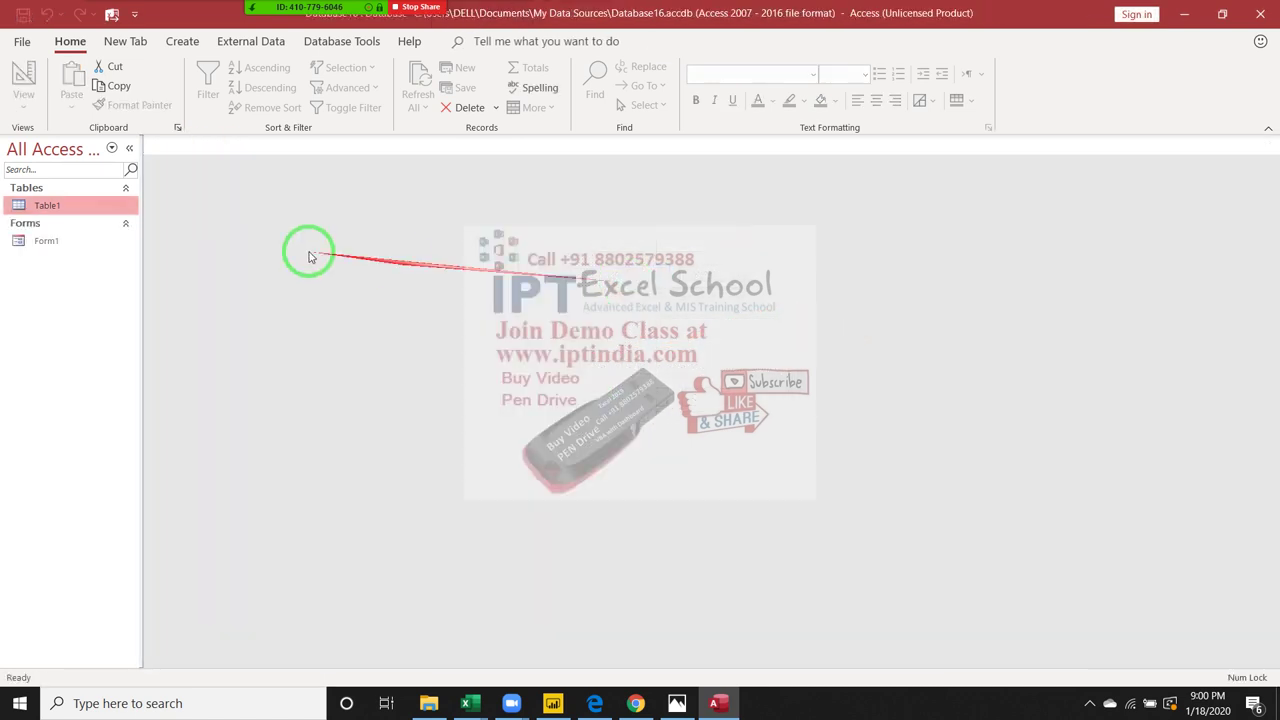
pyautogui.click(101, 241)
# - Test Form1 with Qty 52 and MRP 25, then reopen it in Design View
pyautogui.doubleClick(101, 241)
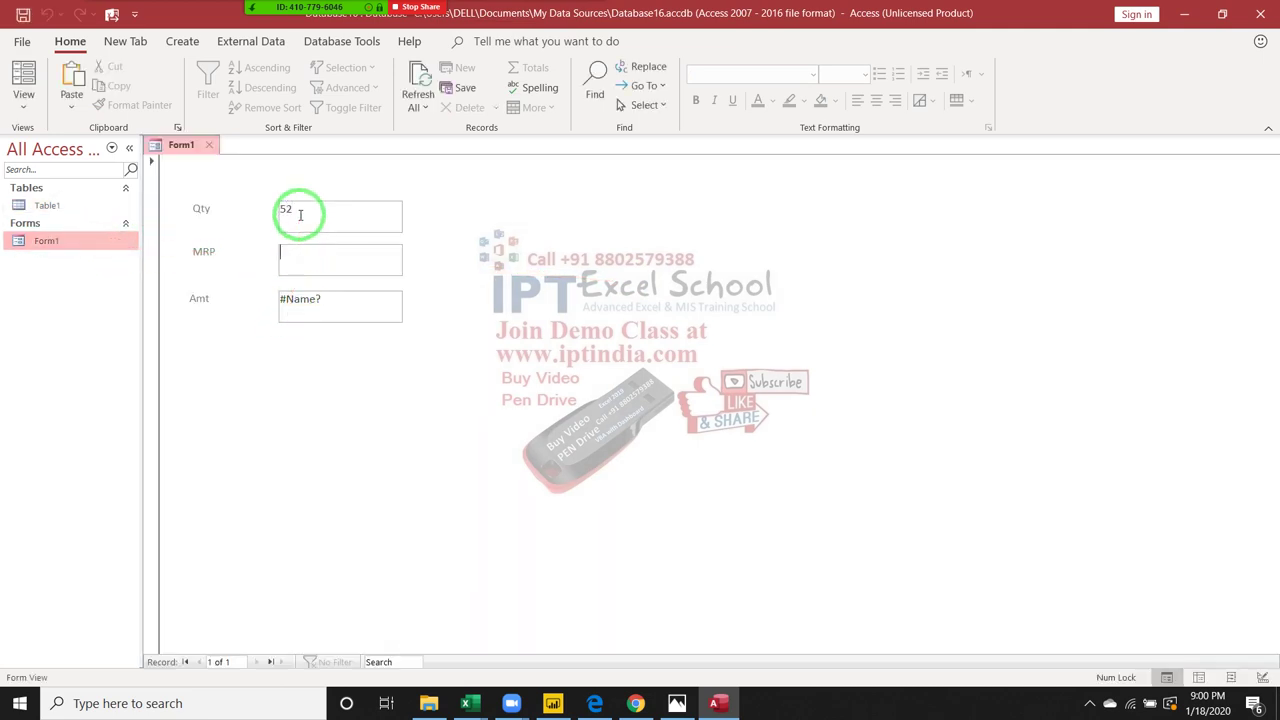
pyautogui.write('25')
pyautogui.press('Tab')
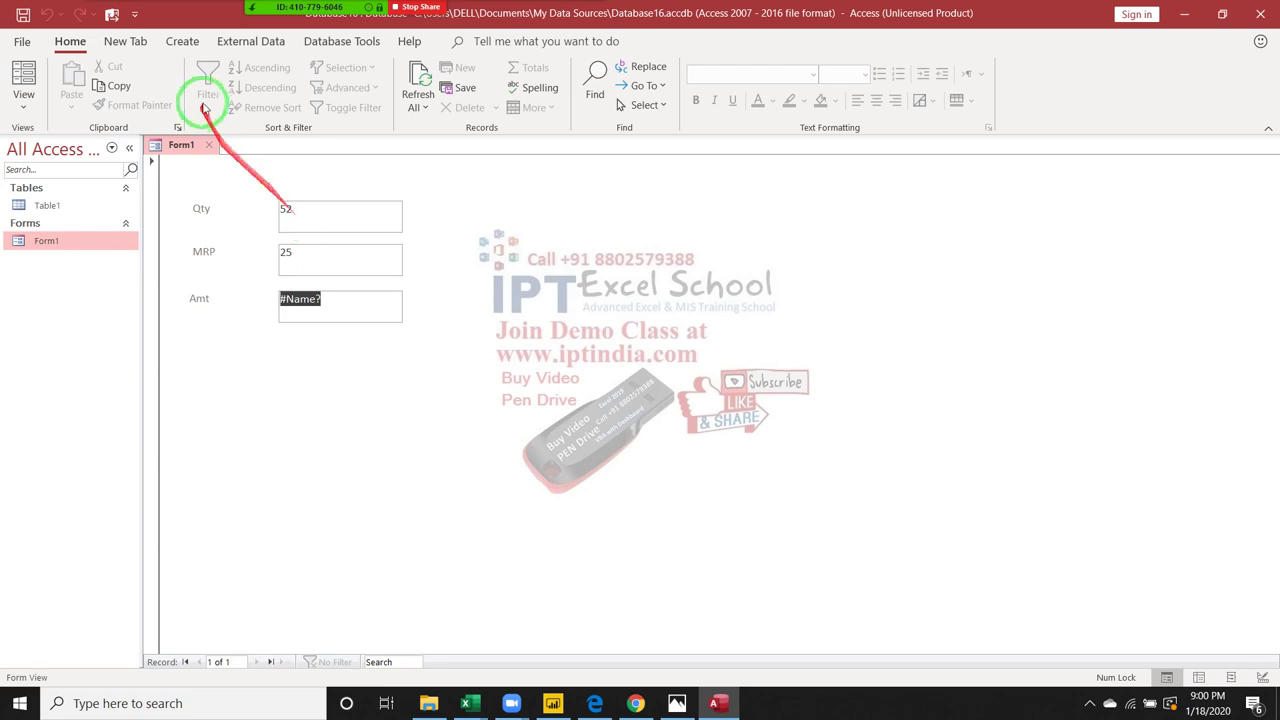
pyautogui.click(208, 145)
pyautogui.click(112, 238)
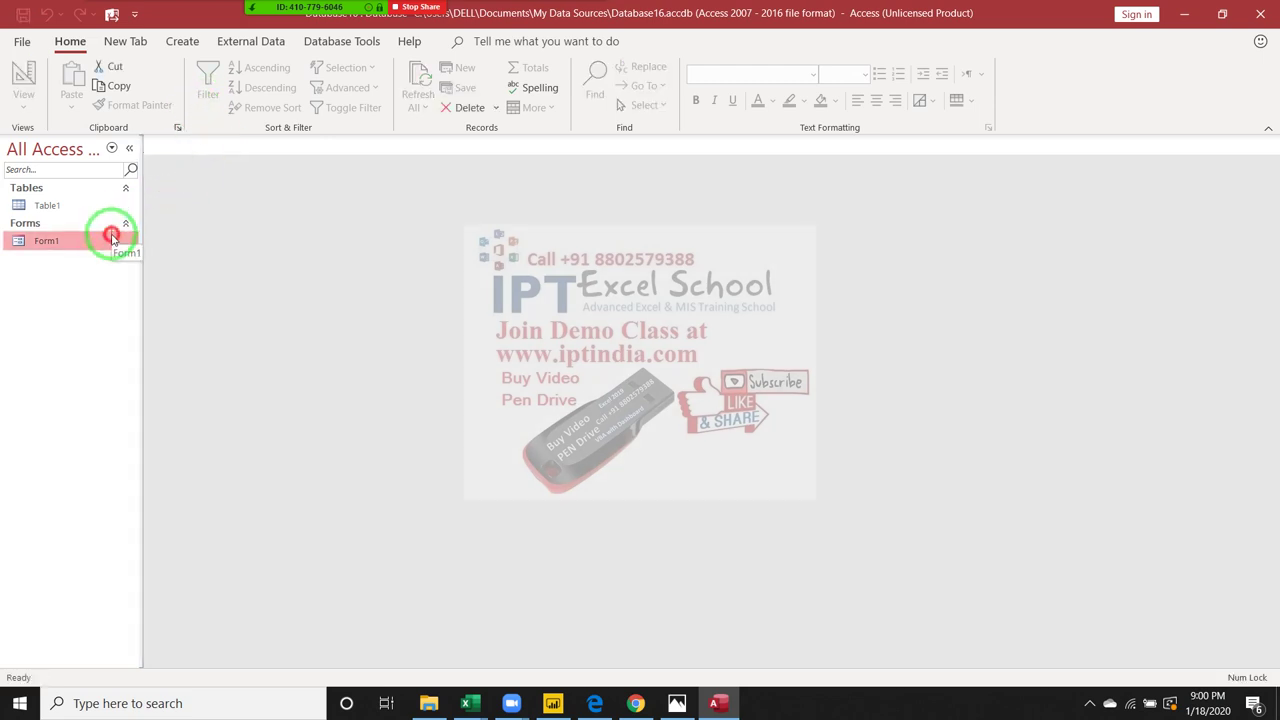
pyautogui.rightClick(112, 238)
pyautogui.moveTo(158, 322)
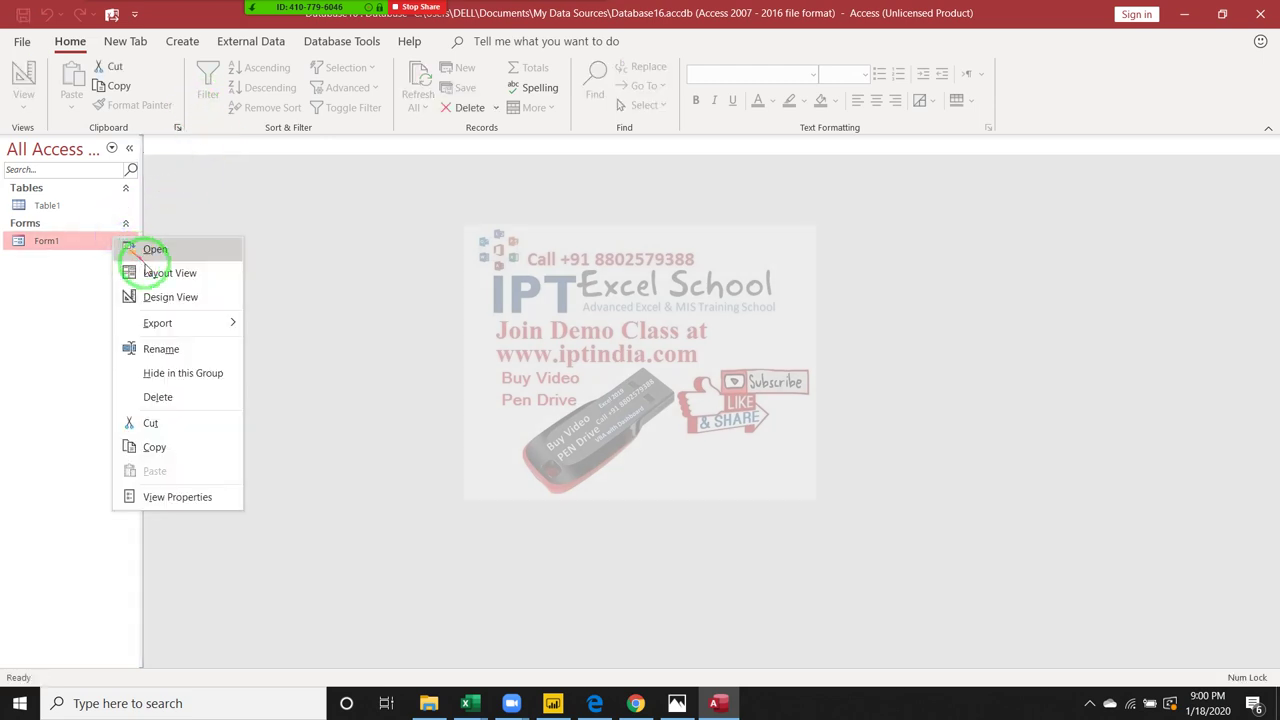
pyautogui.click(170, 298)
pyautogui.click(370, 340)
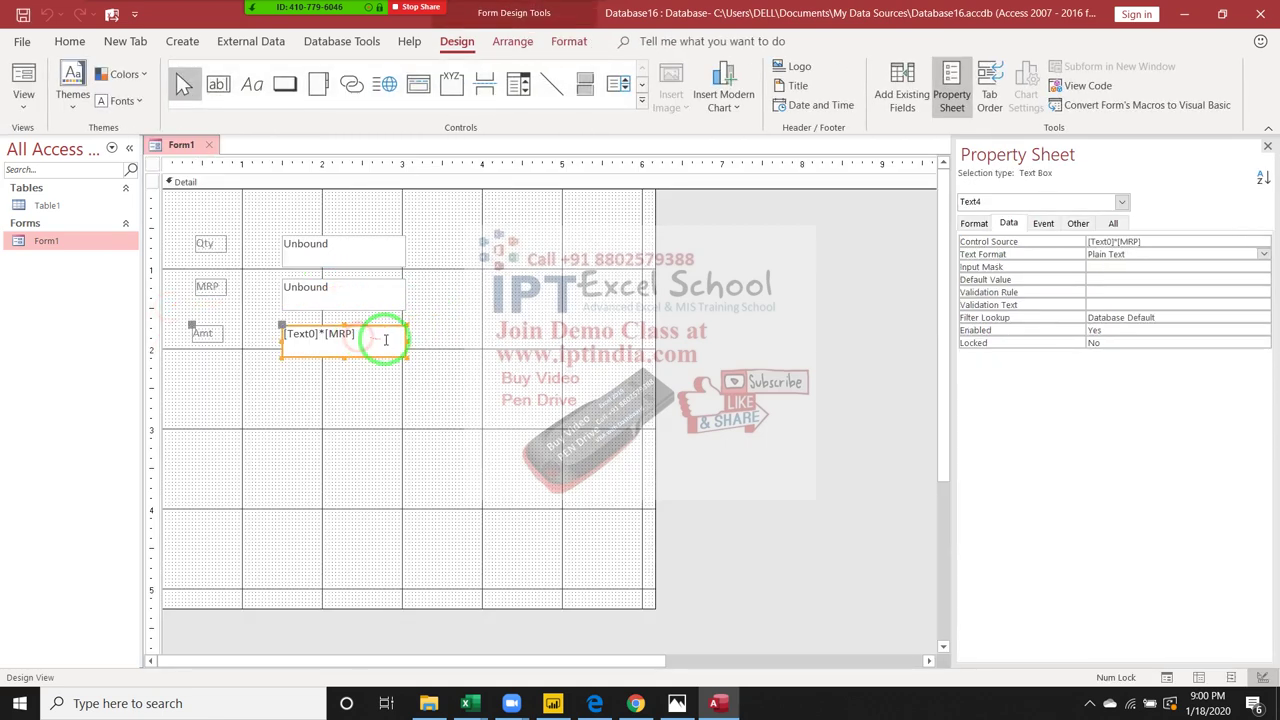
# - Change the Amt Control Source to =[Text0]*[MRP] and save Form1
pyautogui.click(1088, 243)
pyautogui.write('=')
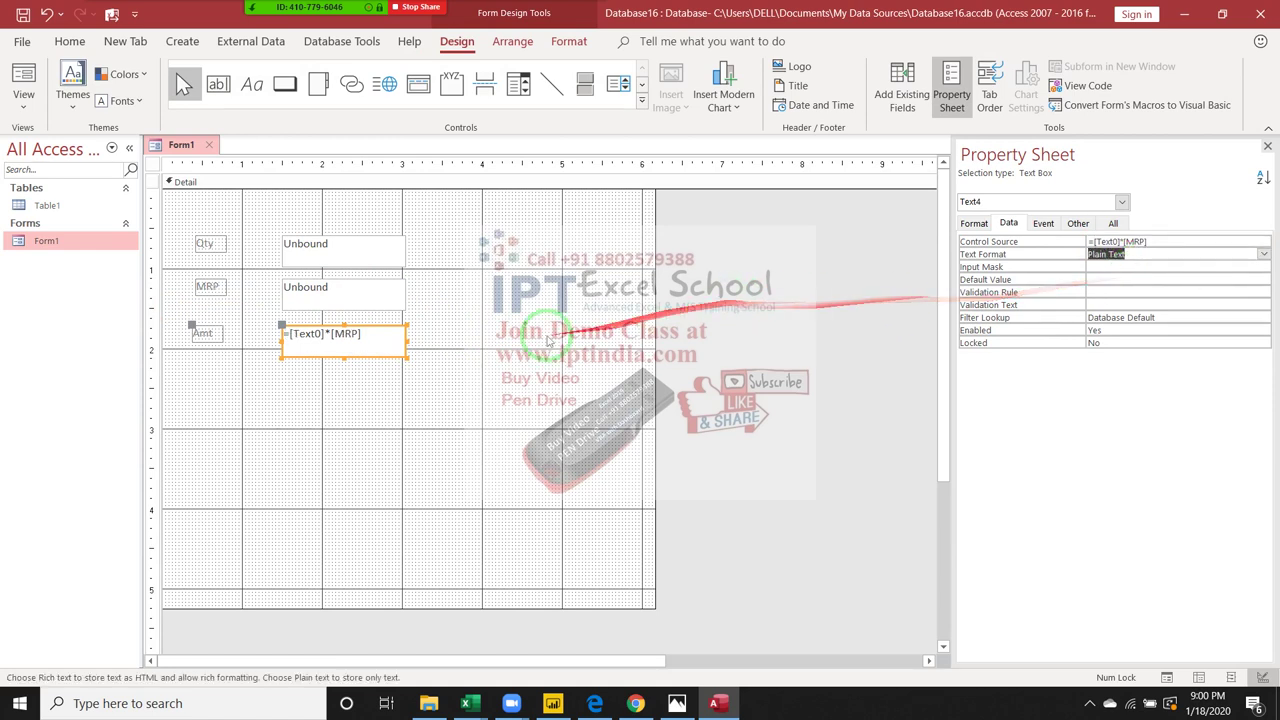
pyautogui.click(443, 348)
pyautogui.click(208, 145)
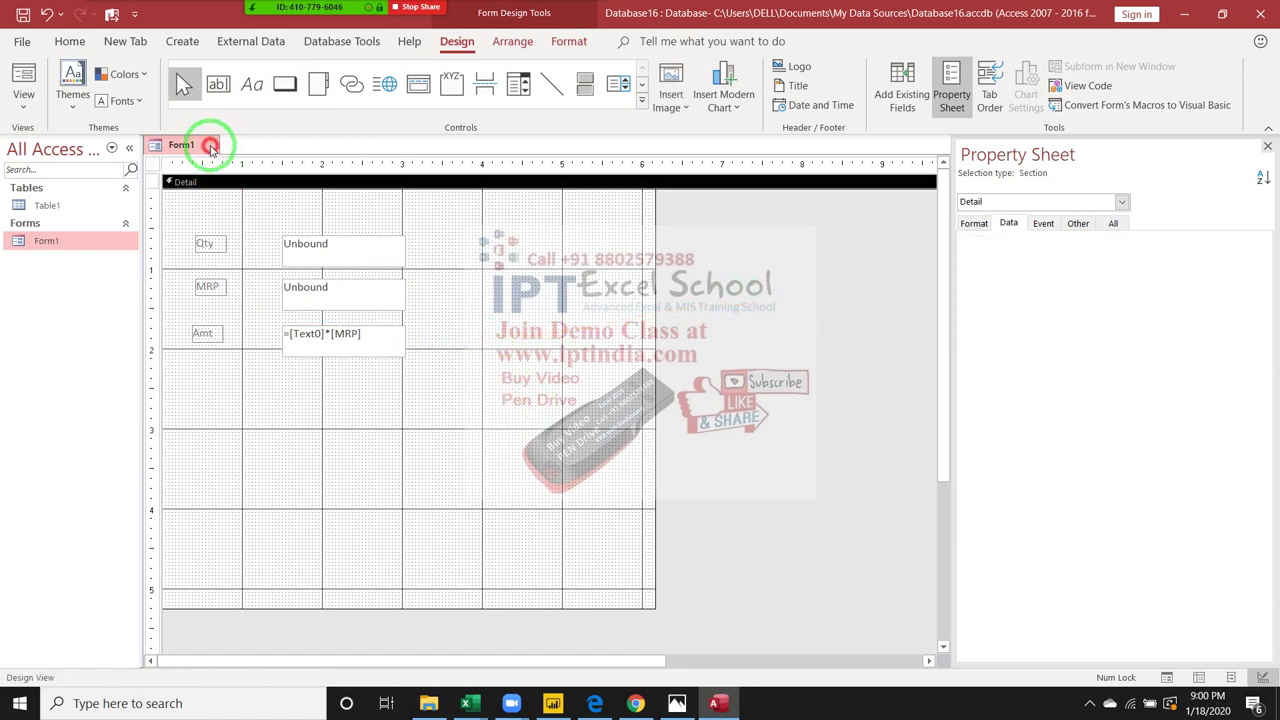
pyautogui.click(583, 399)
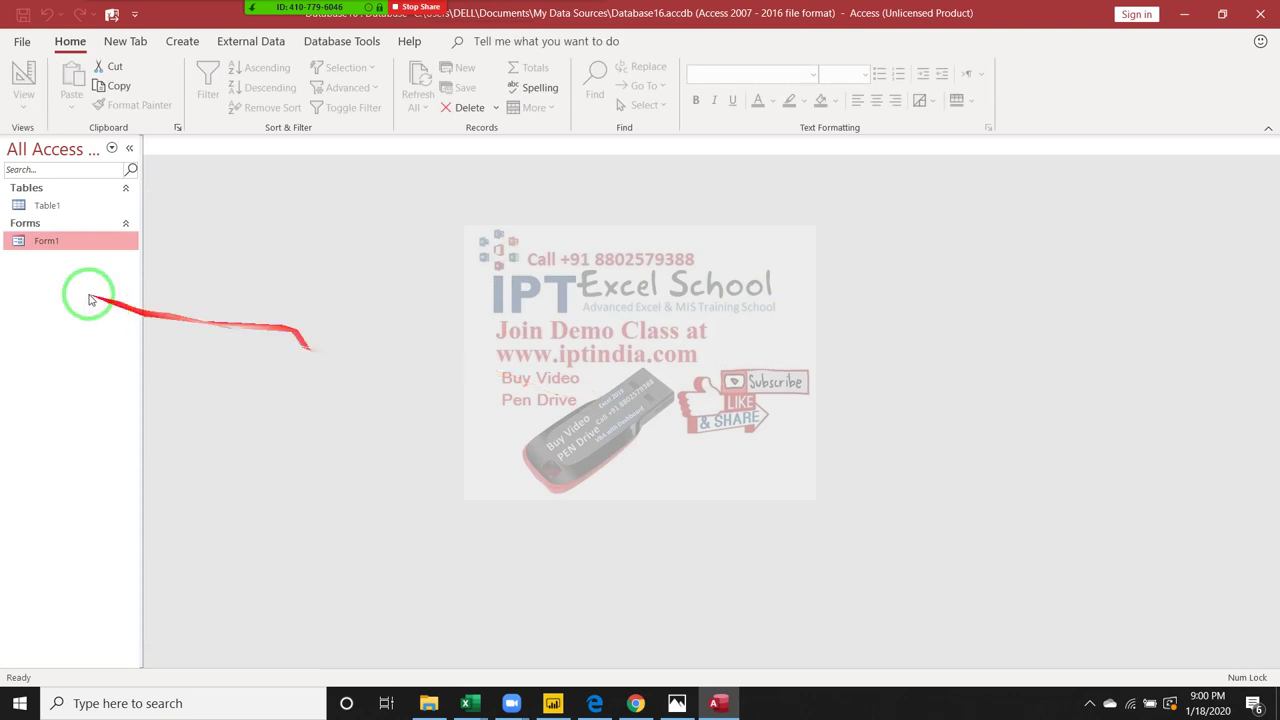
# - Retest Form1 with Qty 25 and MRP 85, then return to Design View and select Amt
pyautogui.doubleClick(68, 247)
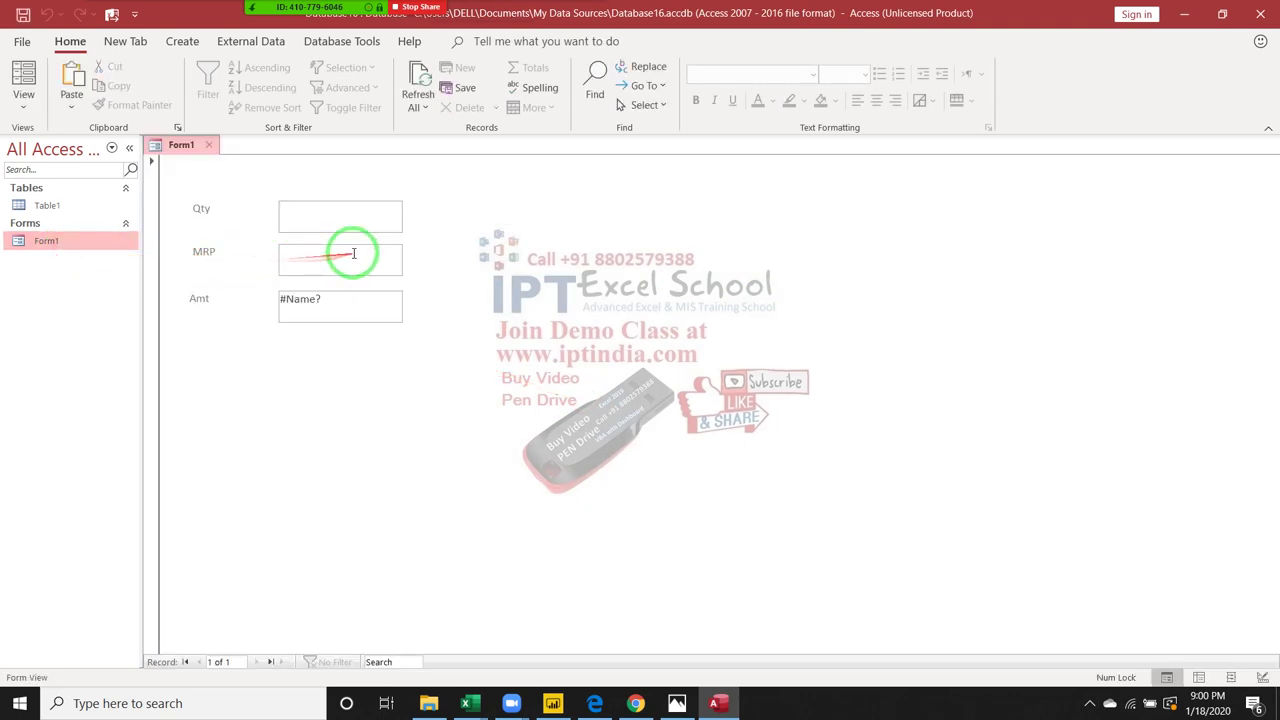
pyautogui.write('2585')
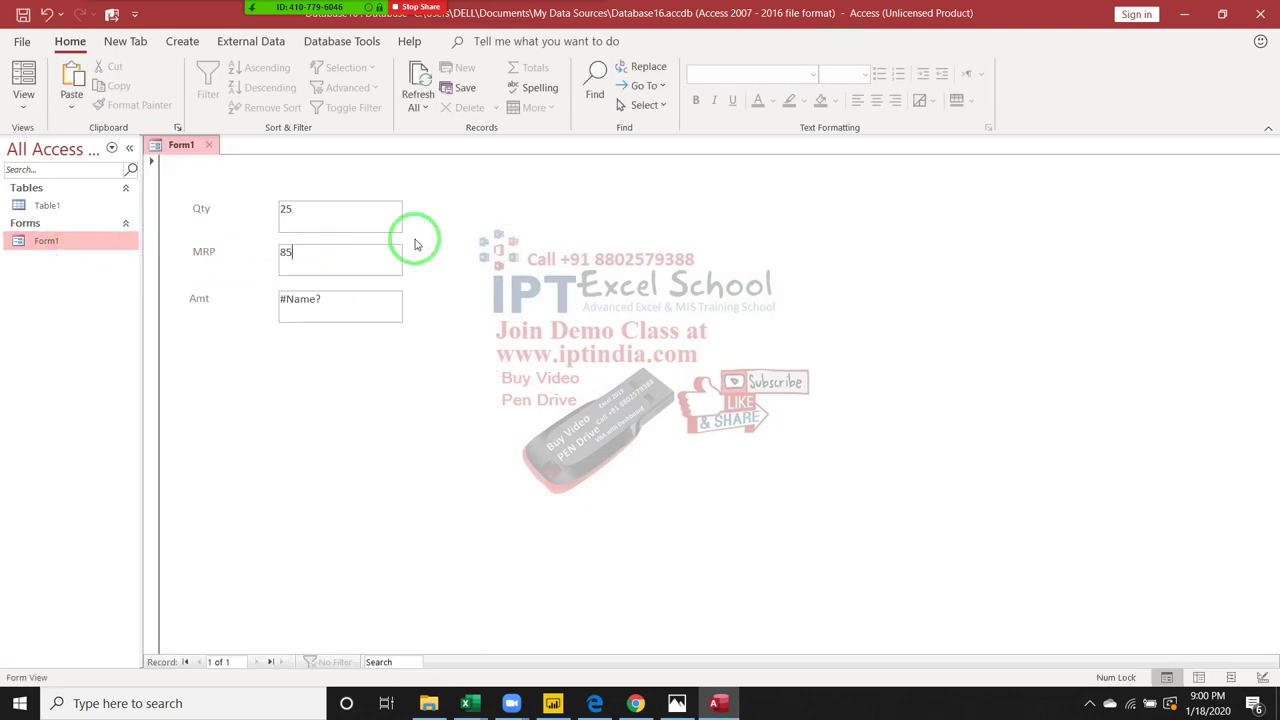
pyautogui.click(208, 145)
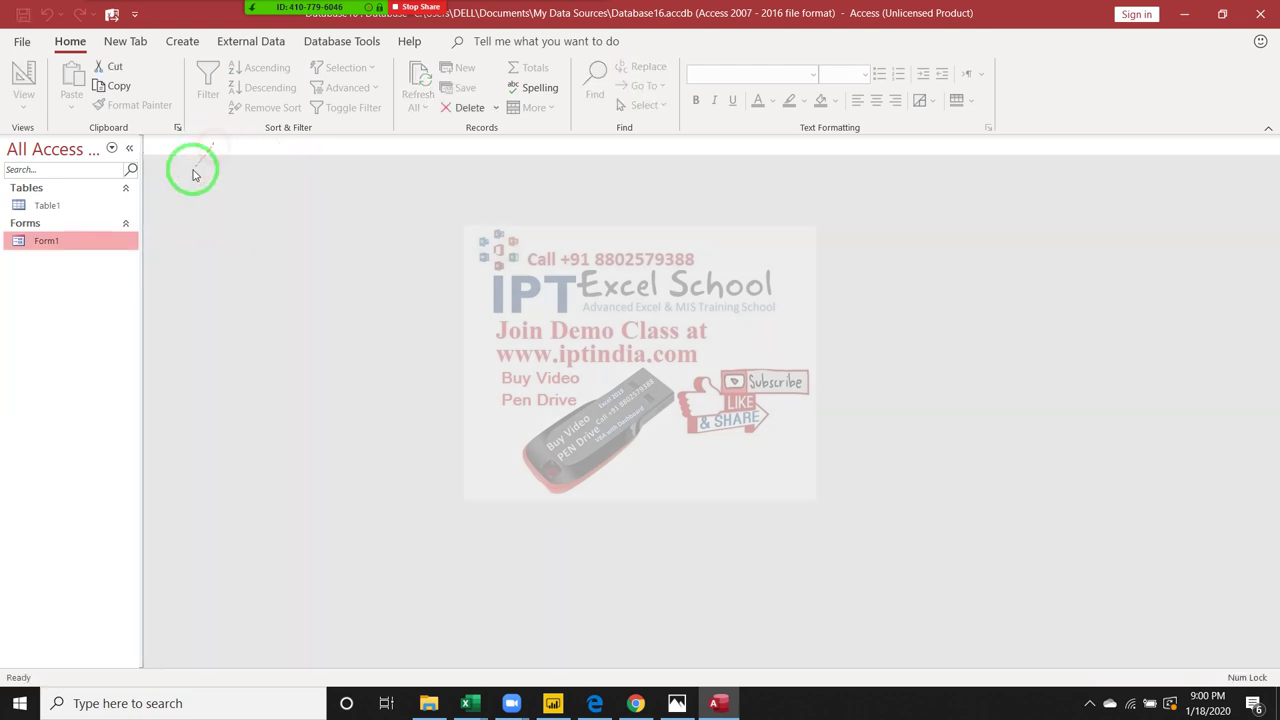
pyautogui.rightClick(79, 240)
pyautogui.click(148, 296)
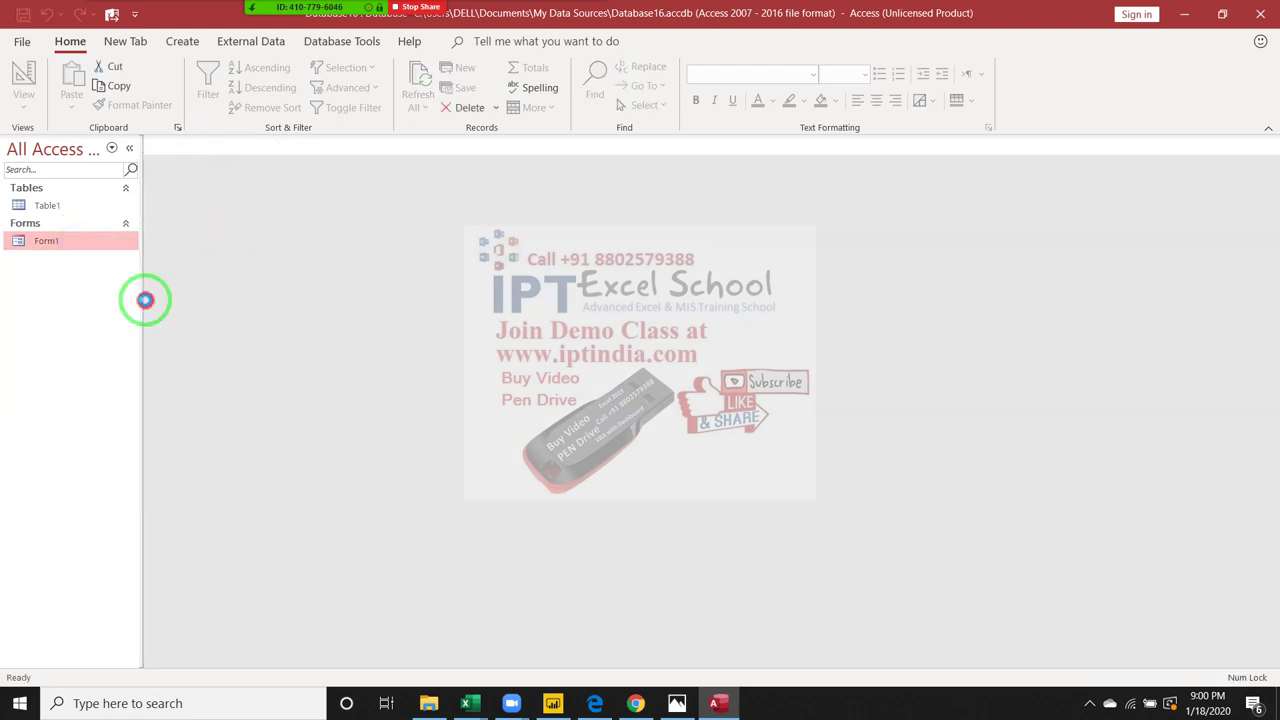
pyautogui.click(368, 340)
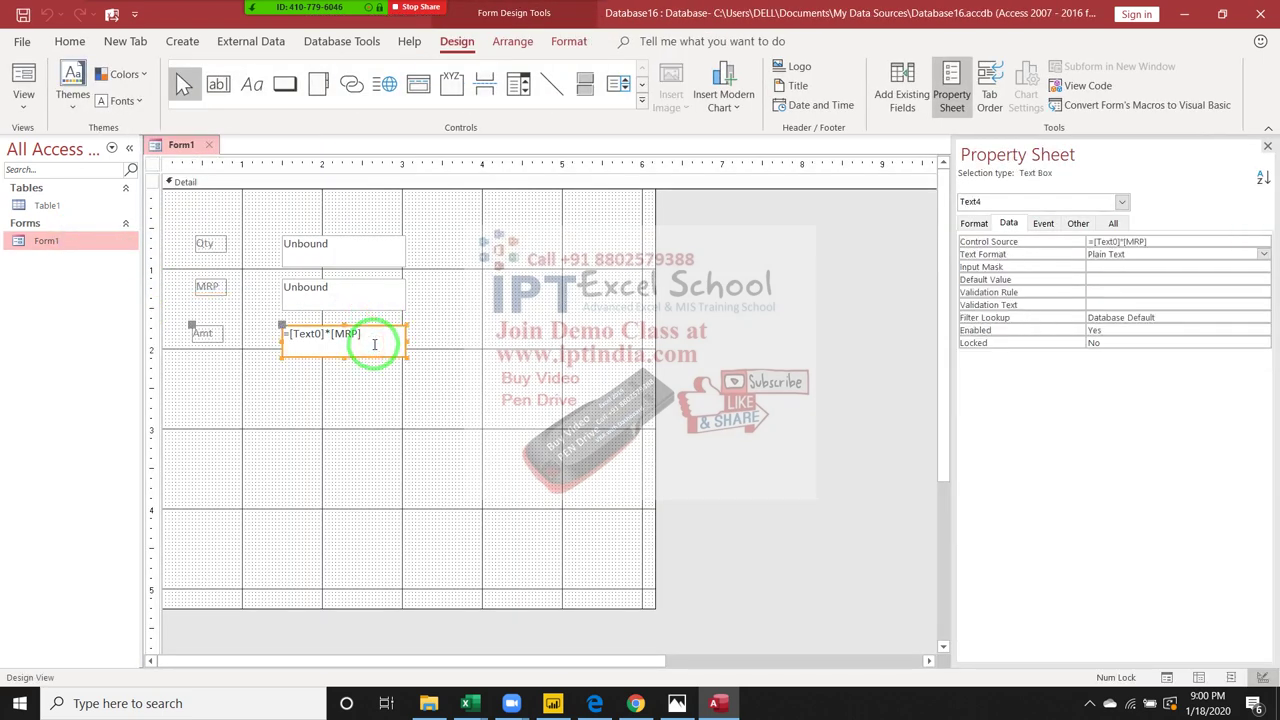
# - Build =Val([Text0])*Val([Text2]) for the Amt box in the Expression Builder
pyautogui.click(1165, 240)
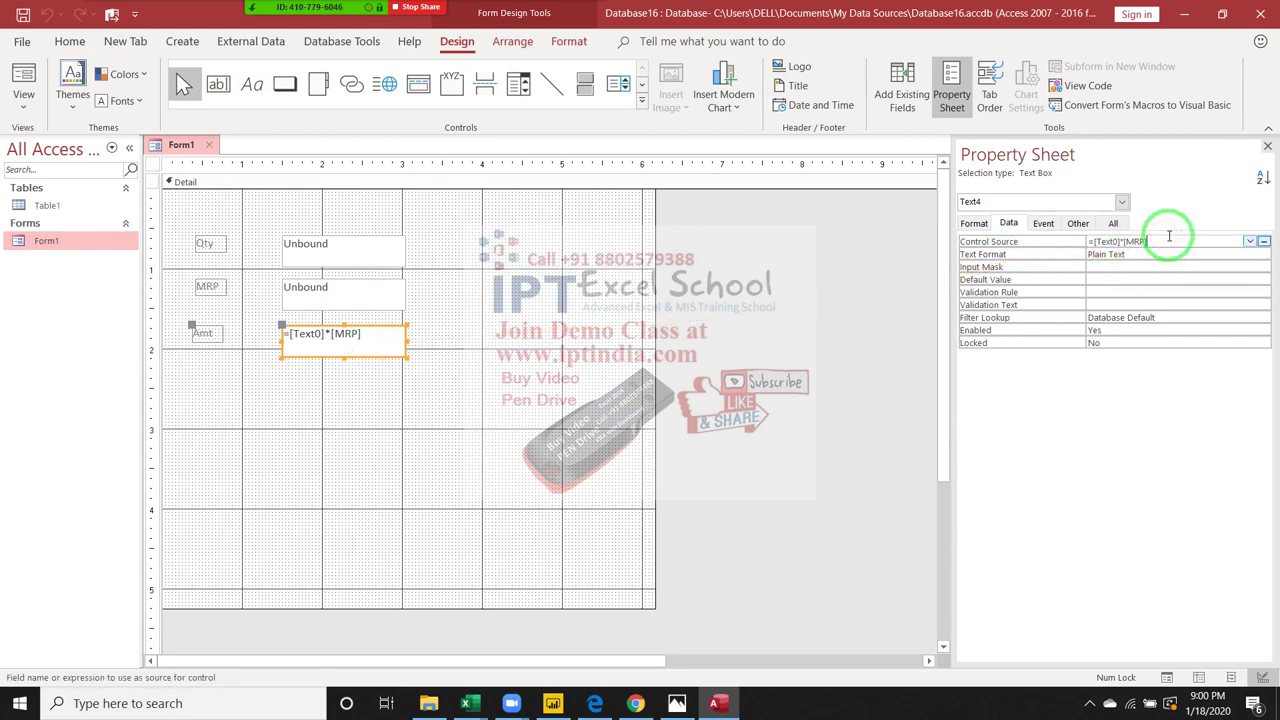
pyautogui.moveTo(1167, 240); pyautogui.dragTo(1092, 240)
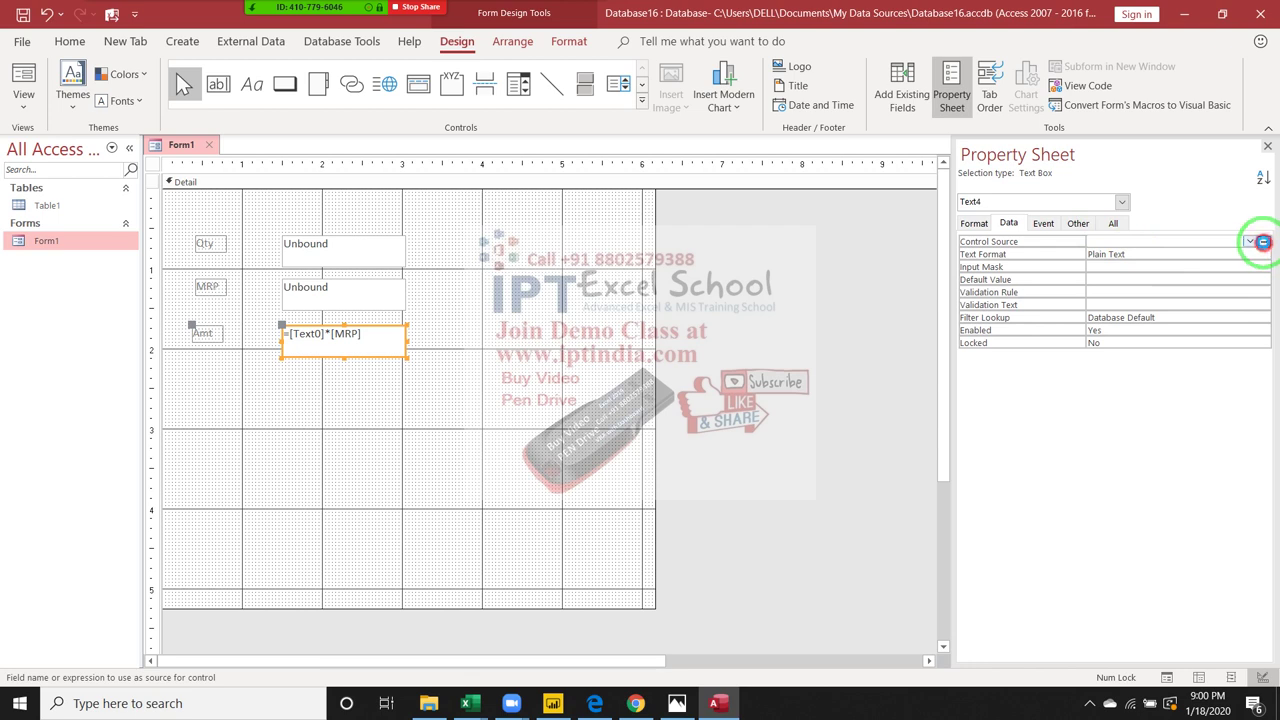
pyautogui.click(1263, 241)
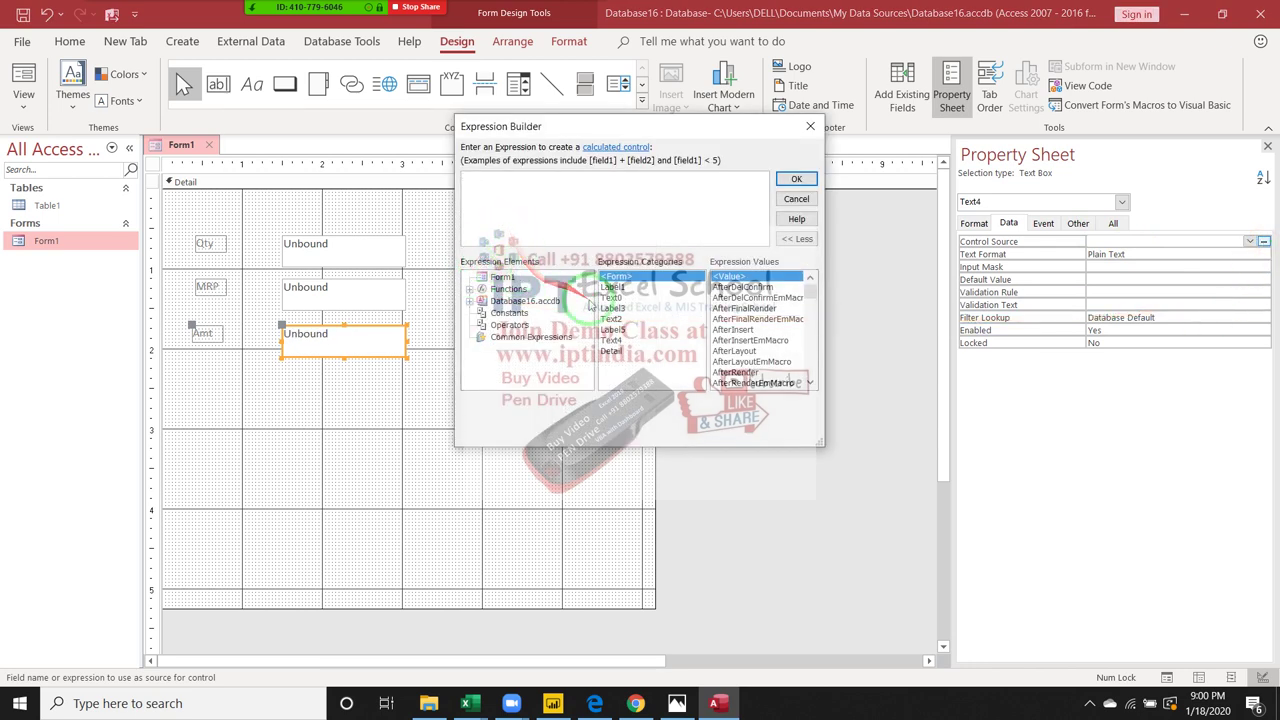
pyautogui.click(607, 298)
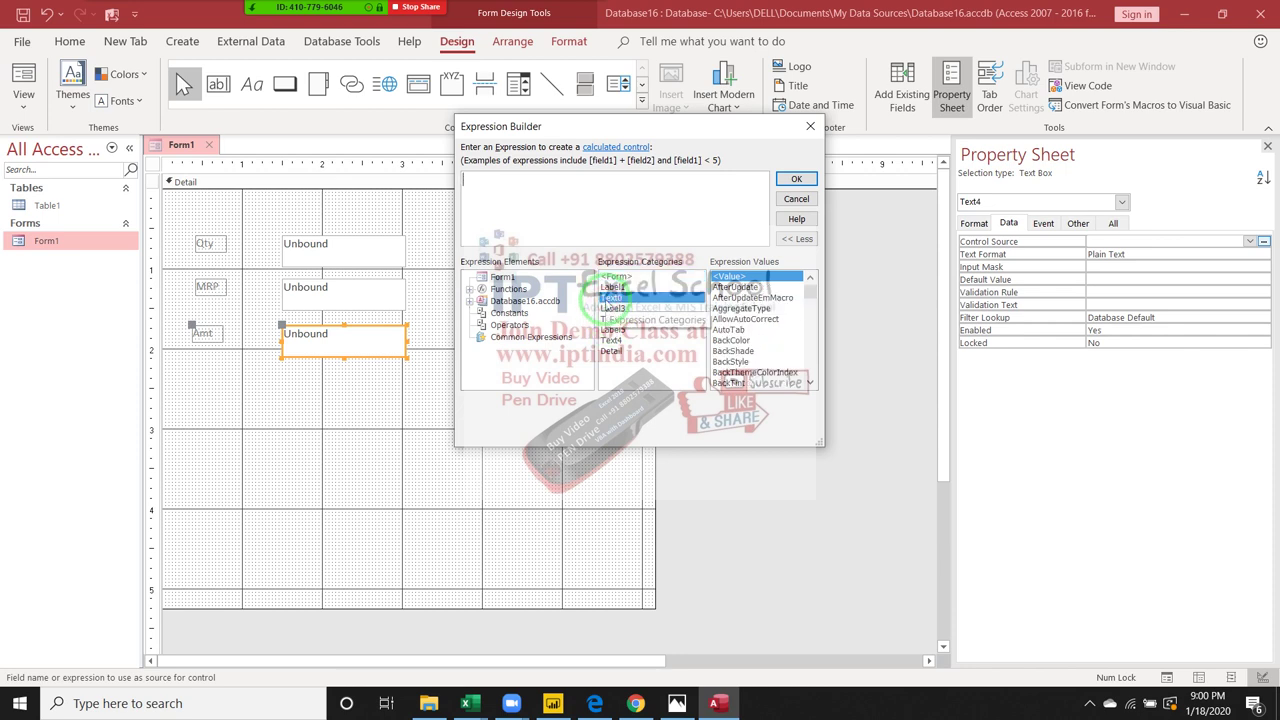
pyautogui.doubleClick(625, 298)
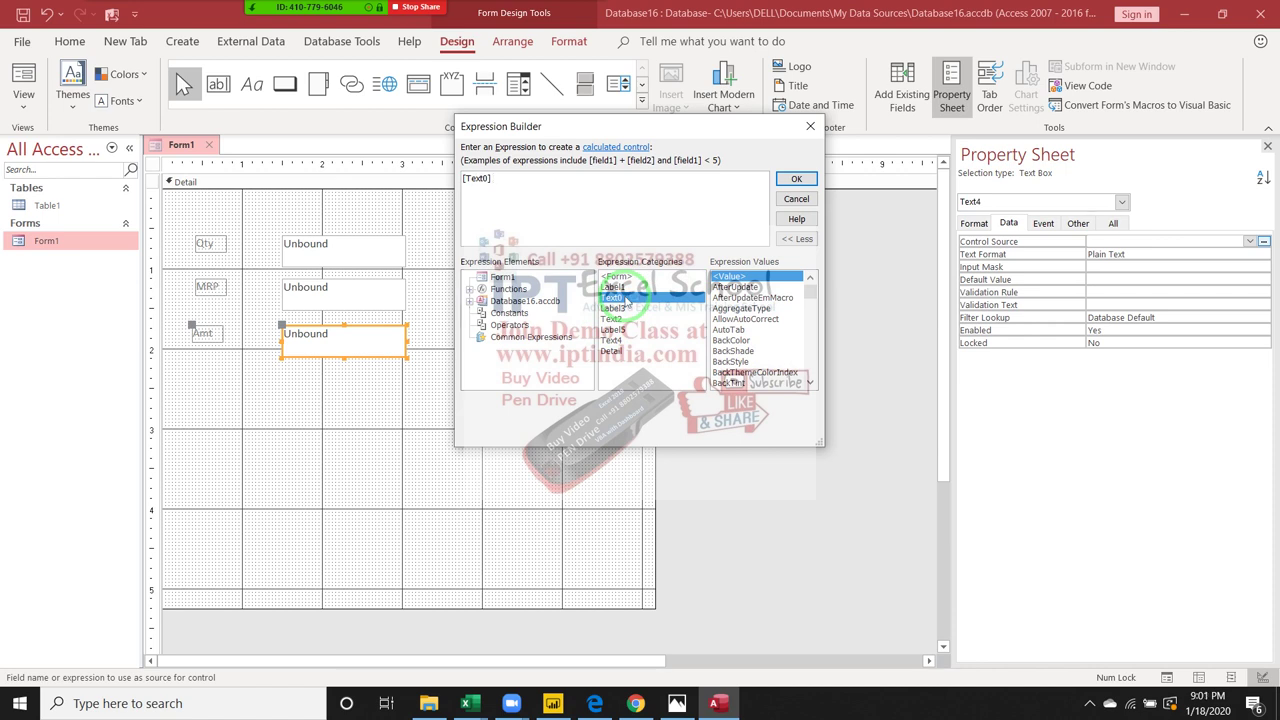
pyautogui.write('Val(')
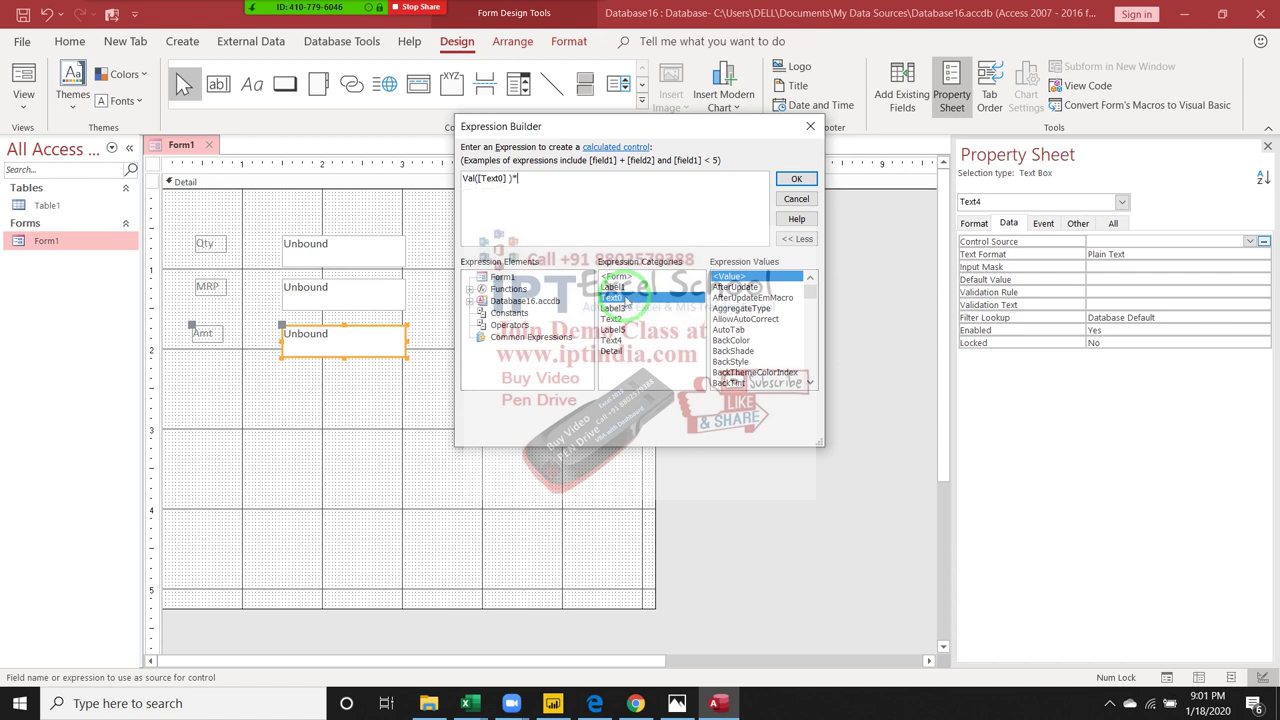
pyautogui.write('val(')
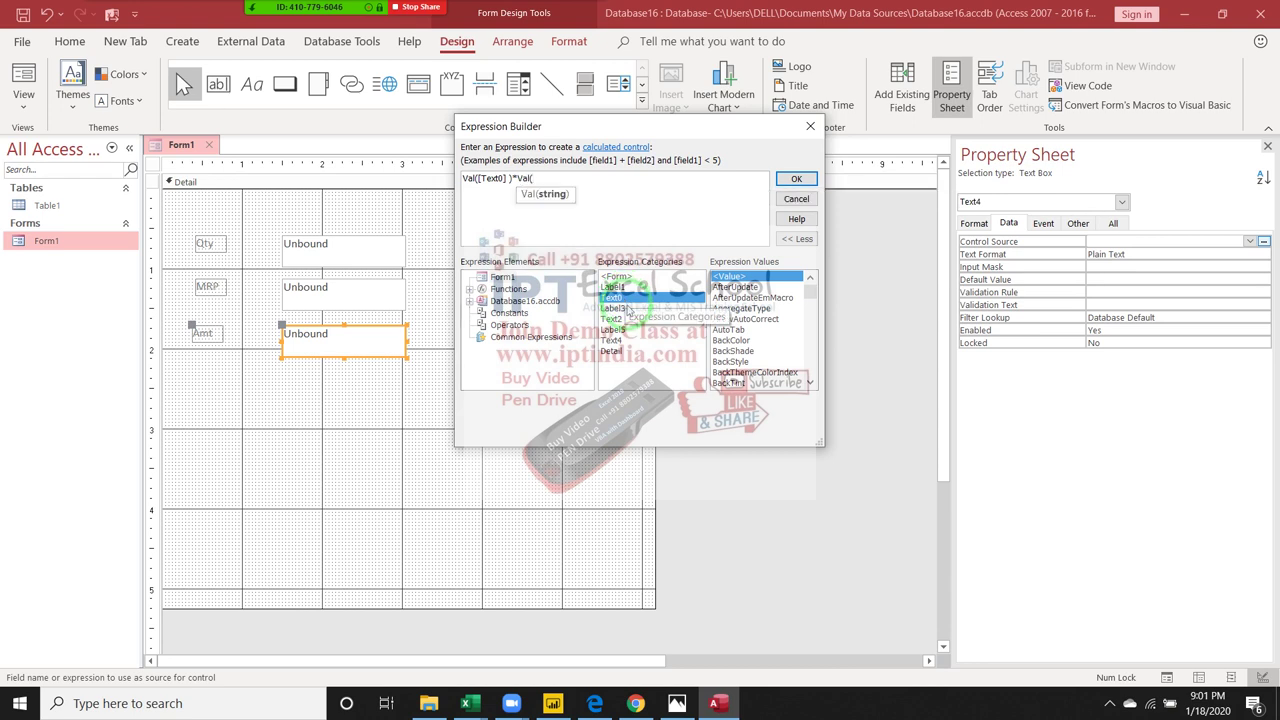
pyautogui.click(626, 320)
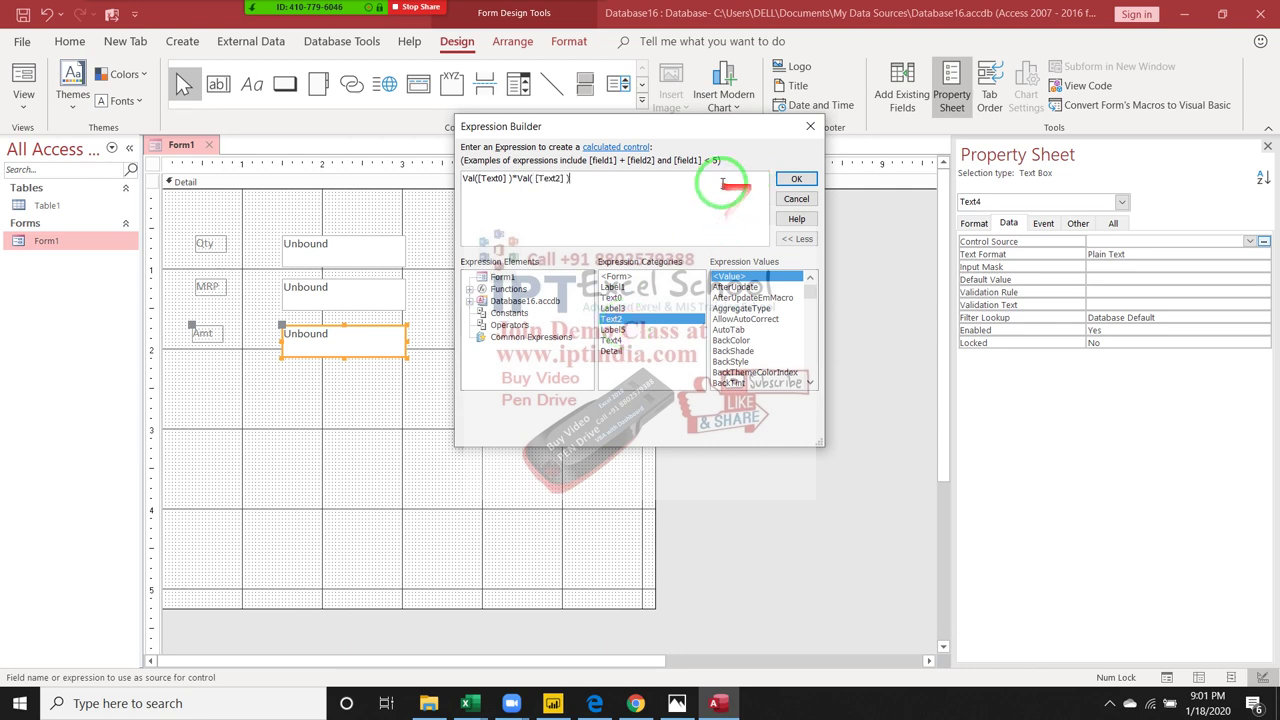
pyautogui.click(796, 178)
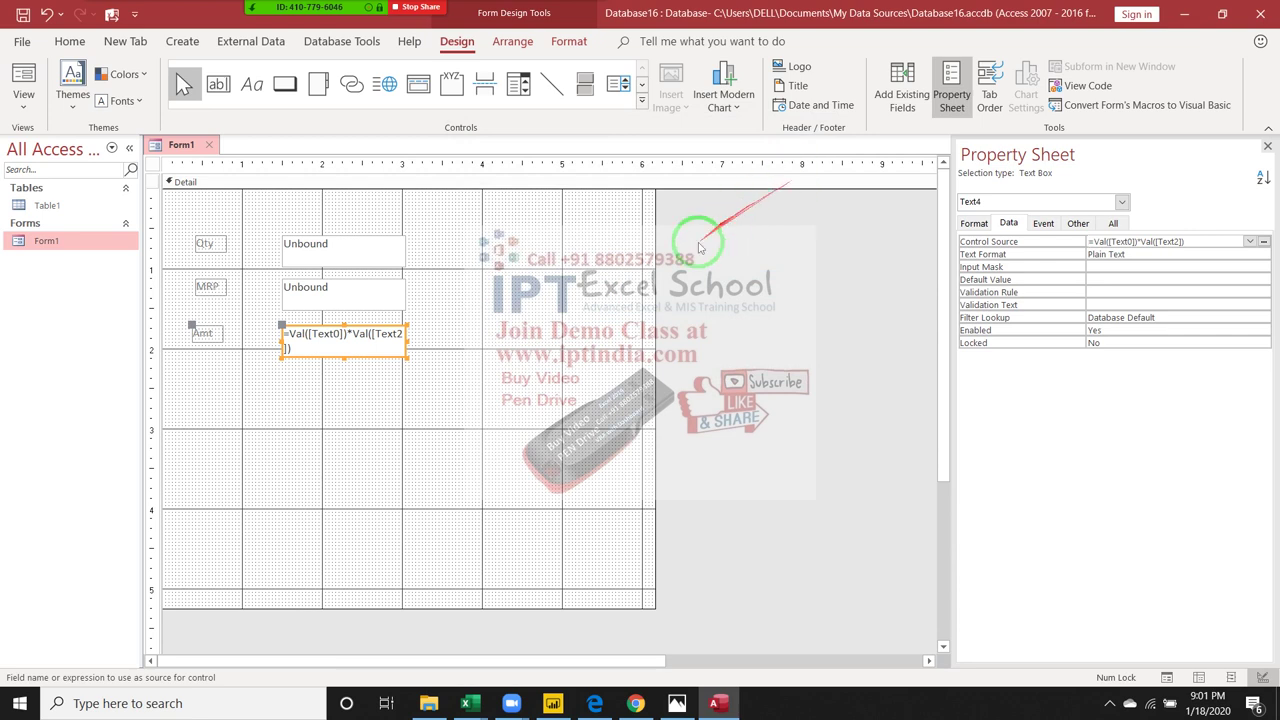
# - Close the Form1 design and save its changes
pyautogui.click(668, 262)
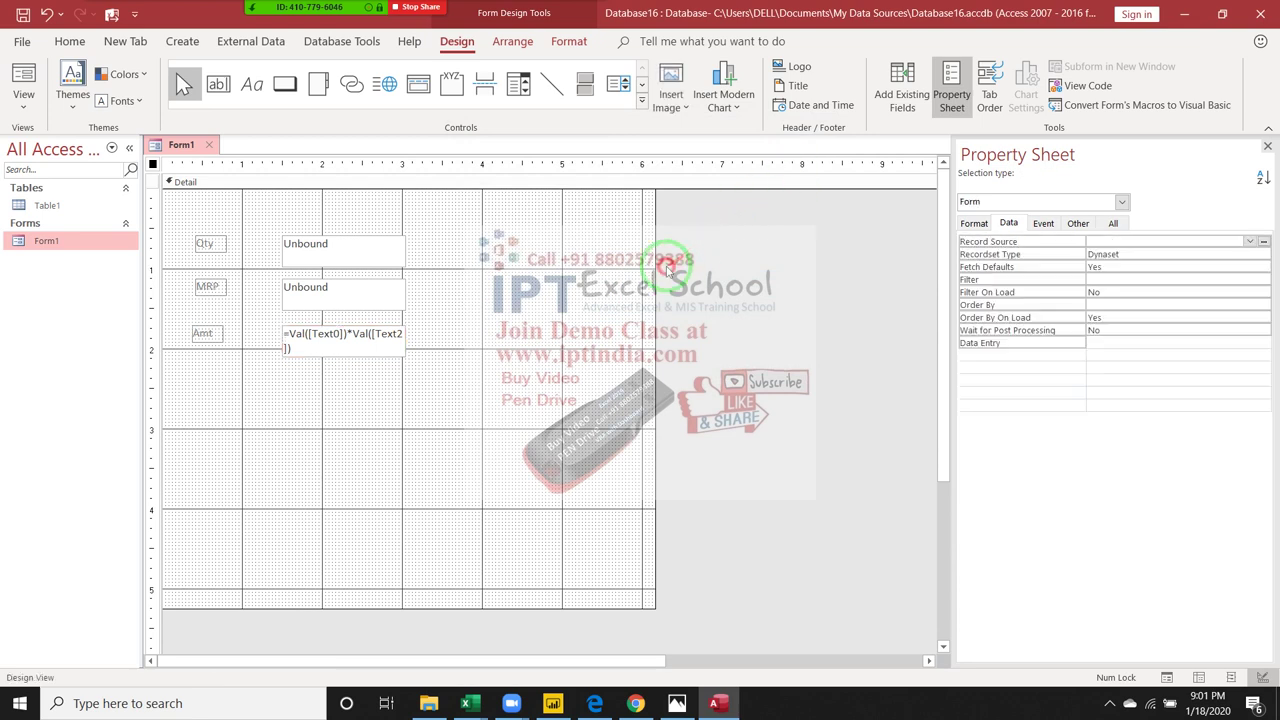
pyautogui.click(208, 145)
pyautogui.click(582, 400)
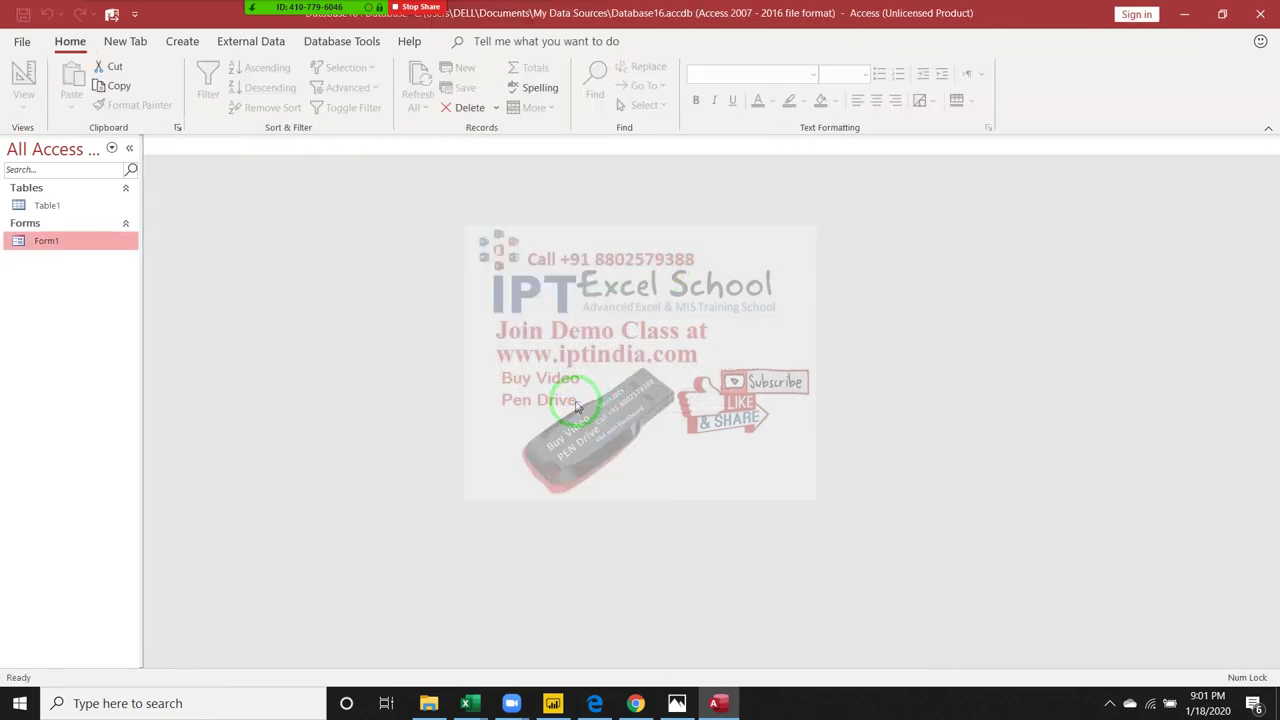
# - Open Form1, enter Qty 85 and MRP 25, confirm Amt shows 2125, then close it
pyautogui.doubleClick(56, 246)
pyautogui.write('25')
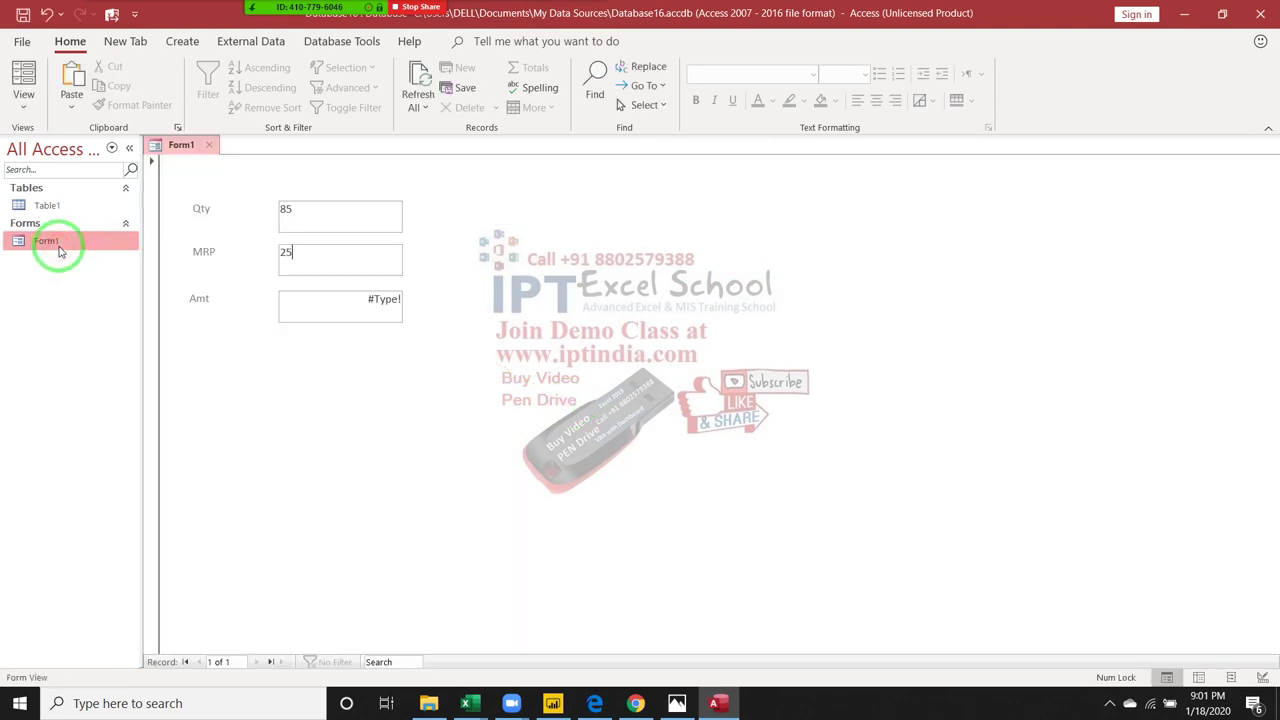
pyautogui.press('Tab')
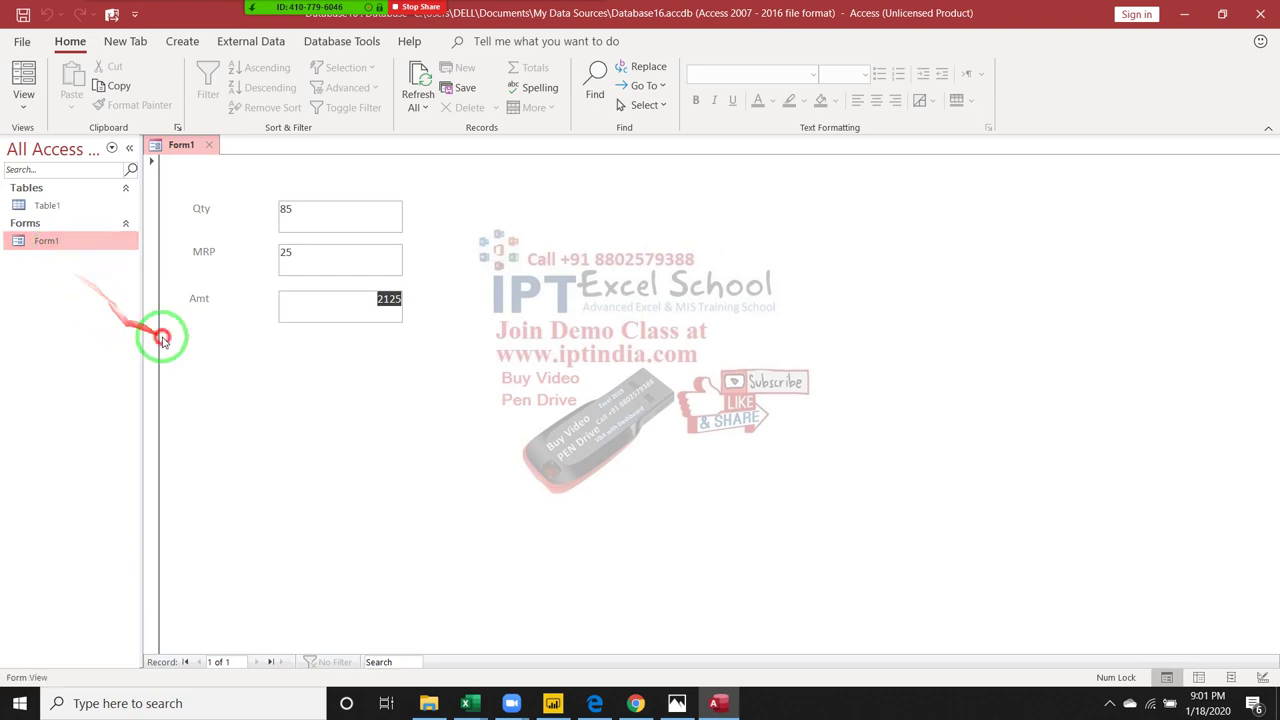
pyautogui.click(304, 318)
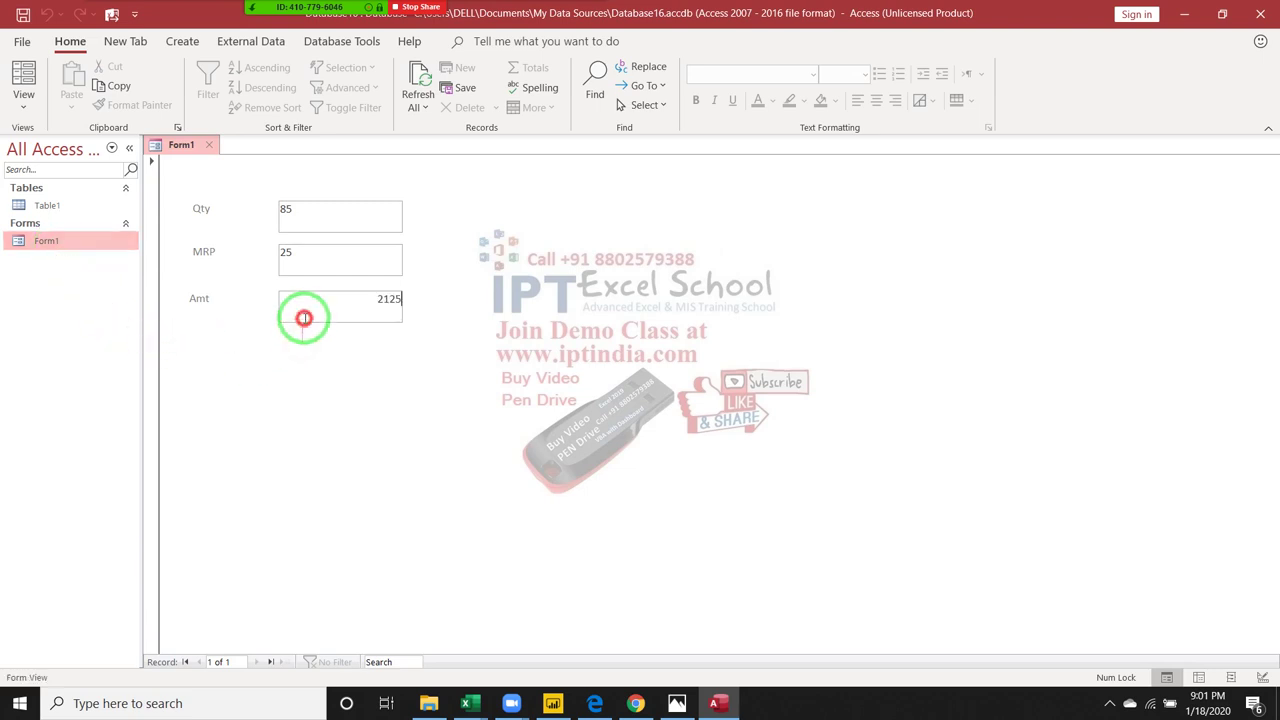
pyautogui.click(208, 145)
# - Open Form1 in Design View and select the Amt text box
pyautogui.rightClick(45, 243)
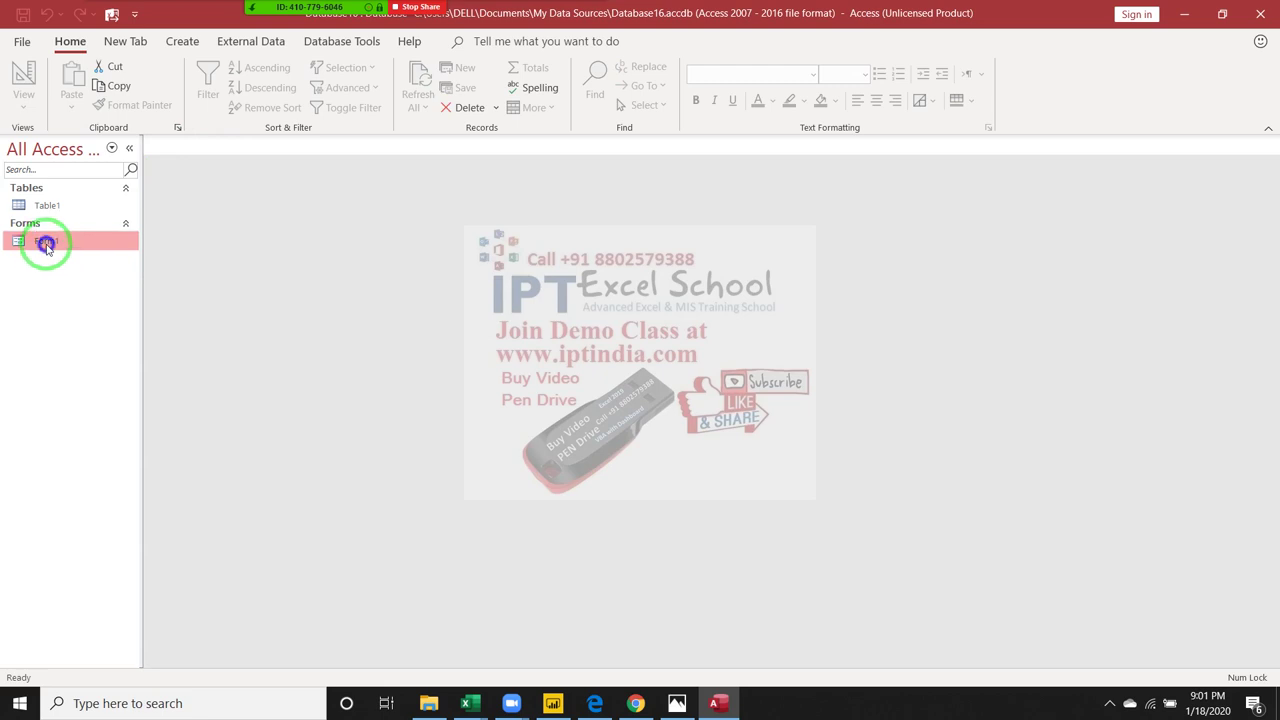
pyautogui.click(105, 305)
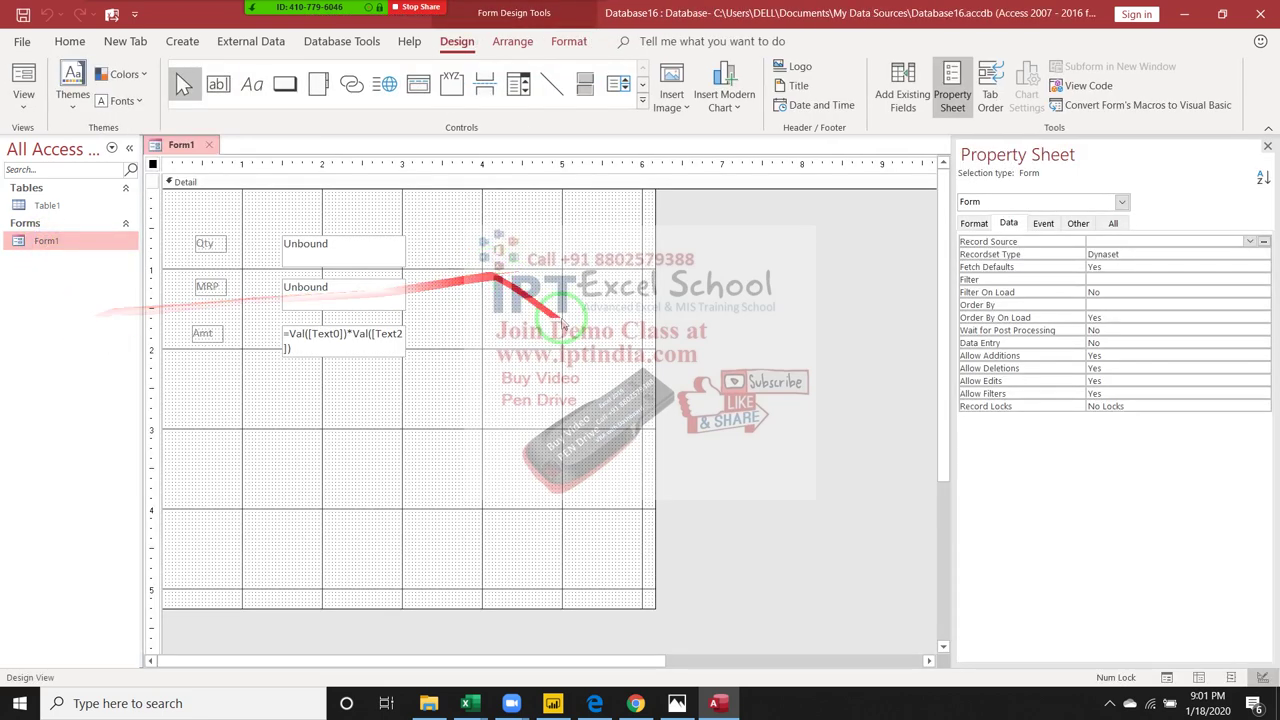
pyautogui.click(318, 364)
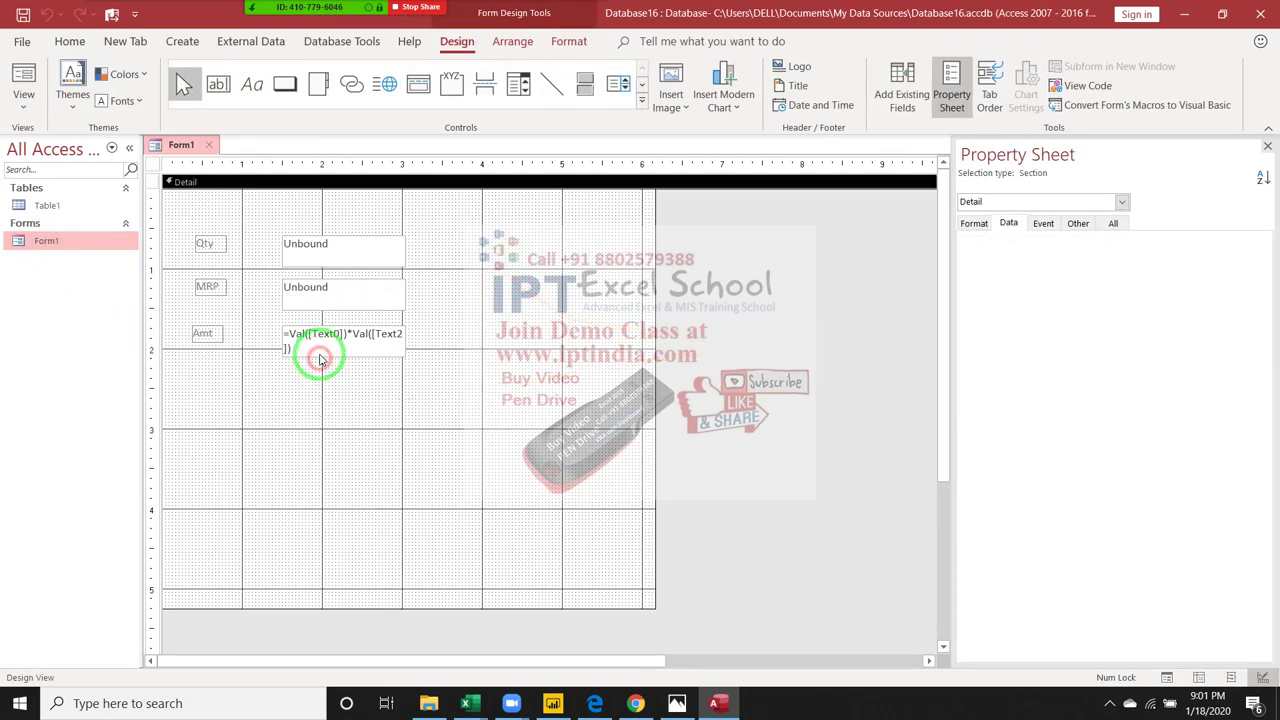
pyautogui.click(320, 348)
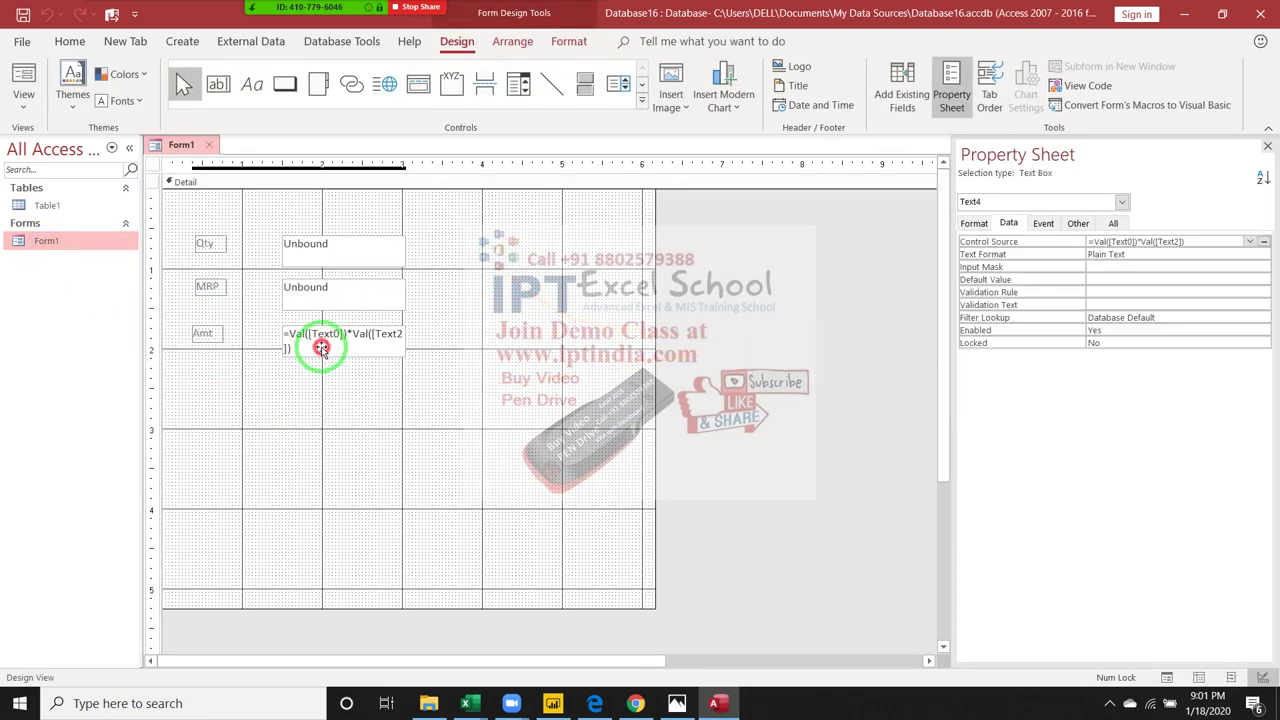
# - Delete the Amt box's Control Source expression so it is unbound
pyautogui.click(1094, 241)
pyautogui.click(1128, 278)
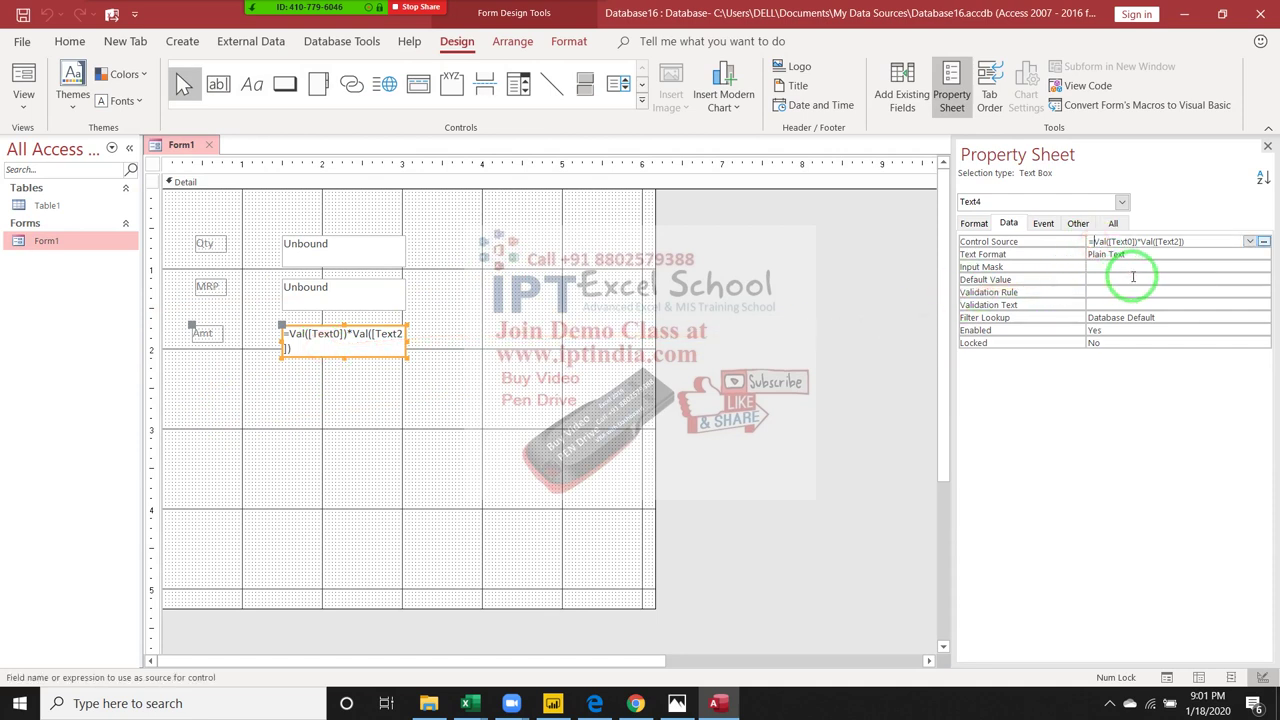
pyautogui.click(986, 243)
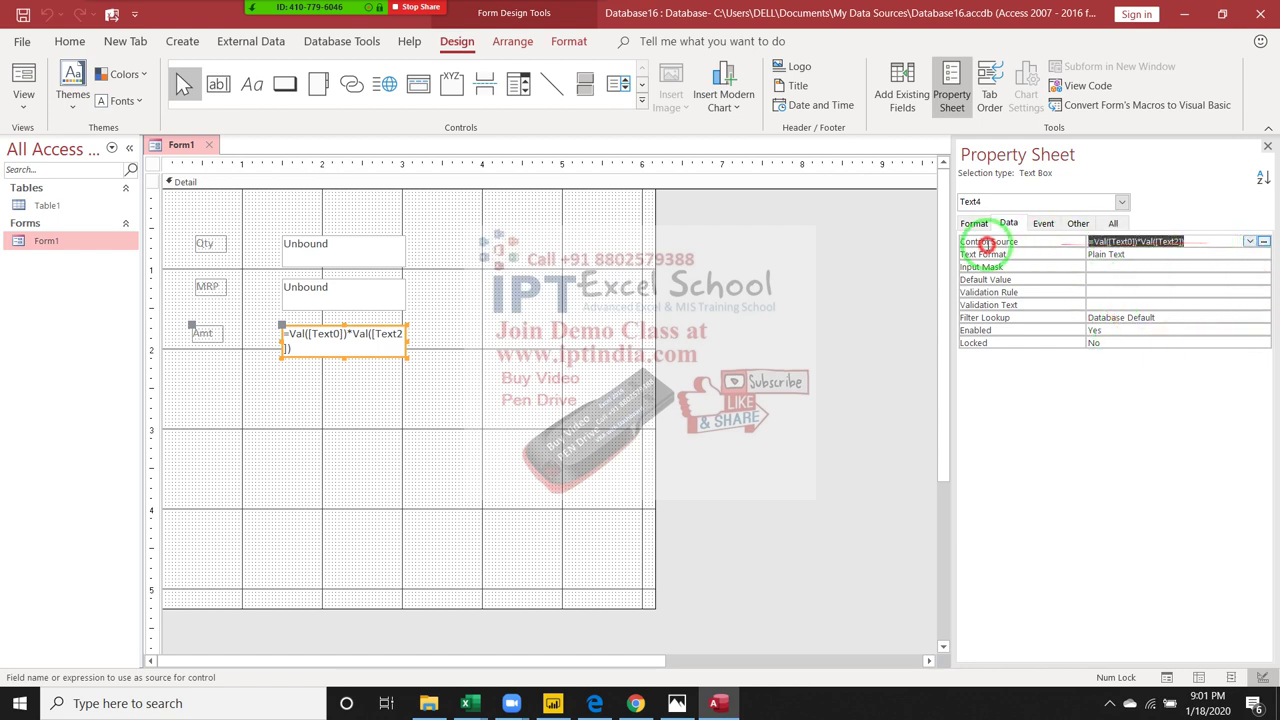
pyautogui.click(1261, 250)
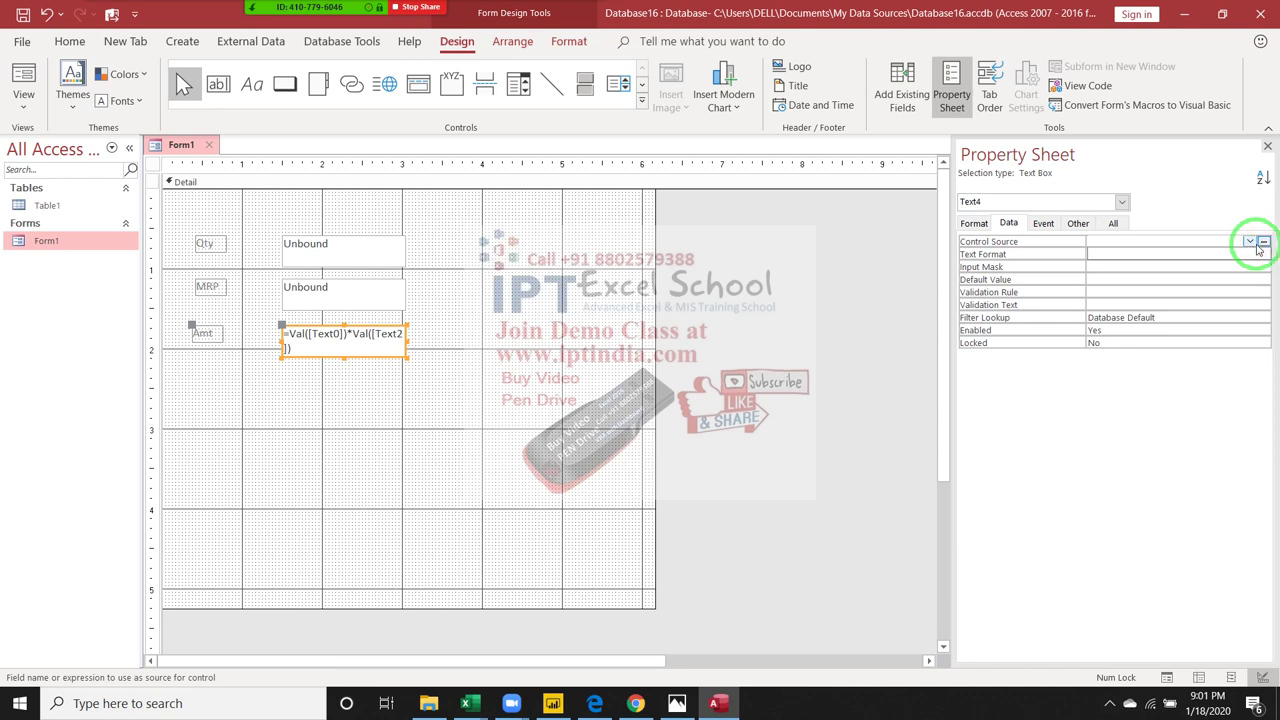
pyautogui.click(1263, 243)
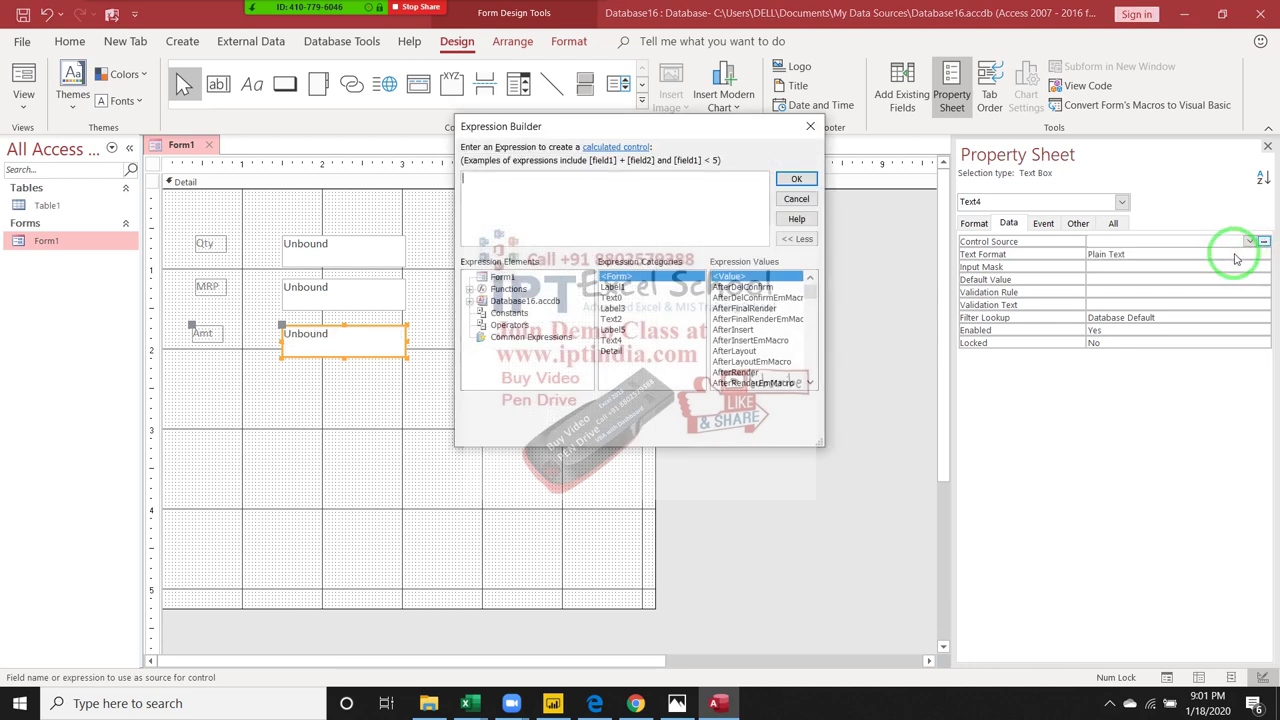
pyautogui.press('Escape')
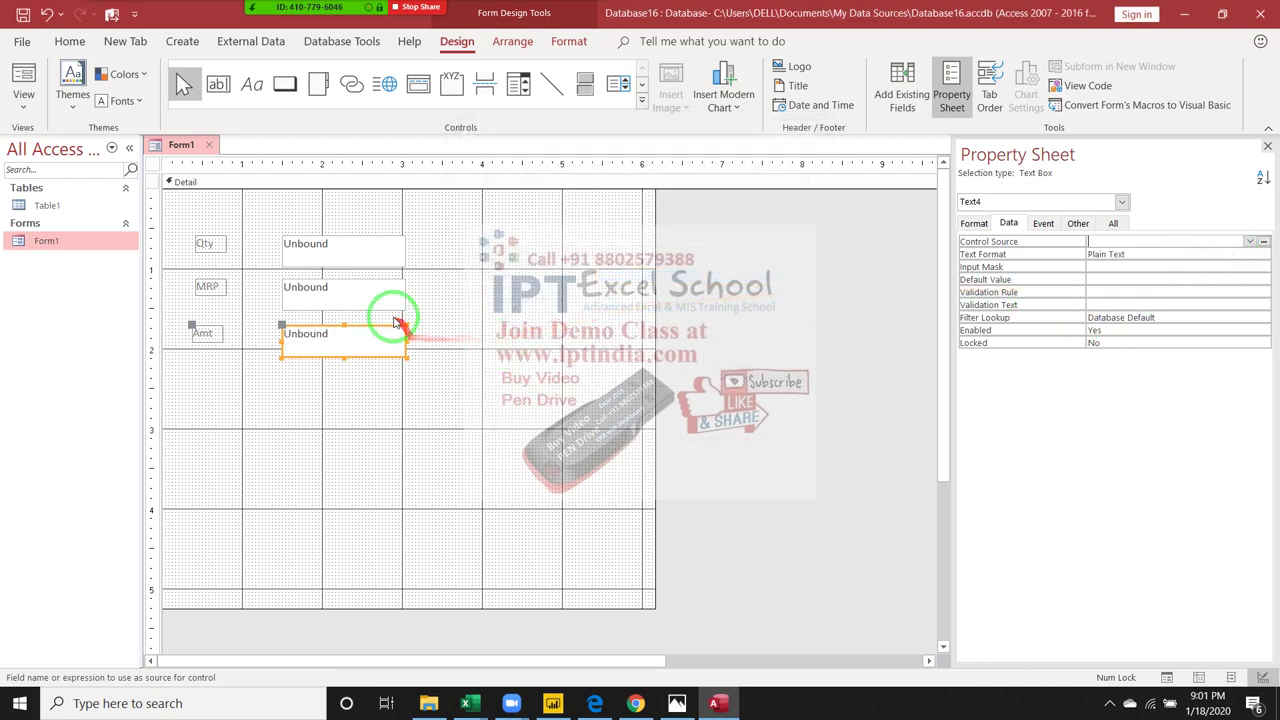
# - Select the Qty box (Text0) and open its On Change builder choices, picking Macro Builder
pyautogui.click(374, 270)
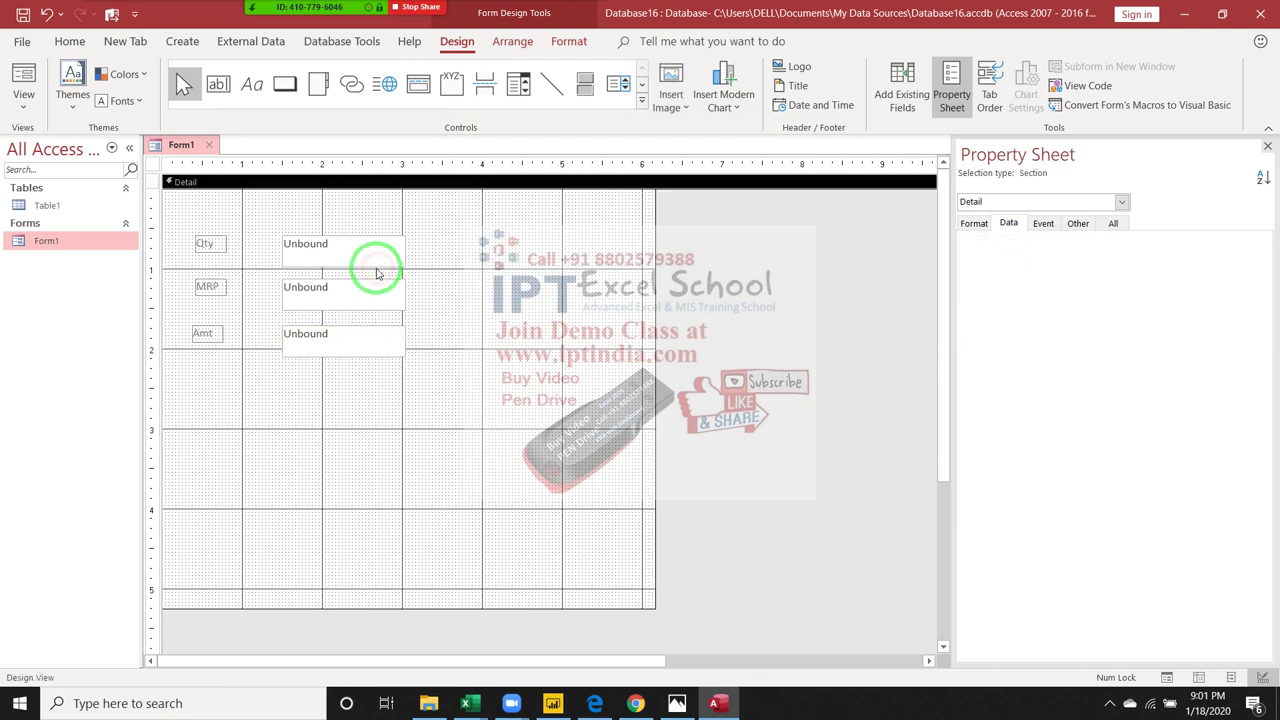
pyautogui.click(375, 265)
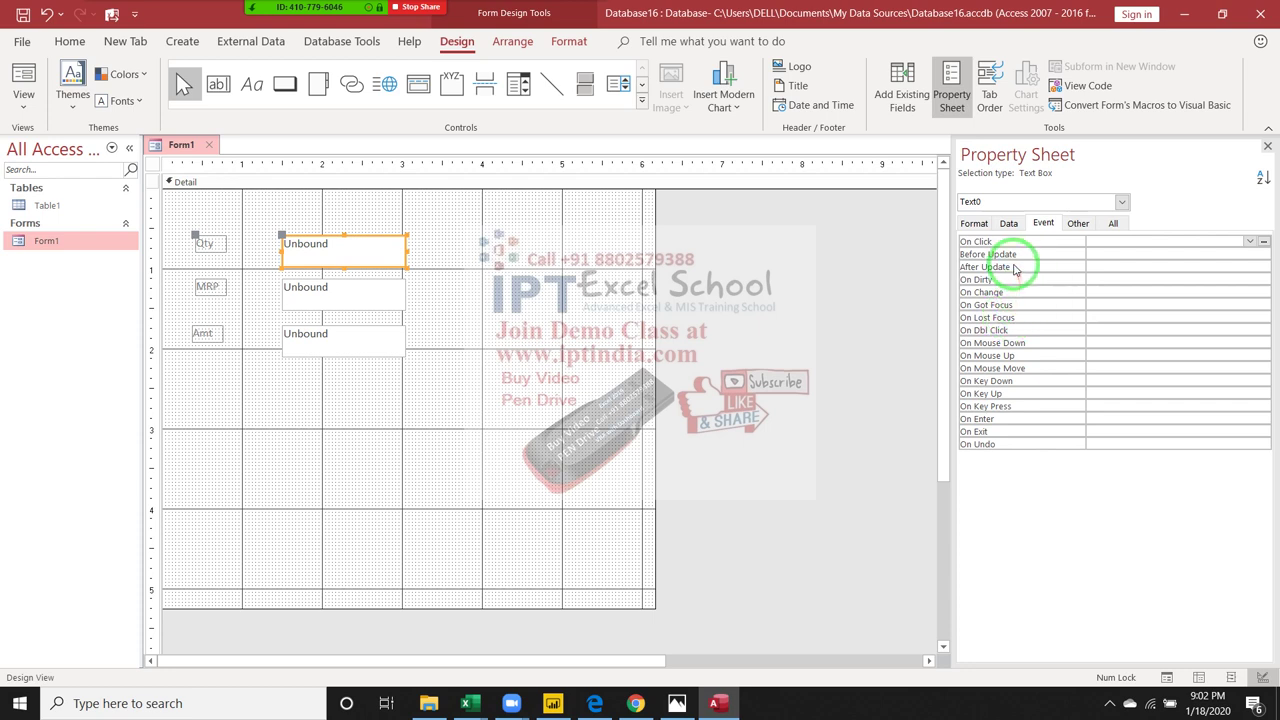
pyautogui.click(1088, 292)
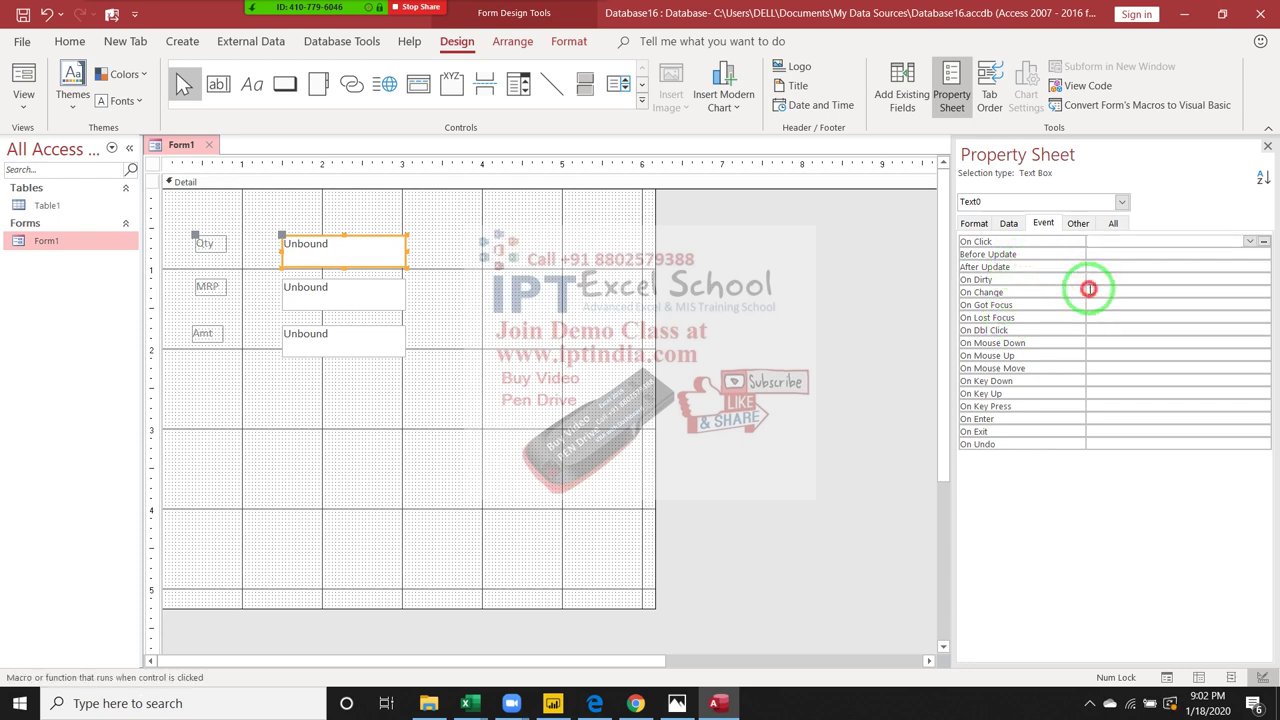
pyautogui.click(1250, 292)
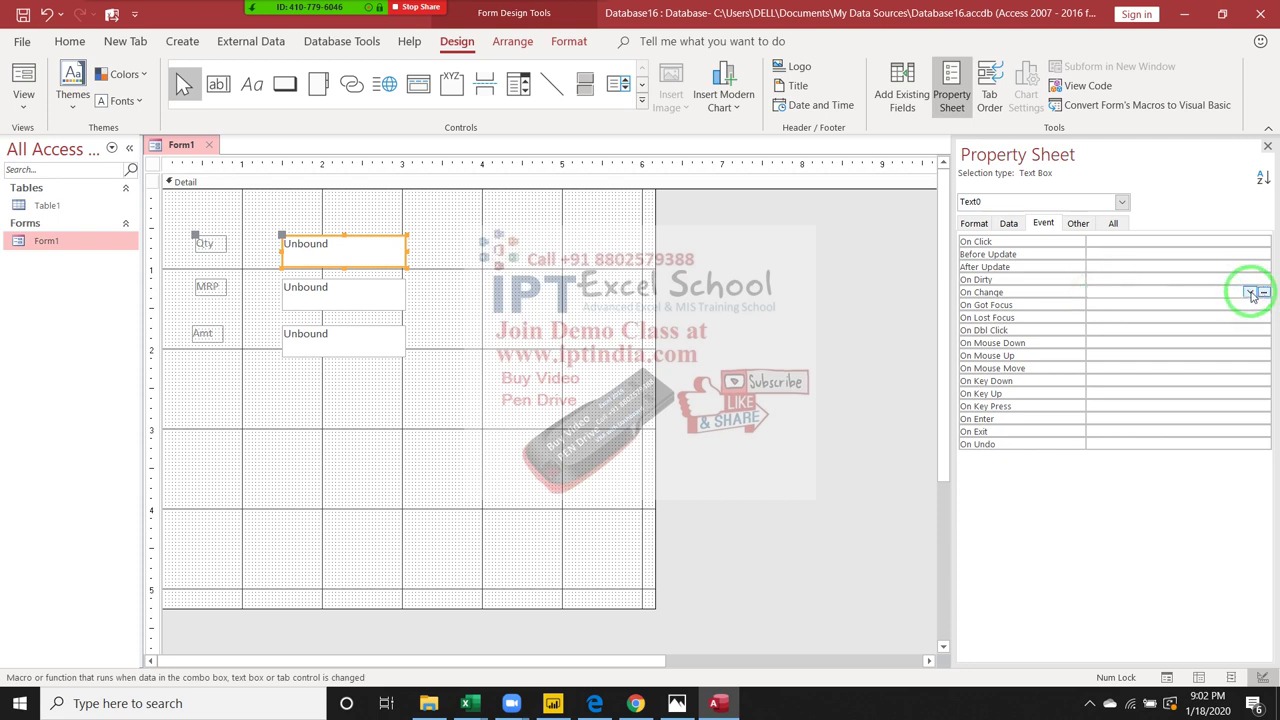
pyautogui.click(1250, 292)
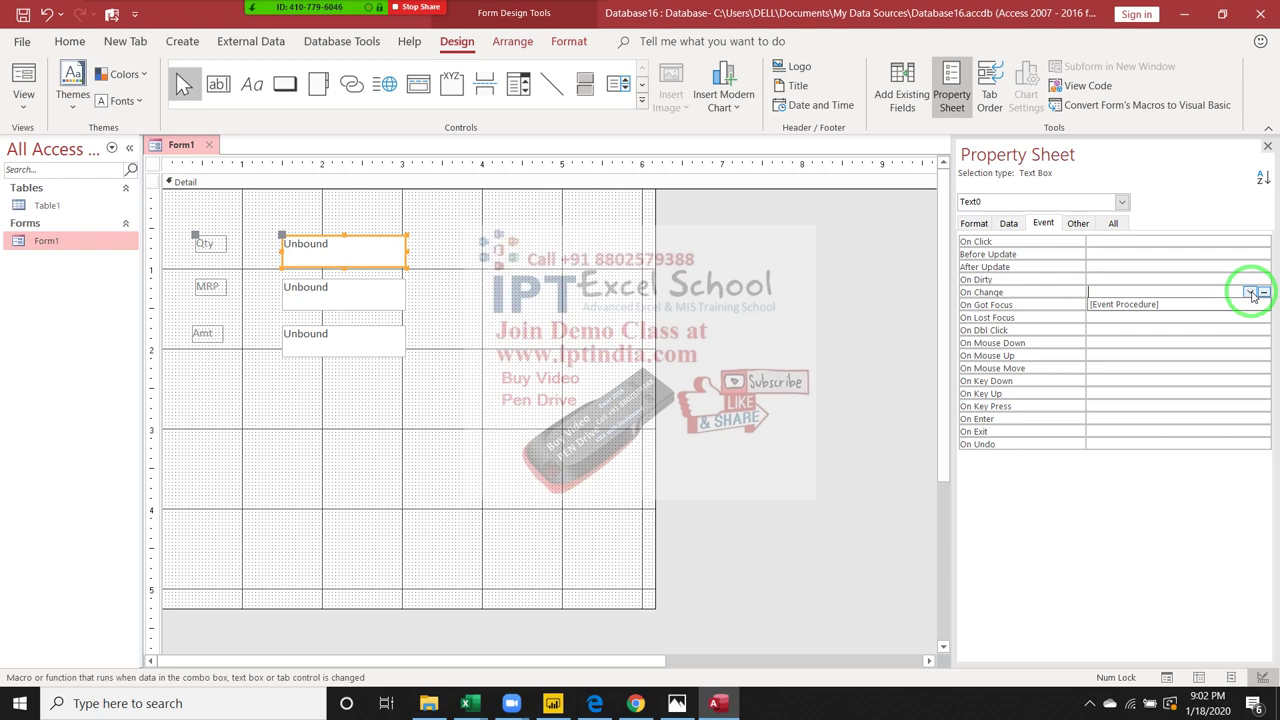
pyautogui.click(1252, 292)
pyautogui.click(1264, 292)
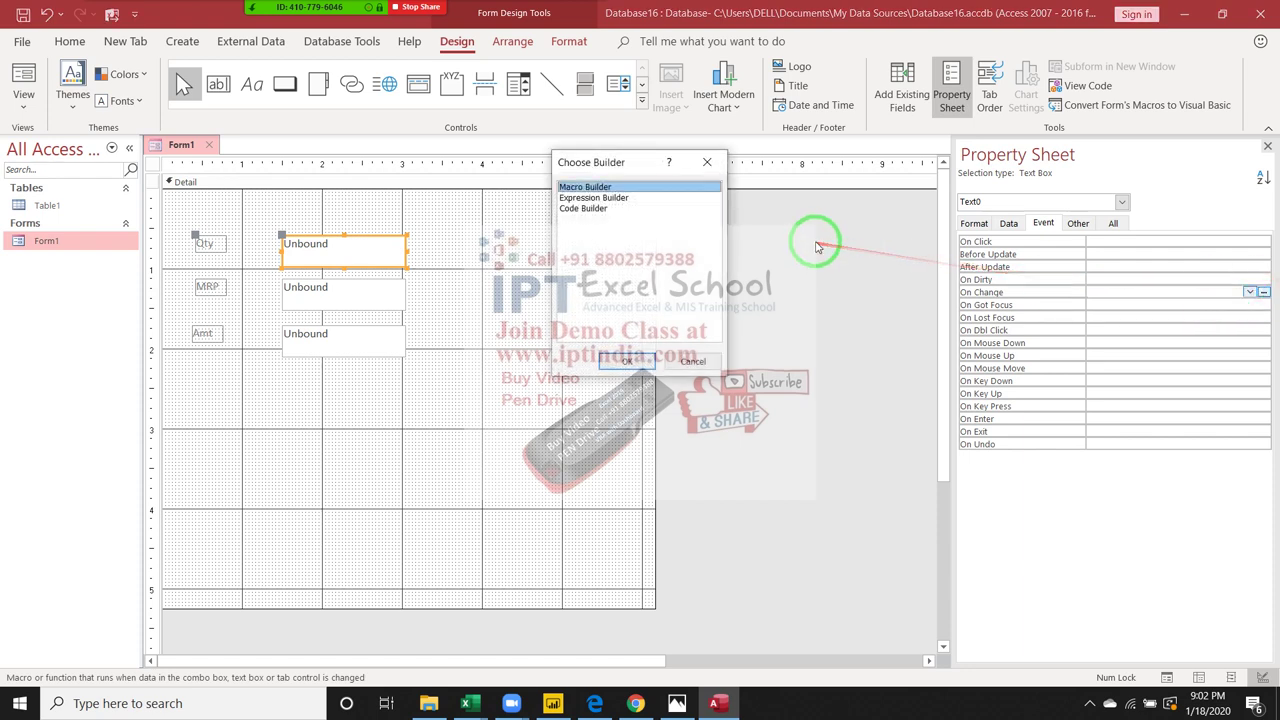
pyautogui.click(594, 197)
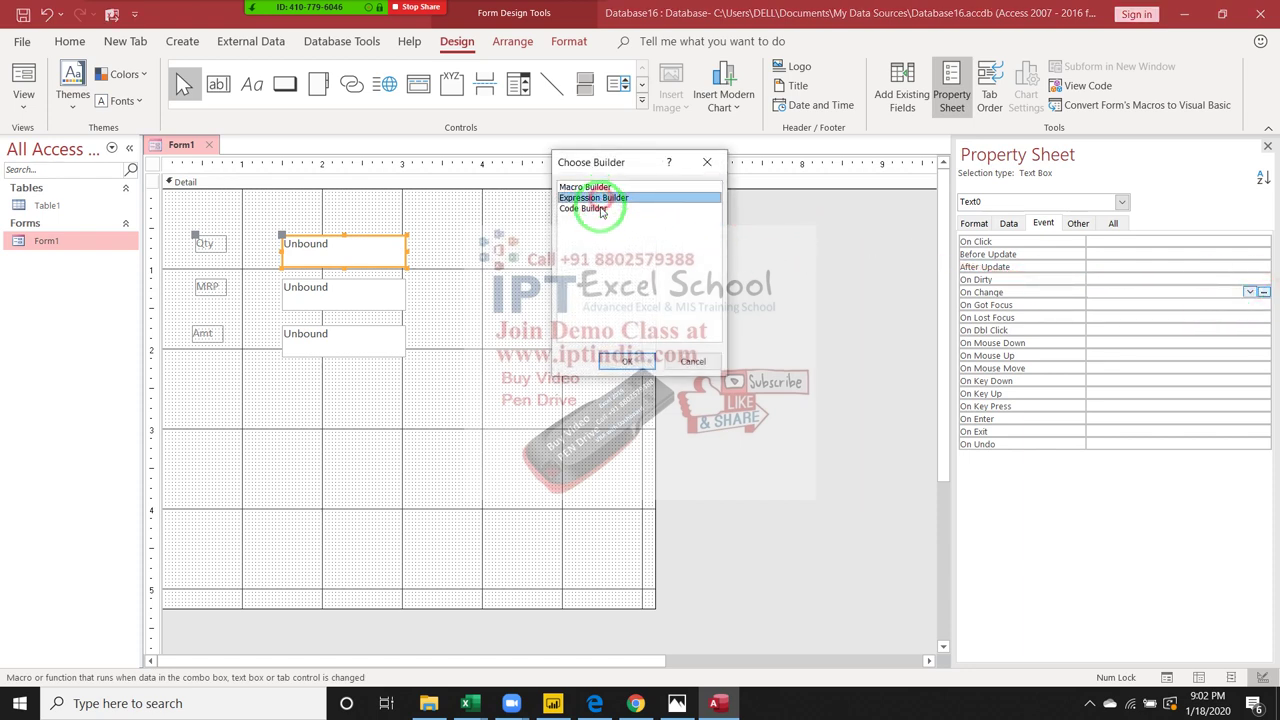
pyautogui.click(600, 208)
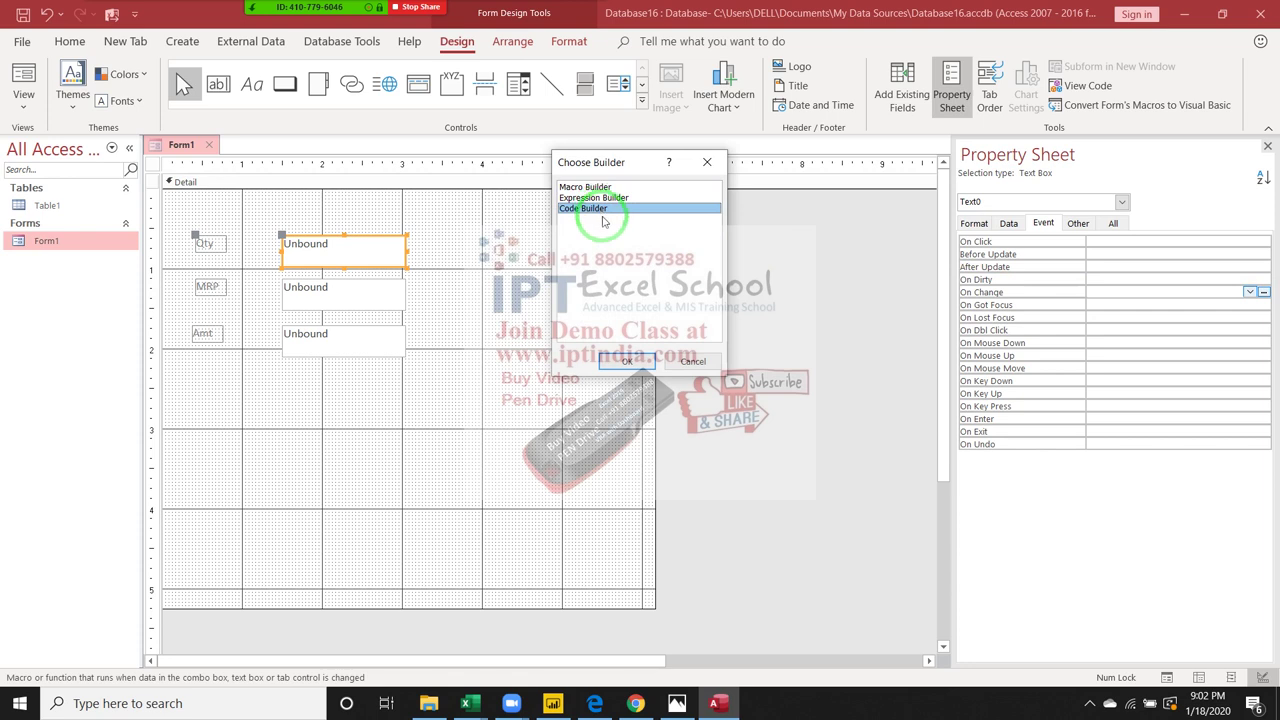
pyautogui.click(586, 187)
# - Start a macro for Text0's On Change and browse the available macro actions
pyautogui.click(627, 362)
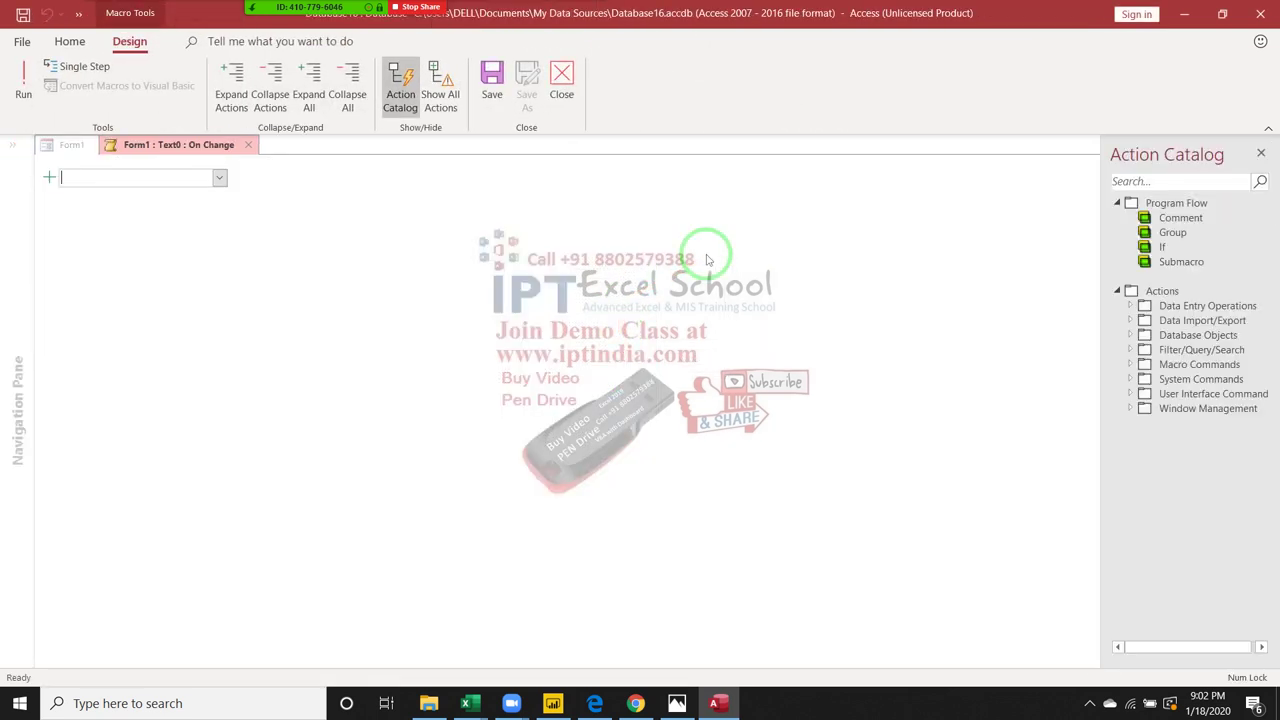
pyautogui.click(219, 180)
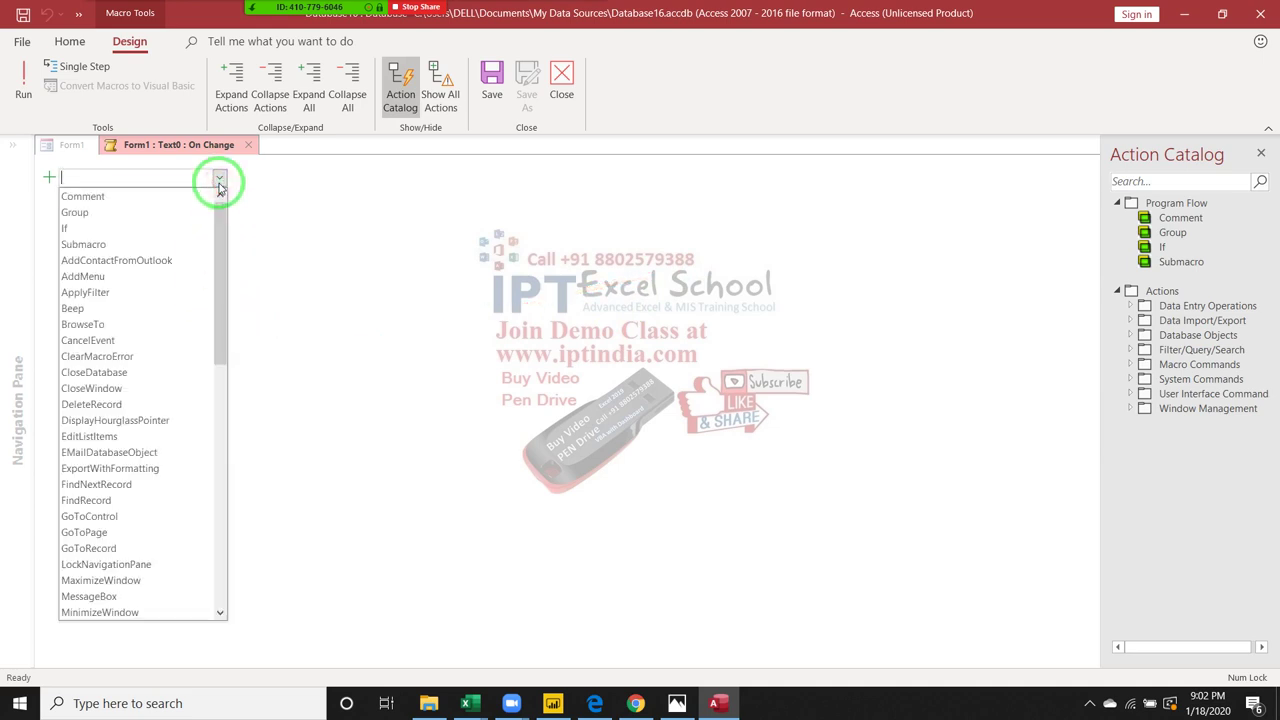
pyautogui.press('Down')
pyautogui.press('Down')
pyautogui.press('Down')
pyautogui.press('Down')
pyautogui.press('Down')
pyautogui.press('Down')
pyautogui.press('Down')
pyautogui.press('Down')
pyautogui.press('Down')
pyautogui.press('Down')
pyautogui.press('Down')
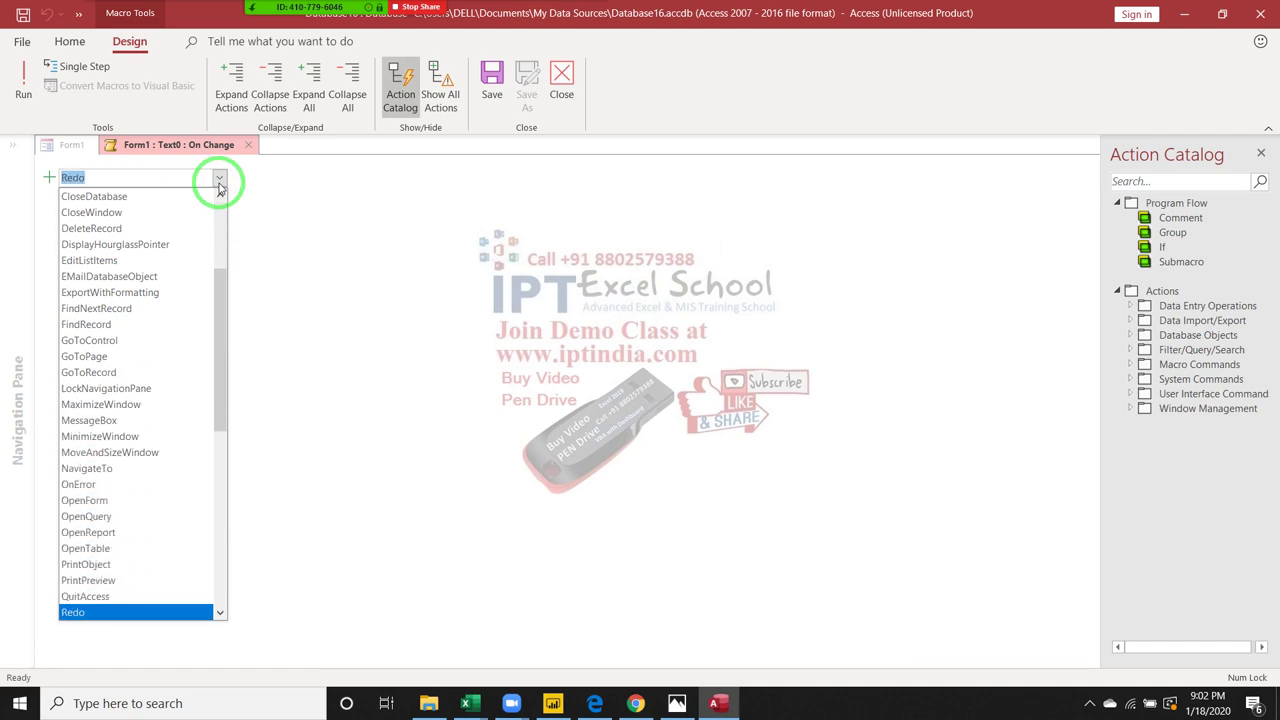
pyautogui.press('Down')
pyautogui.press('Down')
pyautogui.press('Down')
pyautogui.press('Down')
pyautogui.press('Down')
pyautogui.press('Down')
pyautogui.press('Up')
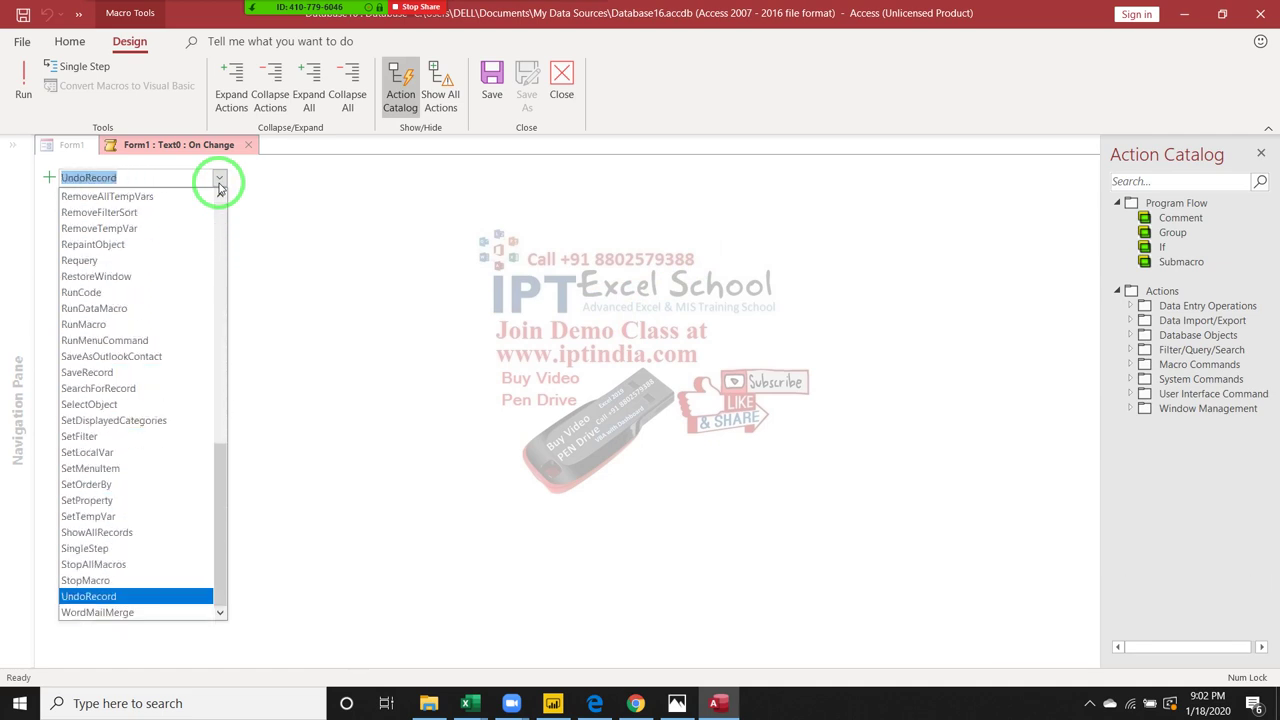
pyautogui.press('Up')
pyautogui.press('Up')
pyautogui.press('Up')
pyautogui.press('Up')
pyautogui.press('Up')
pyautogui.press('Up')
pyautogui.press('Up')
pyautogui.press('Up')
pyautogui.press('Up')
pyautogui.press('Up')
pyautogui.press('Up')
pyautogui.press('Up')
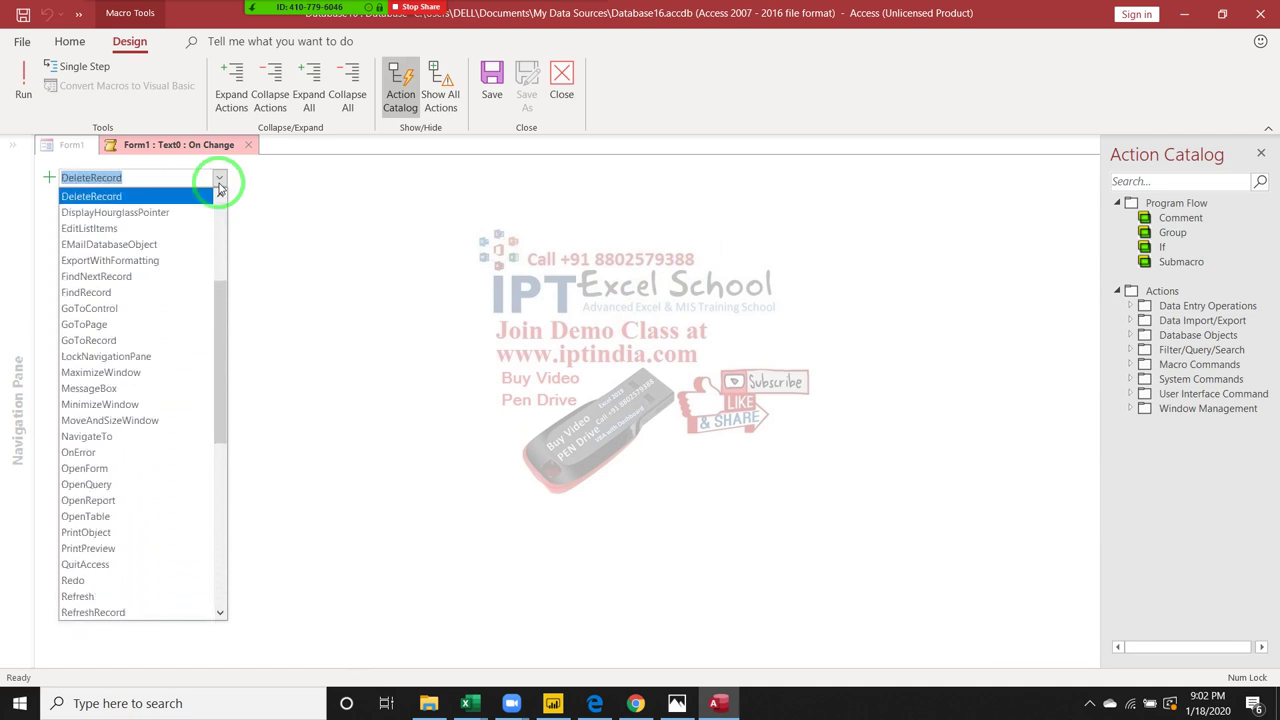
pyautogui.press('Up')
pyautogui.press('Up')
pyautogui.press('Up')
pyautogui.press('Up')
pyautogui.press('Up')
pyautogui.press('Up')
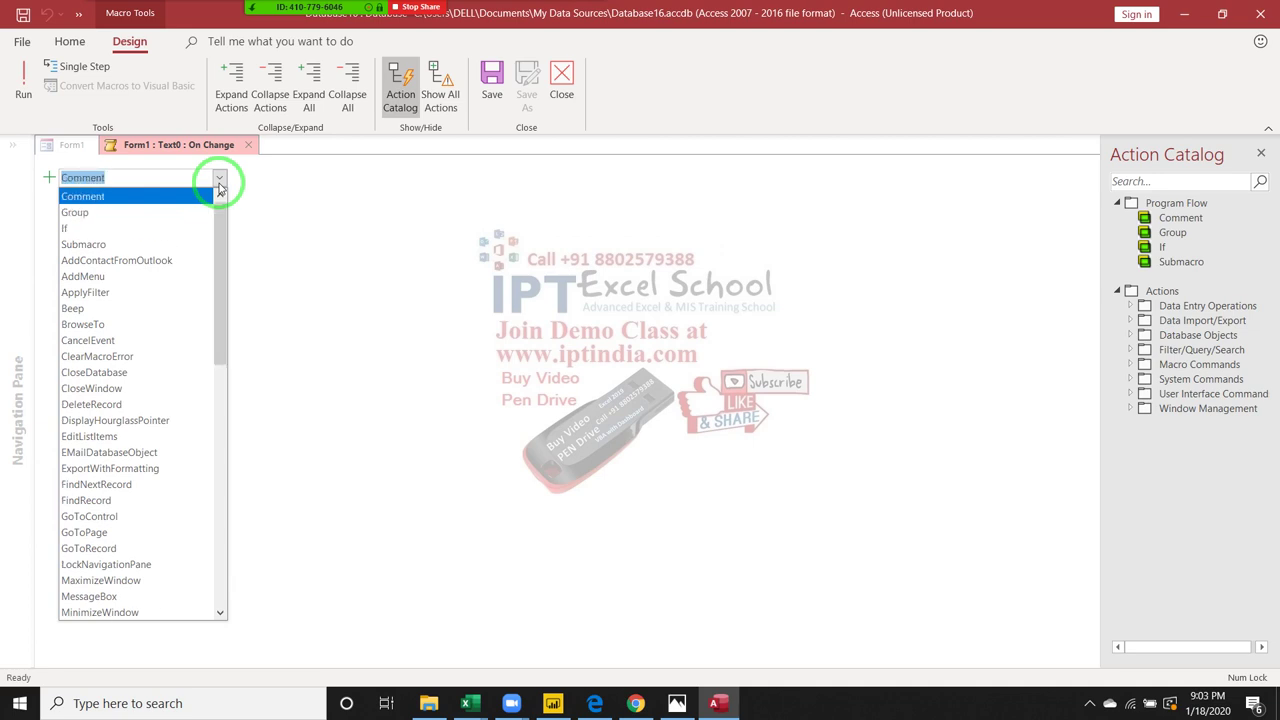
# - Close the unused macro, try and close Expression Builder, then choose Code Builder
pyautogui.click(219, 187)
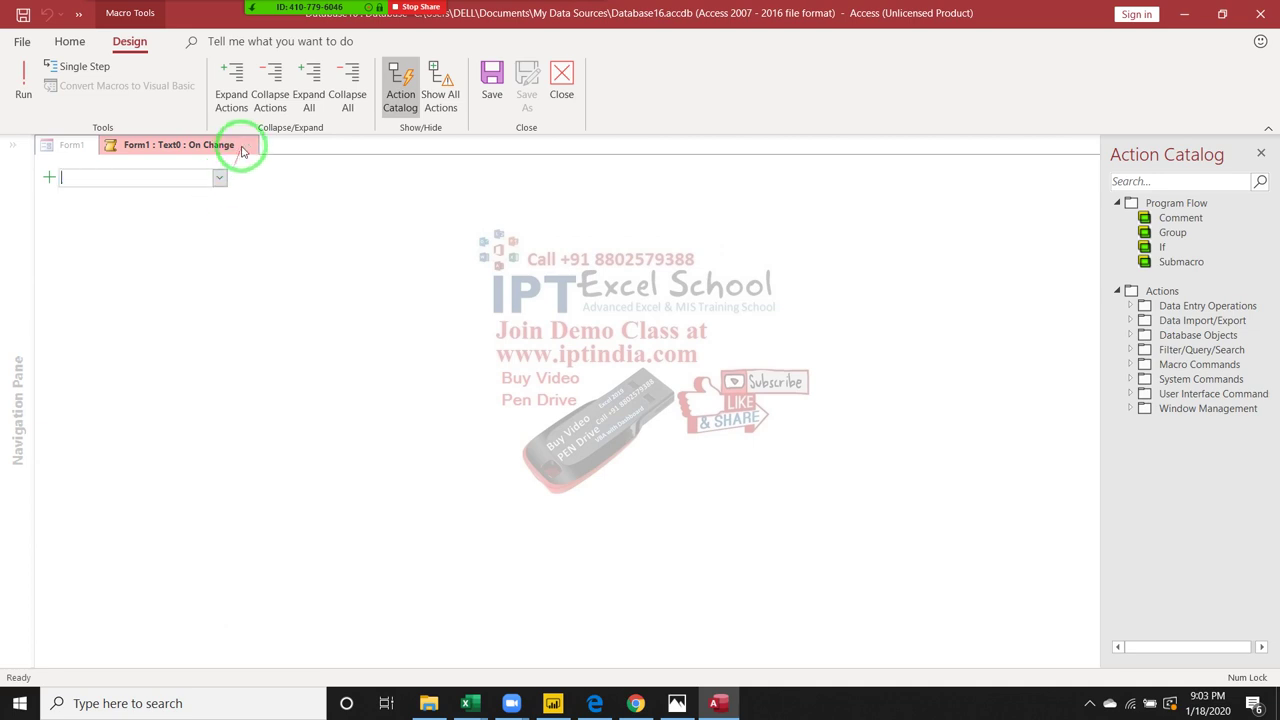
pyautogui.click(248, 144)
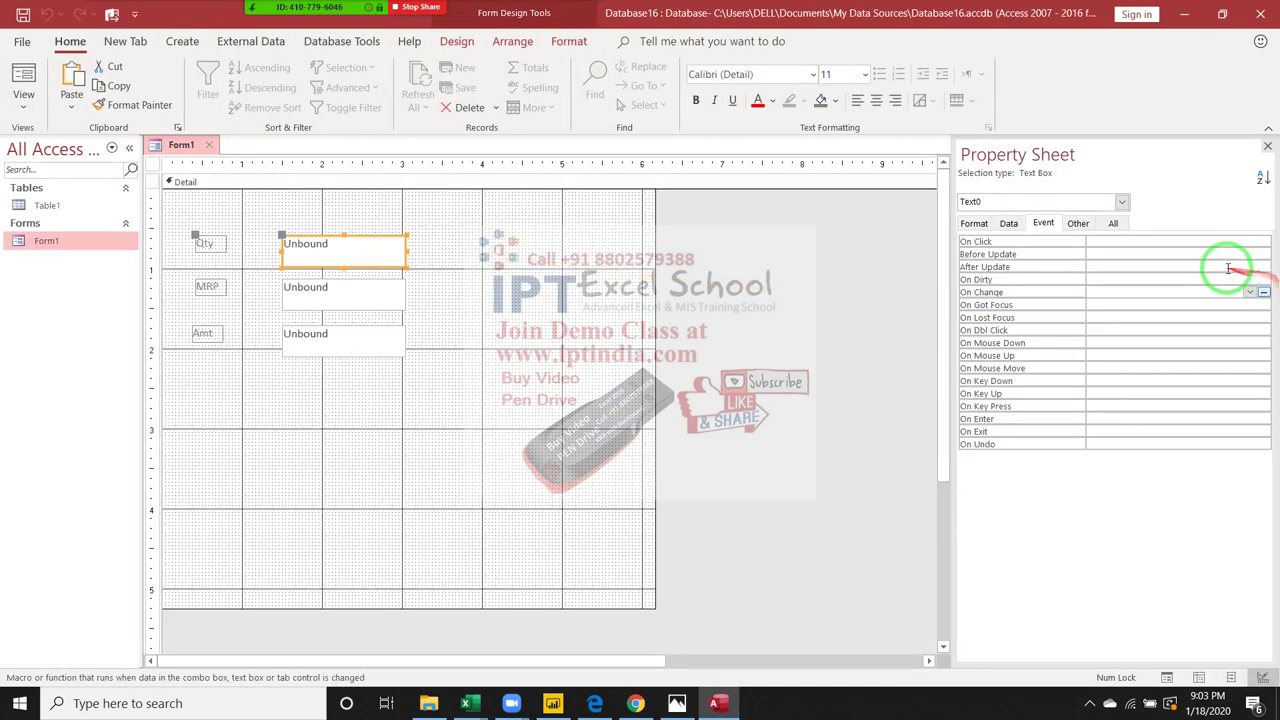
pyautogui.click(1264, 293)
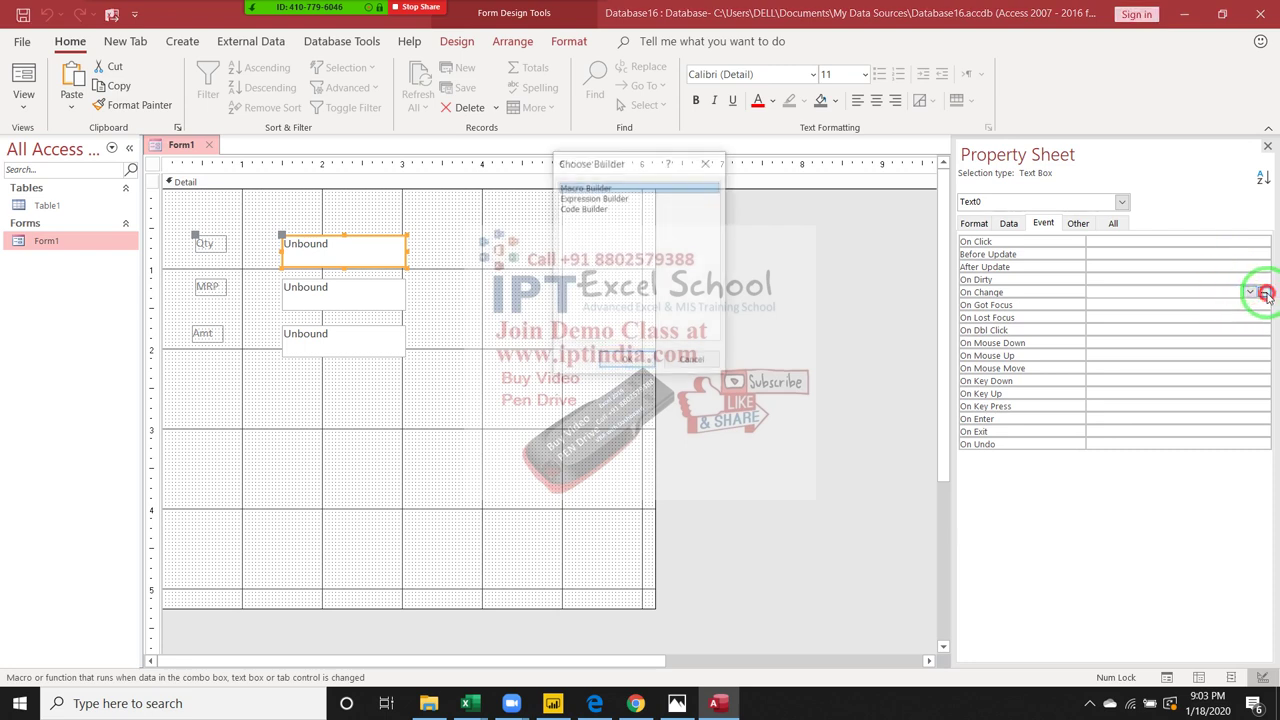
pyautogui.click(625, 198)
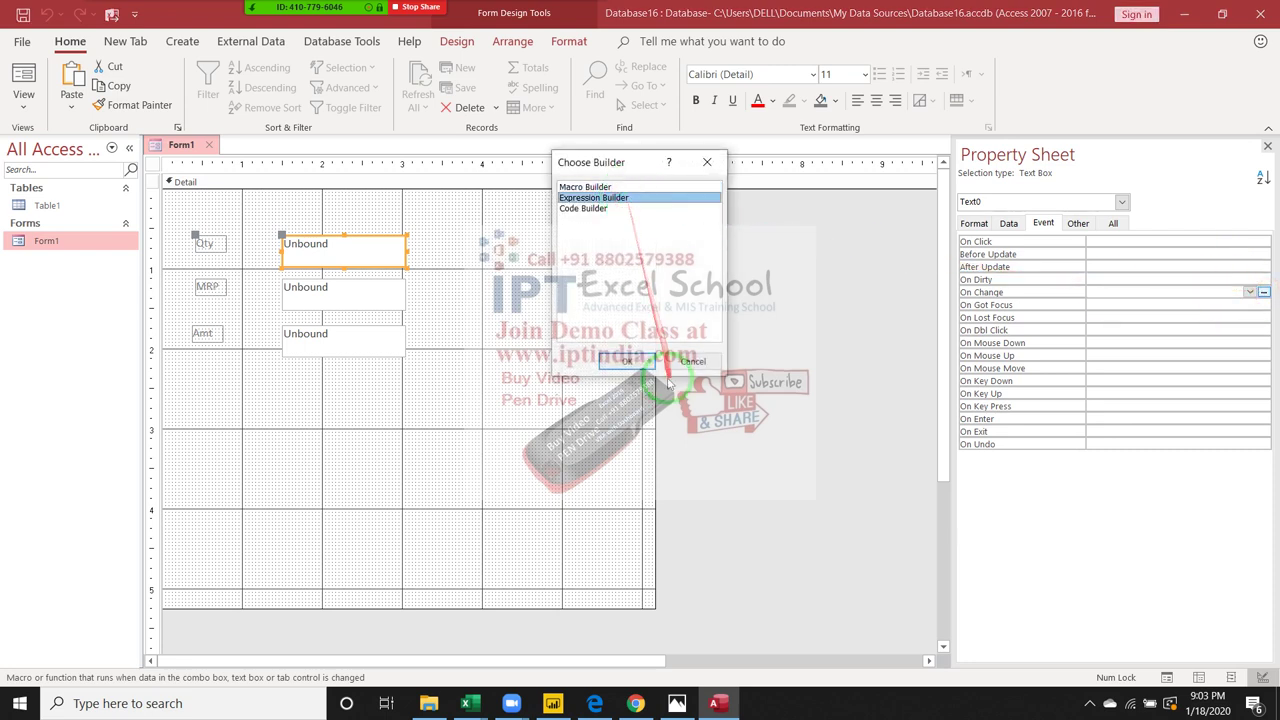
pyautogui.click(626, 361)
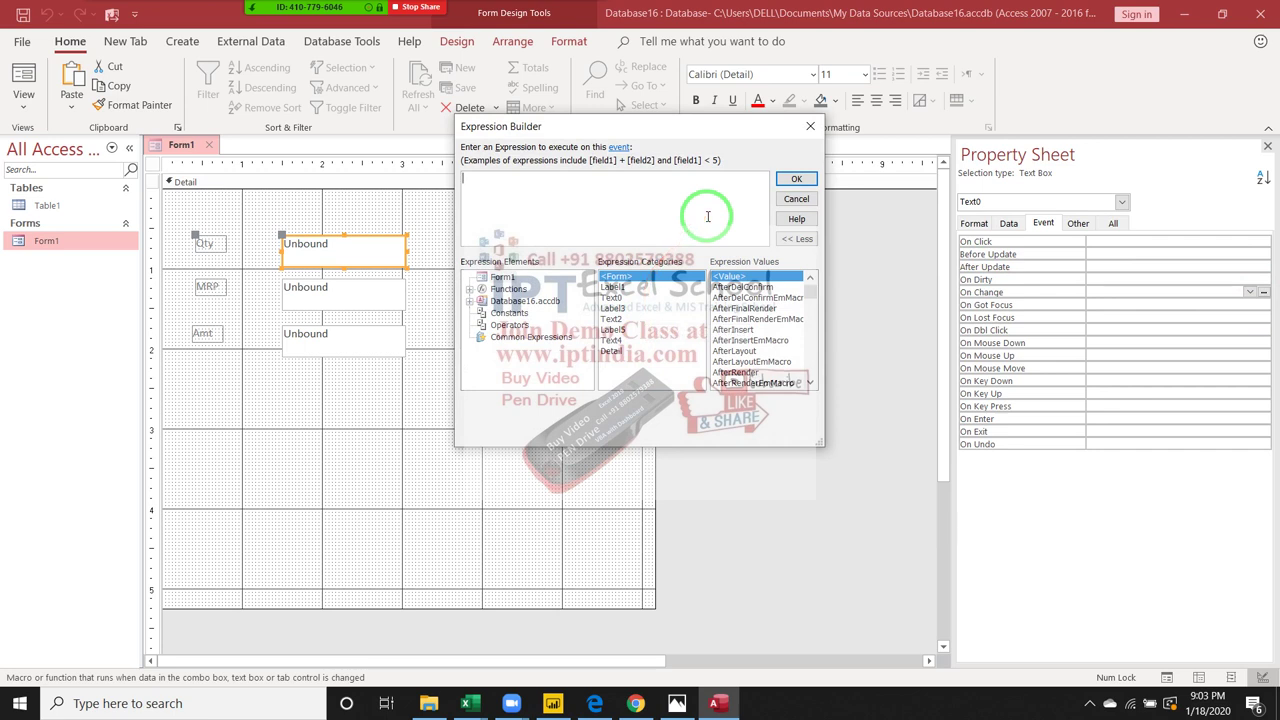
pyautogui.click(810, 130)
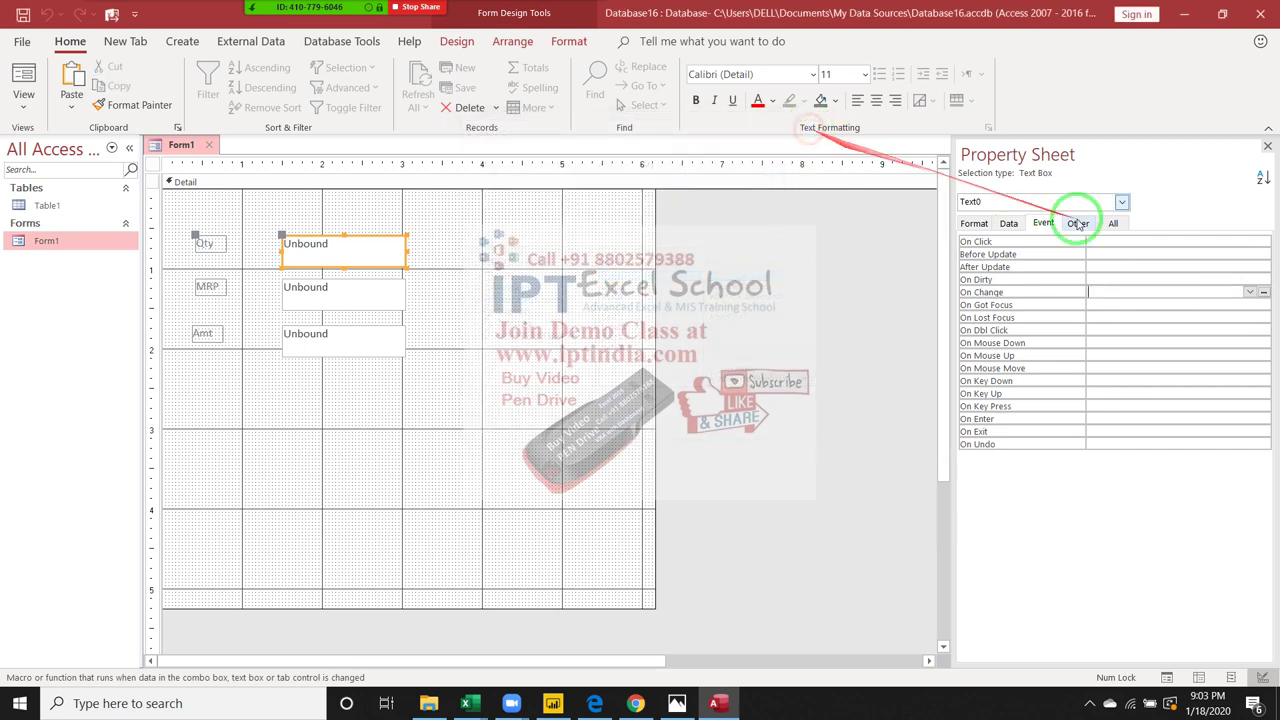
pyautogui.click(1263, 291)
pyautogui.click(603, 208)
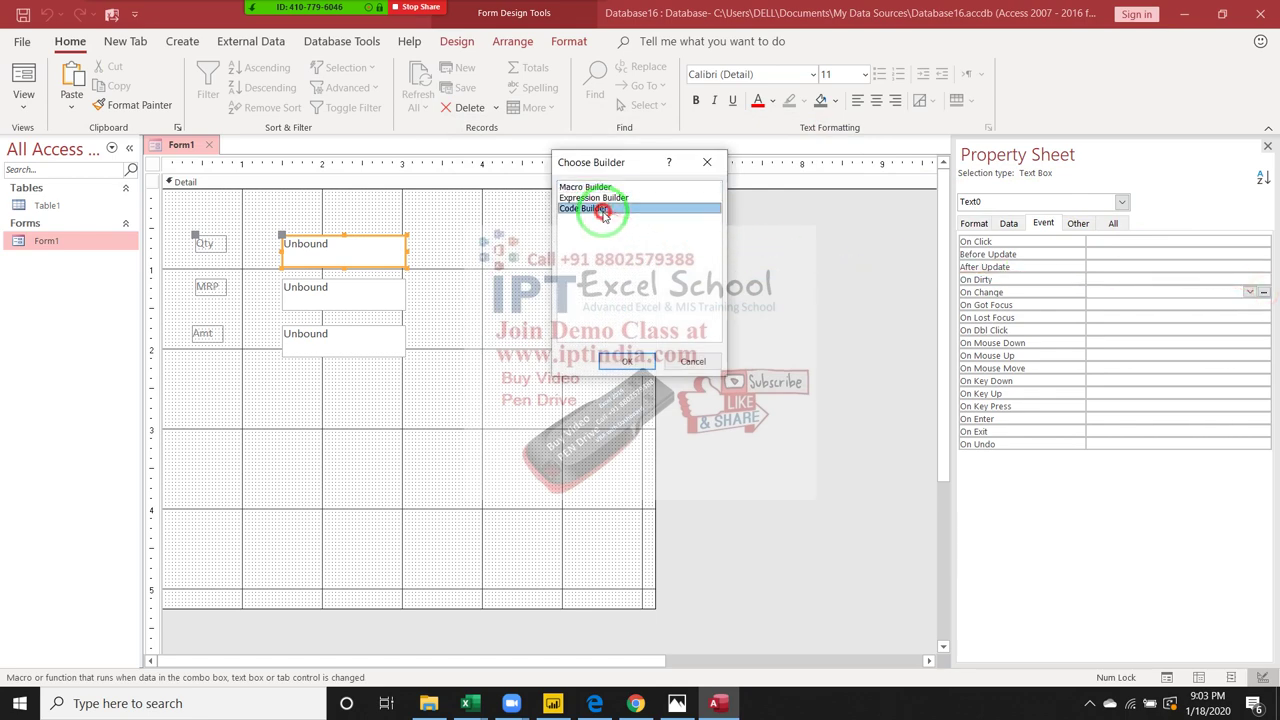
# - Open the Text0_Change code and complete the first control and its Value property
pyautogui.click(630, 361)
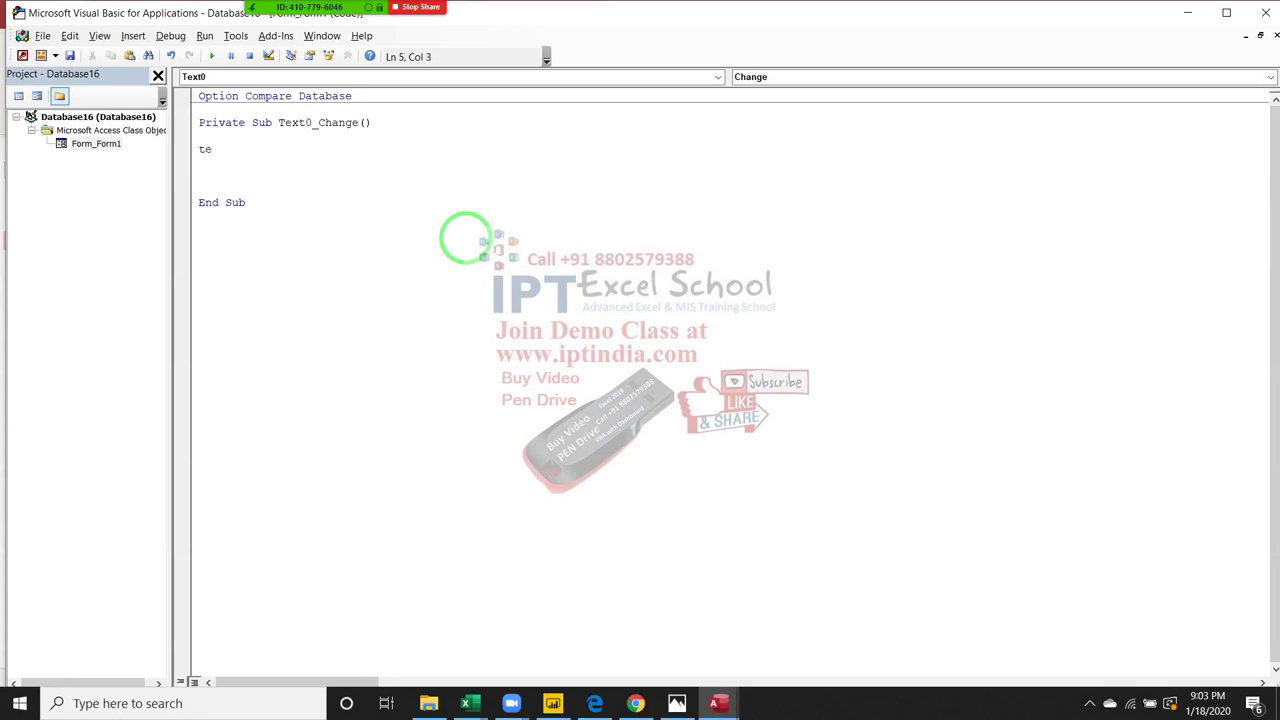
pyautogui.write('.')
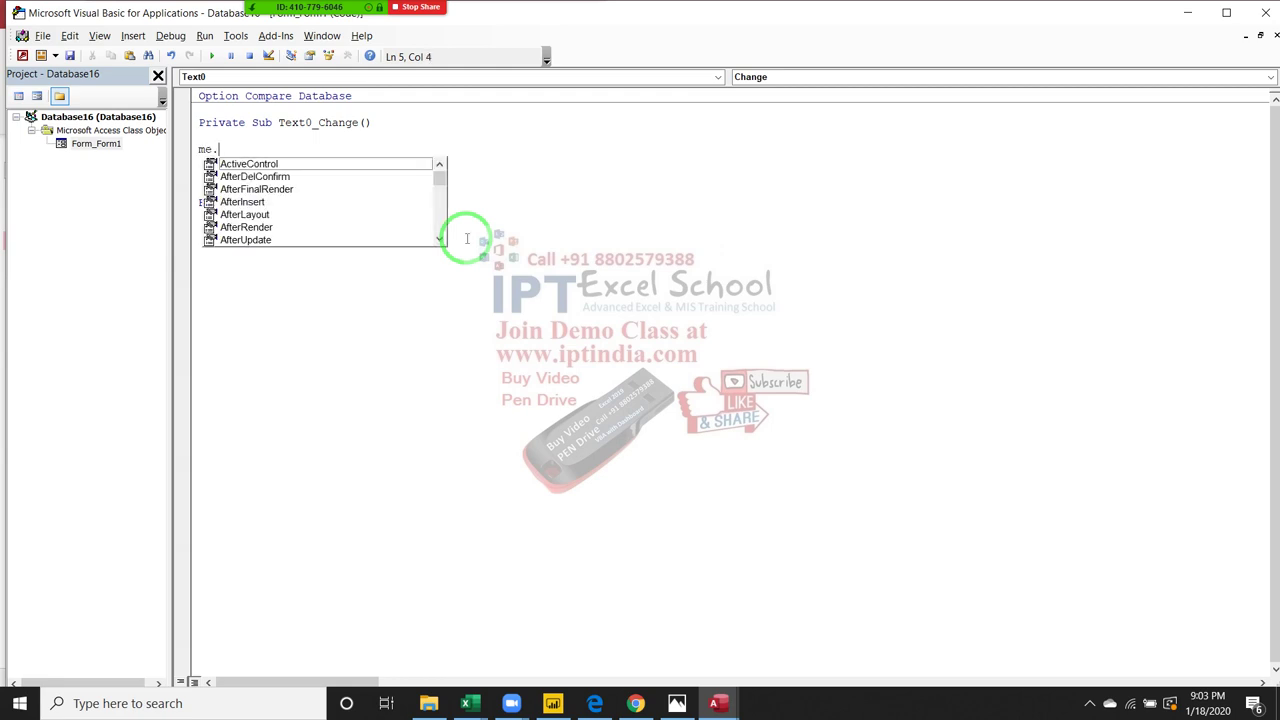
pyautogui.write('te')
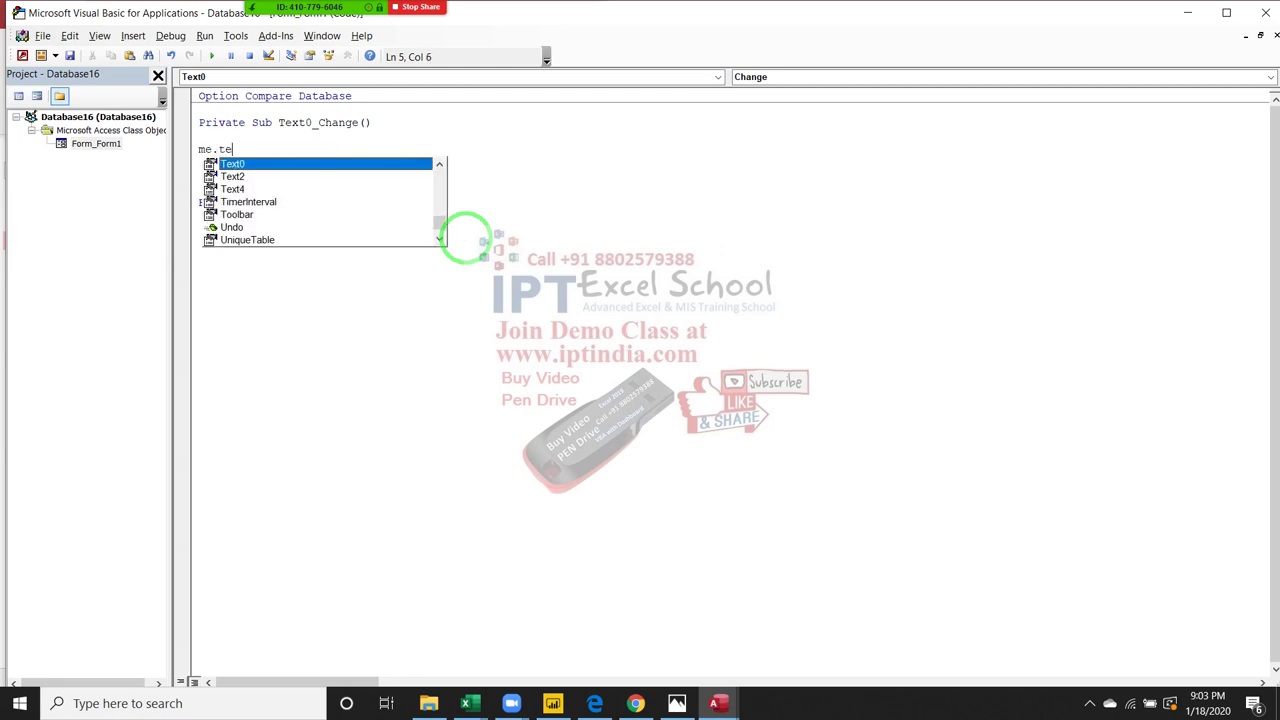
pyautogui.press('Tab')
pyautogui.write('.')
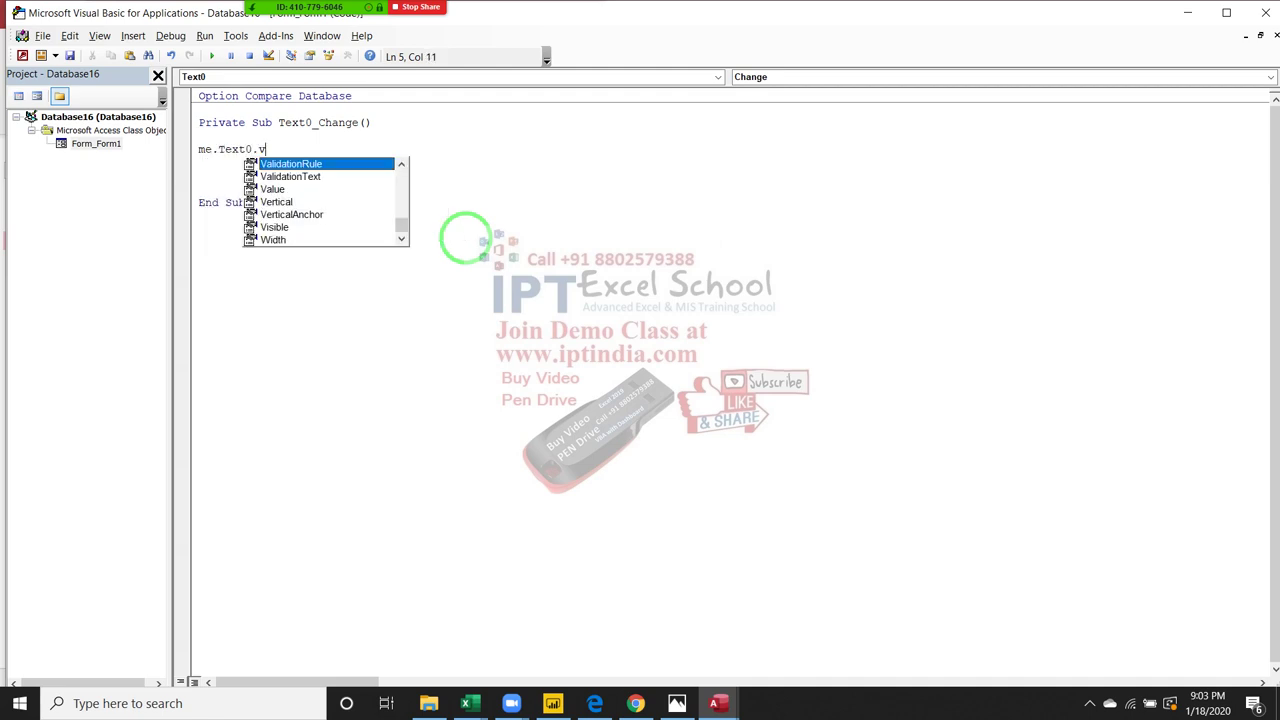
pyautogui.write('v')
pyautogui.press('Tab')
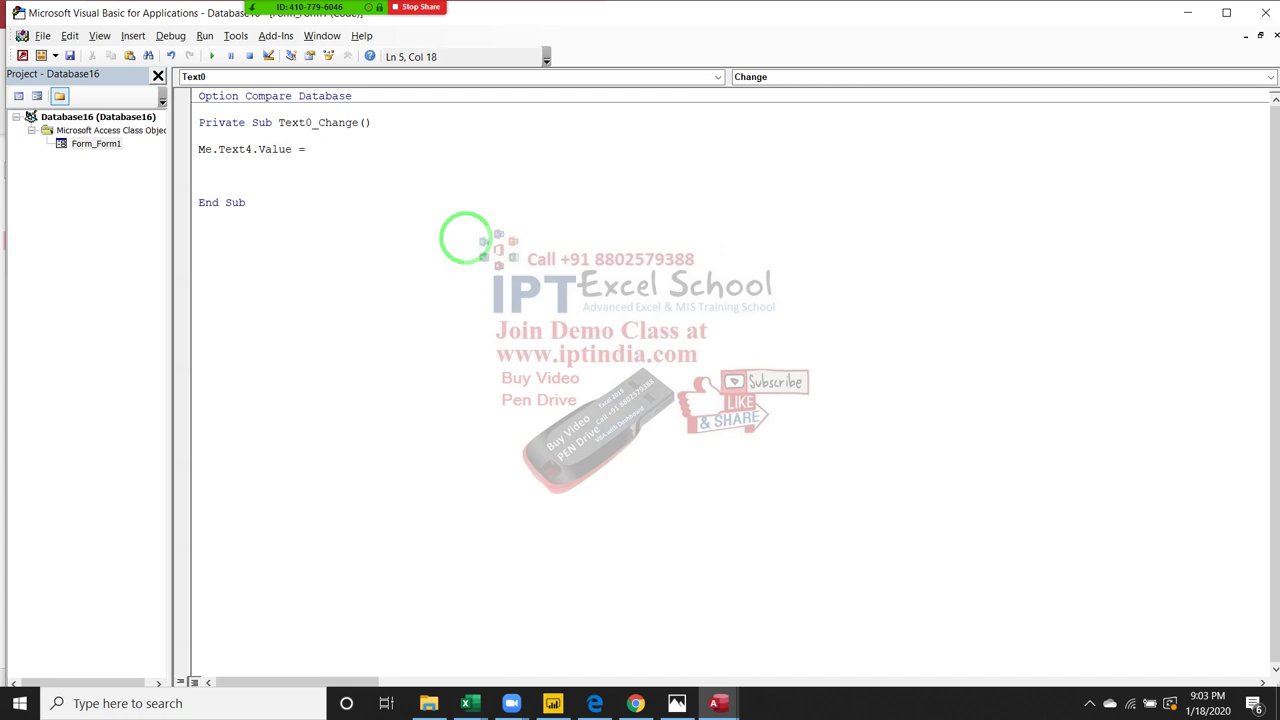
# - Add the Me.Text0.Value term using IntelliSense suggestions
pyautogui.write('me.te')
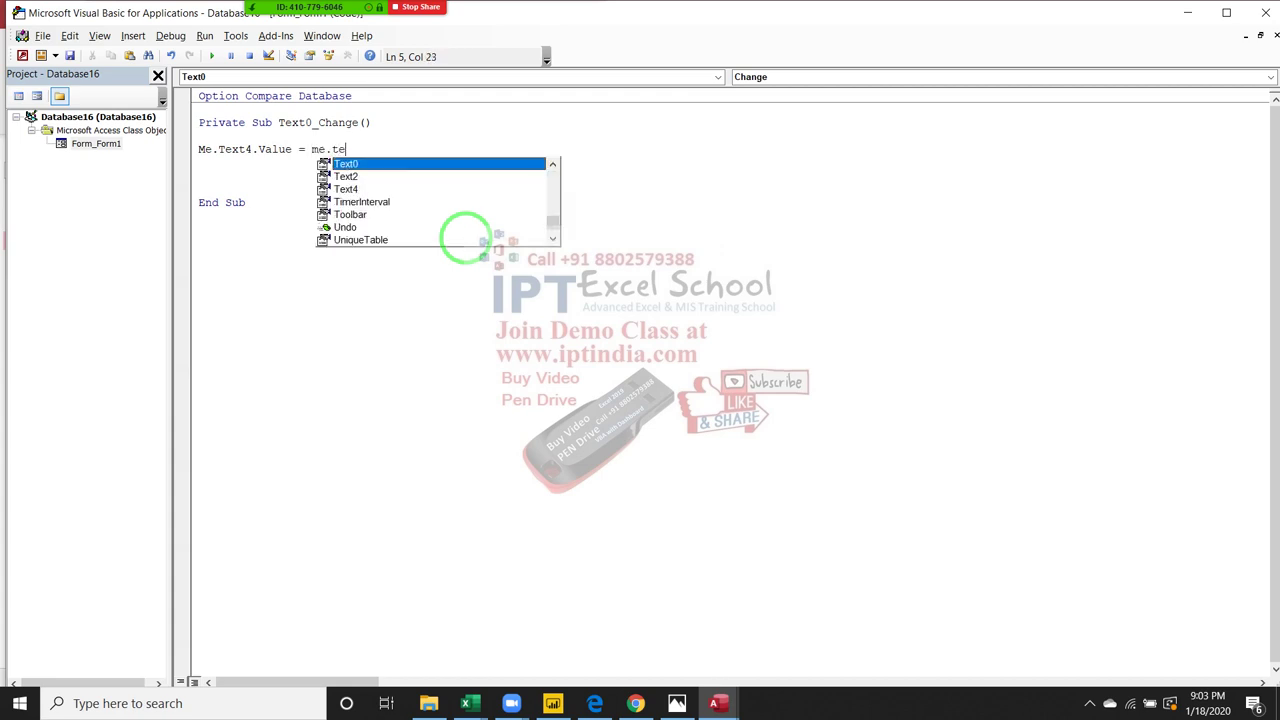
pyautogui.press('Down')
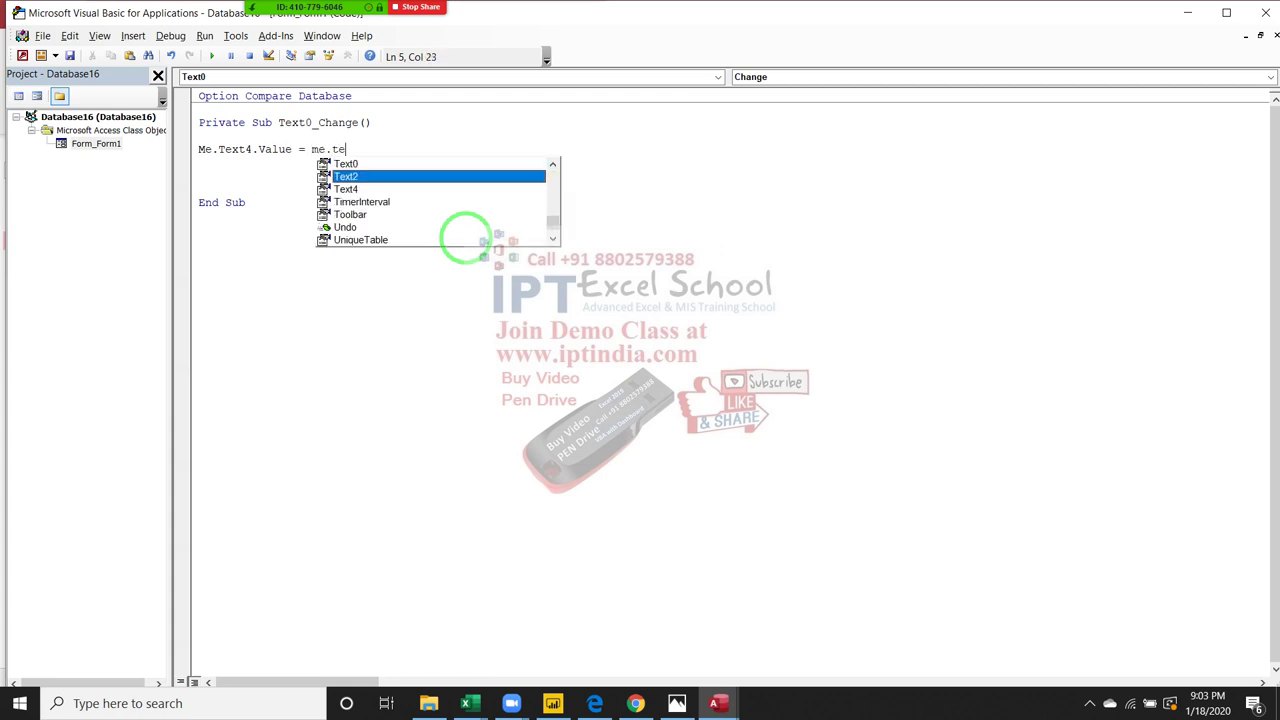
pyautogui.press('Down')
pyautogui.press('Up')
pyautogui.press('Up')
pyautogui.press('Down')
pyautogui.press('Down')
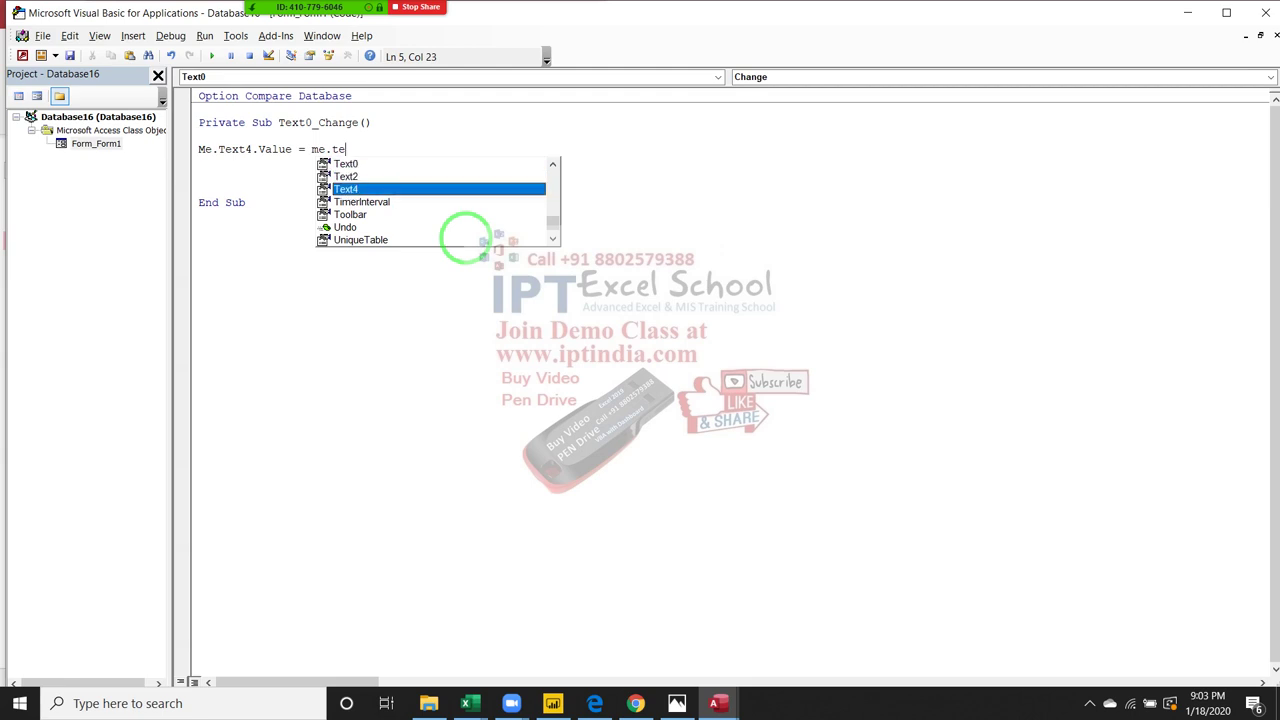
pyautogui.press('Up')
pyautogui.press('Down')
pyautogui.press('Up')
pyautogui.press('Up')
pyautogui.press('Tab')
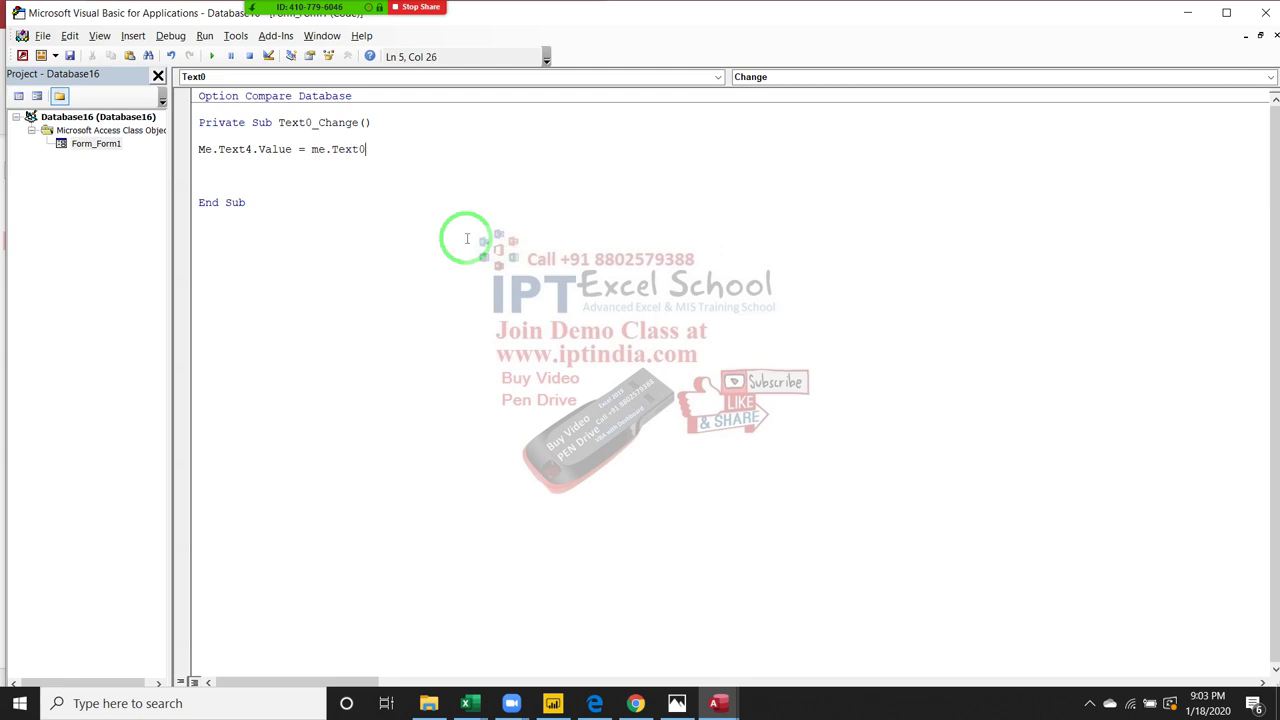
pyautogui.write('.v')
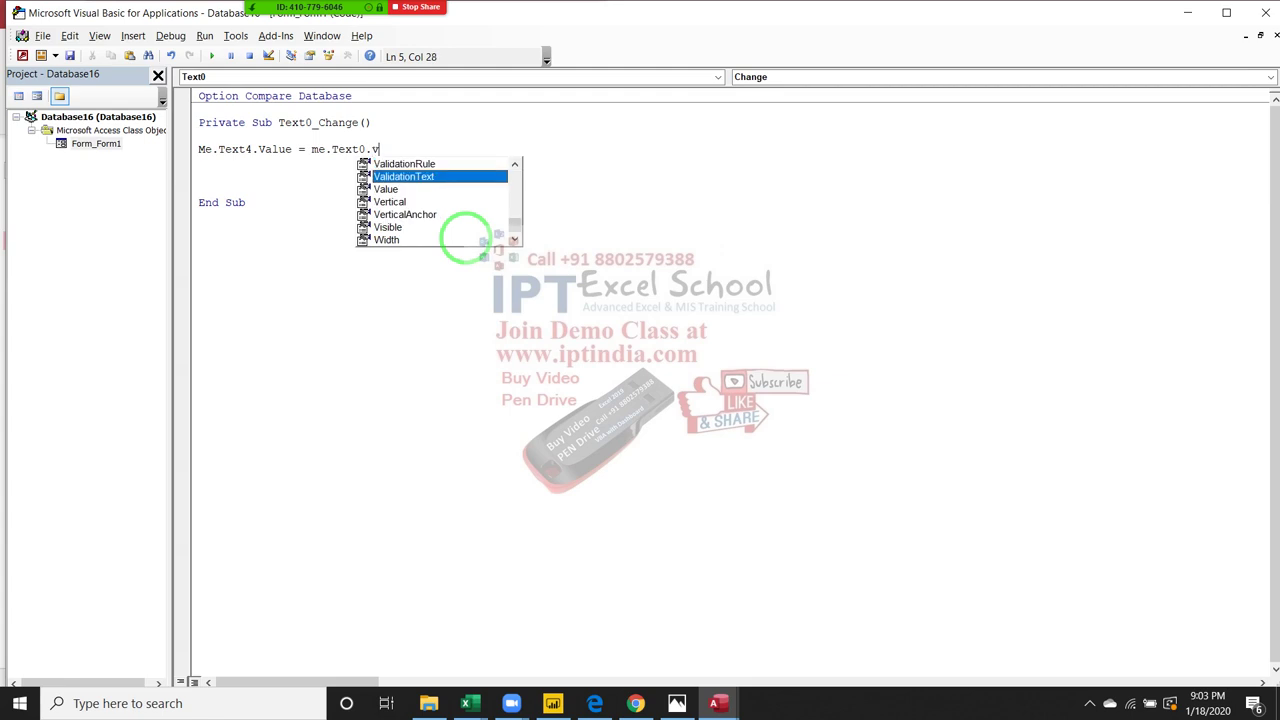
pyautogui.press('Down')
pyautogui.press('Tab')
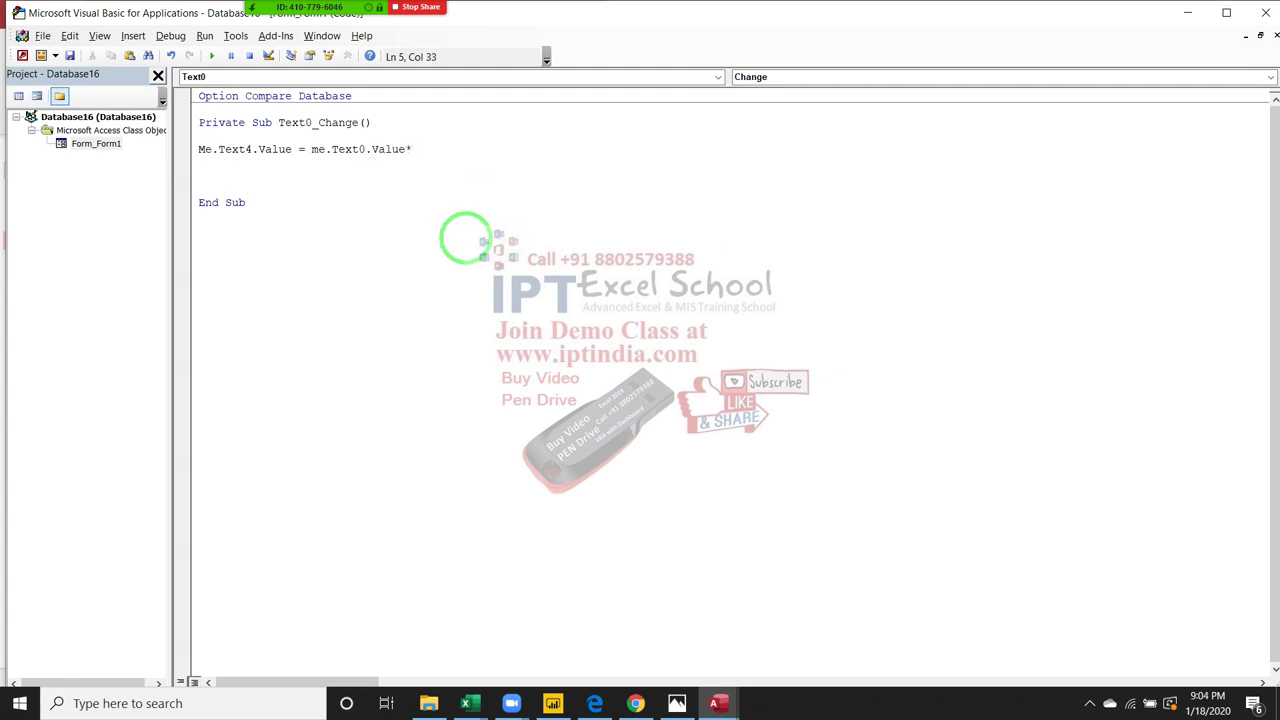
# - Append Me.Text2.Value to finish Me.Text4.Value = Me.Text0.Value * Me.Text2.Value
pyautogui.write('me.')
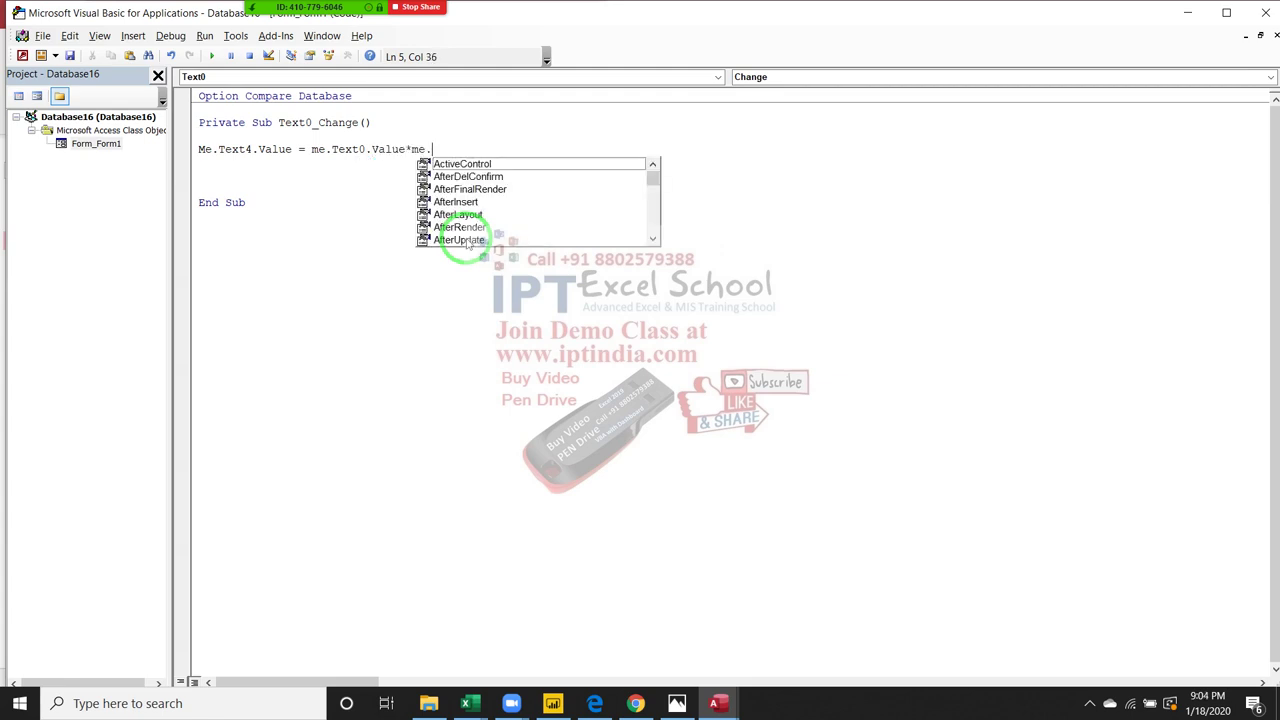
pyautogui.write('t')
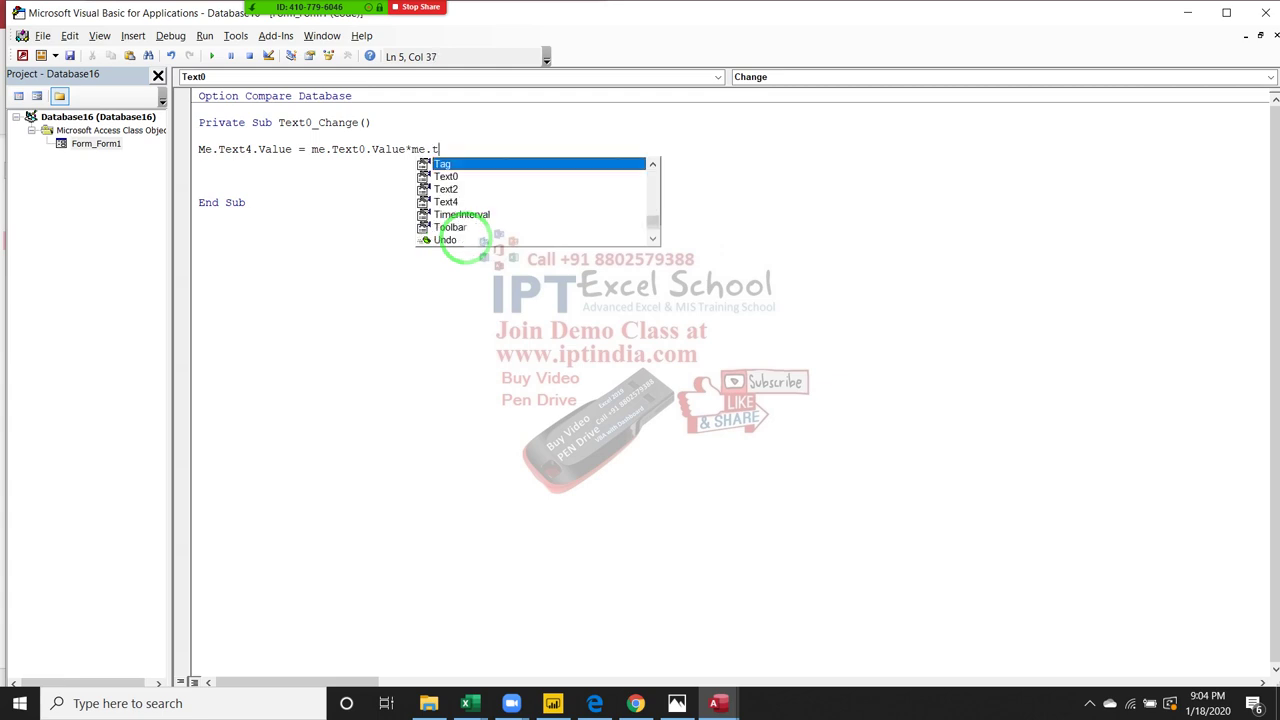
pyautogui.press('Down')
pyautogui.press('Down')
pyautogui.press('Tab')
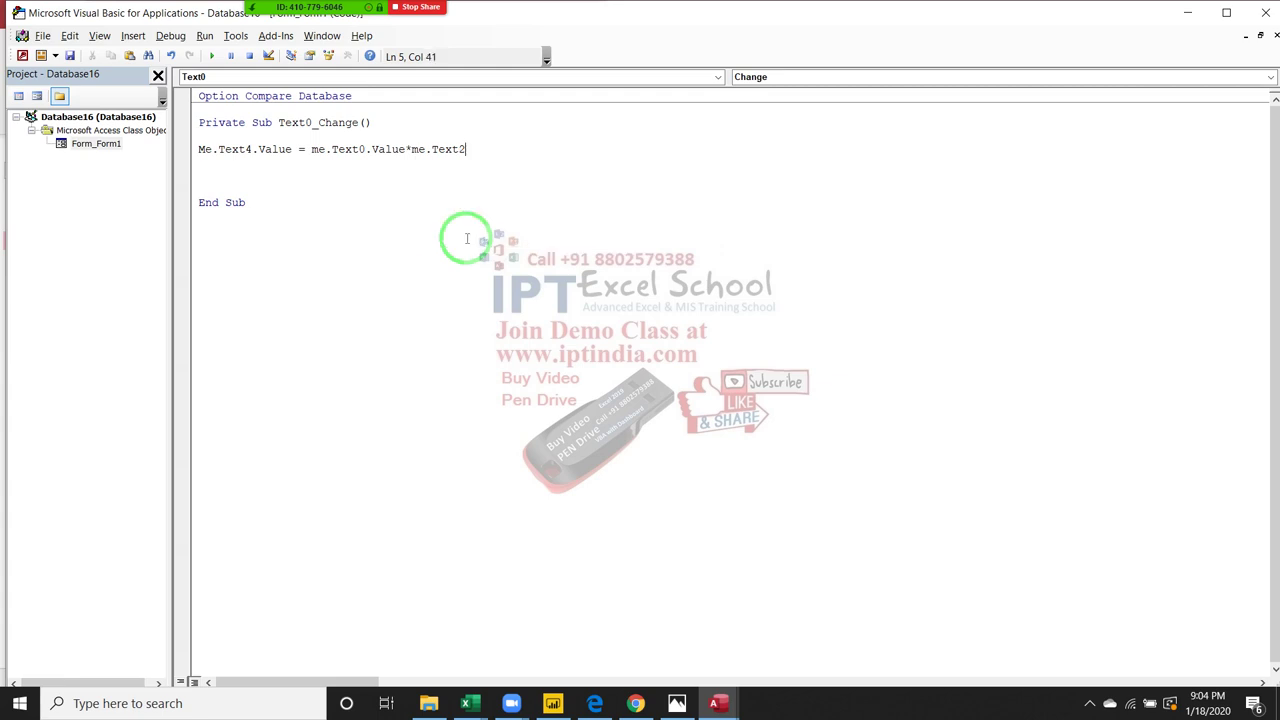
pyautogui.write('.v')
pyautogui.press('Down')
pyautogui.press('Down')
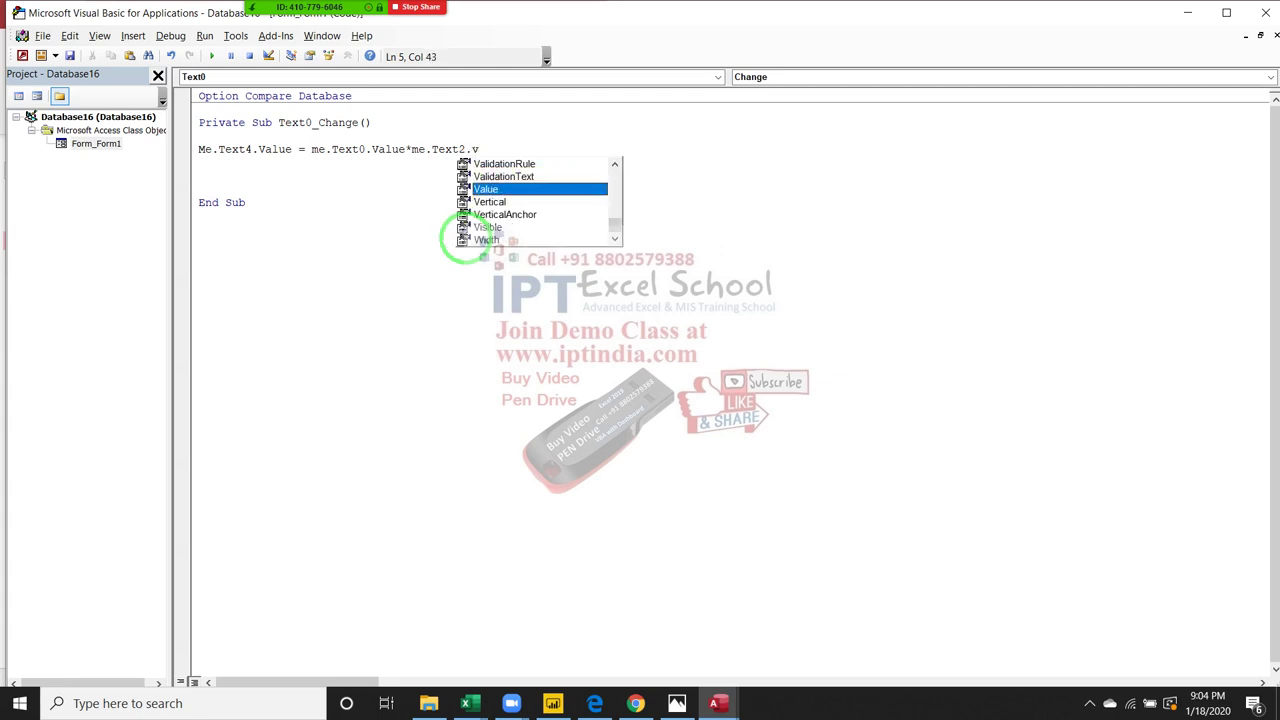
pyautogui.press('Tab')
pyautogui.click(466, 238)
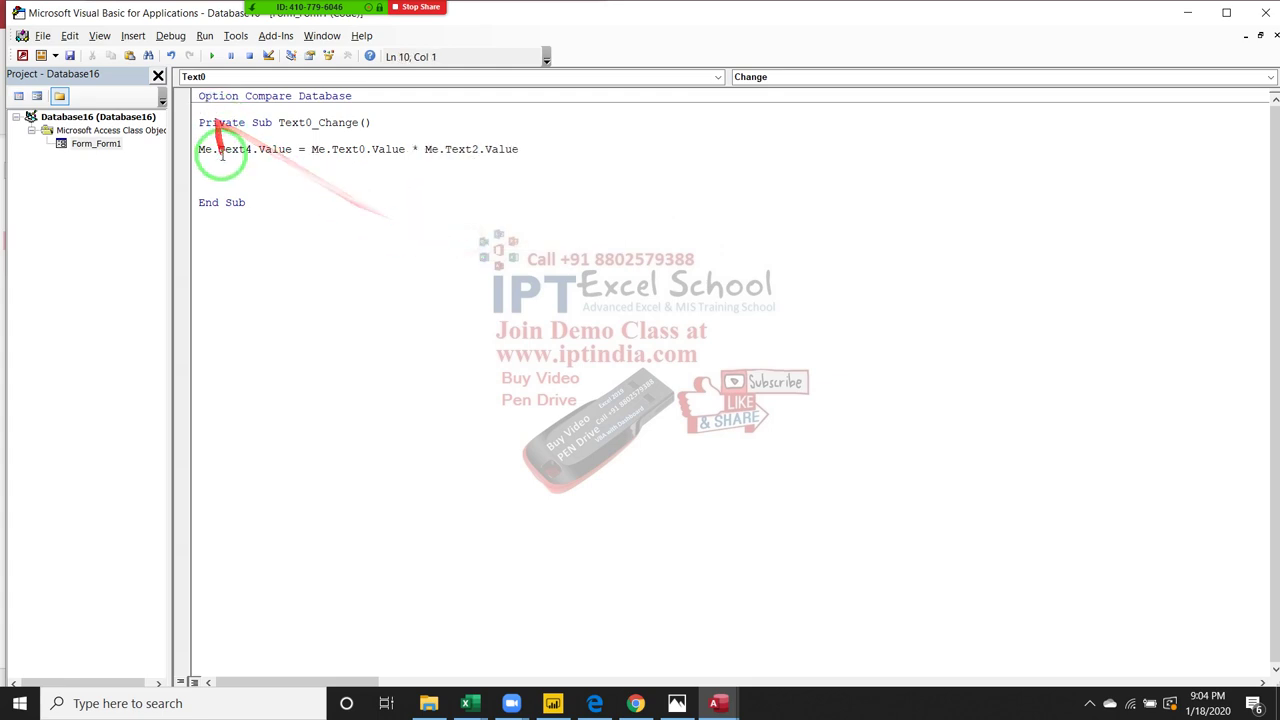
# - Highlight Me.Text4.Value and the Text0 × Text2 calculation to explain the formula
pyautogui.moveTo(216, 150); pyautogui.dragTo(250, 153)
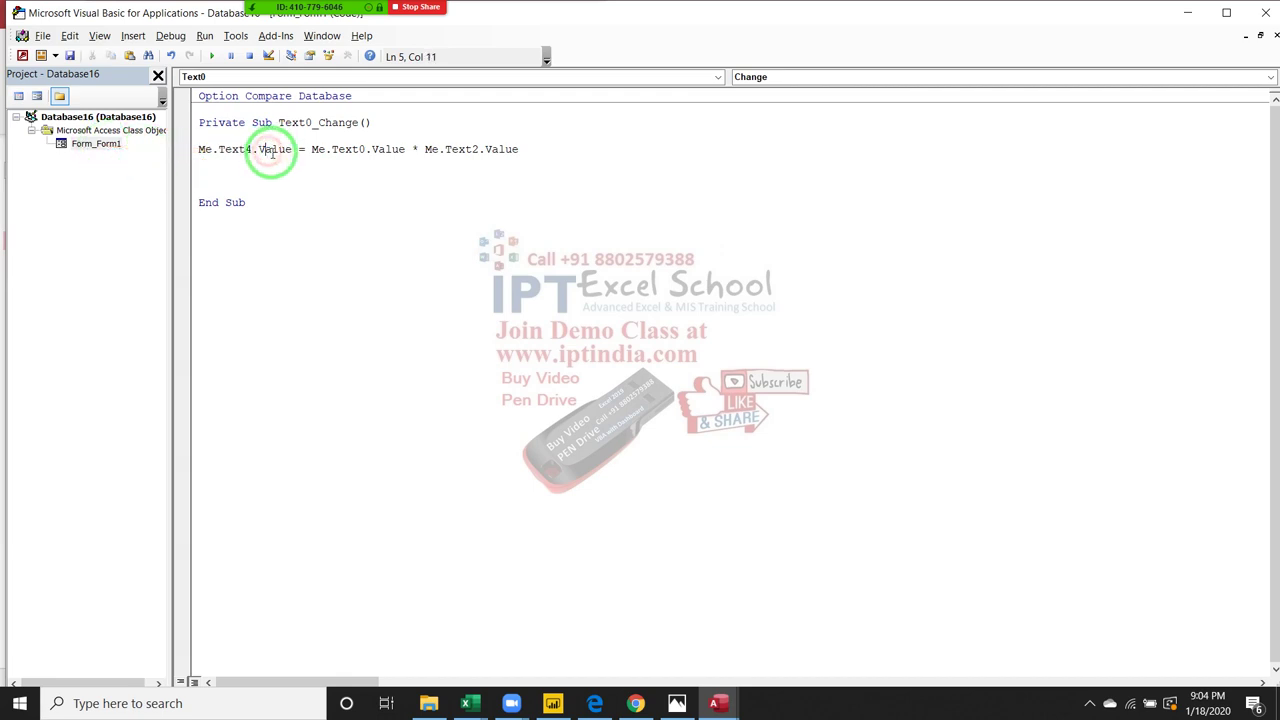
pyautogui.moveTo(291, 149); pyautogui.dragTo(195, 148)
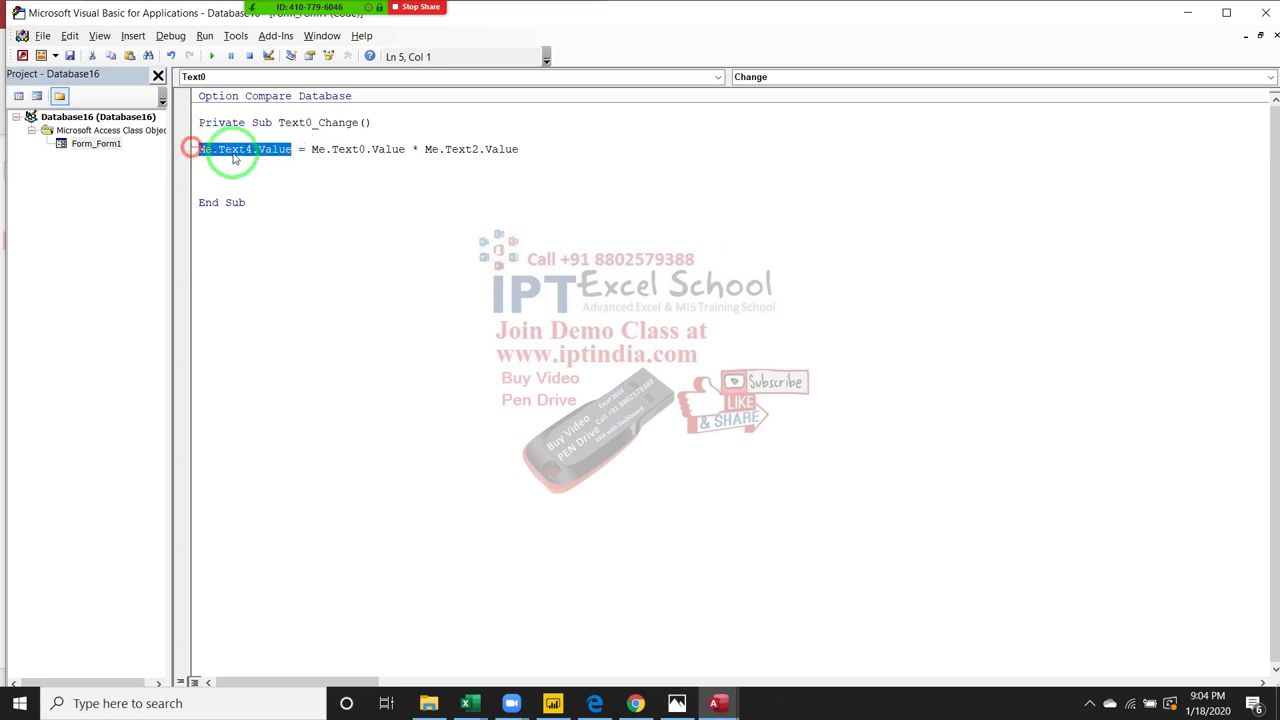
pyautogui.moveTo(305, 149); pyautogui.dragTo(532, 147)
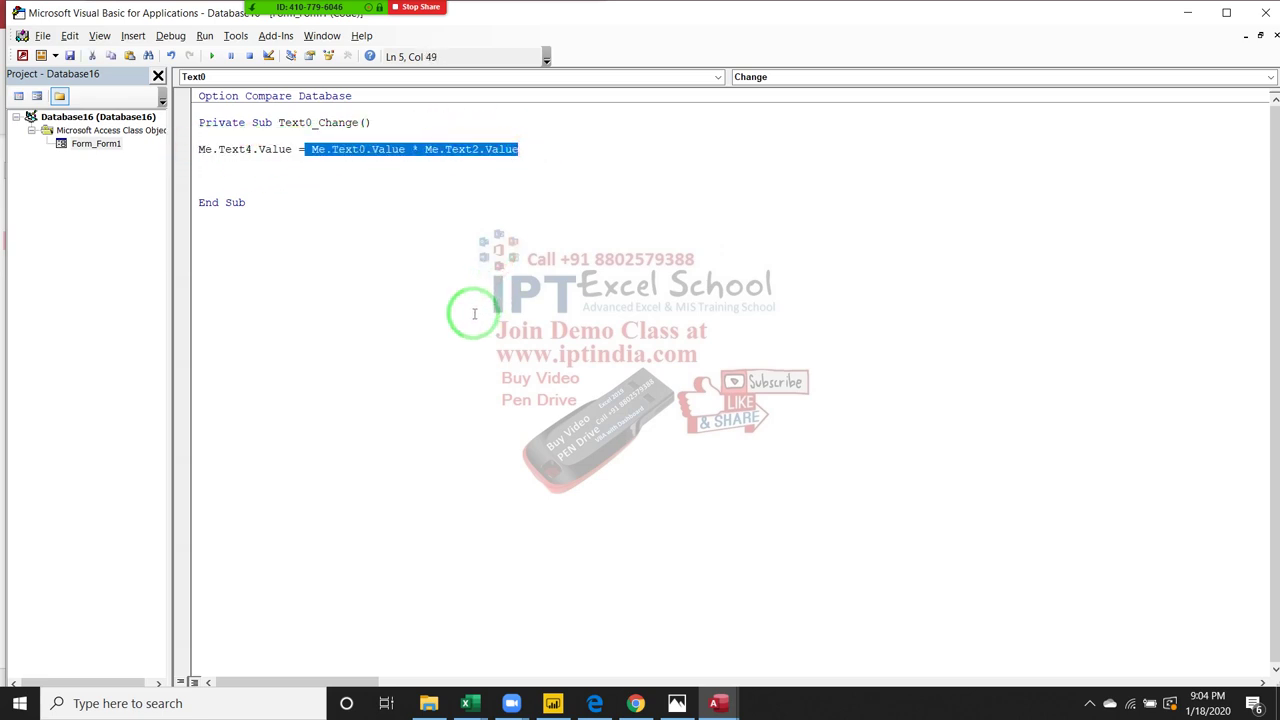
pyautogui.click(283, 177)
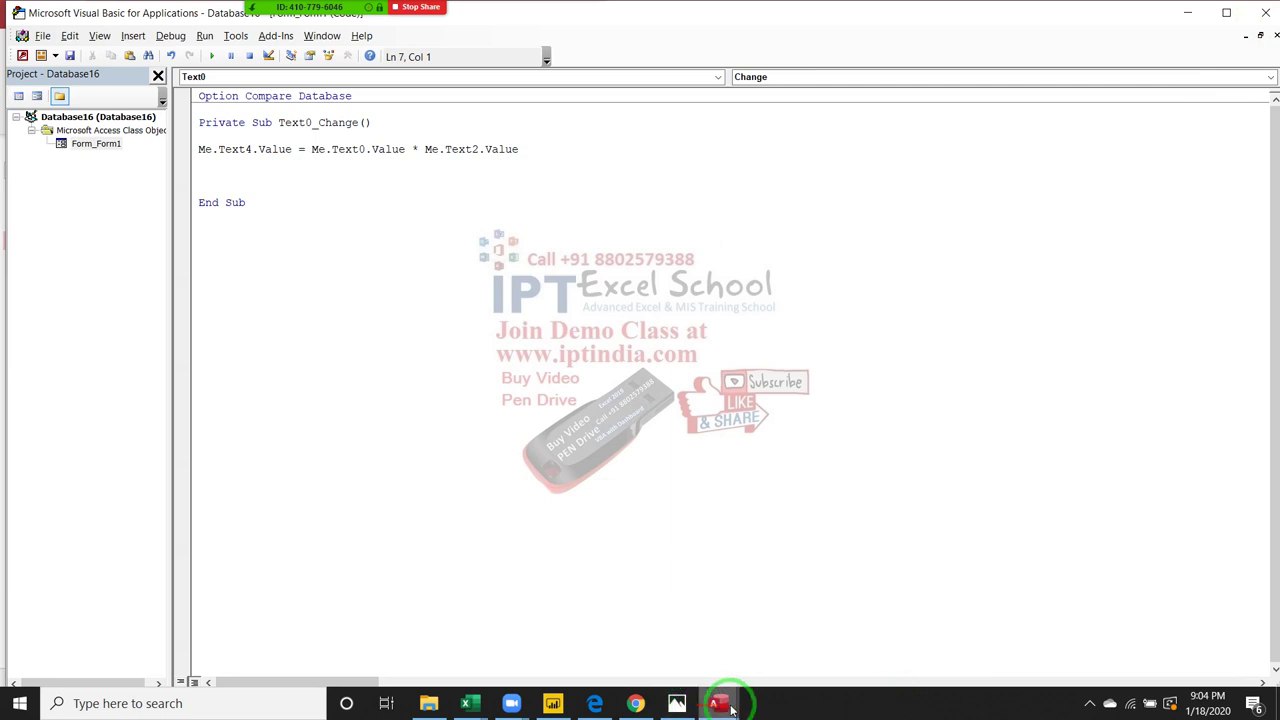
# - From the MRP box, create a Text2_Change procedure and delete the BeforeUpdate stub
pyautogui.moveTo(718, 703)
pyautogui.click(697, 641)
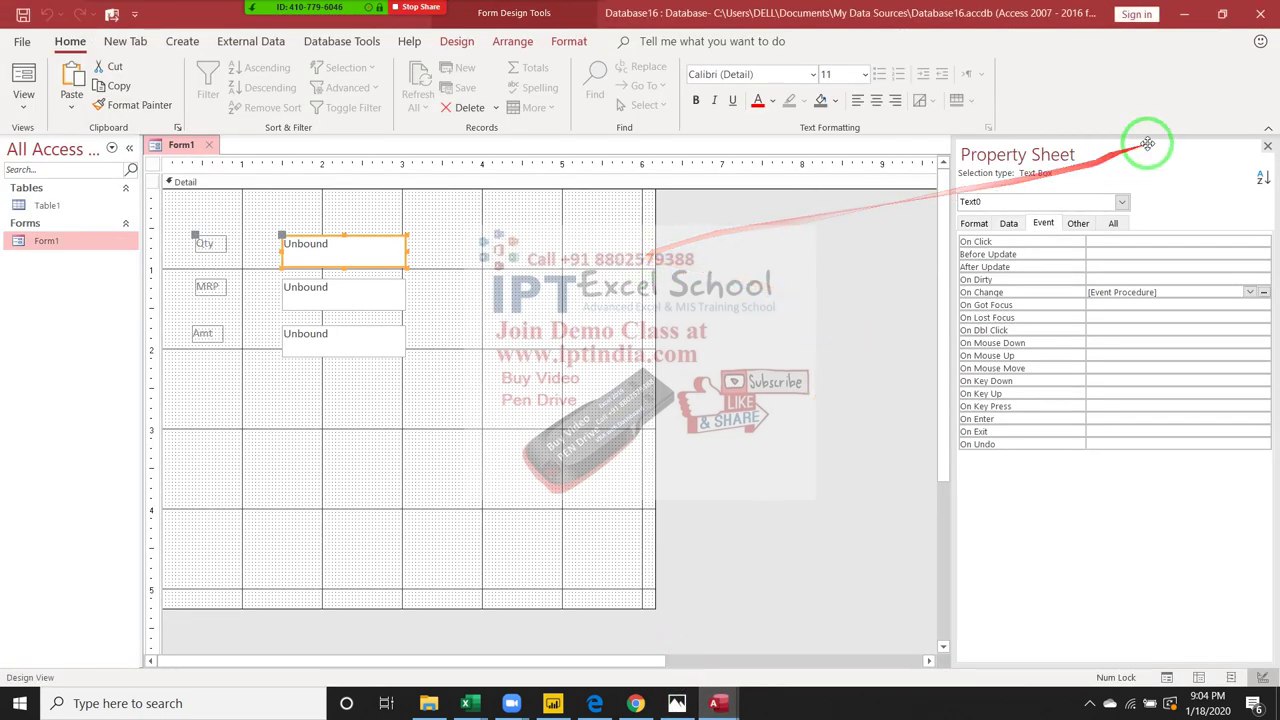
pyautogui.click(366, 304)
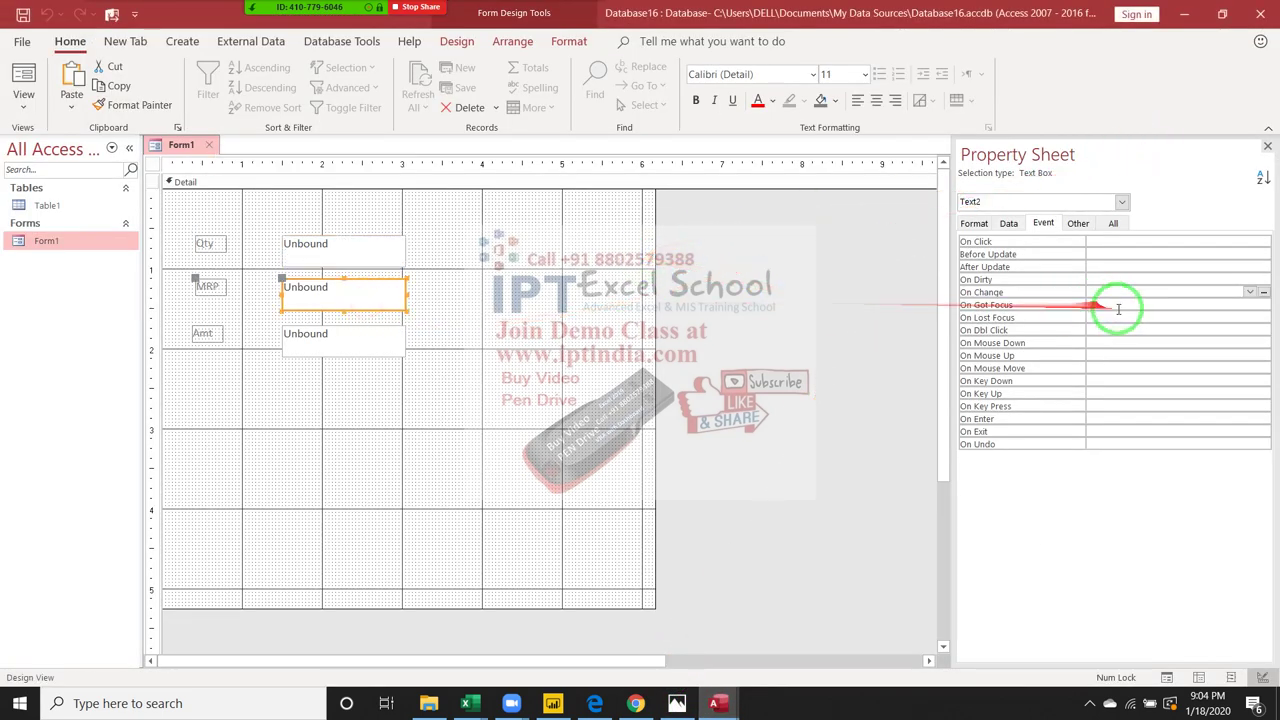
pyautogui.click(1265, 292)
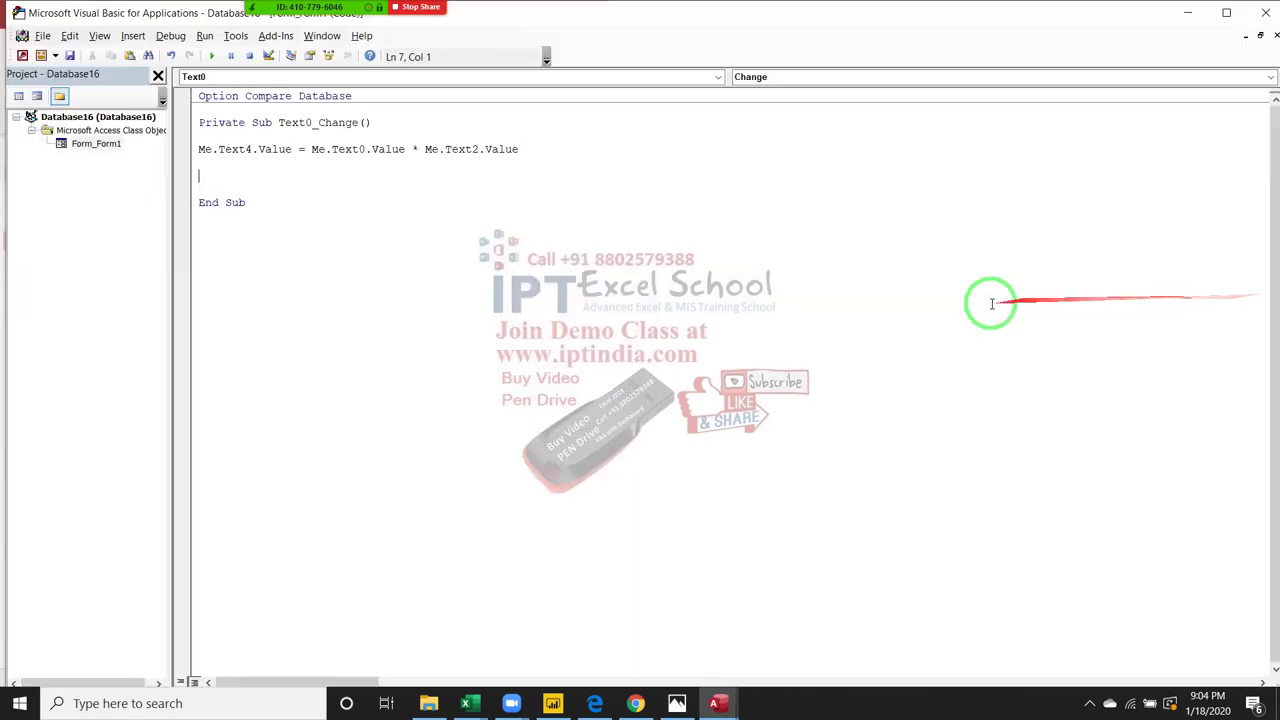
pyautogui.click(243, 237)
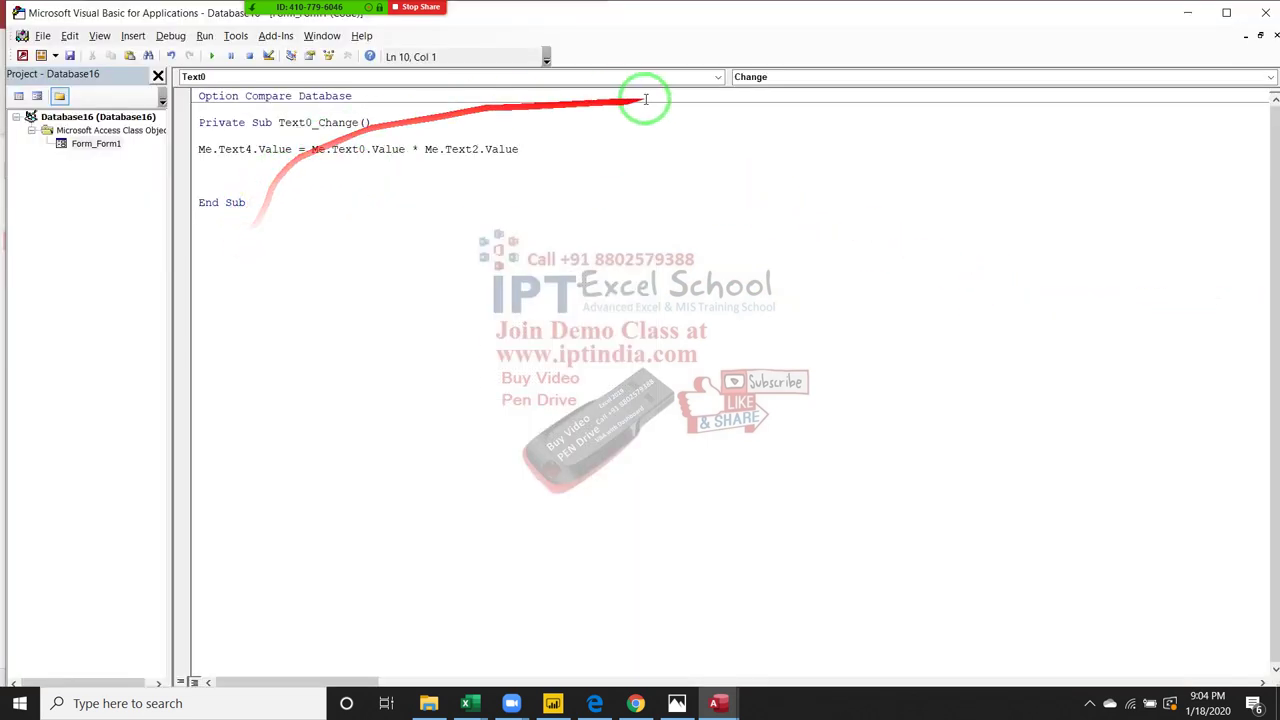
pyautogui.click(563, 78)
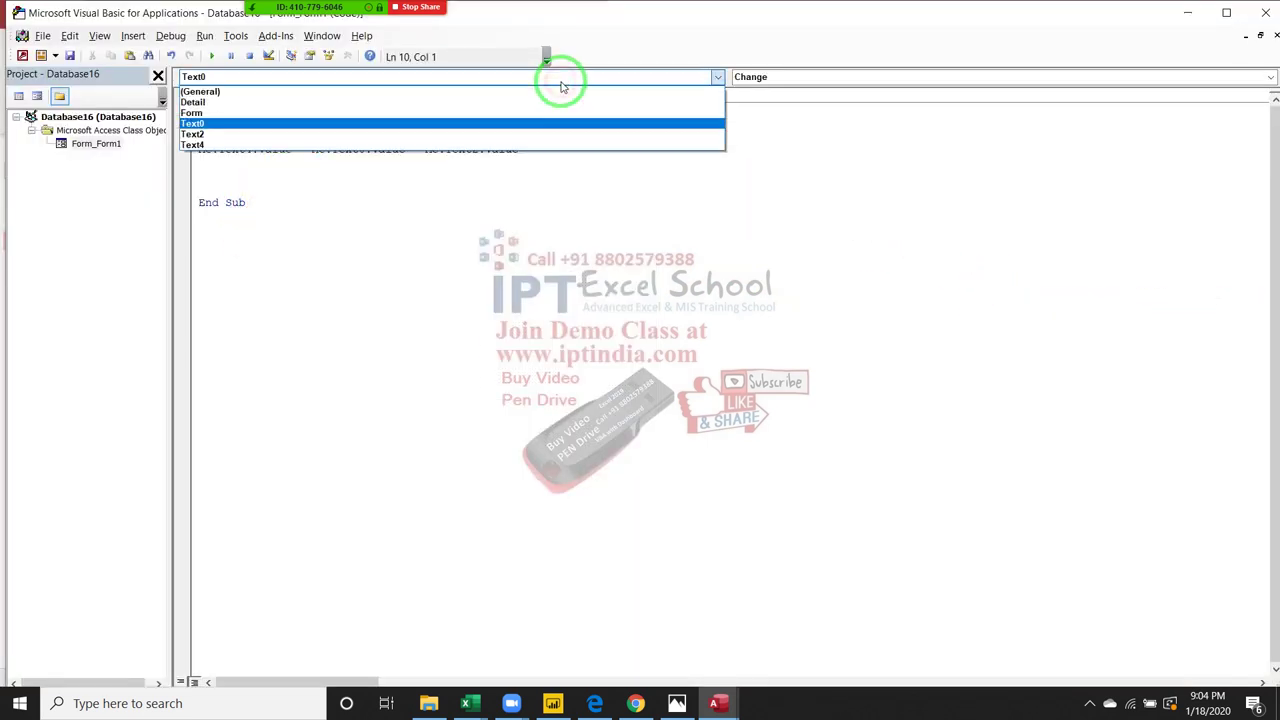
pyautogui.click(557, 137)
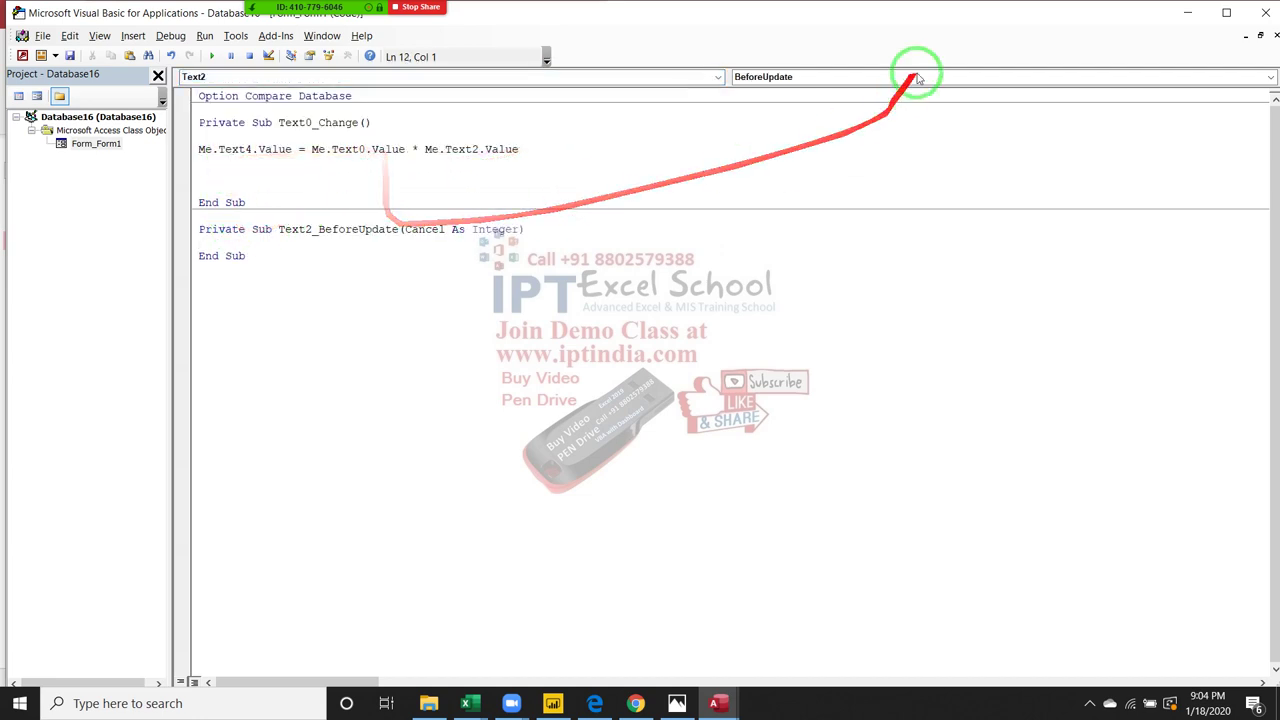
pyautogui.click(840, 78)
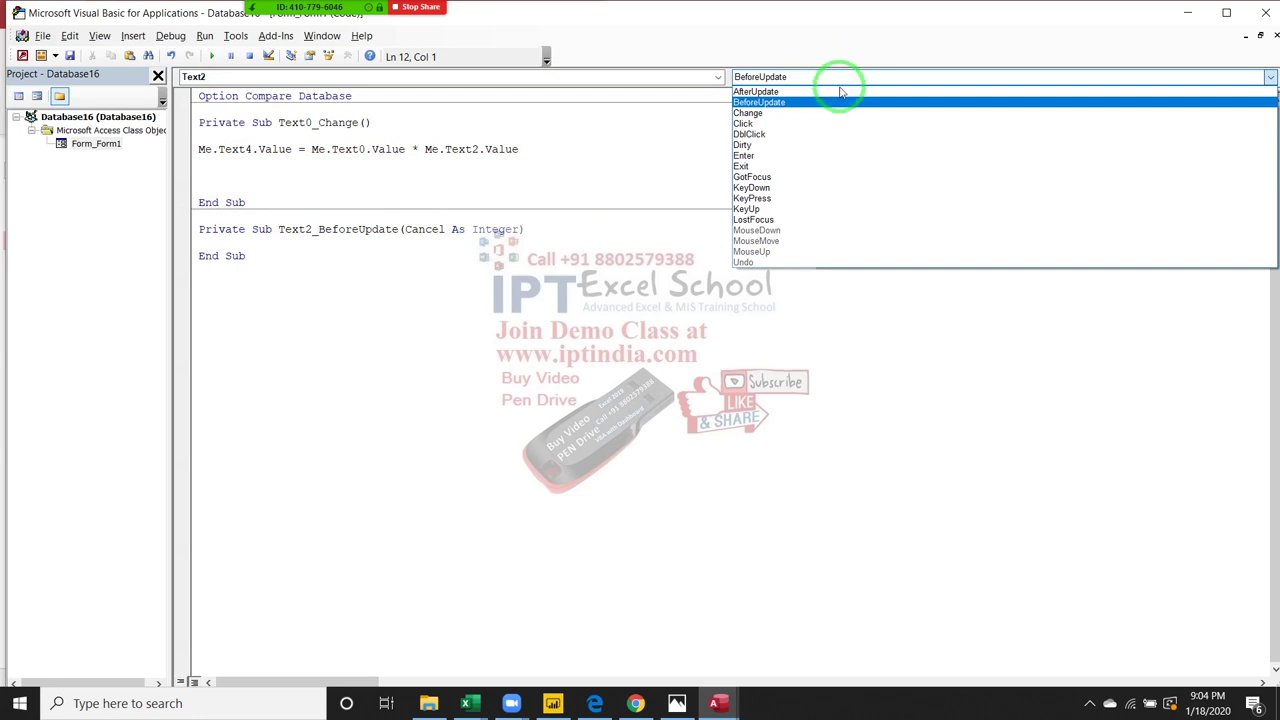
pyautogui.click(834, 113)
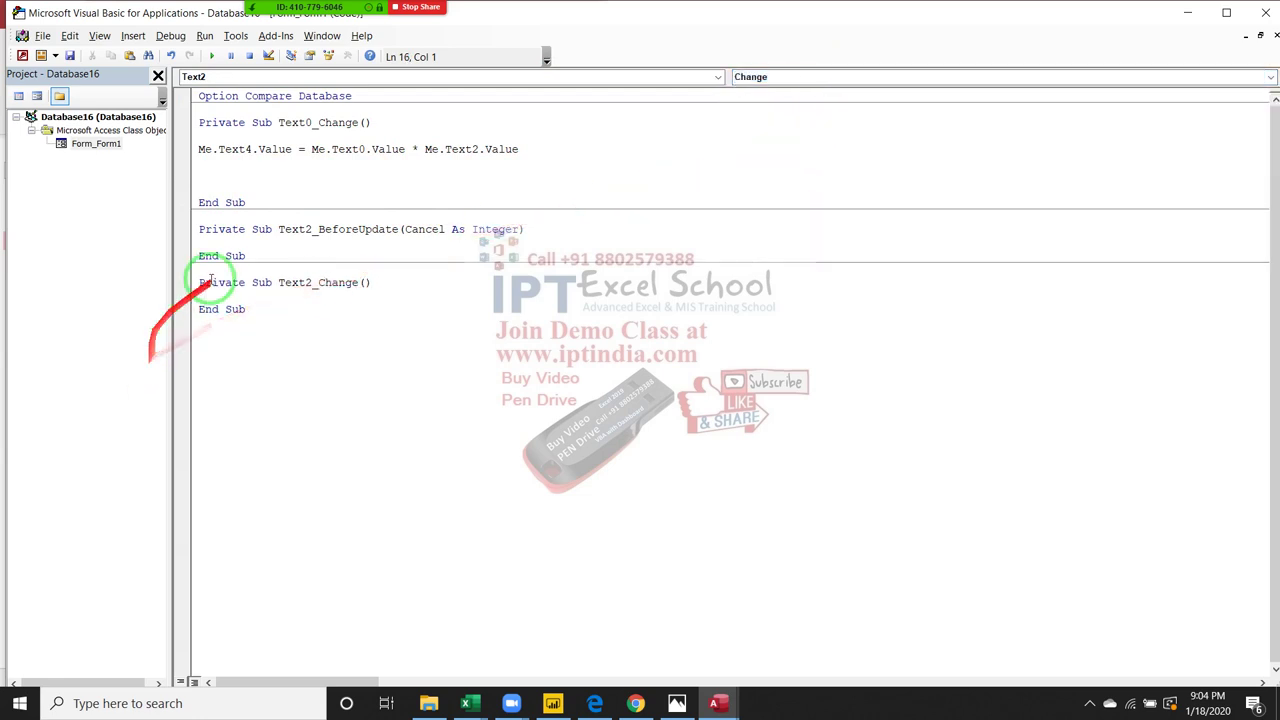
pyautogui.moveTo(247, 256); pyautogui.dragTo(202, 229)
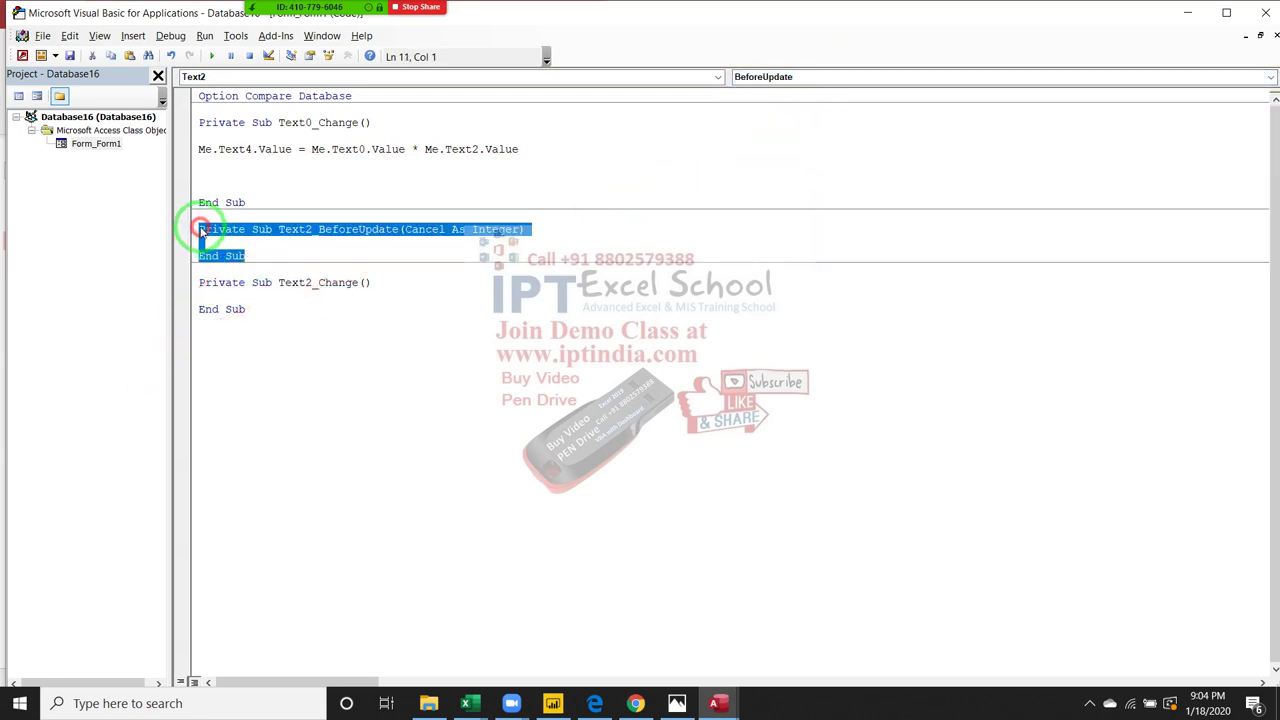
pyautogui.press('Delete')
# - Copy the Text0_Change formula line and paste it into Text2_Change
pyautogui.click(207, 267)
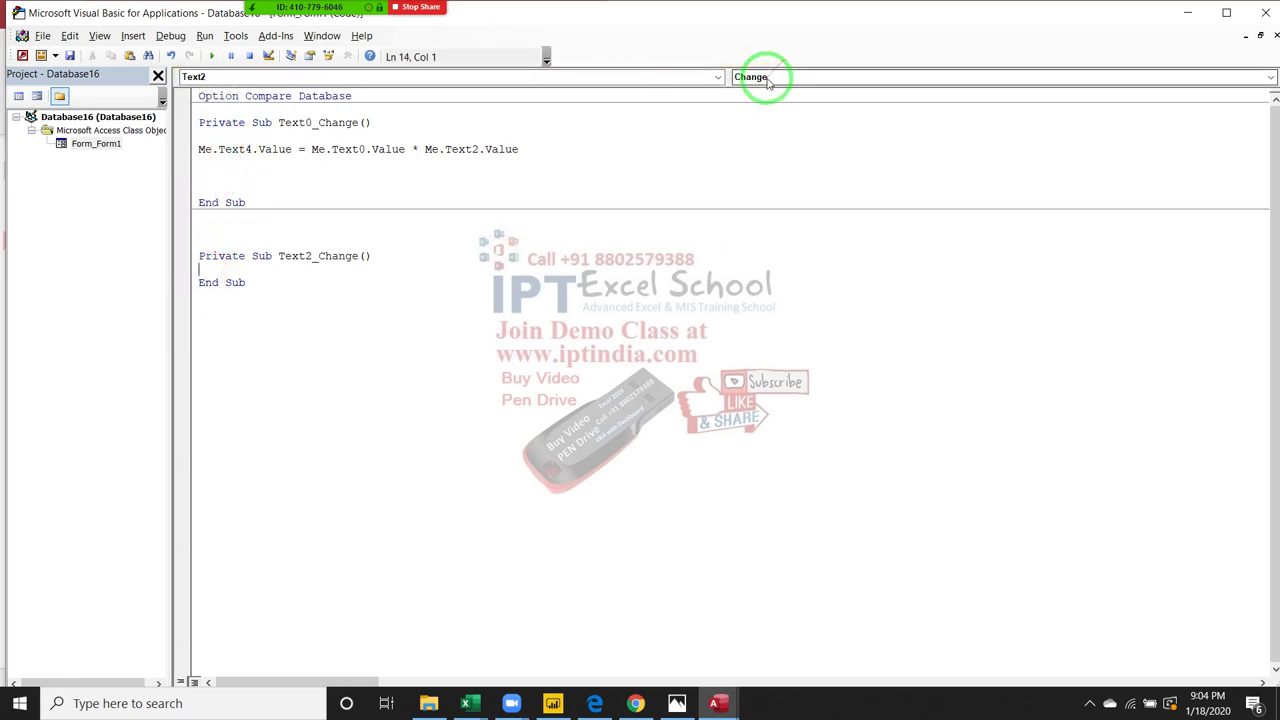
pyautogui.click(357, 149)
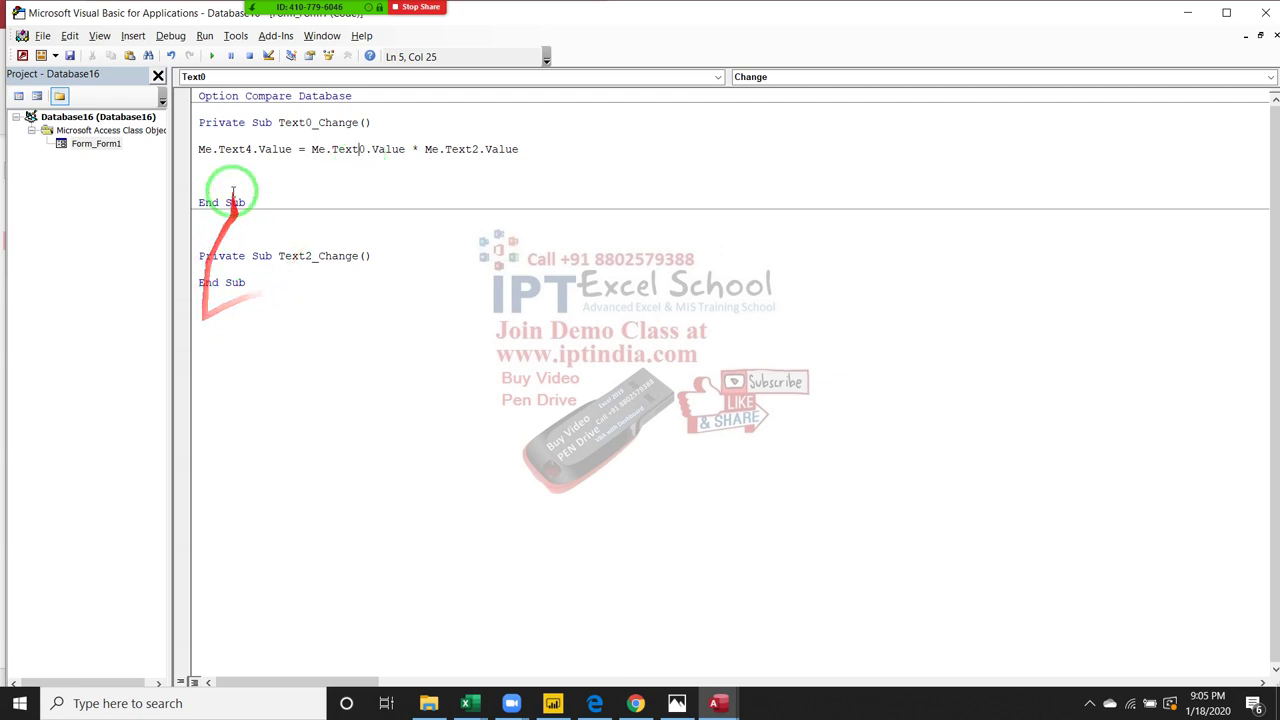
pyautogui.moveTo(200, 149); pyautogui.dragTo(205, 166)
pyautogui.hotkey('ctrl', 'c')
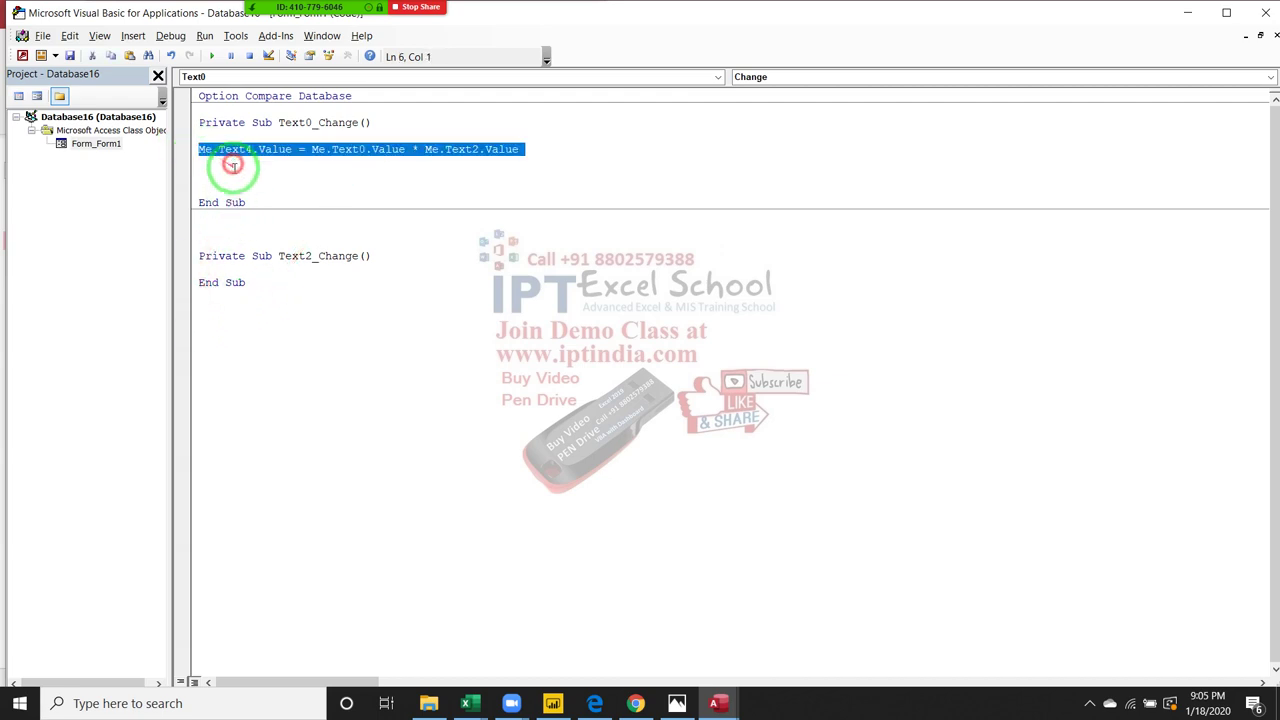
pyautogui.click(217, 269)
pyautogui.hotkey('ctrl', 'v')
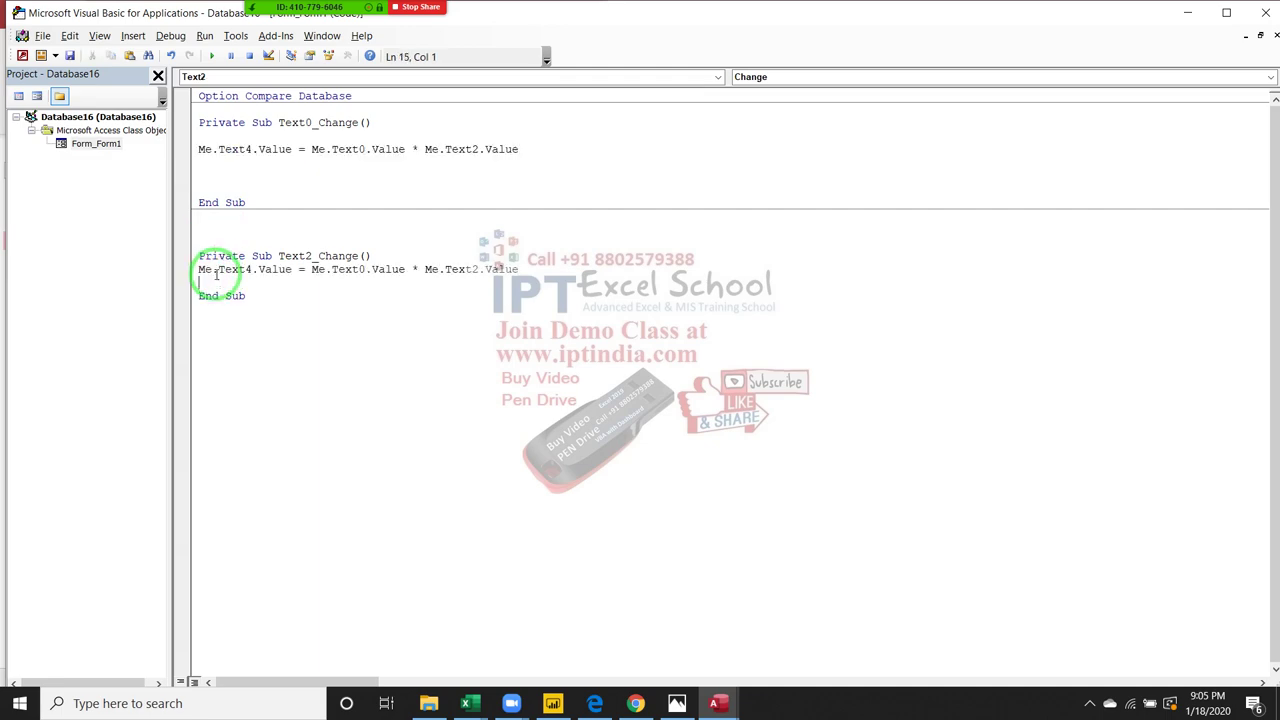
pyautogui.click(221, 298)
pyautogui.click(214, 309)
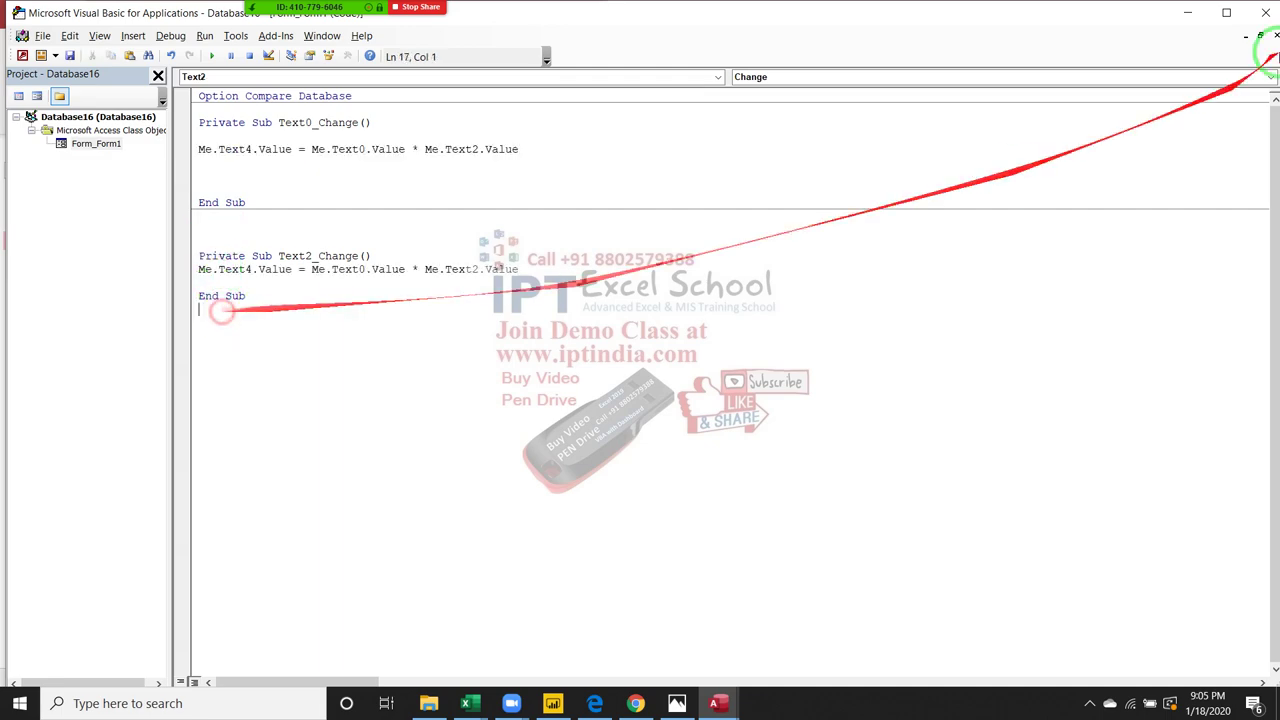
# - Return to Access, save Form1's design, and open the form for data entry
pyautogui.click(1266, 14)
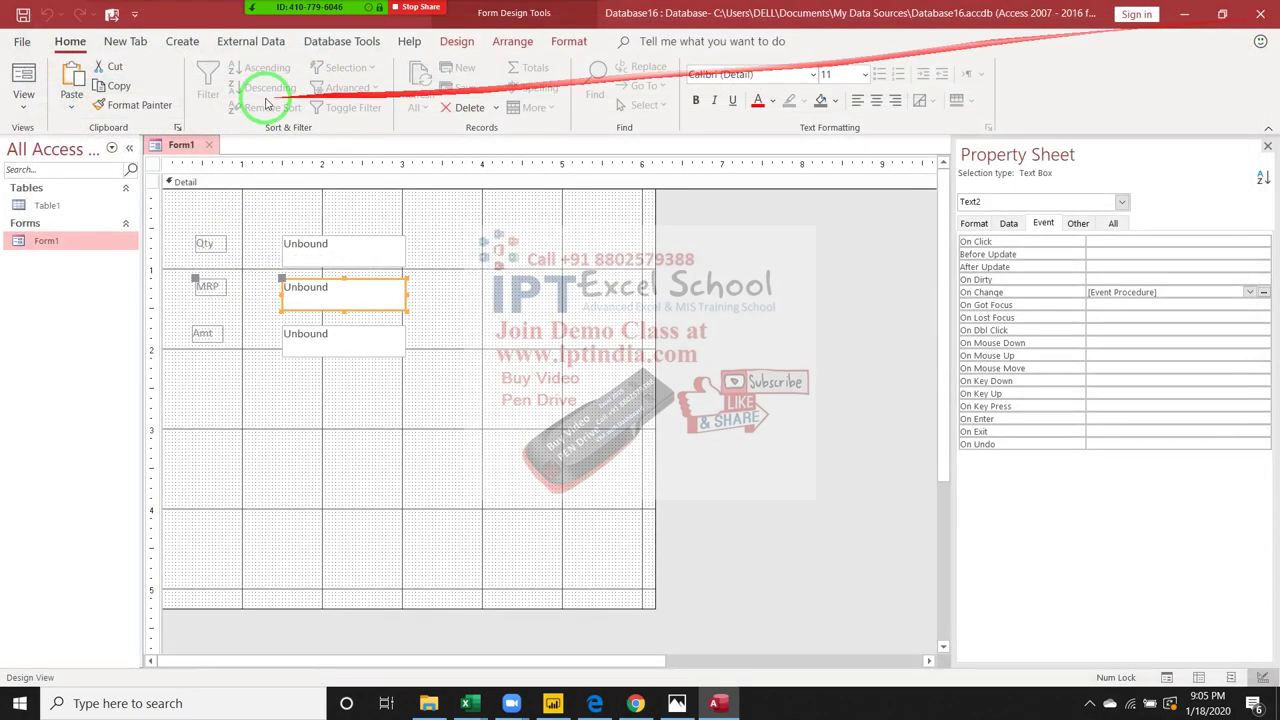
pyautogui.click(20, 43)
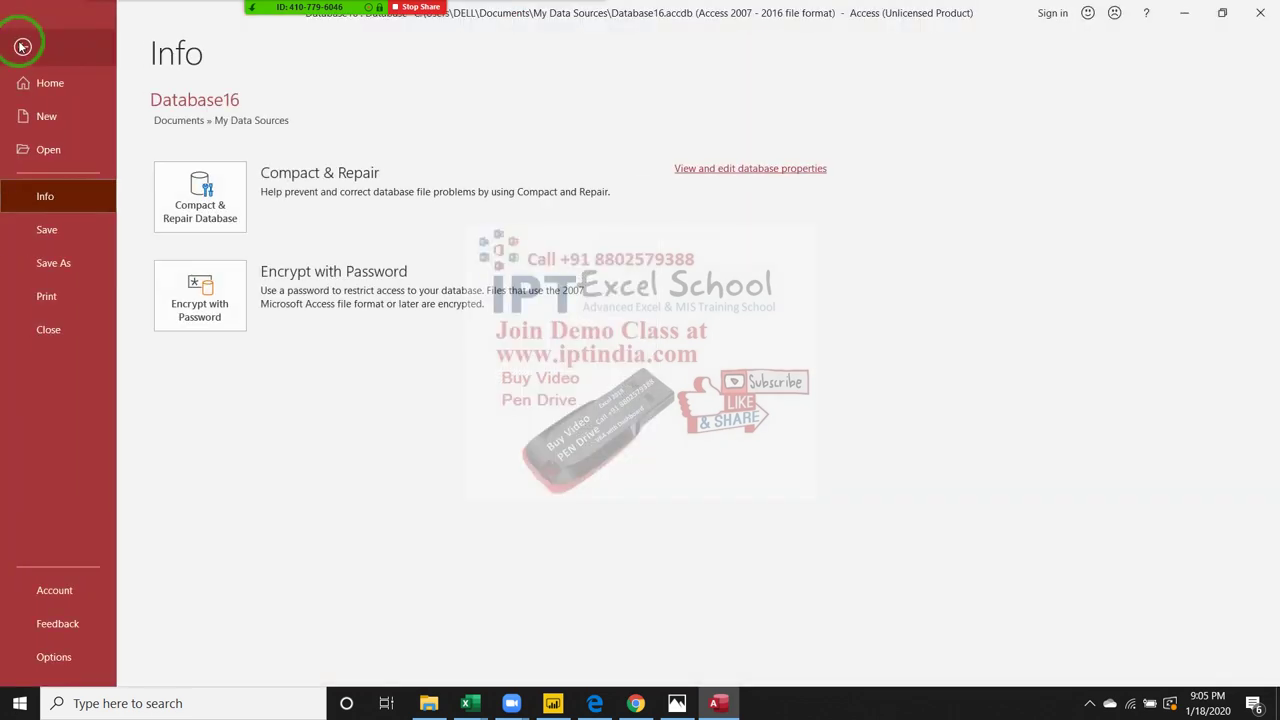
pyautogui.click(22, 46)
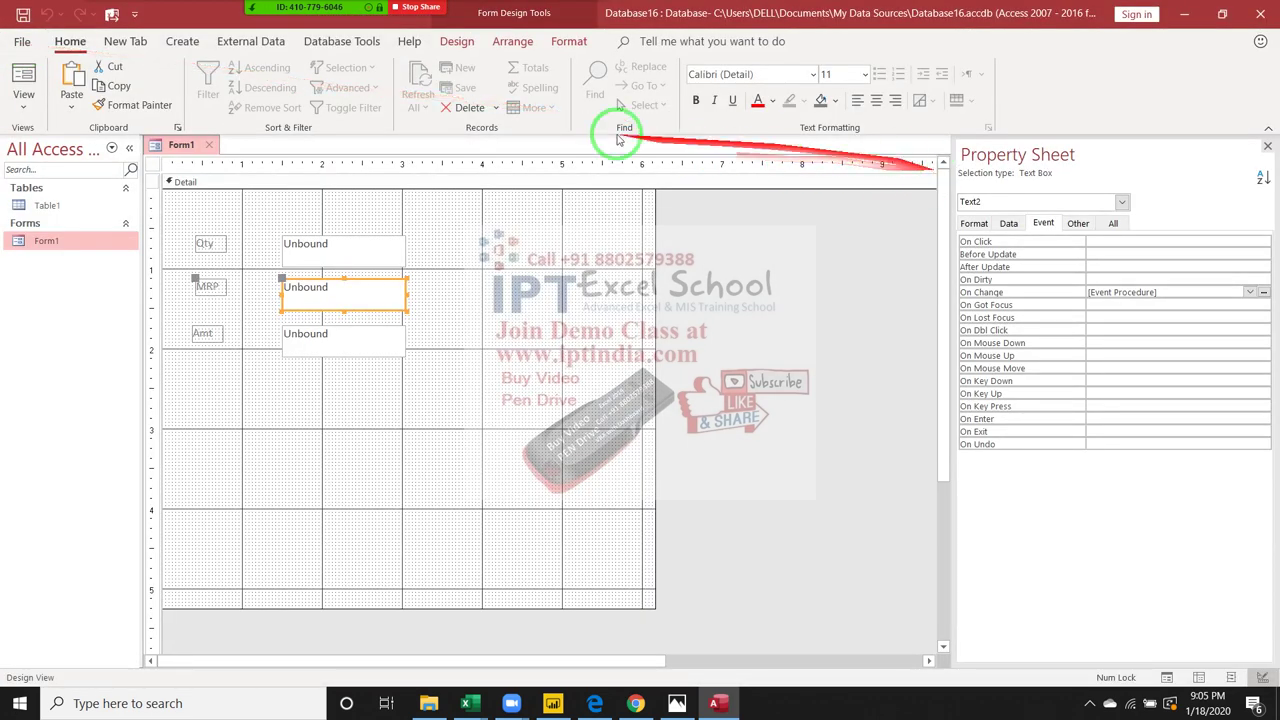
pyautogui.click(211, 145)
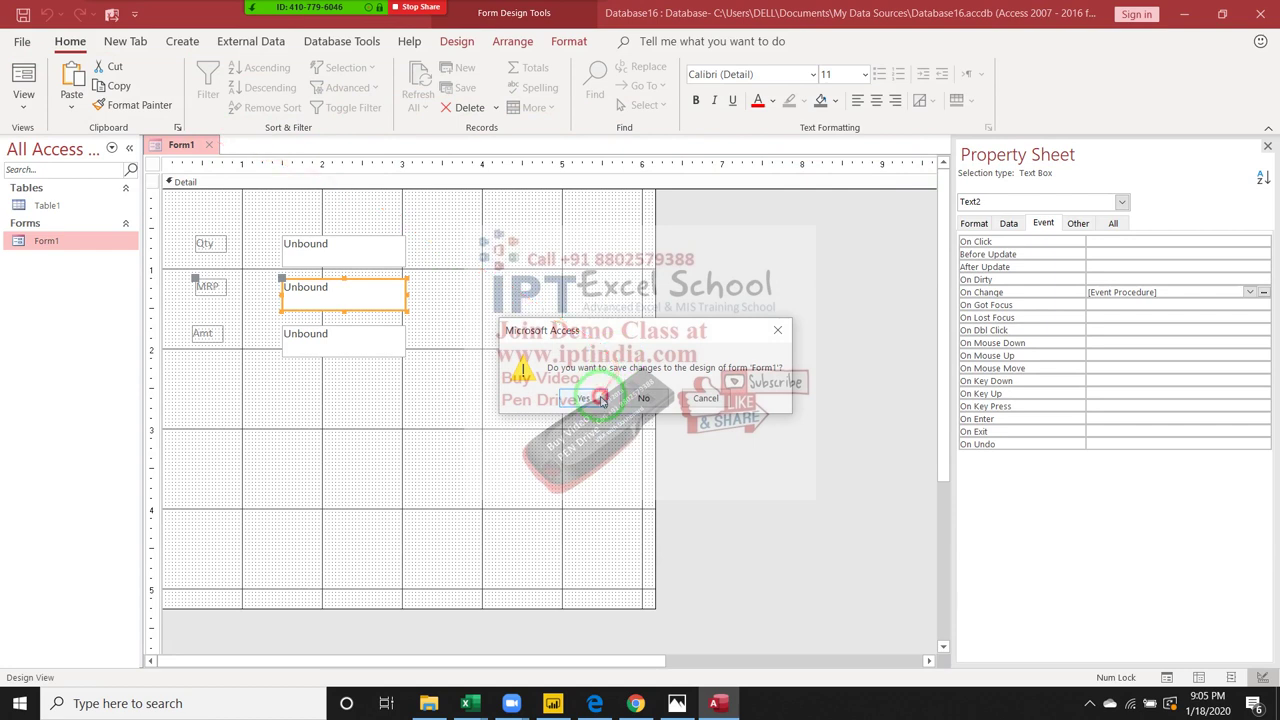
pyautogui.click(590, 400)
pyautogui.doubleClick(114, 243)
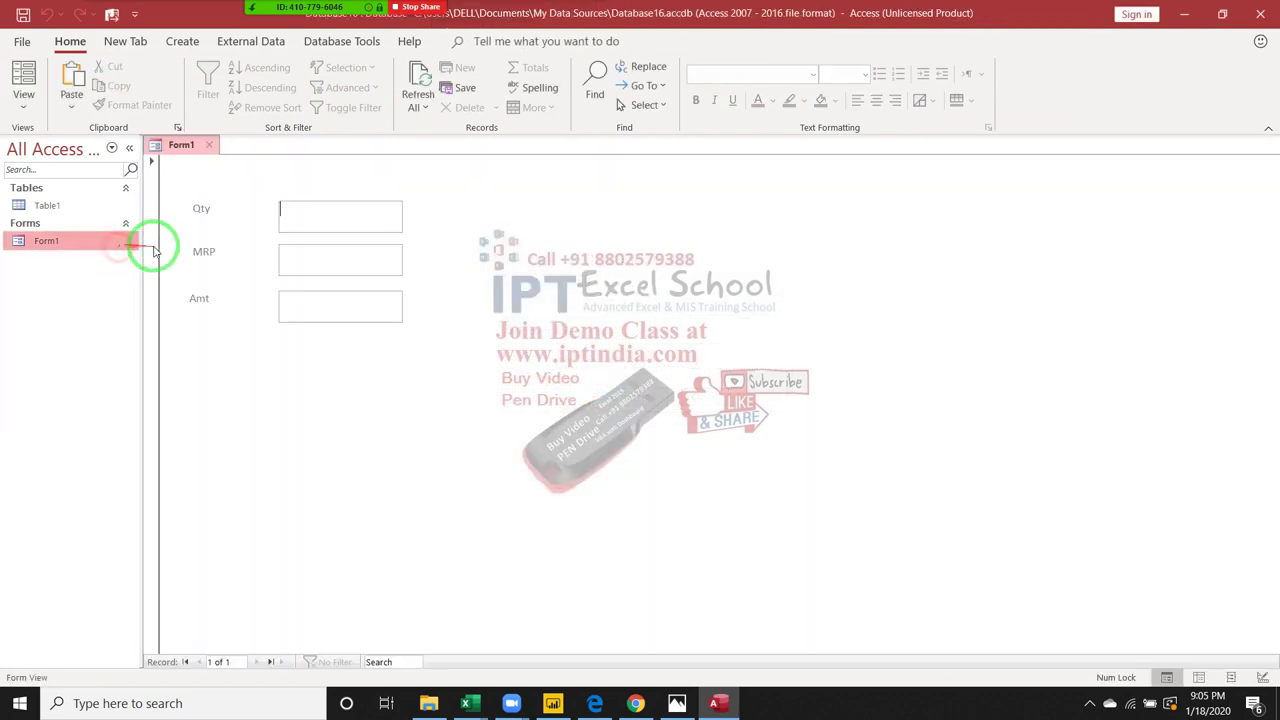
pyautogui.click(325, 305)
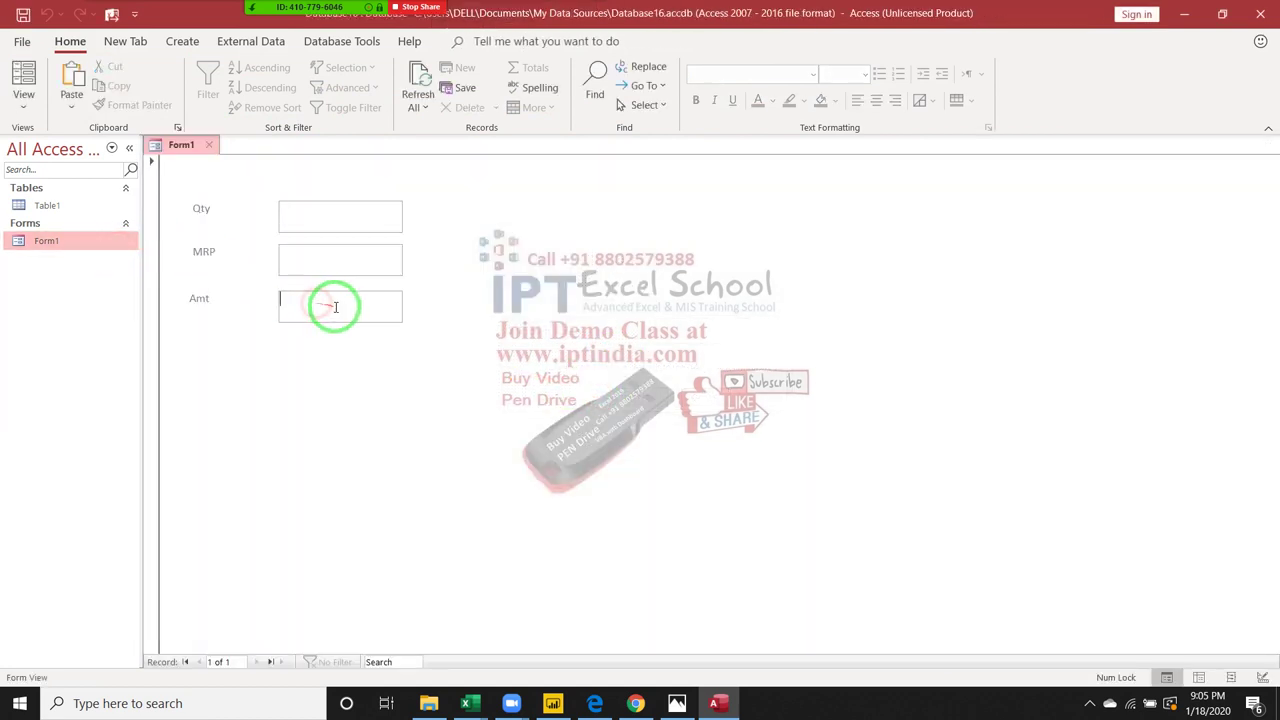
# - Edit the Qty and MRP boxes, typing 836 for Qty, and commit each entry
pyautogui.click(318, 221)
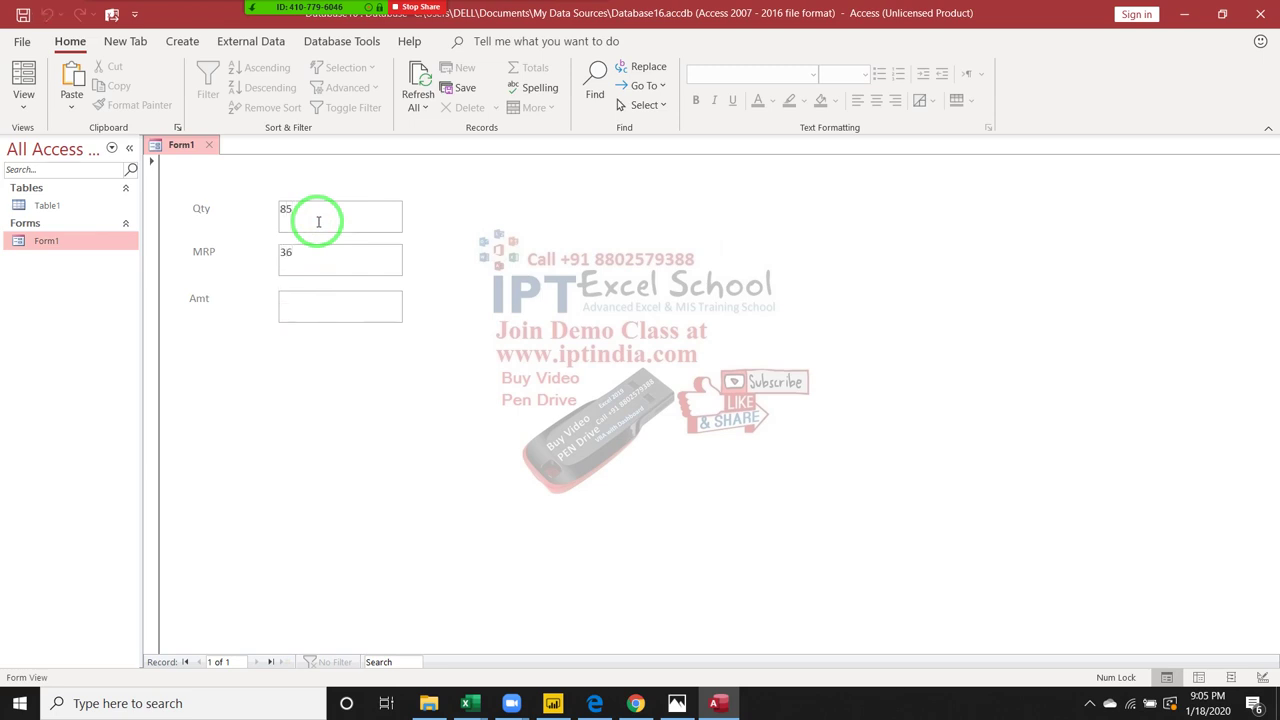
pyautogui.click(309, 246)
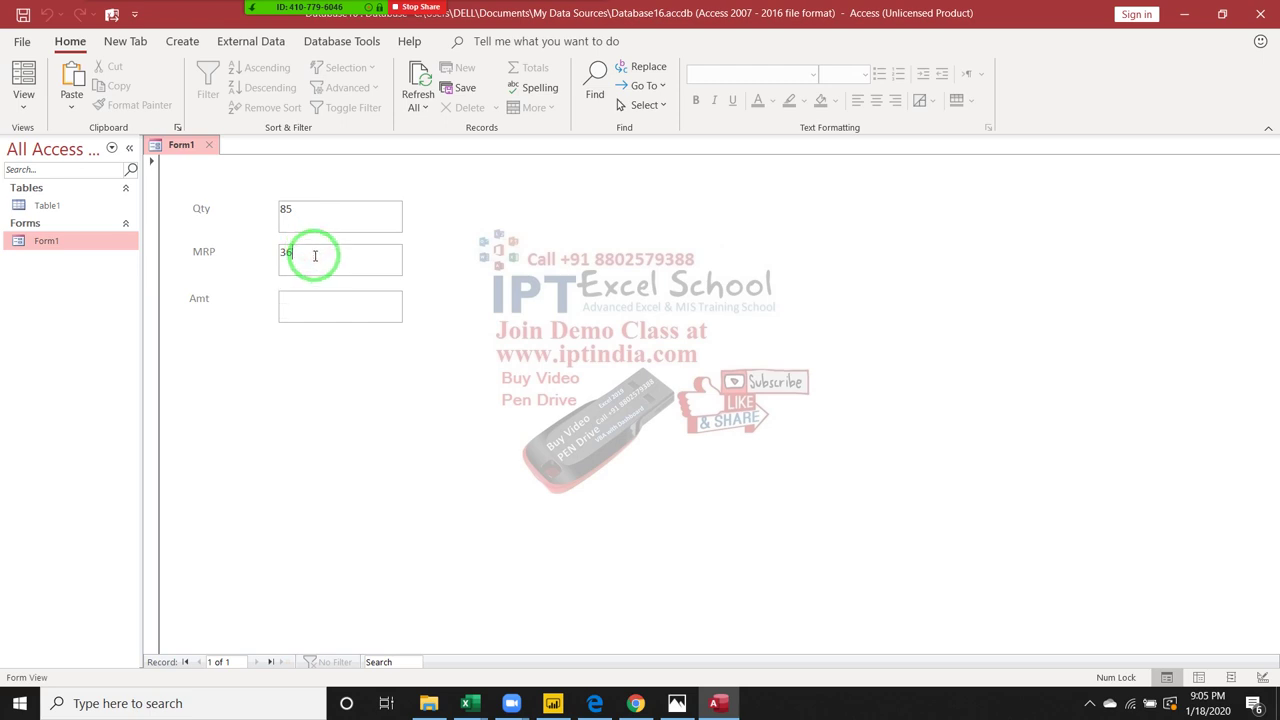
pyautogui.click(315, 221)
pyautogui.write('8')
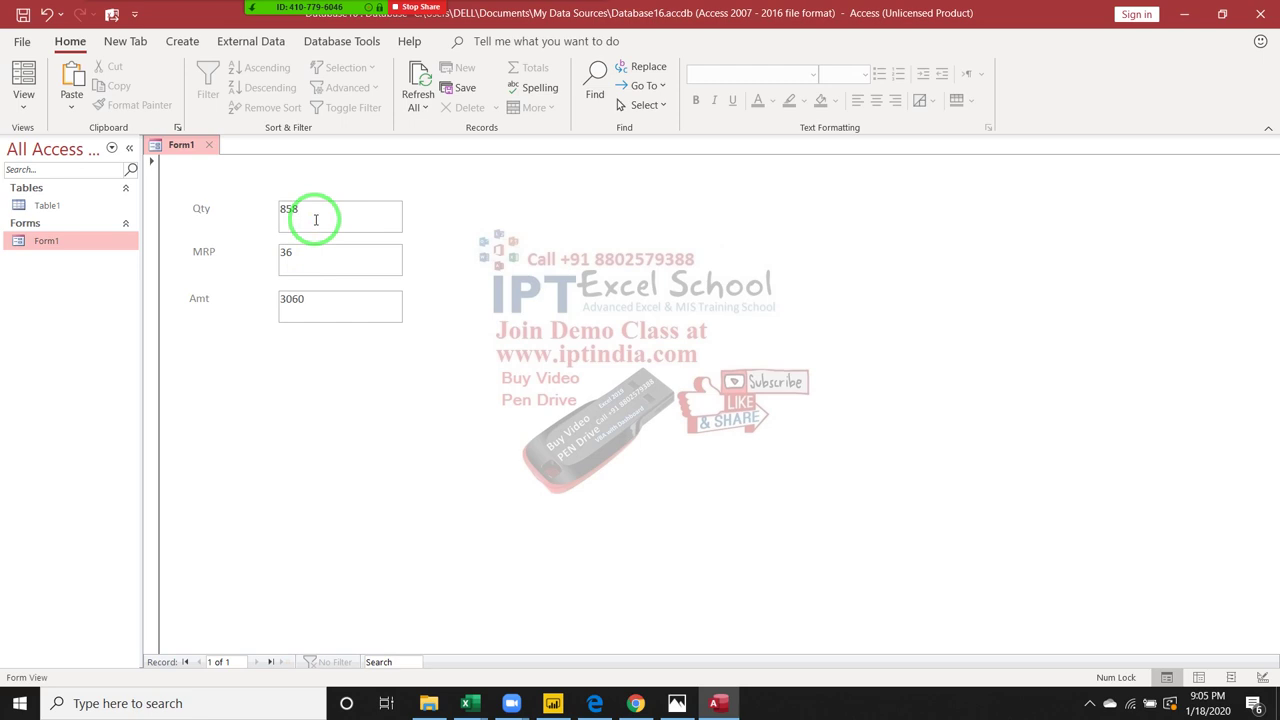
pyautogui.click(305, 254)
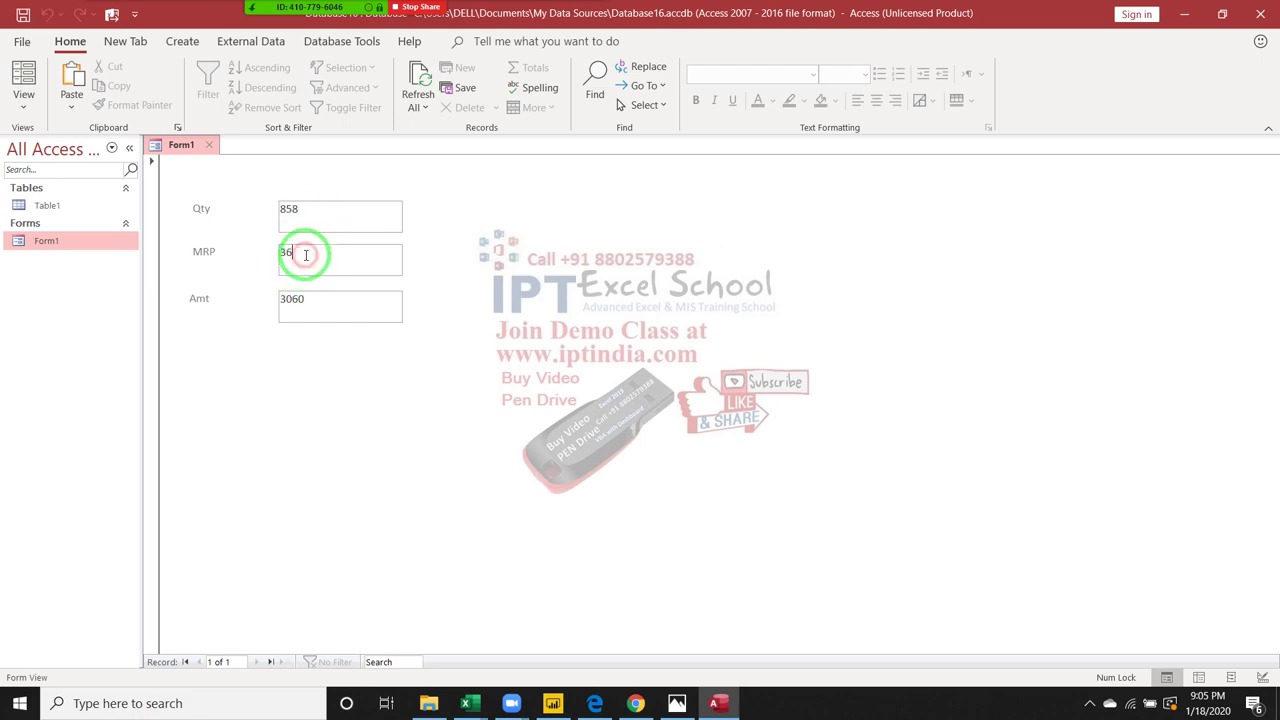
pyautogui.write('6')
pyautogui.doubleClick(298, 213)
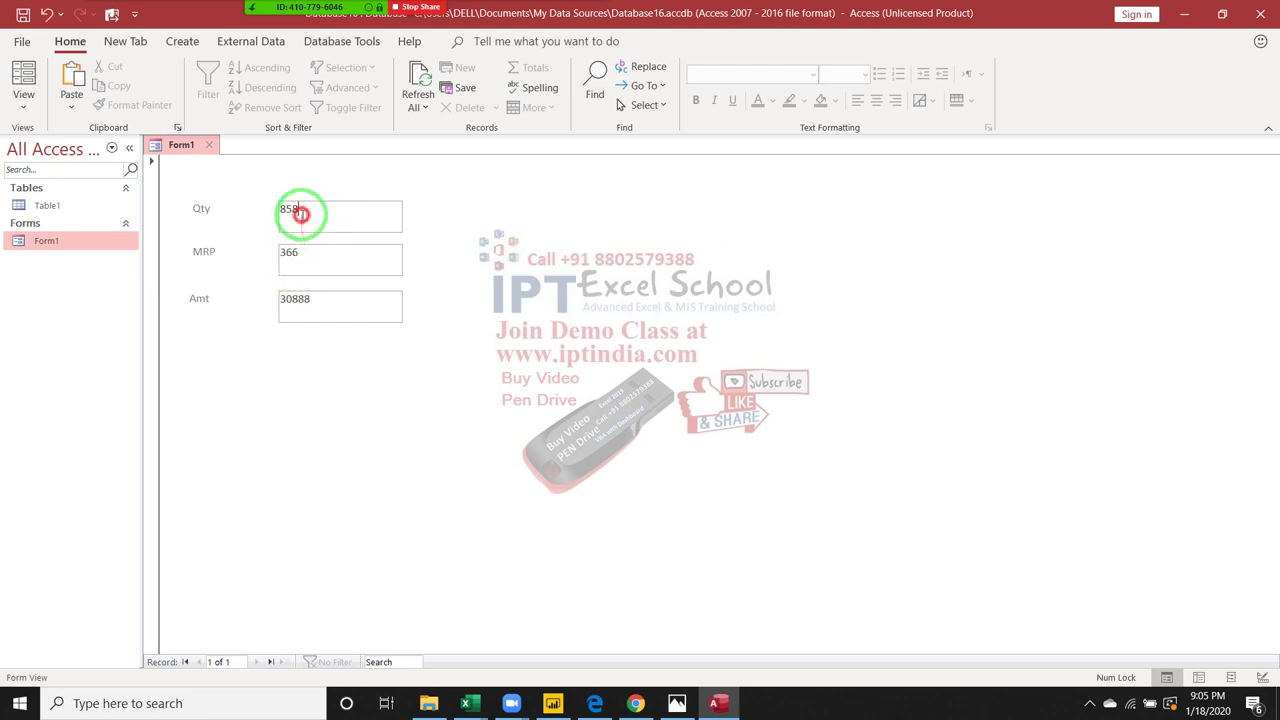
pyautogui.write('8')
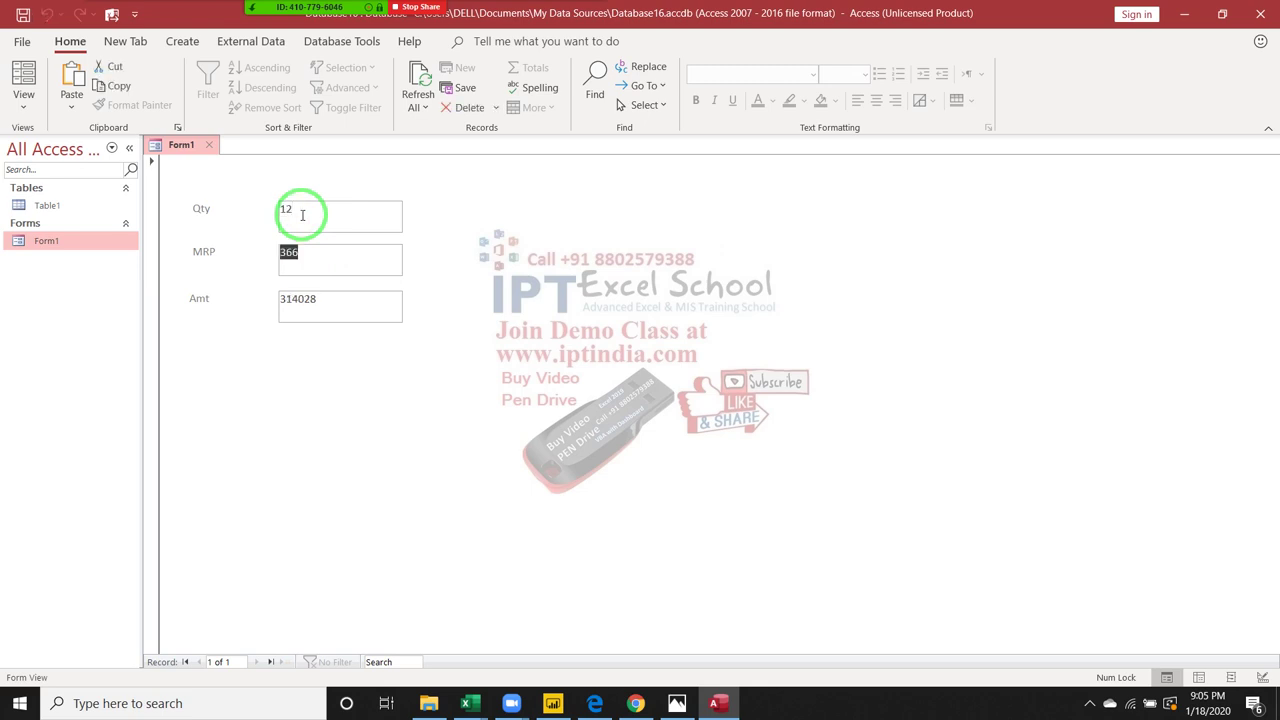
pyautogui.write('36')
pyautogui.press('Tab')
pyautogui.click(300, 258)
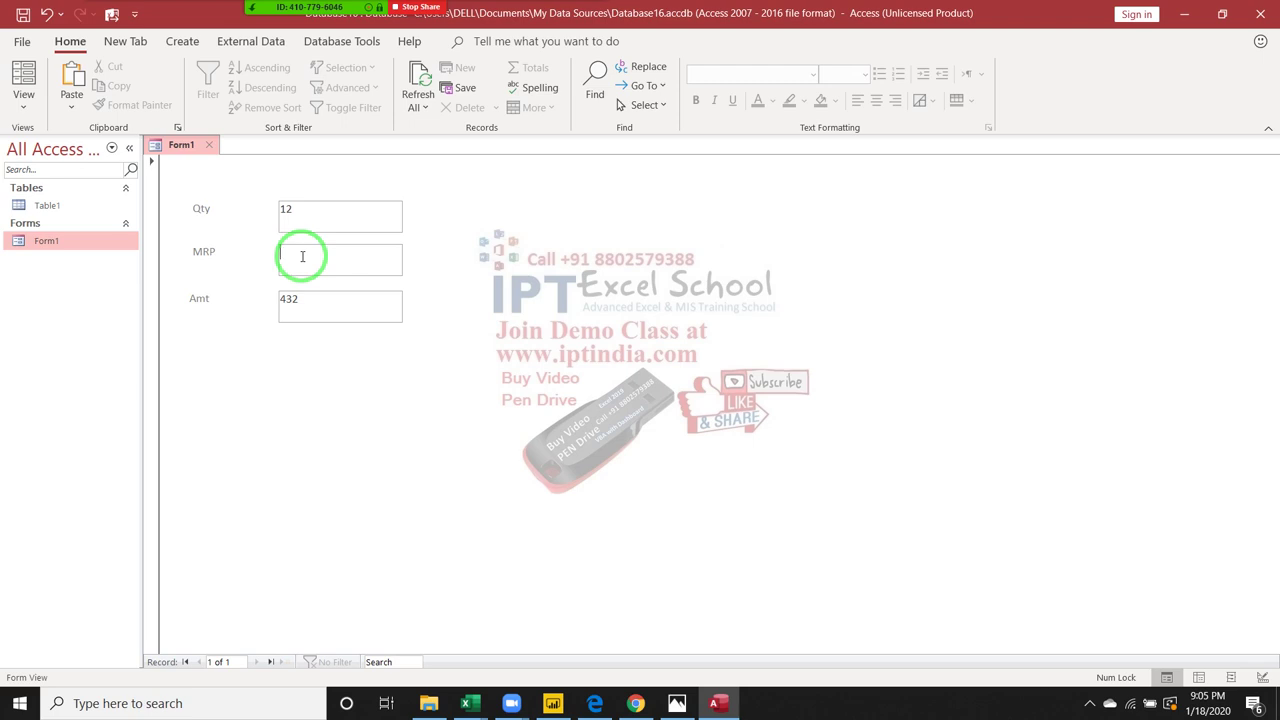
pyautogui.press('Tab')
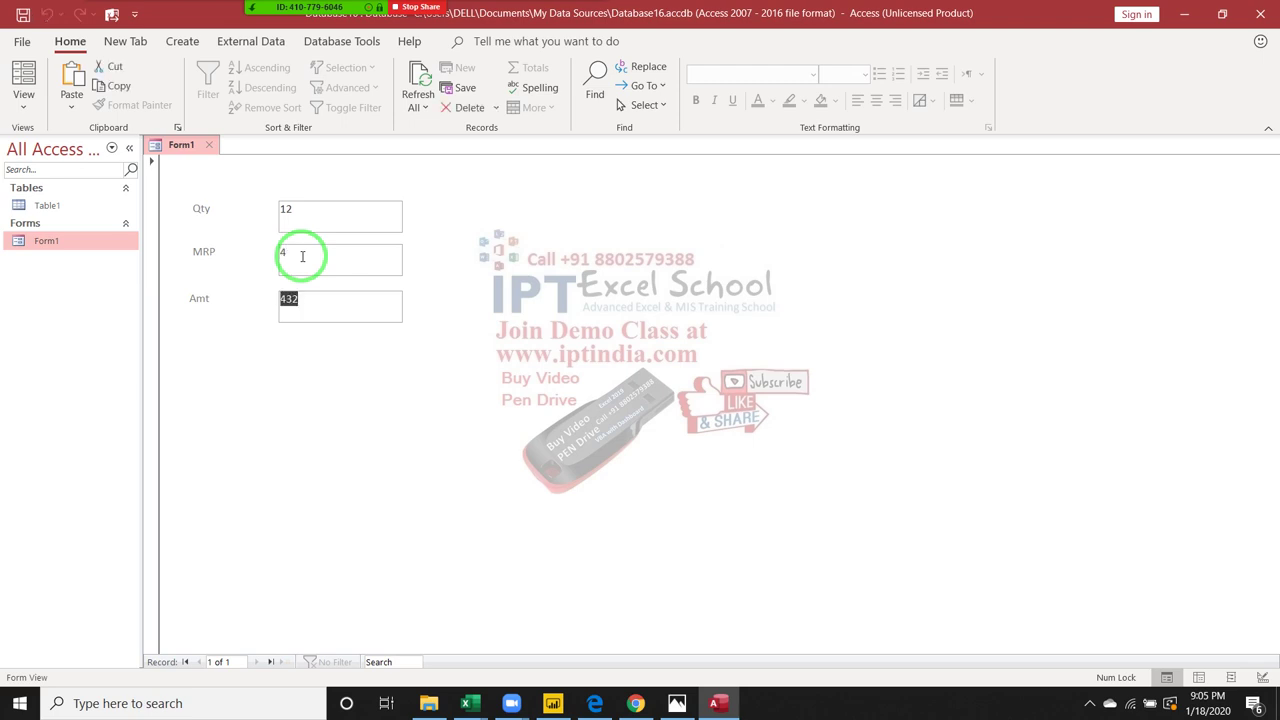
# - Set MRP to 6 so Amt shows 48, then bring up the window switcher
pyautogui.doubleClick(302, 256)
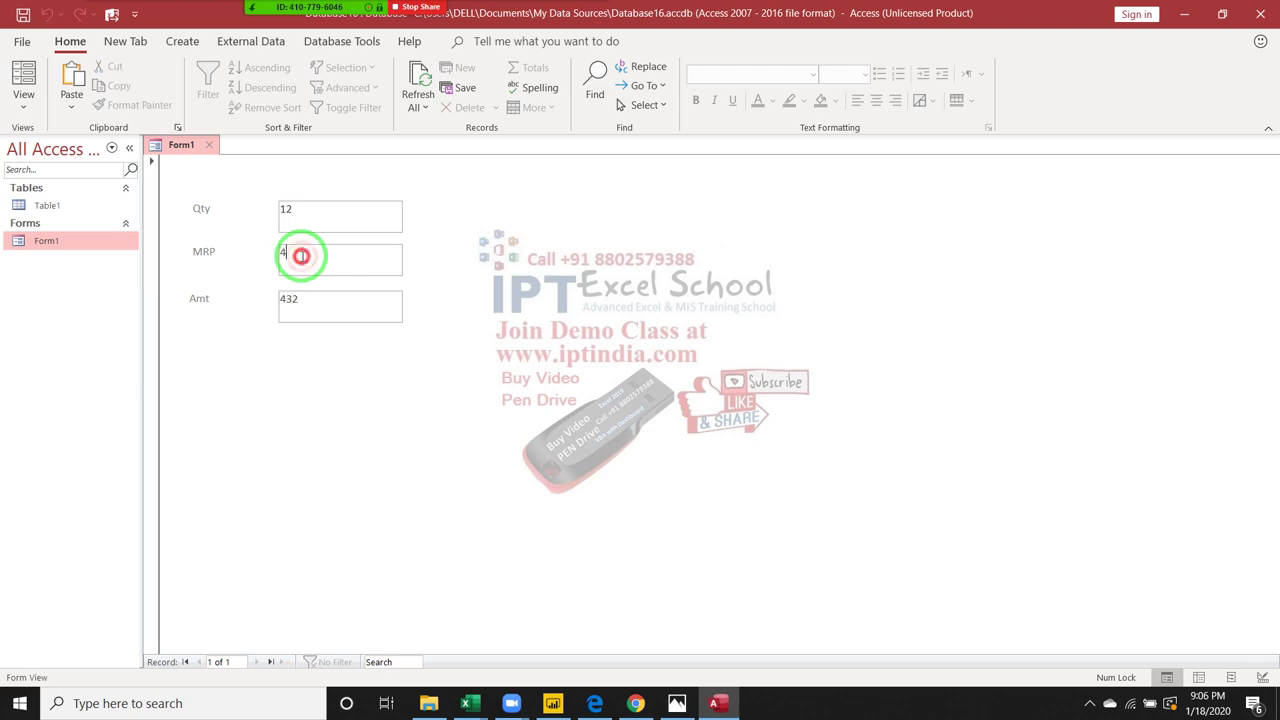
pyautogui.write('6')
pyautogui.press('Tab')
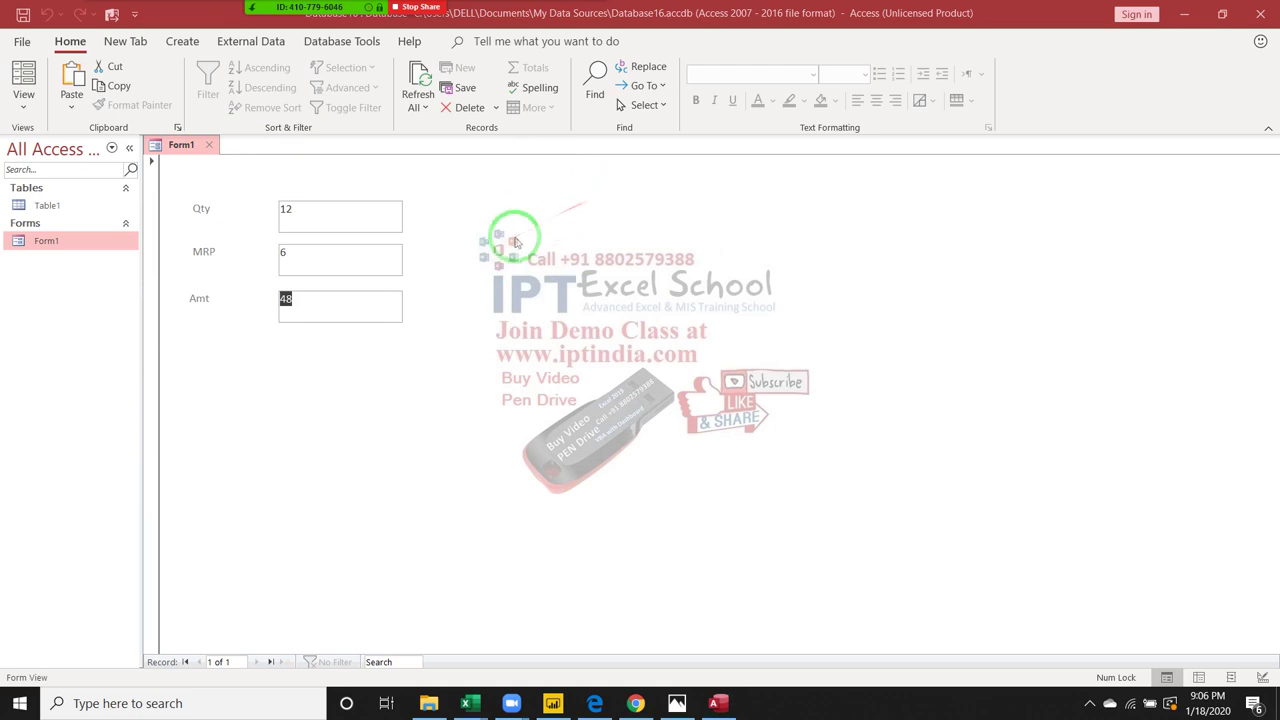
pyautogui.hotkey('alt', 'Tab')
pyautogui.hotkey('alt', 'Tab')
pyautogui.hotkey('alt', 'Tab')
pyautogui.hotkey('alt', 'Tab')
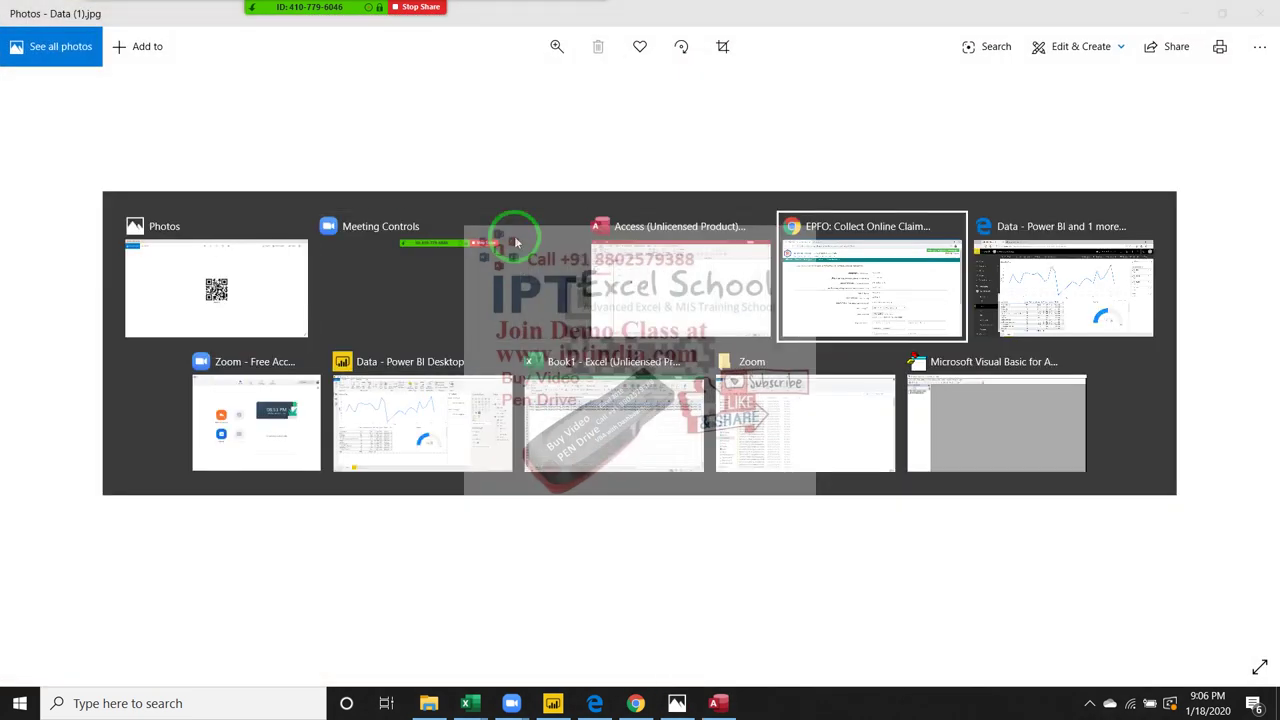
pyautogui.hotkey('alt', 'shift', 'Tab')
pyautogui.hotkey('alt', 'shift', 'Tab')
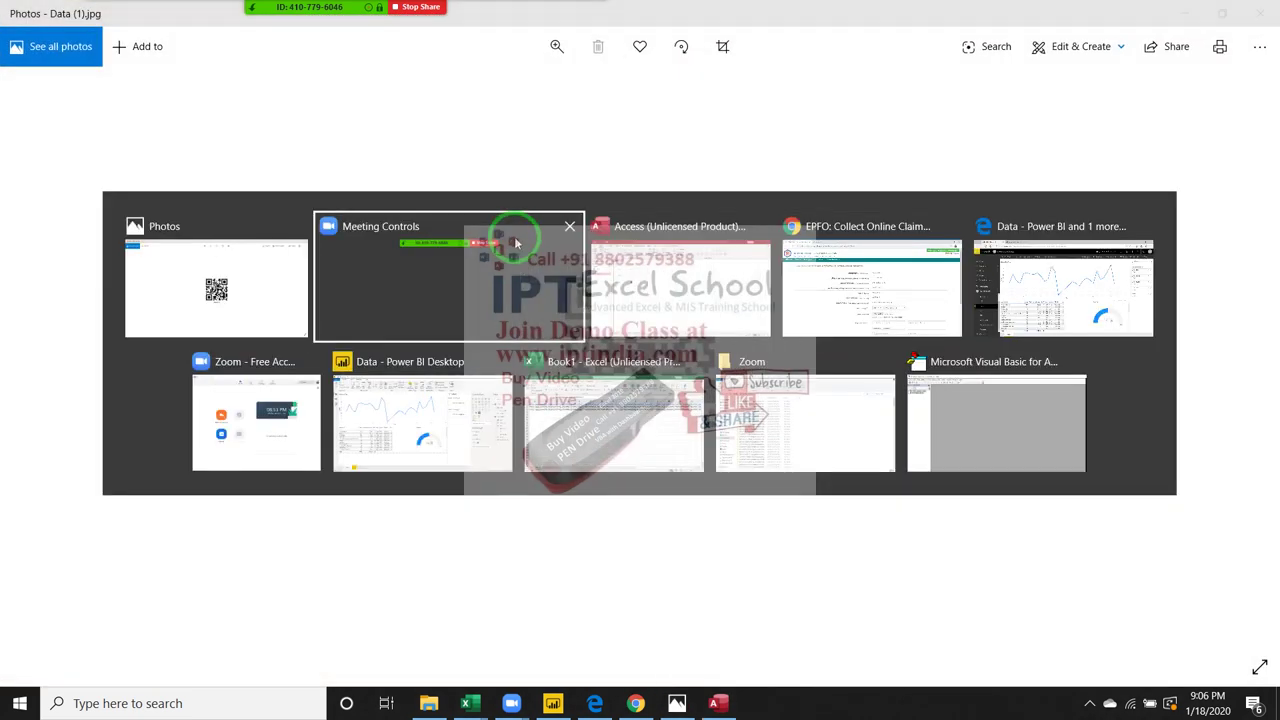
# - Briefly bring the VBA editor forward, then restore Access showing Form1 with Amt 48
pyautogui.click(1043, 397)
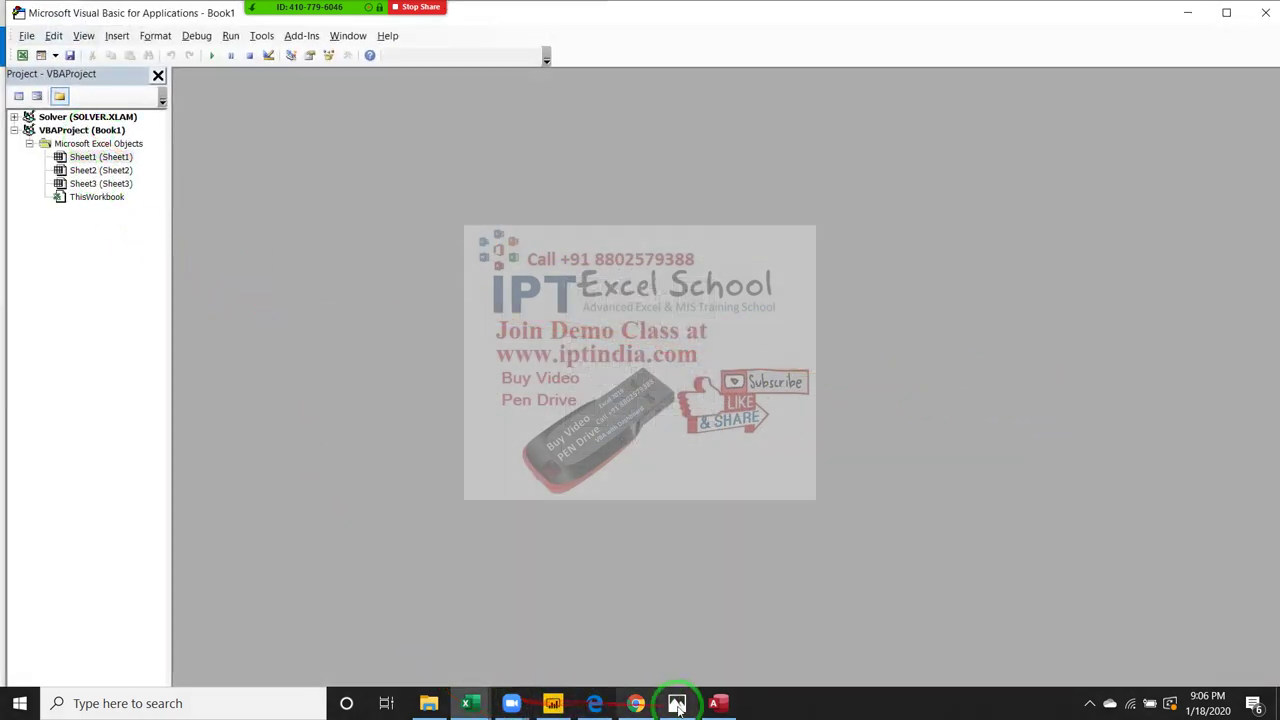
pyautogui.click(720, 704)
pyautogui.click(720, 704)
pyautogui.click(720, 704)
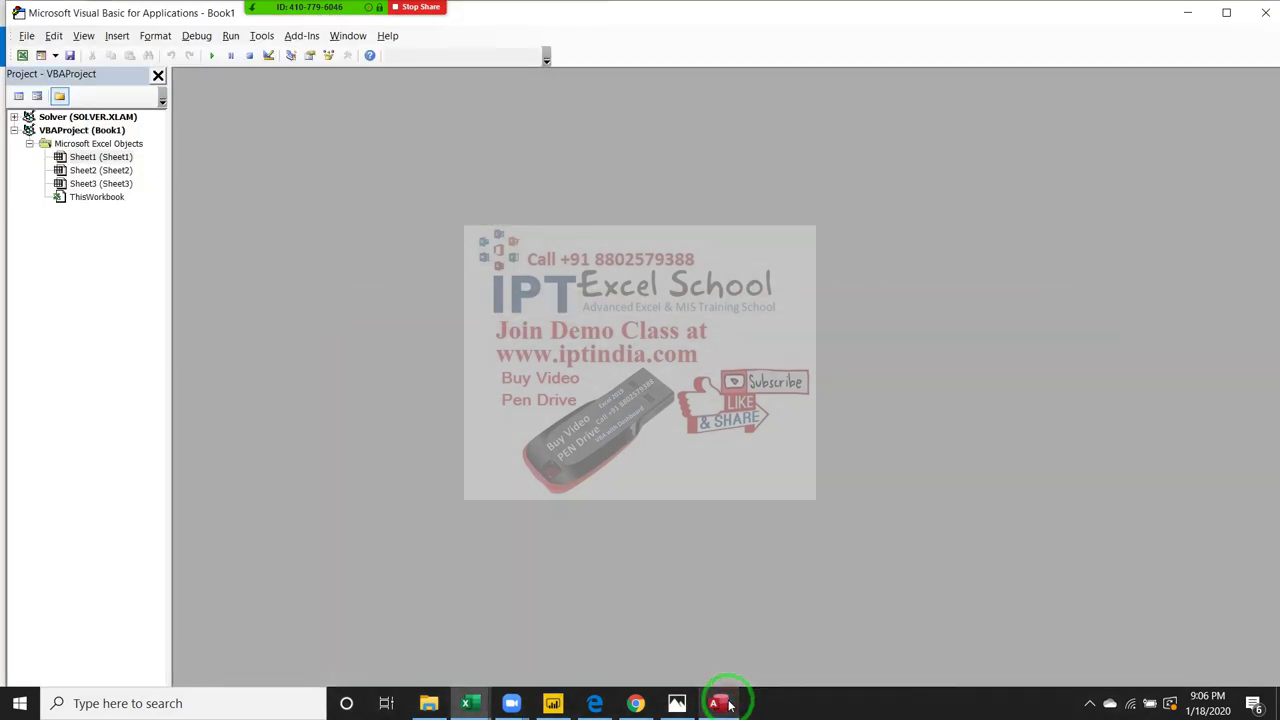
pyautogui.click(720, 704)
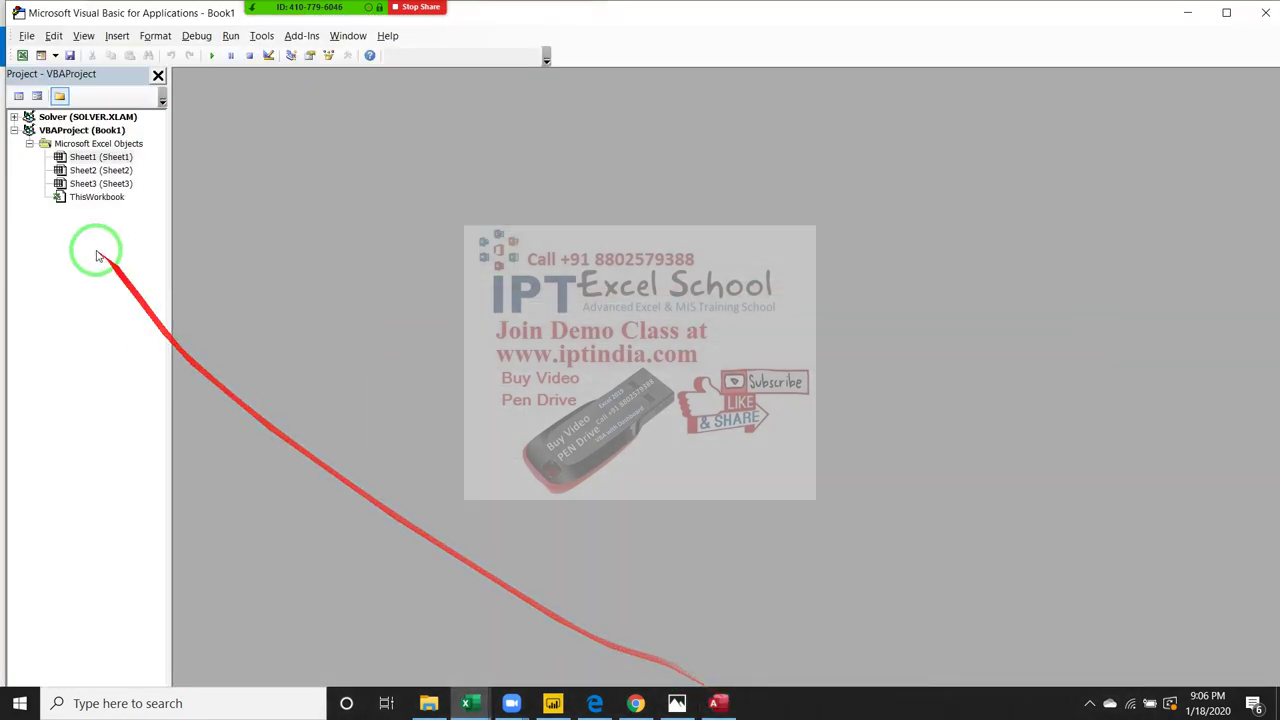
pyautogui.click(100, 157)
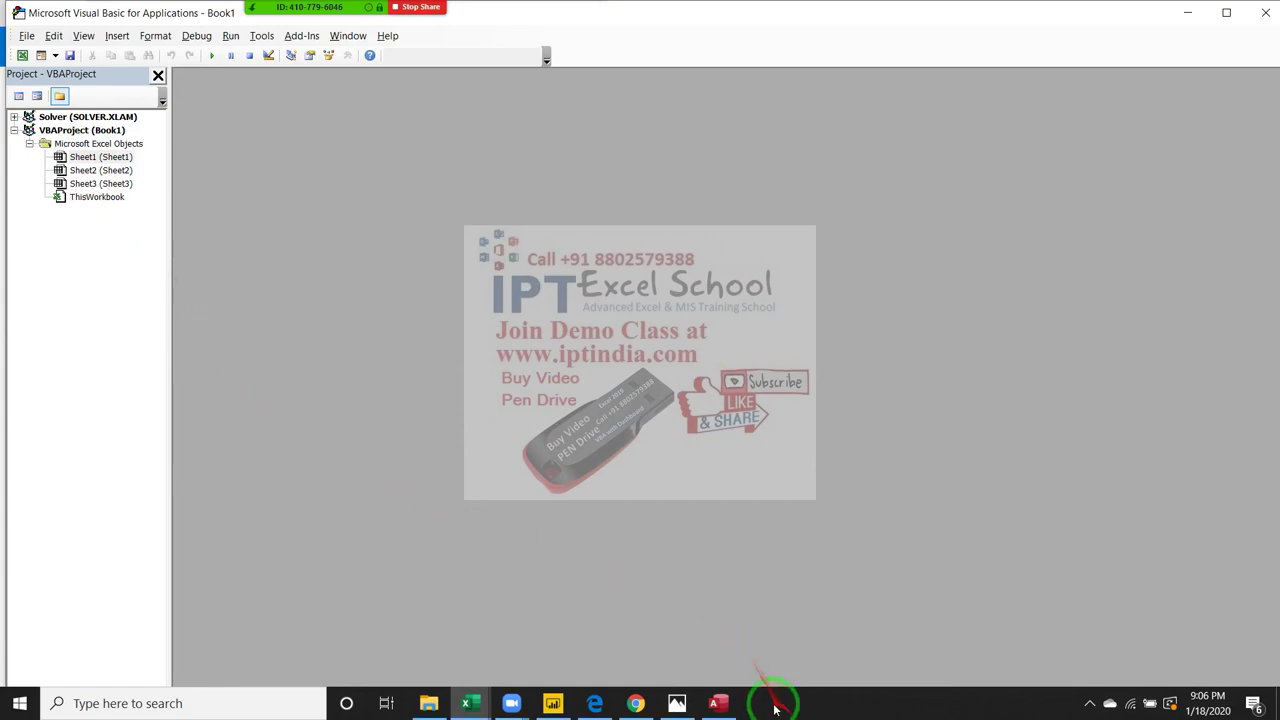
pyautogui.click(727, 708)
pyautogui.click(177, 146)
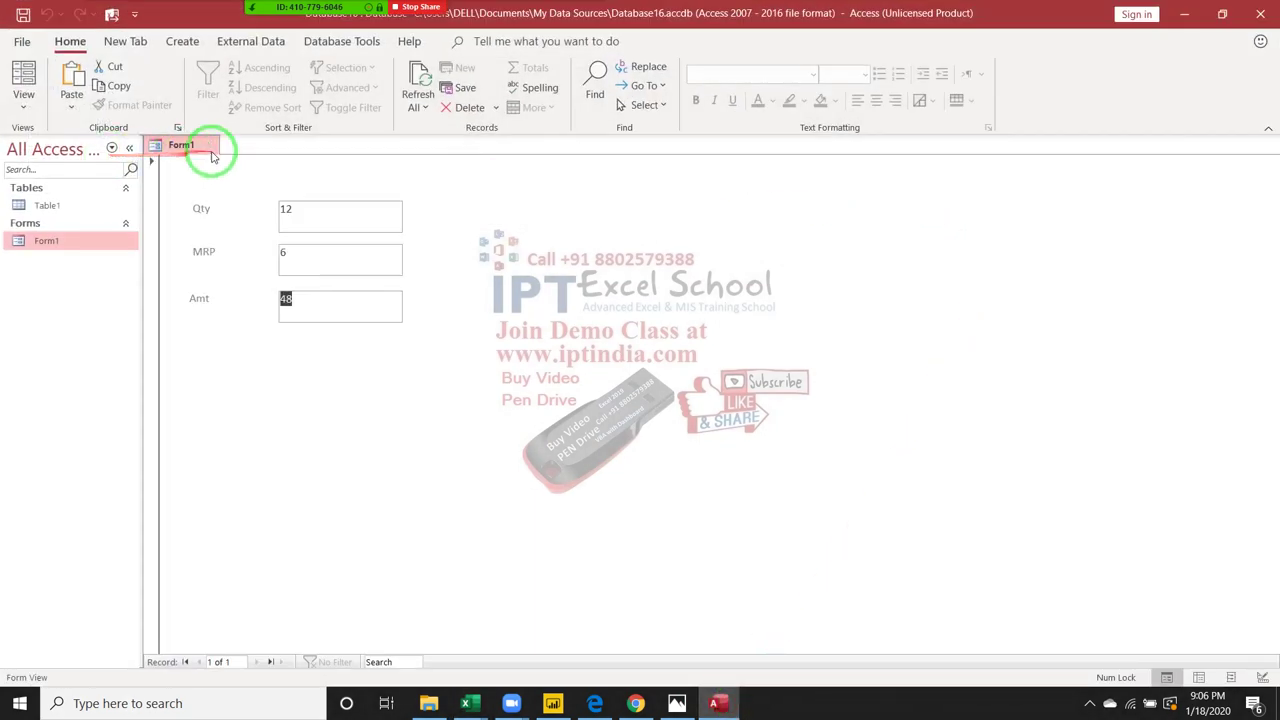
# - Close the running form, reopen Form1 in Design View, and select the Qty box
pyautogui.click(213, 146)
pyautogui.rightClick(120, 240)
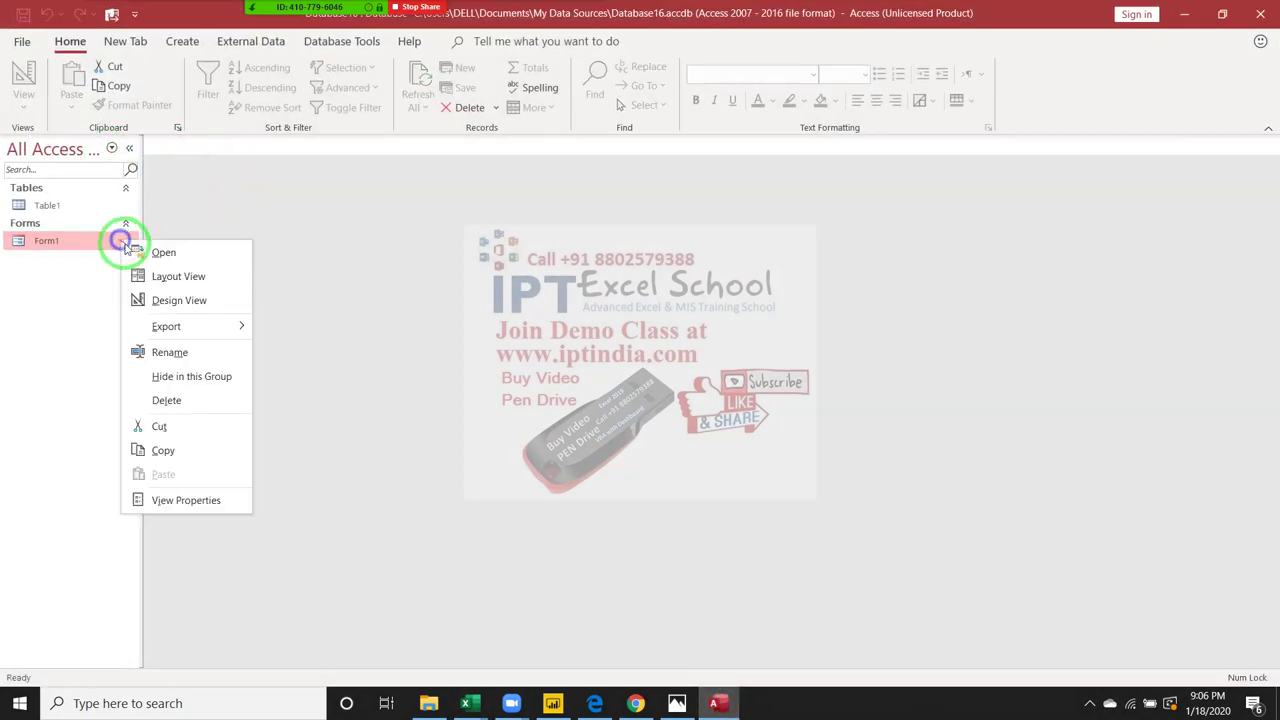
pyautogui.click(190, 314)
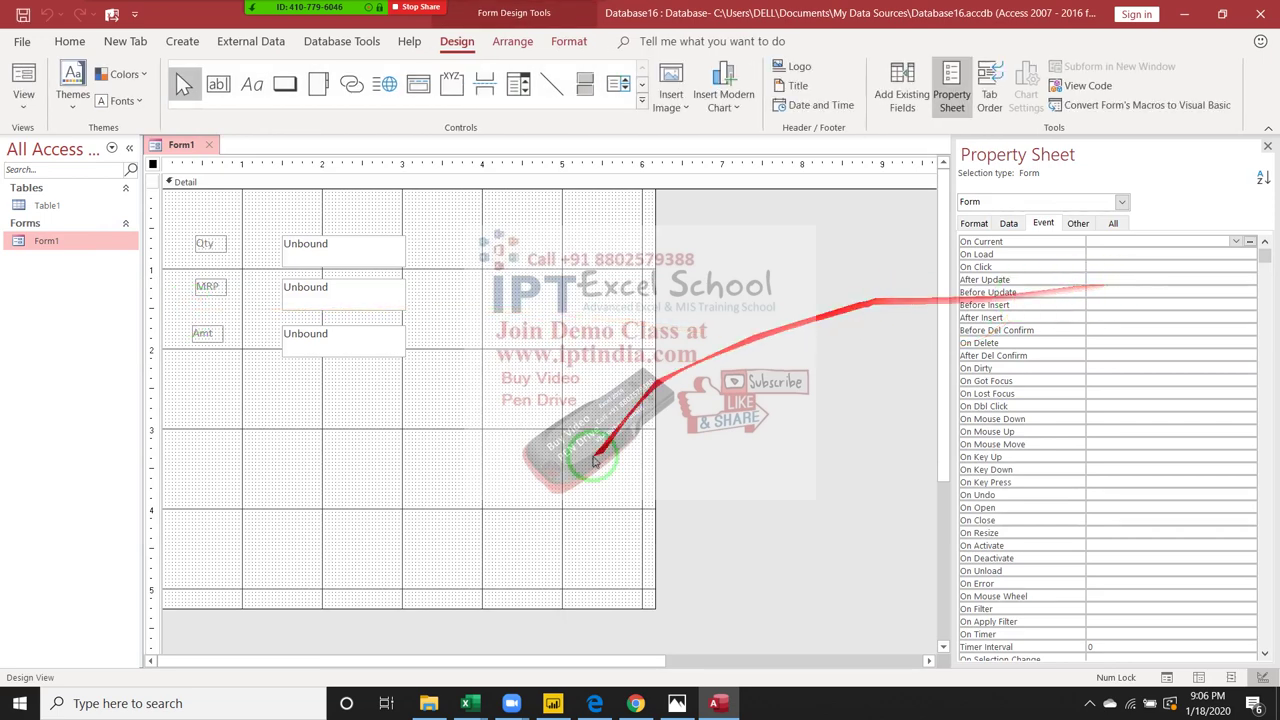
pyautogui.click(325, 255)
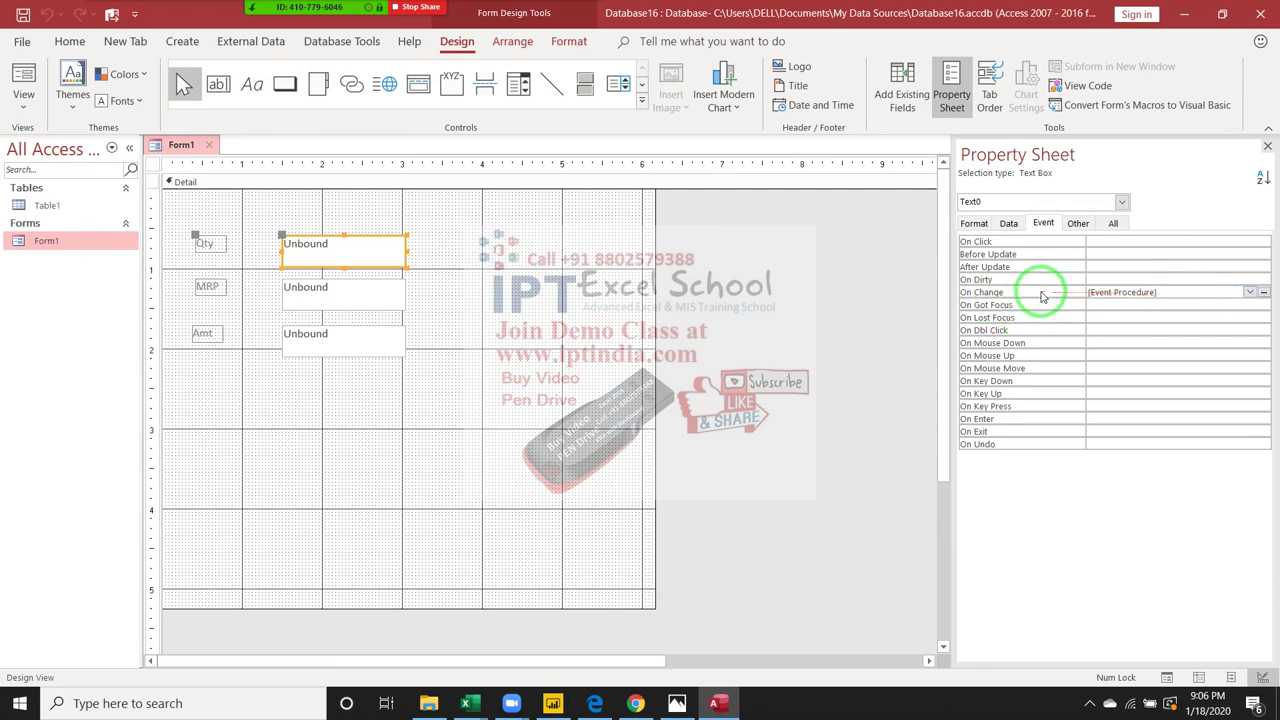
# - Start a Code Builder event procedure for the Qty box's After Update event
pyautogui.click(1115, 279)
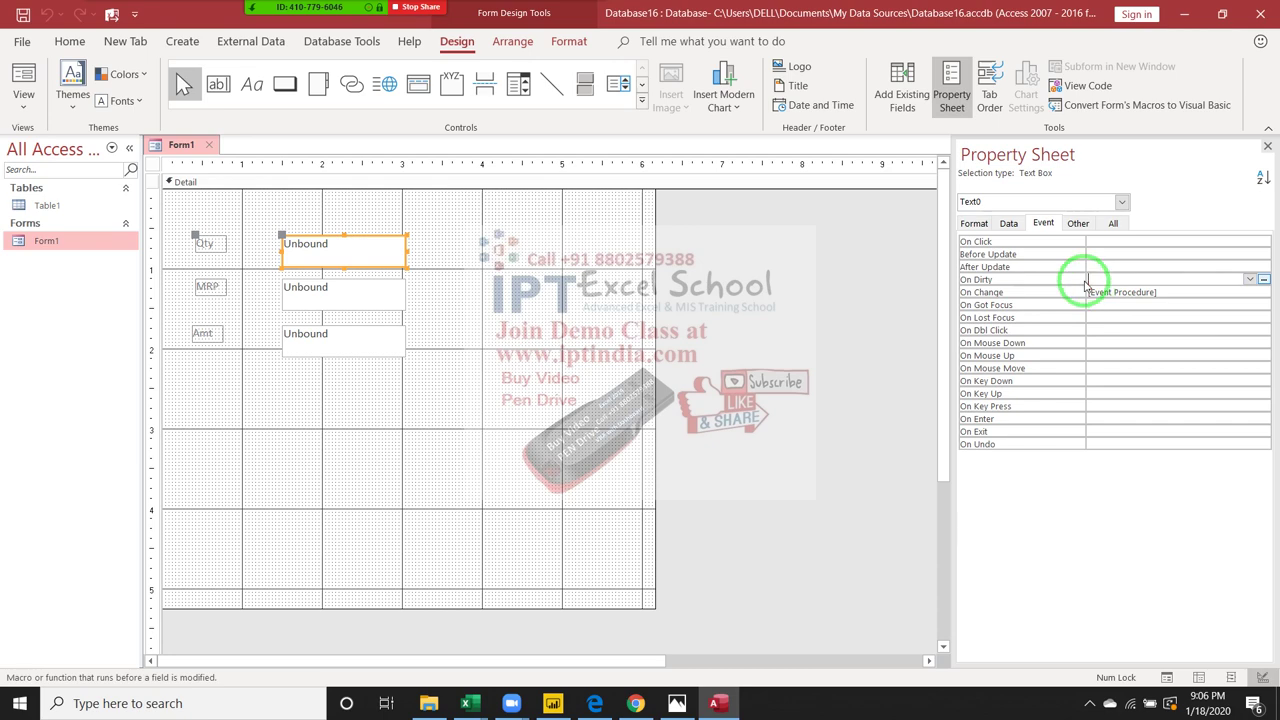
pyautogui.click(1112, 267)
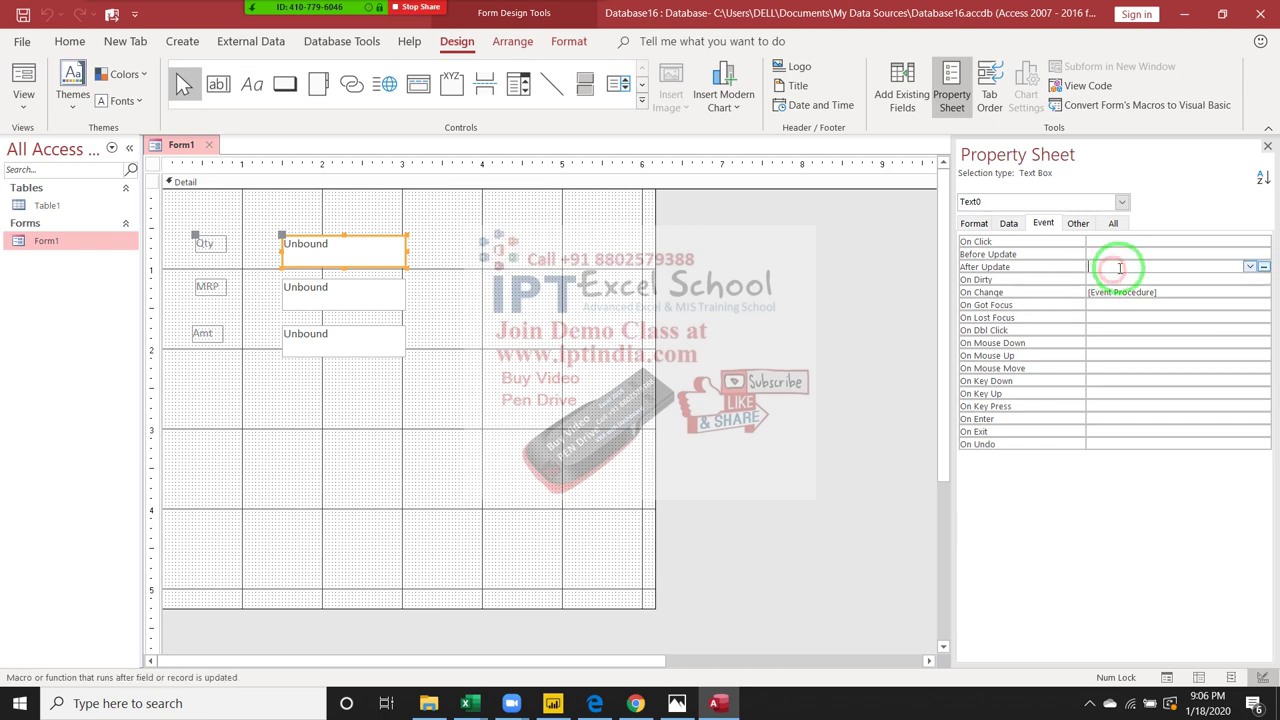
pyautogui.click(1264, 267)
pyautogui.doubleClick(570, 209)
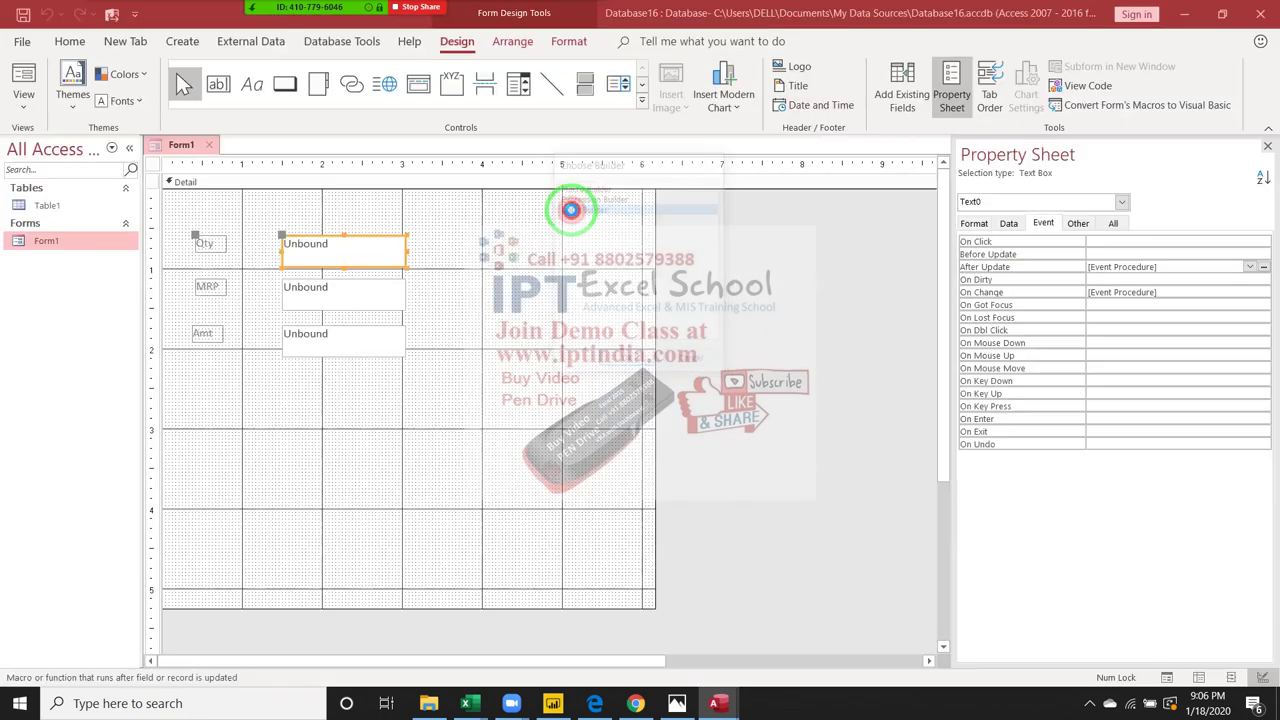
# - Add a Text2_AfterUpdate procedure with the pasted Amt = Qty × MRP line, then return to Access
pyautogui.write('Me.Text4.Value = Me.Text0.Value * Me.Text2.Value')
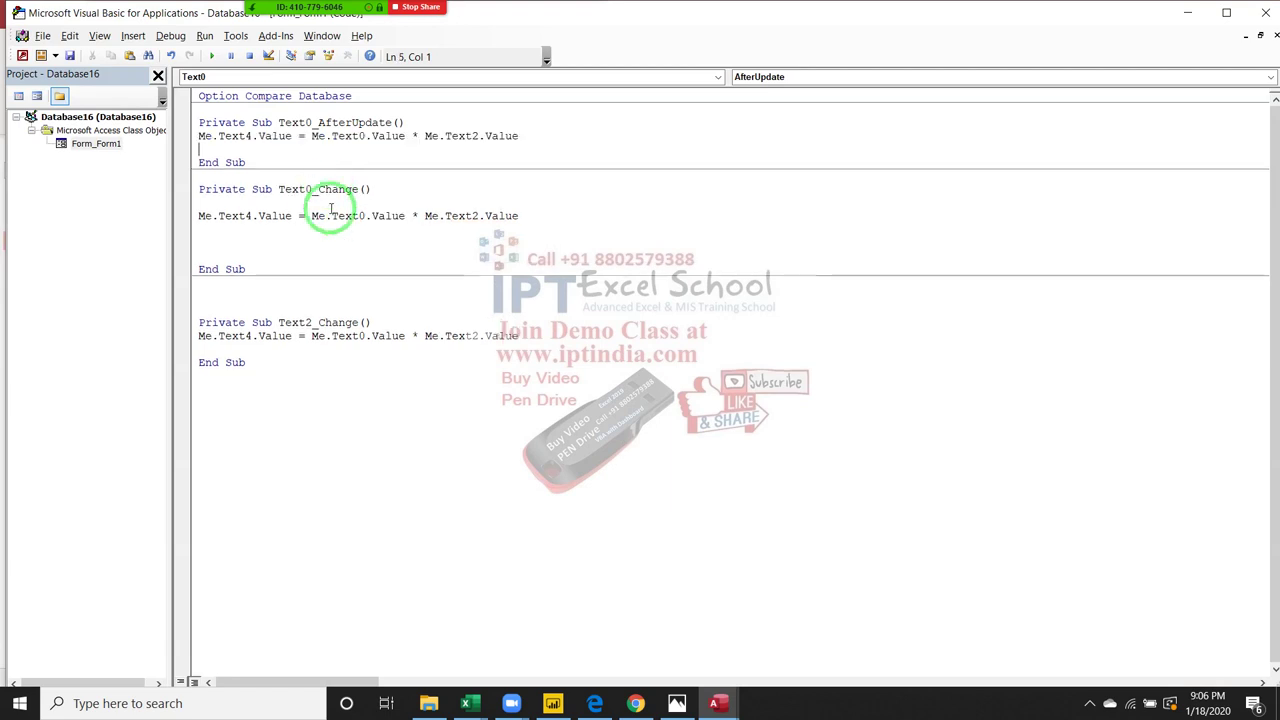
pyautogui.click(456, 410)
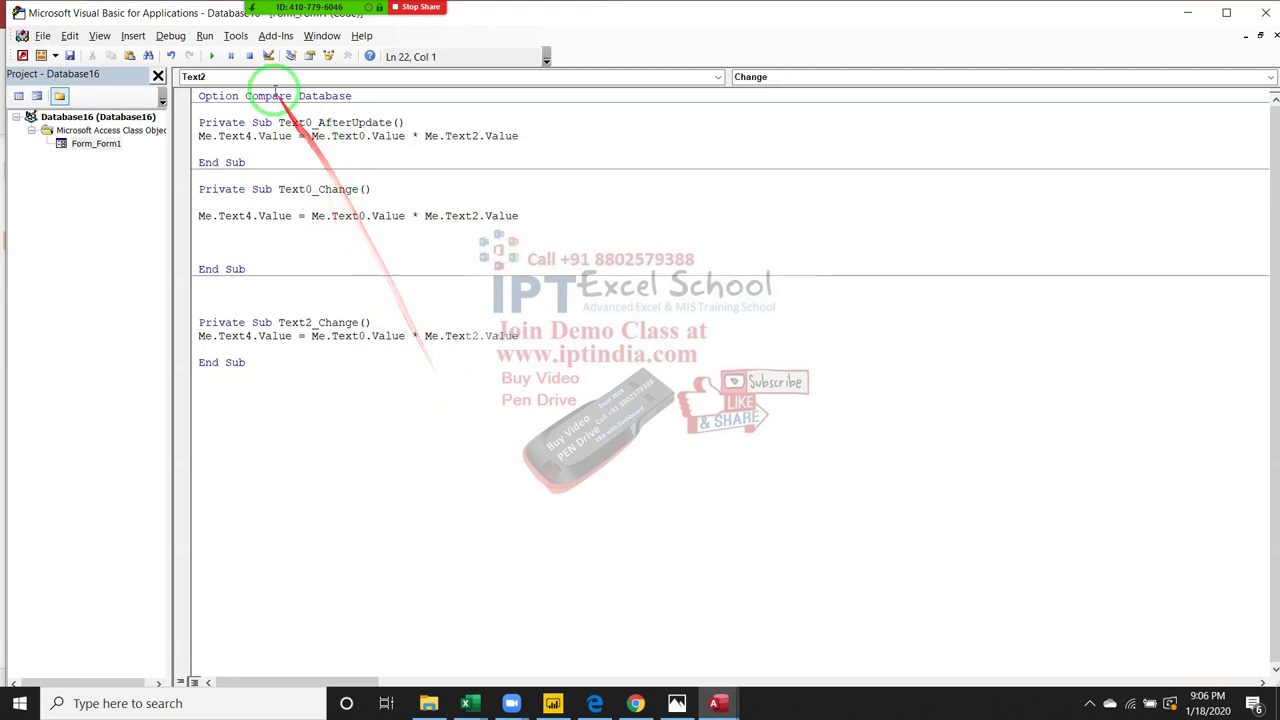
pyautogui.click(260, 77)
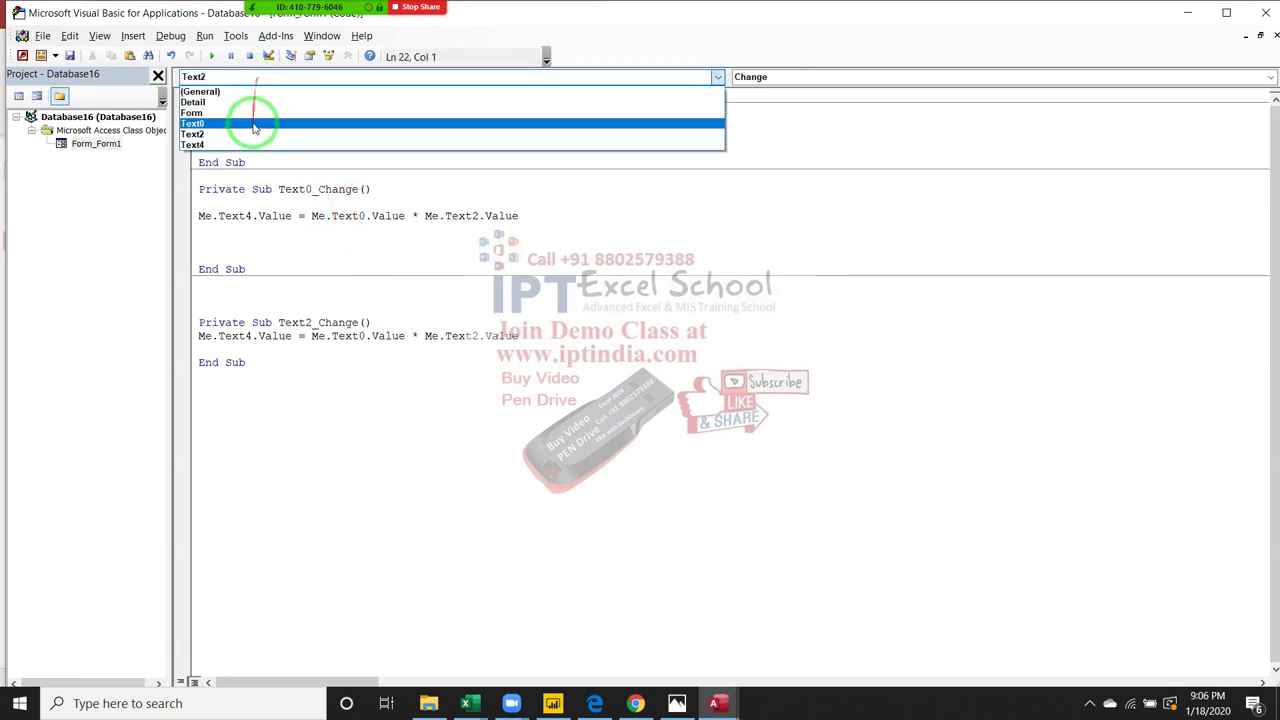
pyautogui.click(251, 134)
pyautogui.click(826, 80)
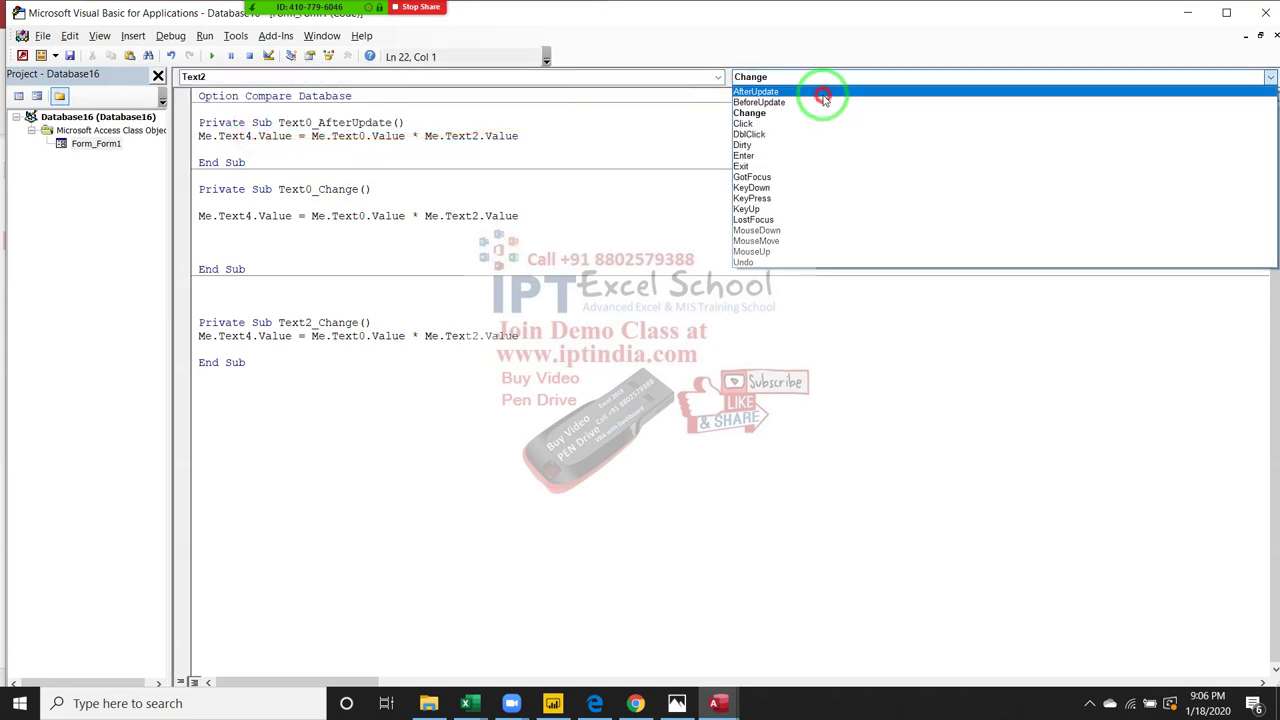
pyautogui.click(818, 92)
pyautogui.write('Me.Text4.Value = Me.Text0.Value * Me.Text2.Value')
pyautogui.click(820, 451)
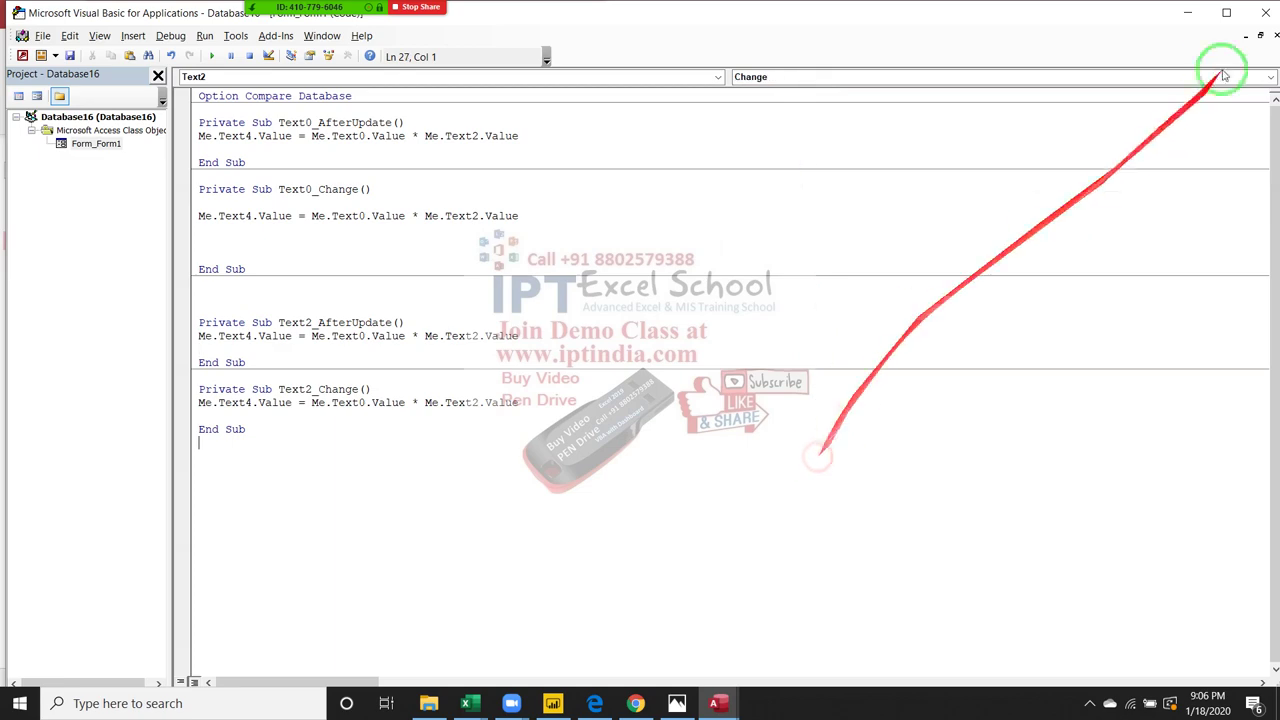
pyautogui.click(1201, 25)
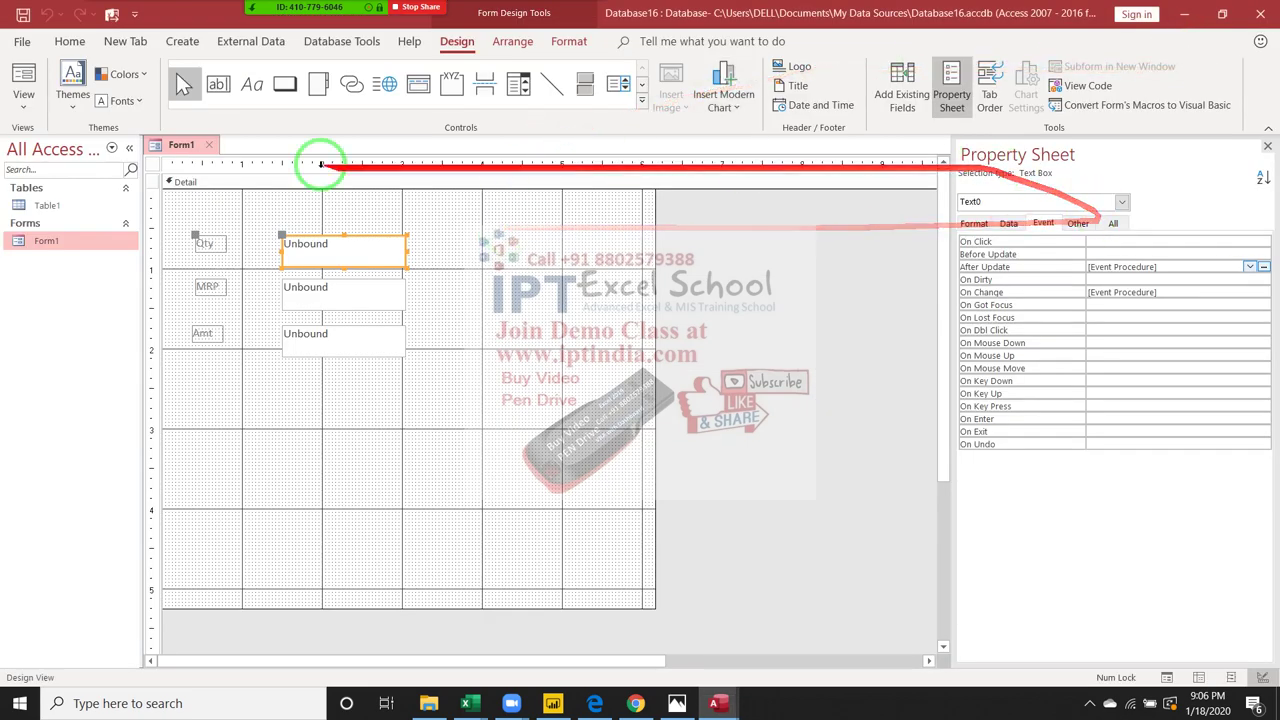
# - Save the Form1 design changes and open Form1 for testing
pyautogui.click(208, 145)
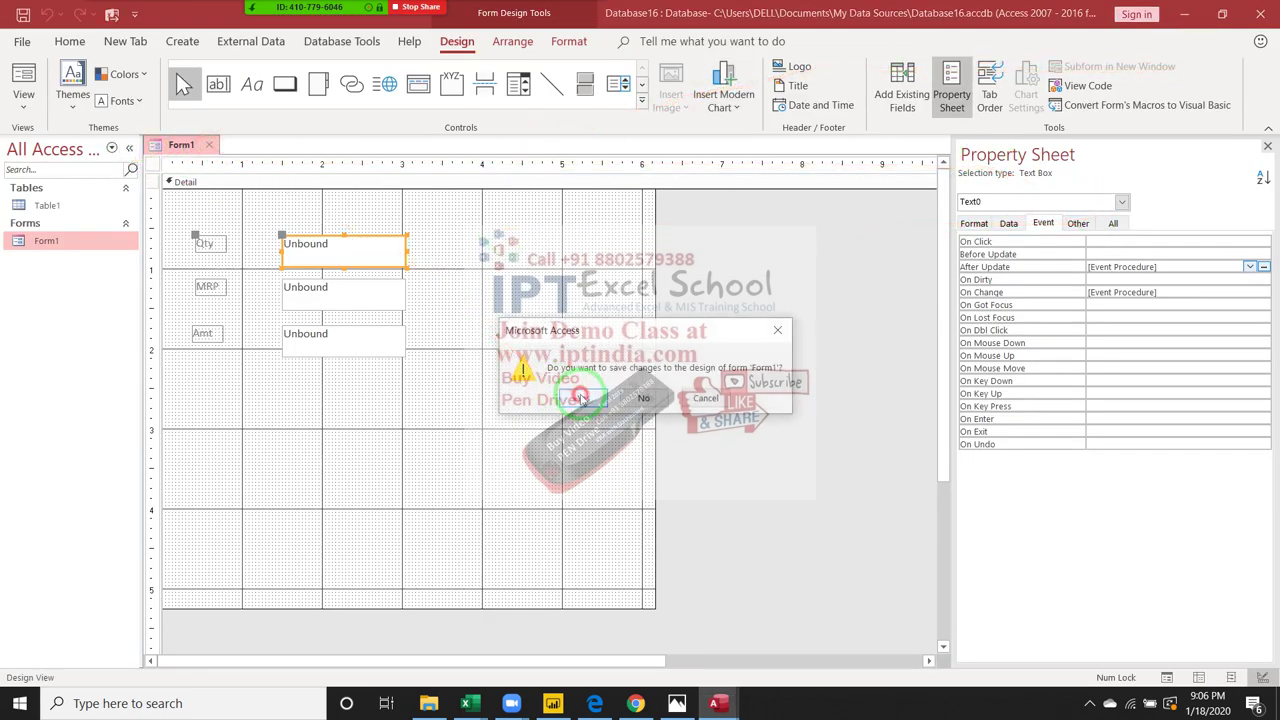
pyautogui.click(597, 400)
pyautogui.doubleClick(63, 242)
pyautogui.write('66')
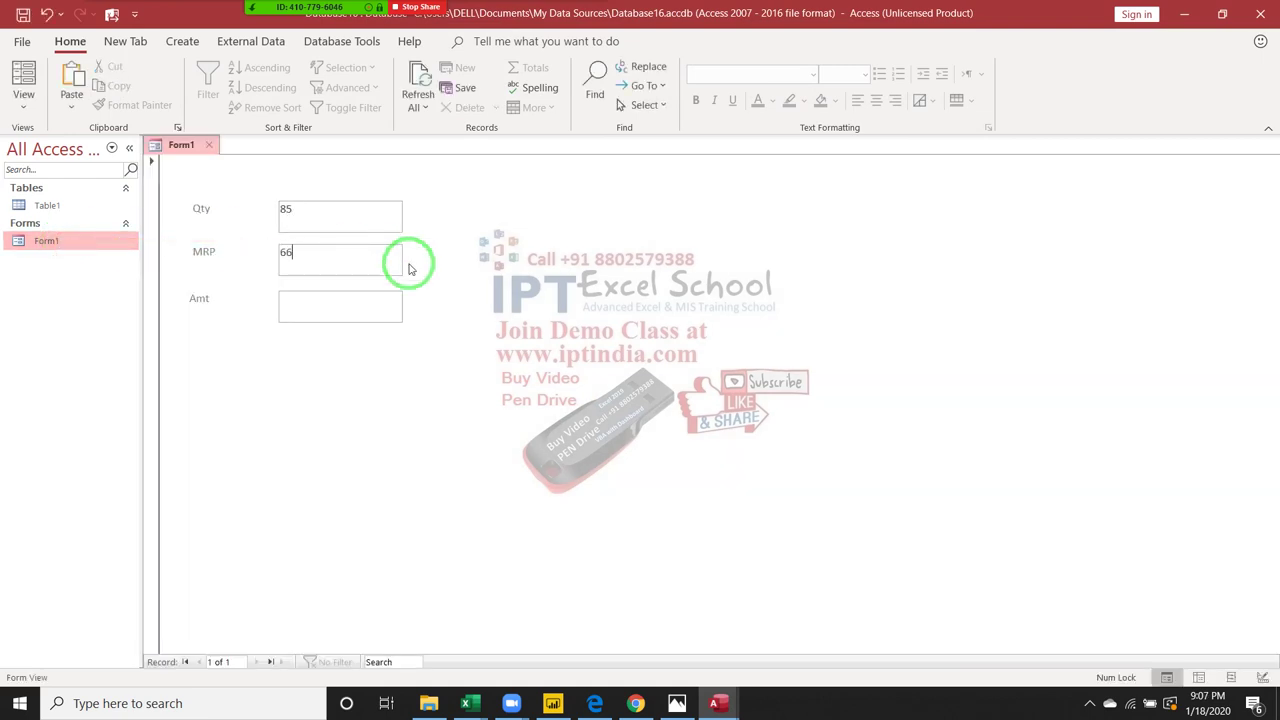
# - Try MRP values 7, 8 and 78 with Qty 85, confirming Amt updates to 6630
pyautogui.press('Tab')
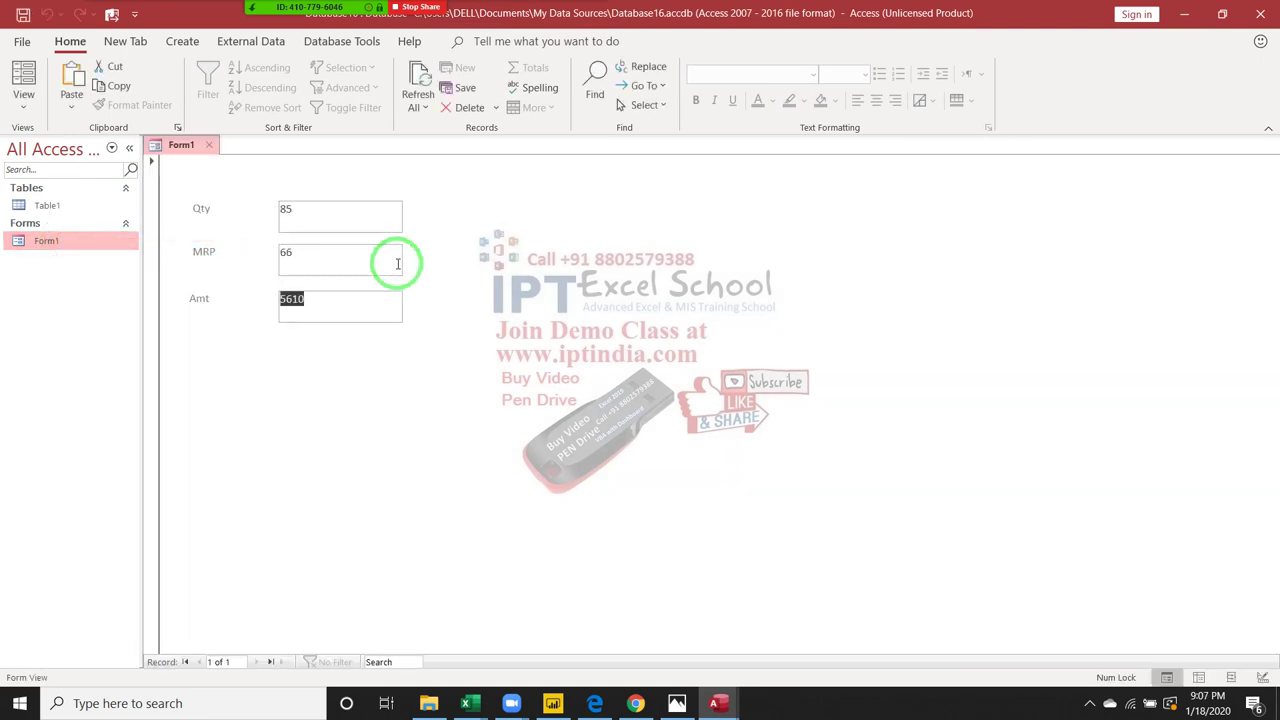
pyautogui.doubleClick(323, 267)
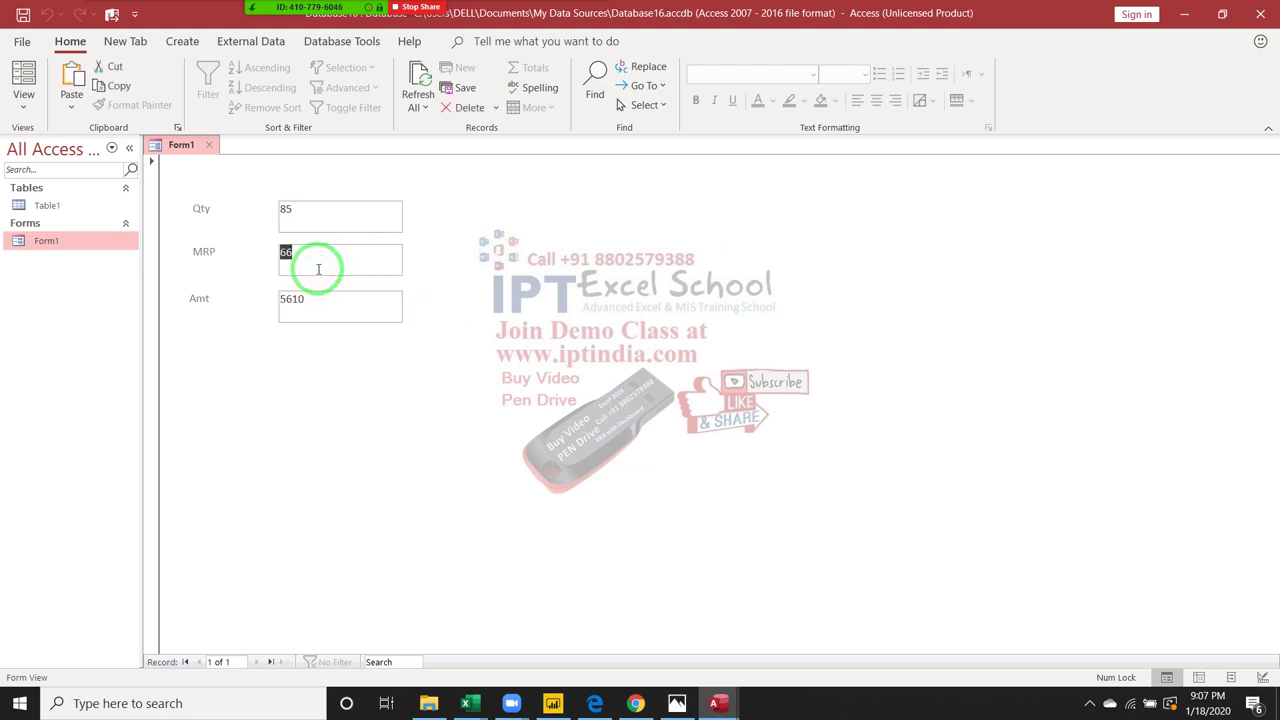
pyautogui.write('7')
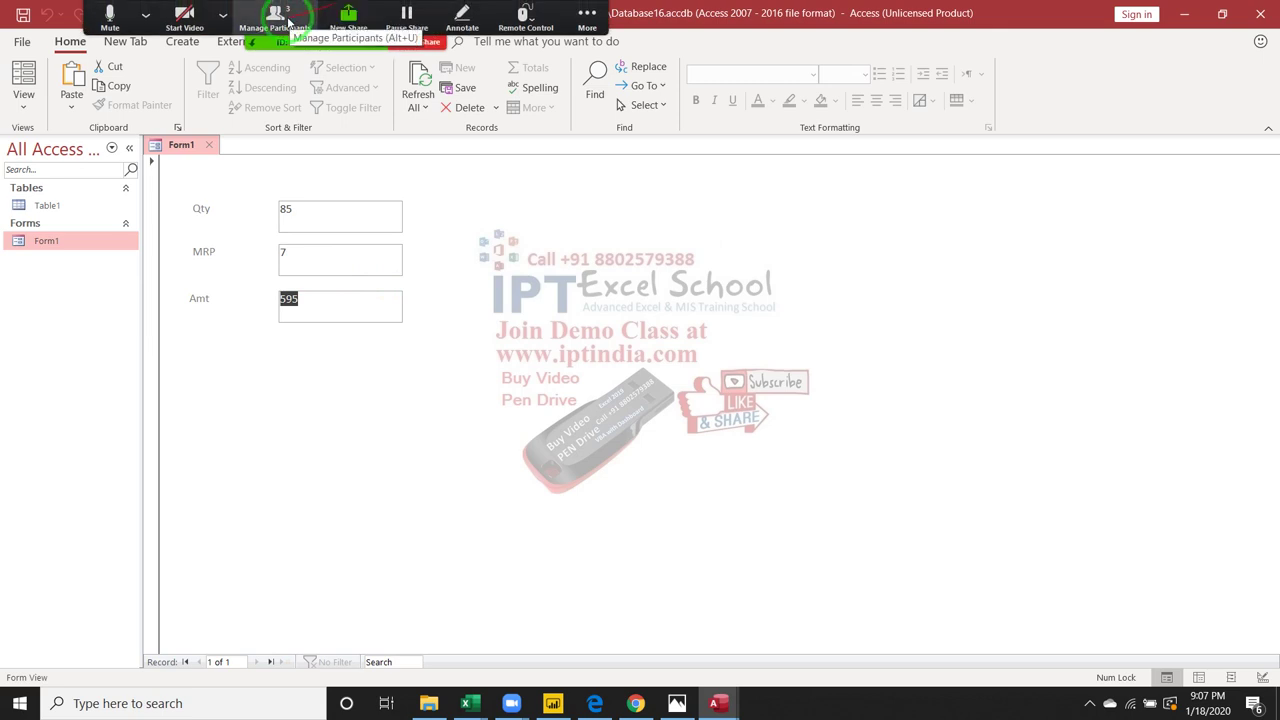
pyautogui.click(285, 18)
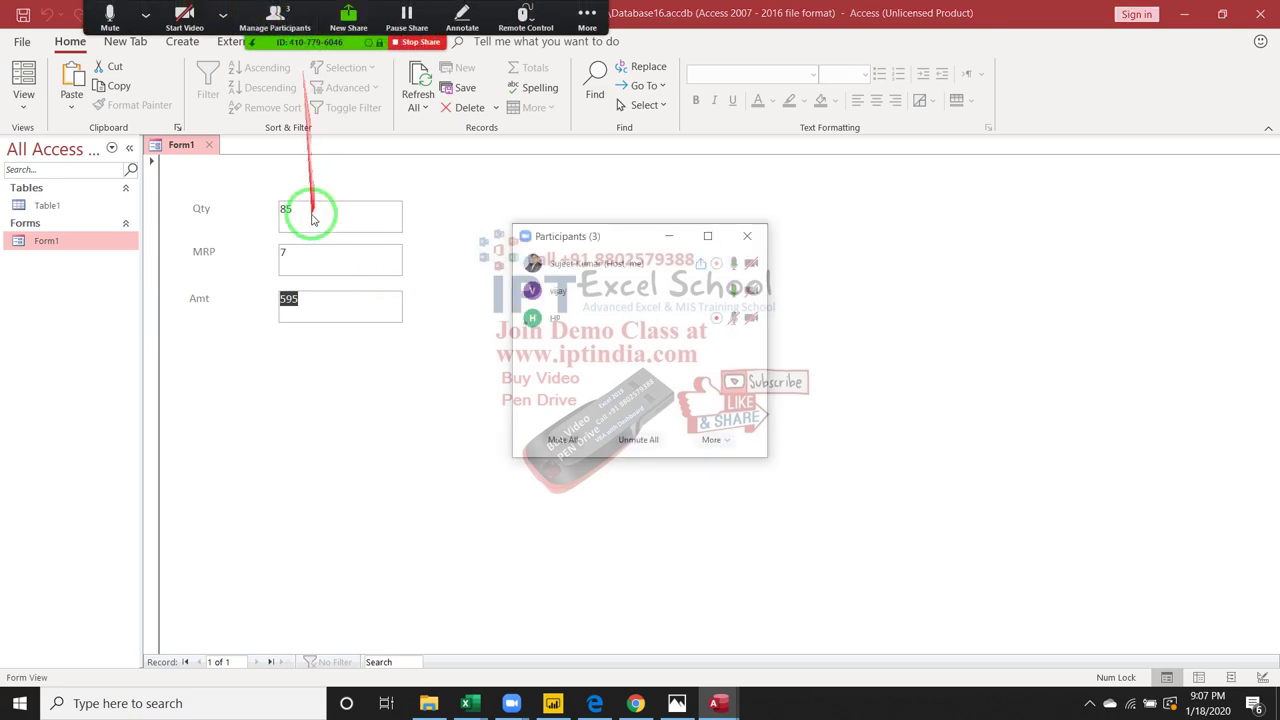
pyautogui.click(298, 254)
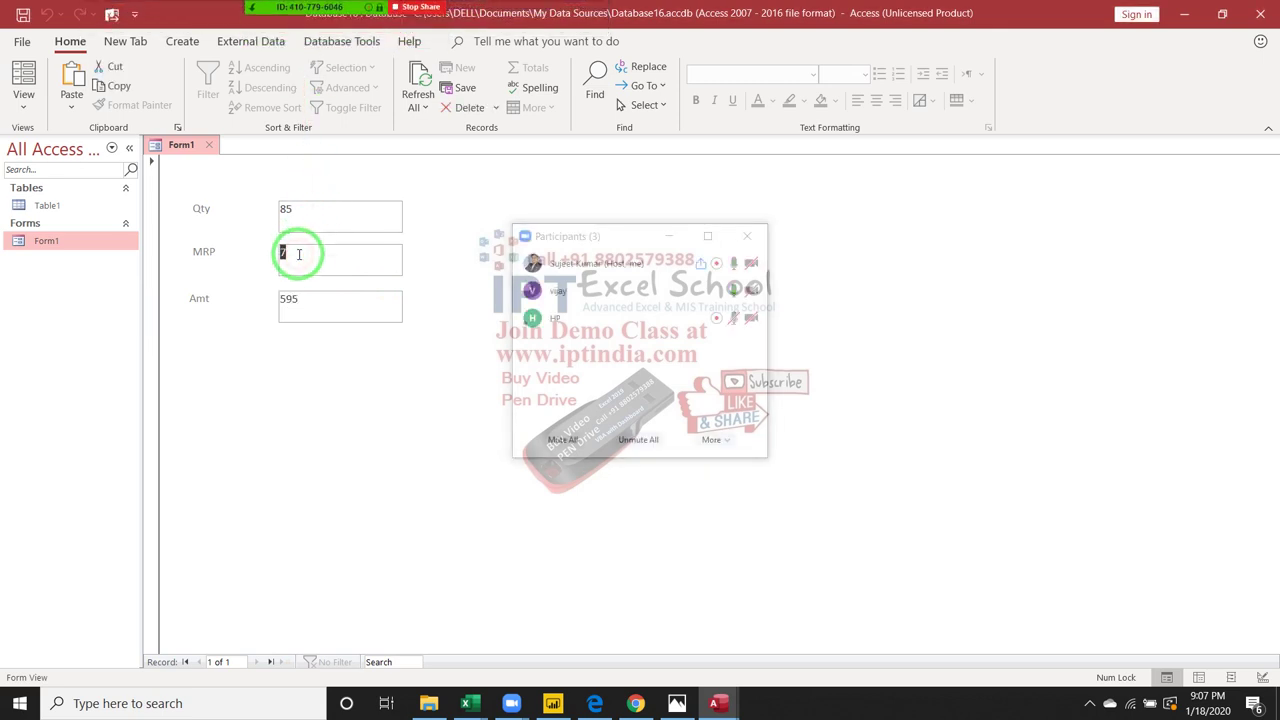
pyautogui.write('8')
pyautogui.press('Tab')
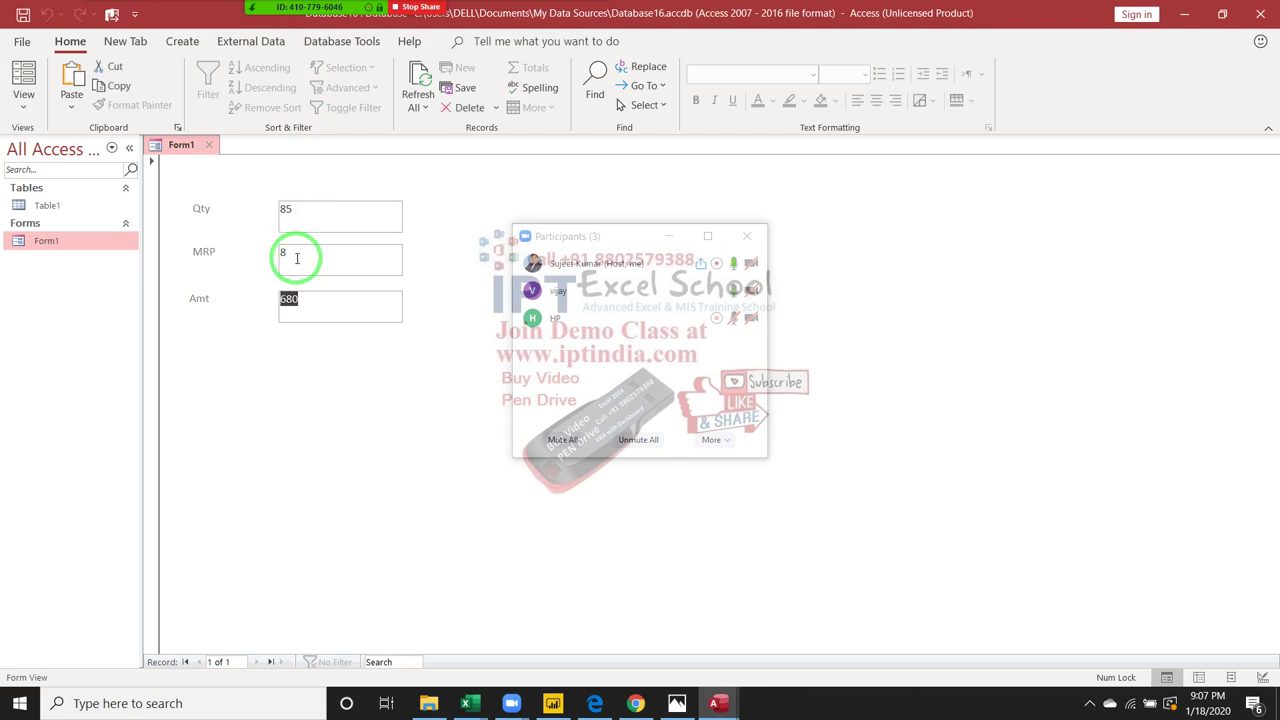
pyautogui.write('9')
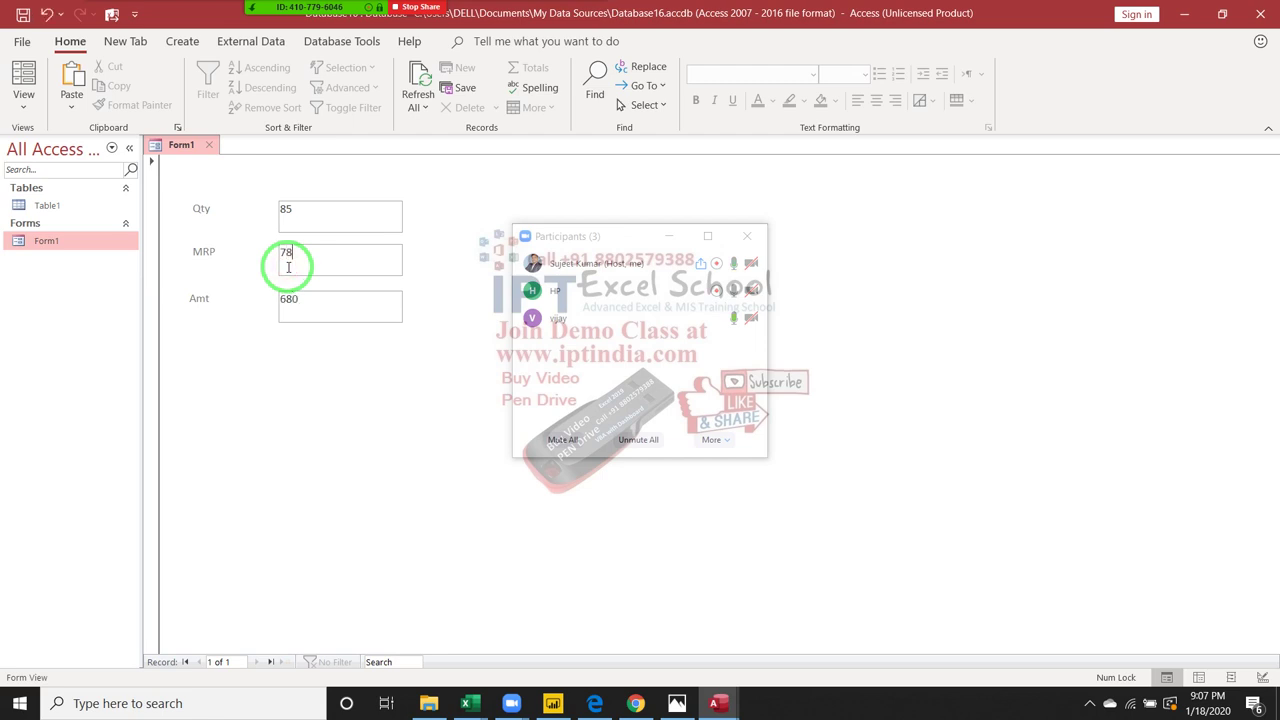
pyautogui.press('Tab')
pyautogui.doubleClick(285, 210)
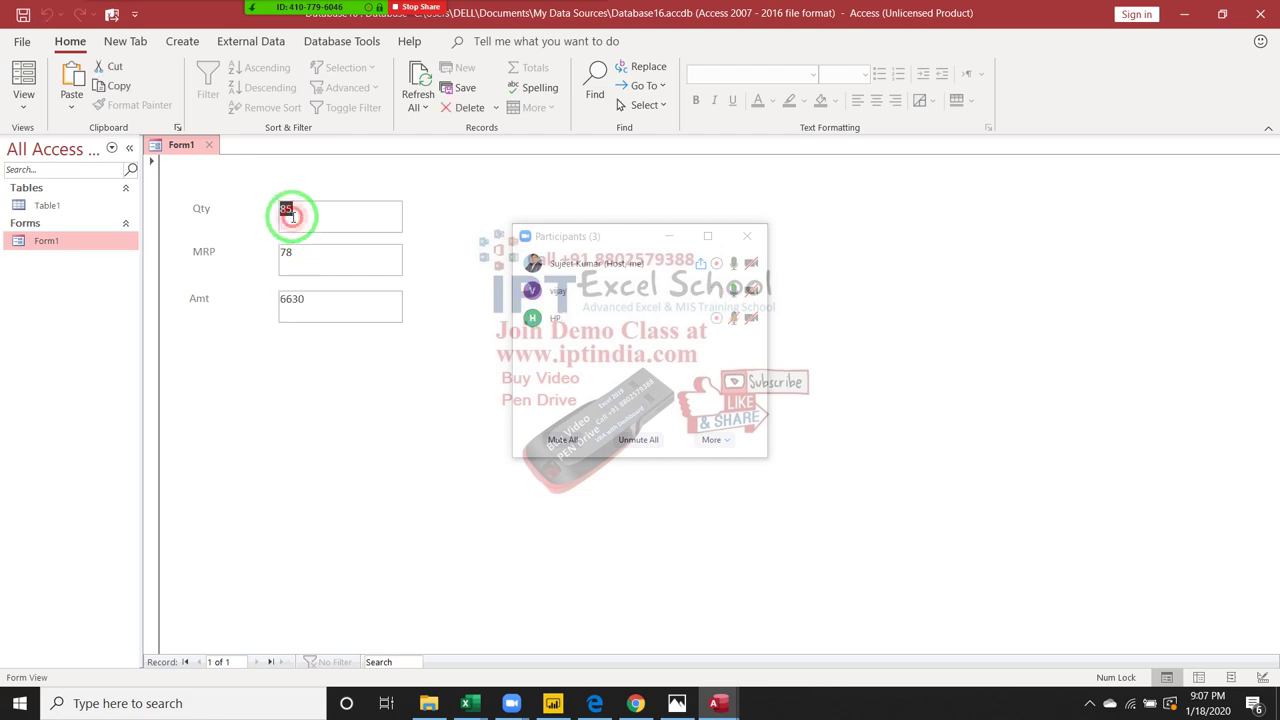
# - Close Form1 and reopen it in Design View
pyautogui.click(208, 145)
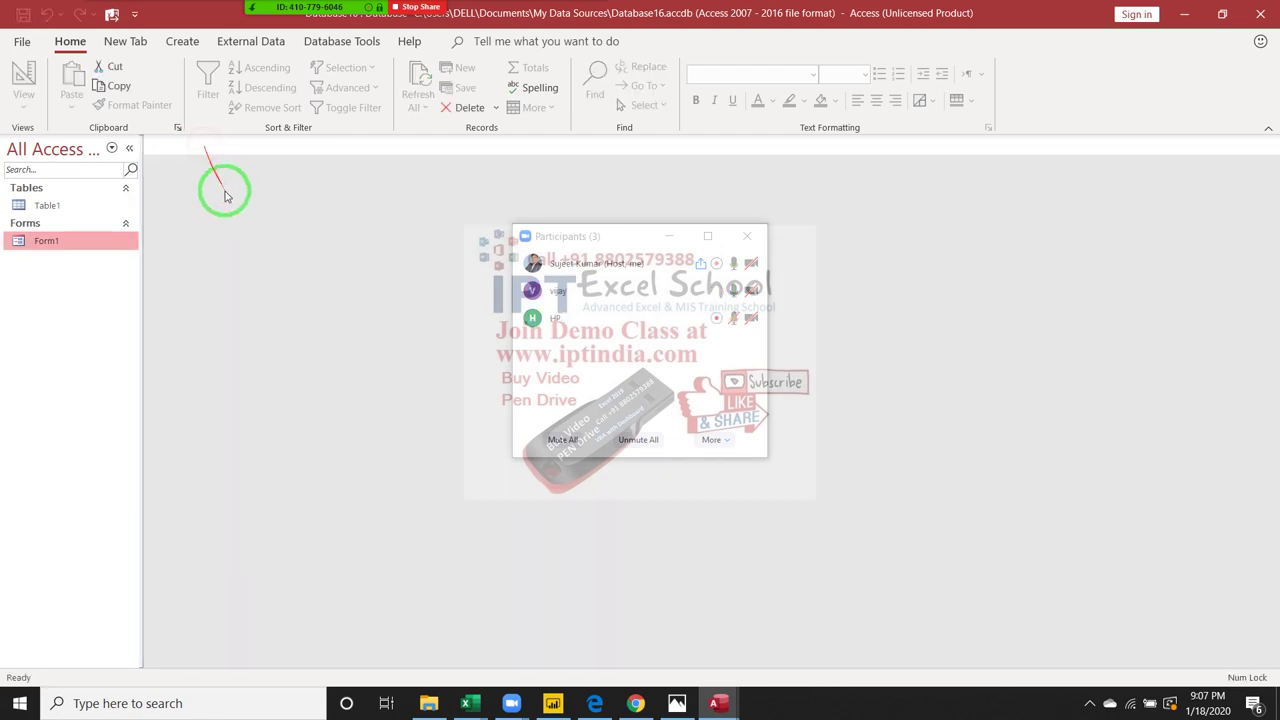
pyautogui.click(744, 240)
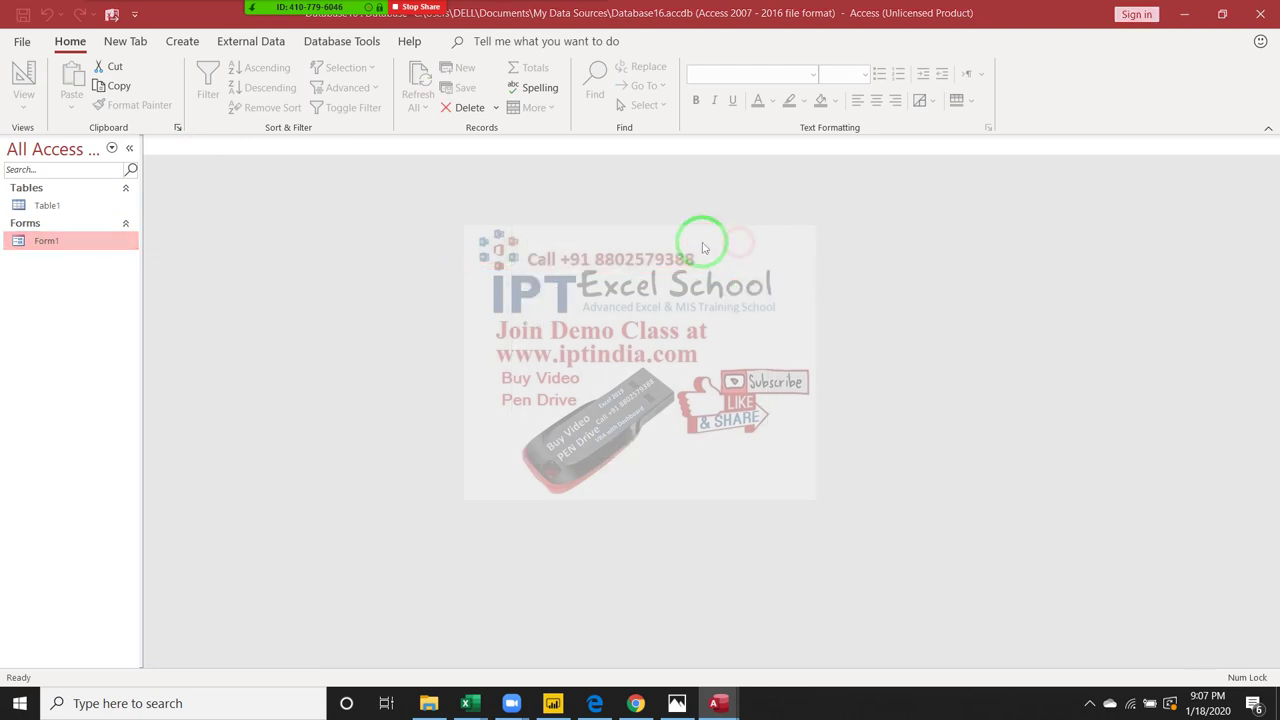
pyautogui.rightClick(102, 241)
pyautogui.click(122, 297)
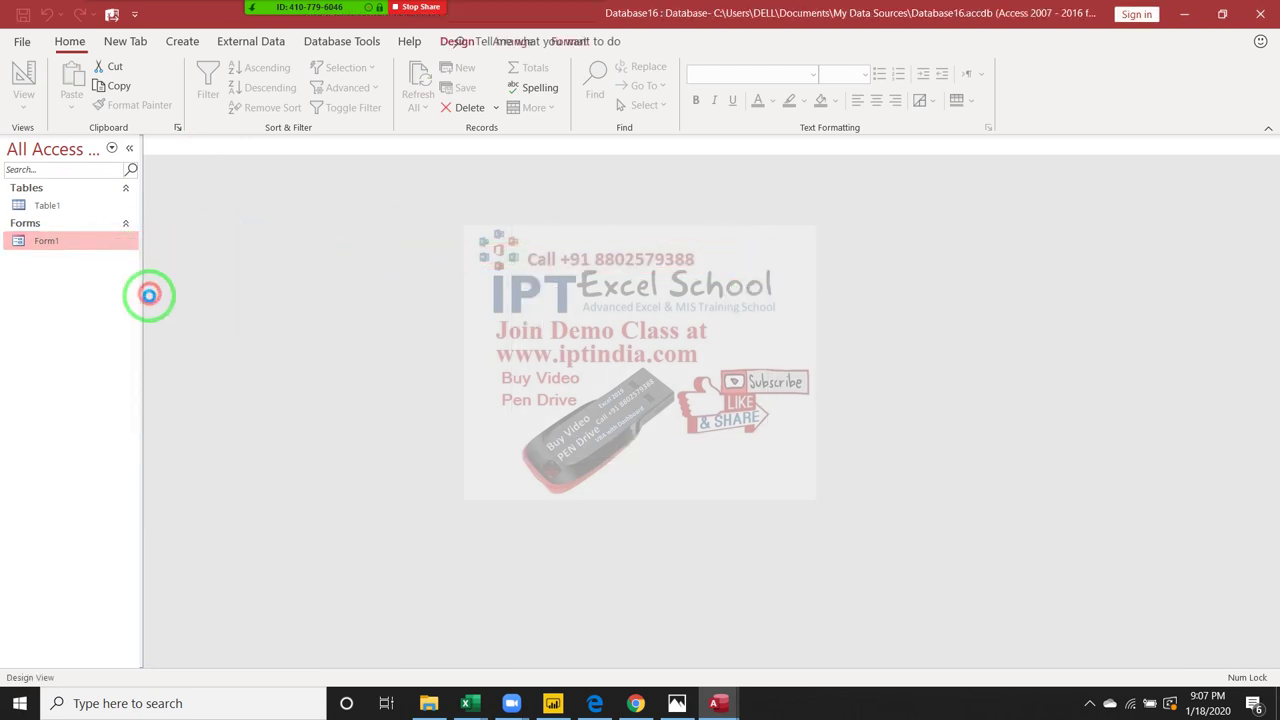
# - Compare the Event properties of the Qty, MRP and Amt boxes and the Detail section
pyautogui.click(286, 255)
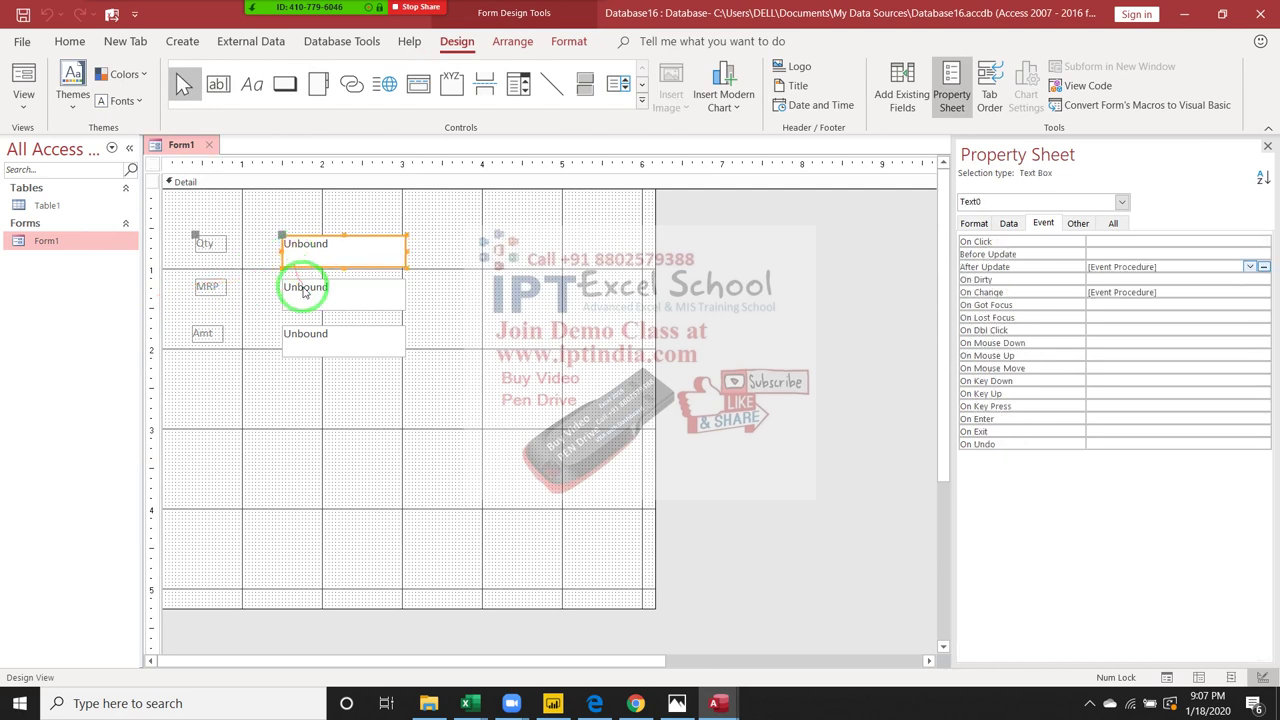
pyautogui.click(300, 290)
pyautogui.click(313, 334)
pyautogui.click(306, 289)
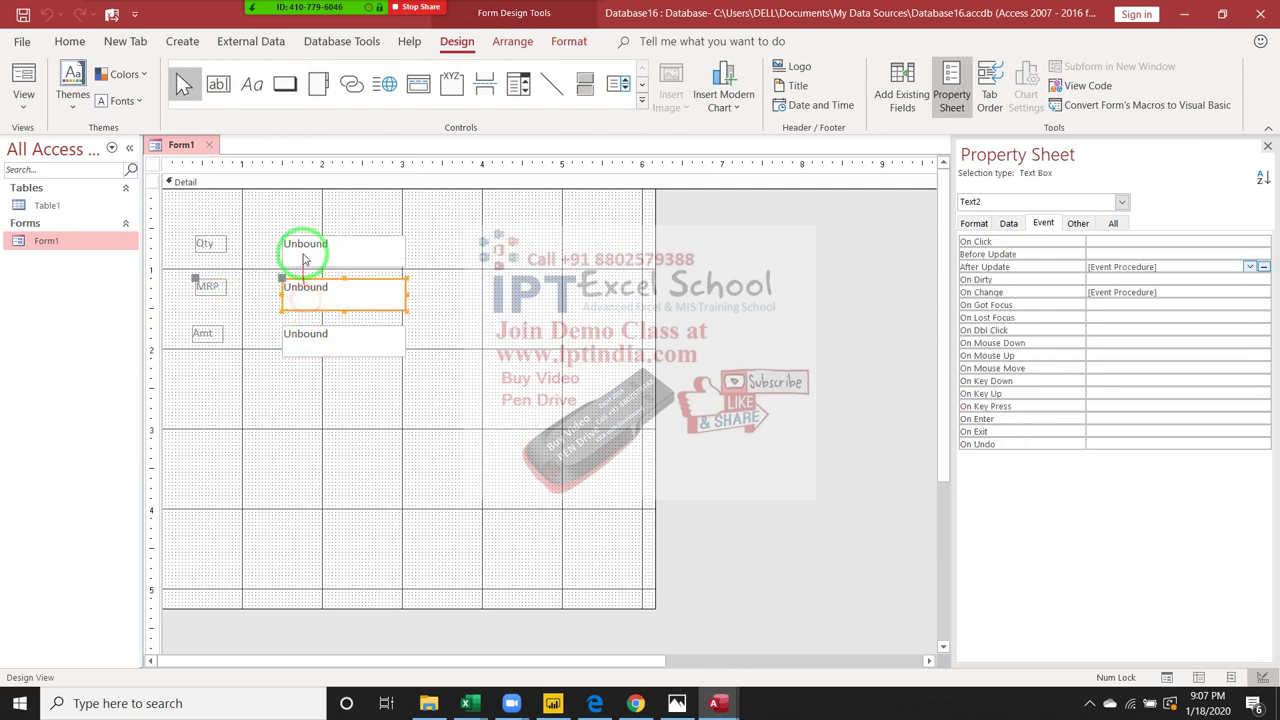
pyautogui.click(302, 252)
pyautogui.click(306, 290)
pyautogui.click(307, 333)
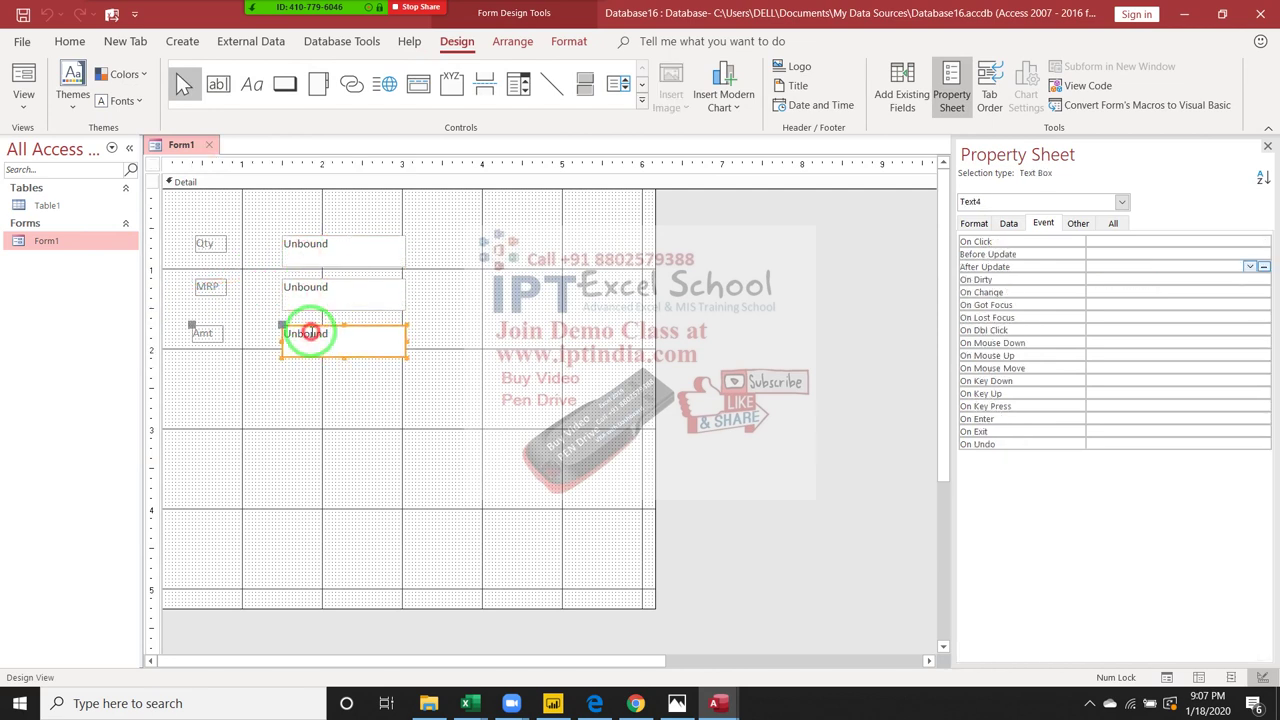
pyautogui.click(313, 305)
pyautogui.click(302, 251)
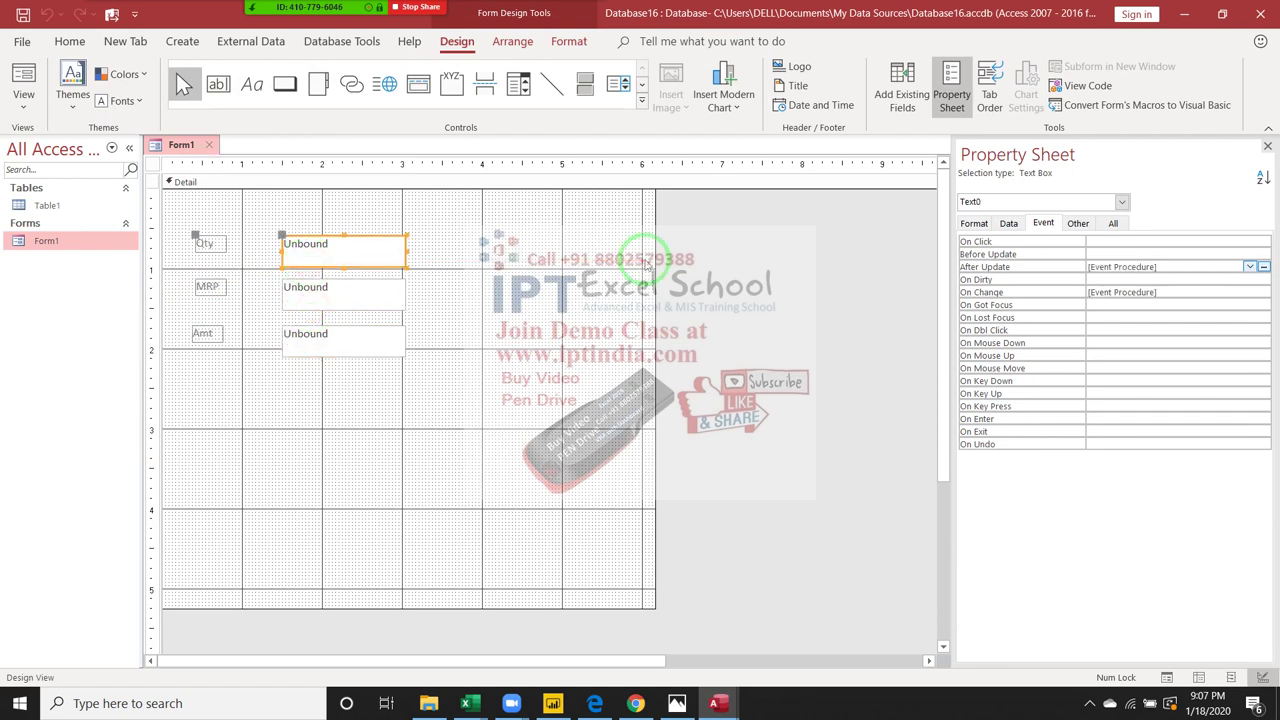
pyautogui.click(571, 338)
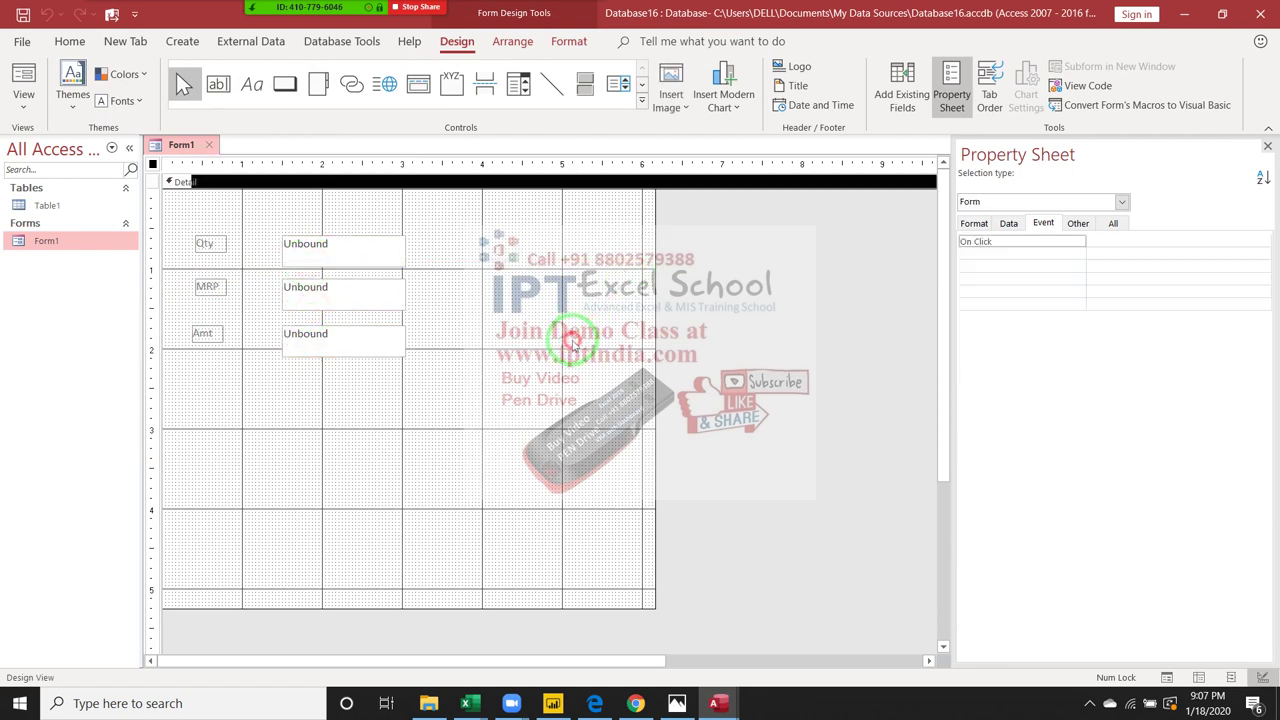
pyautogui.click(400, 340)
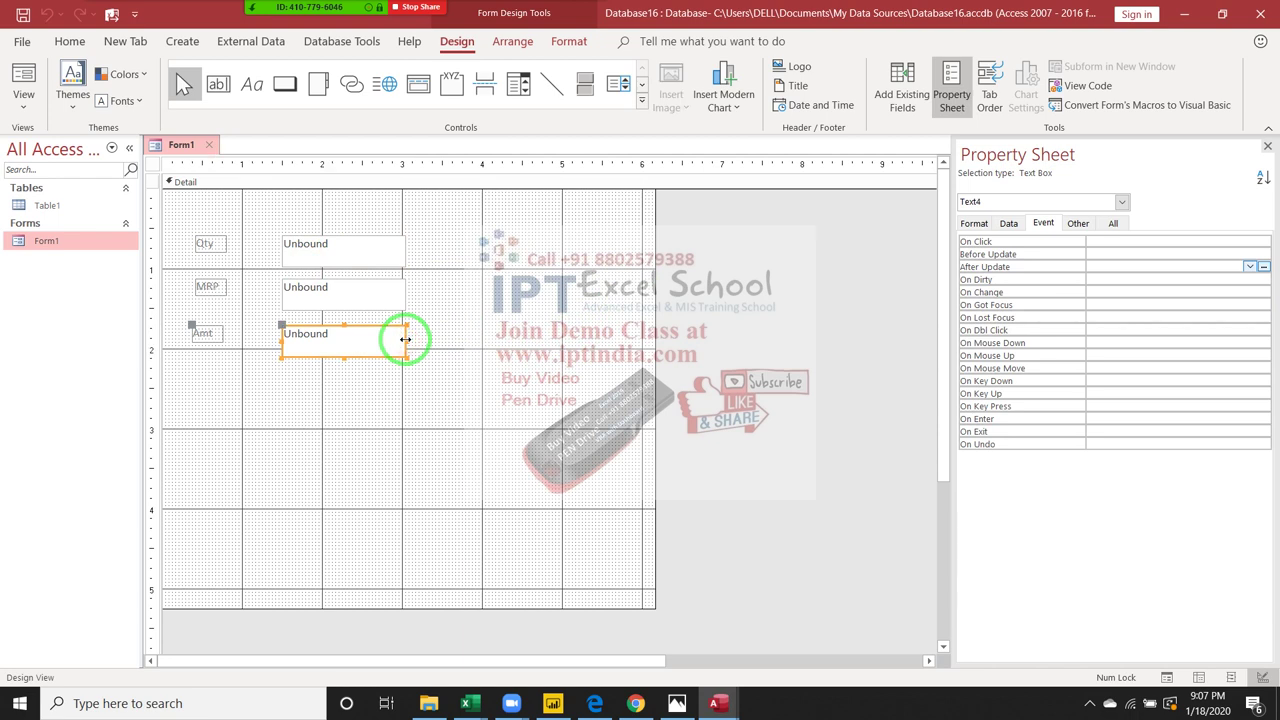
pyautogui.click(496, 374)
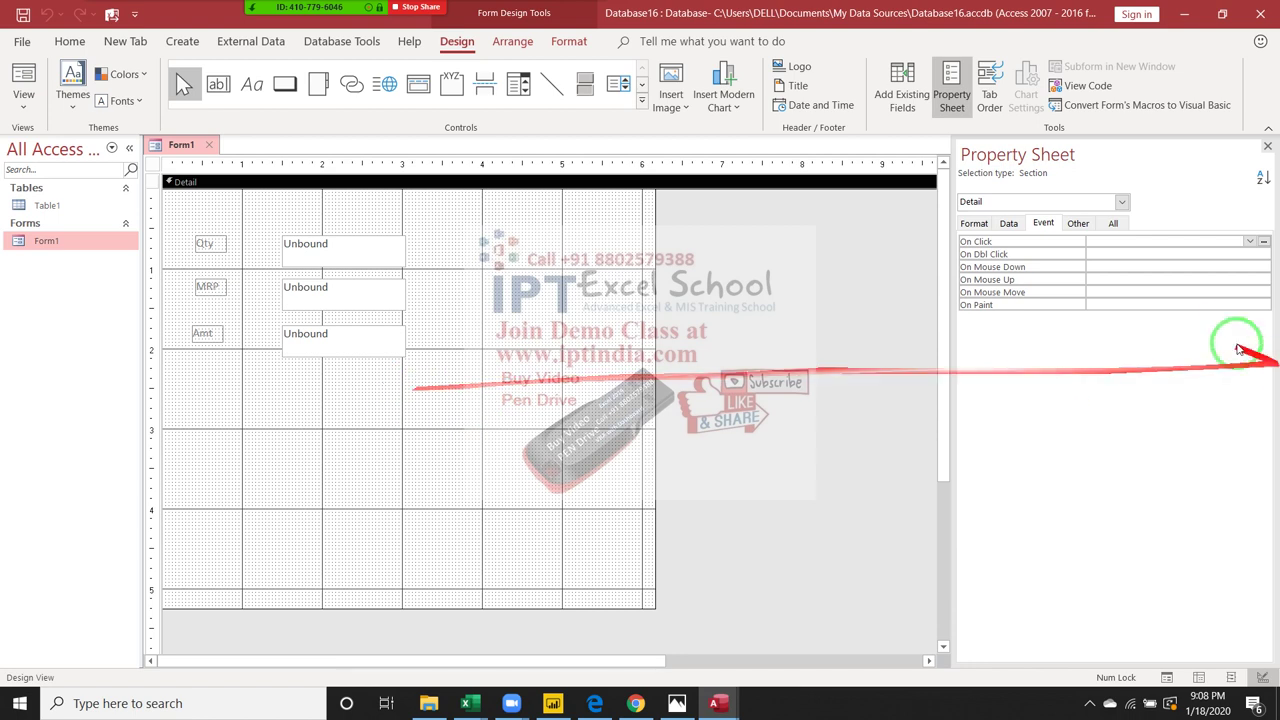
pyautogui.click(402, 356)
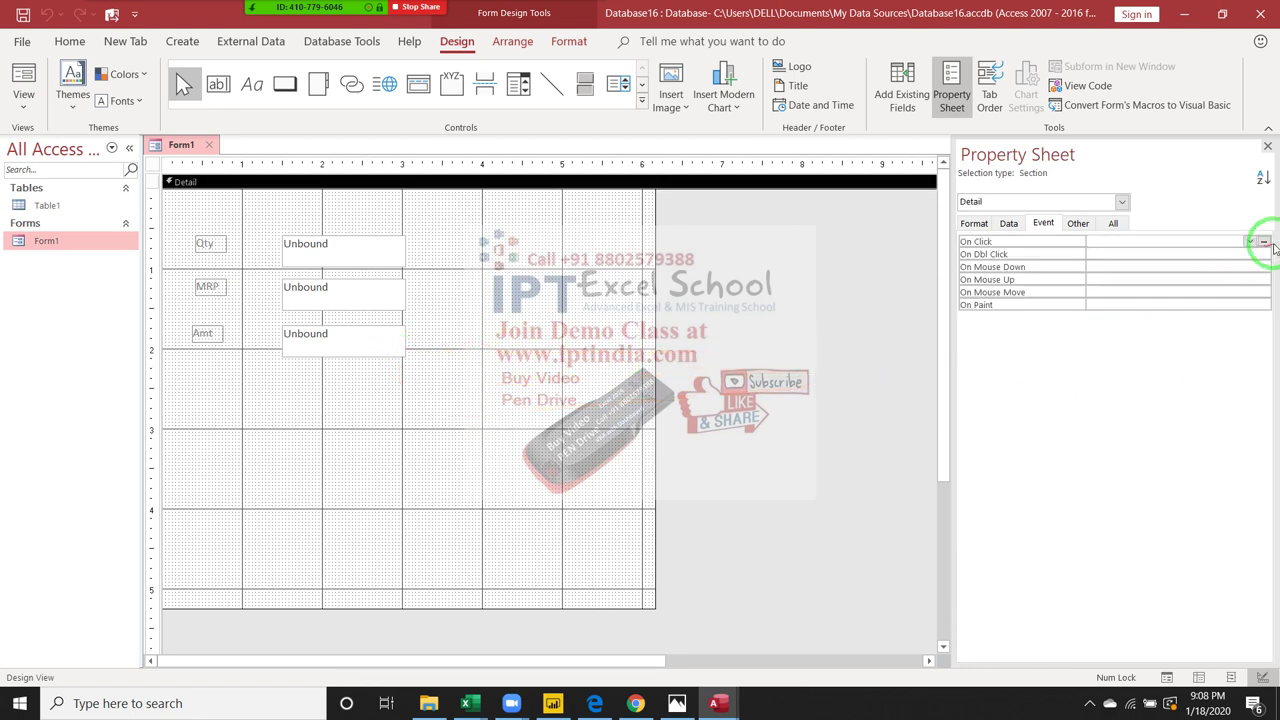
pyautogui.click(1258, 241)
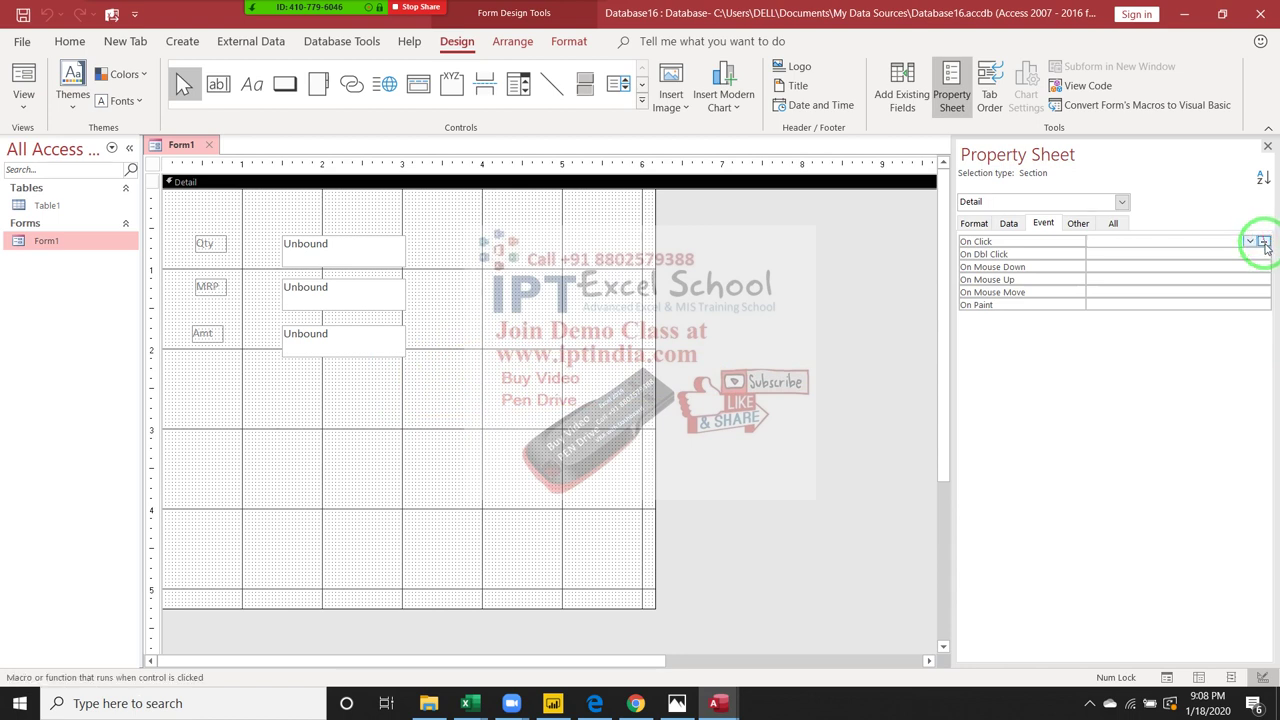
pyautogui.click(1263, 242)
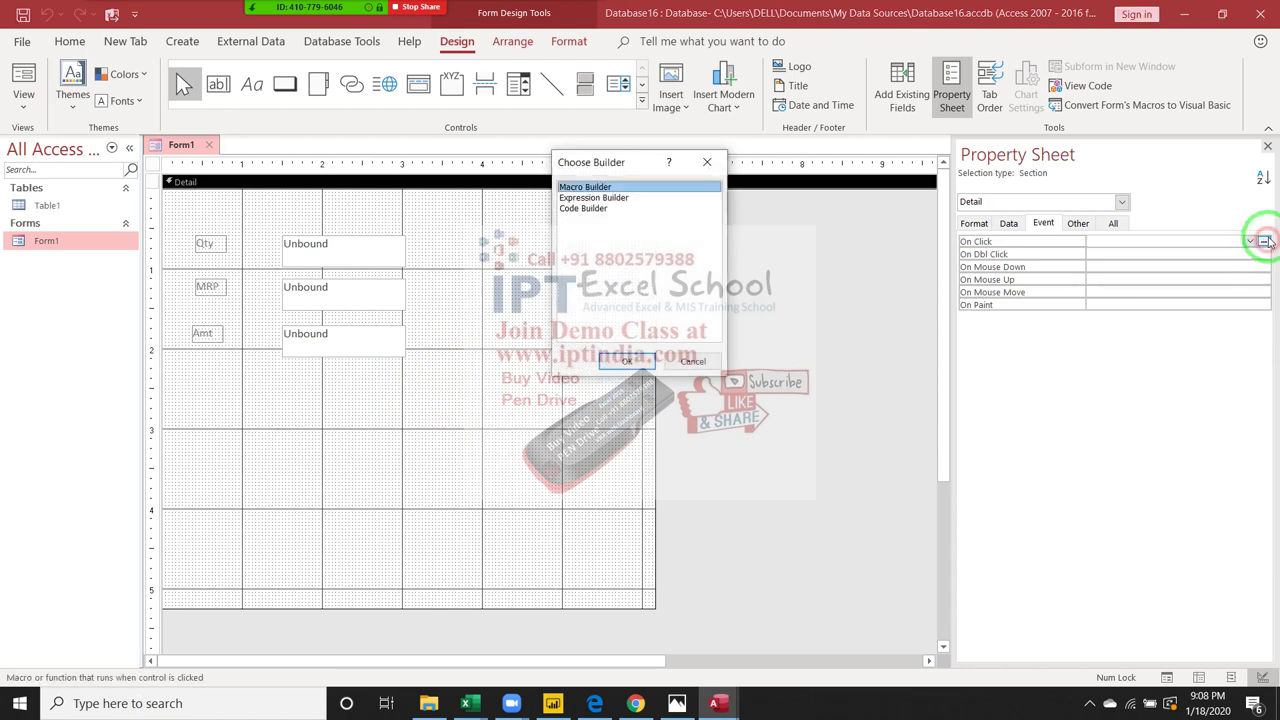
pyautogui.doubleClick(570, 198)
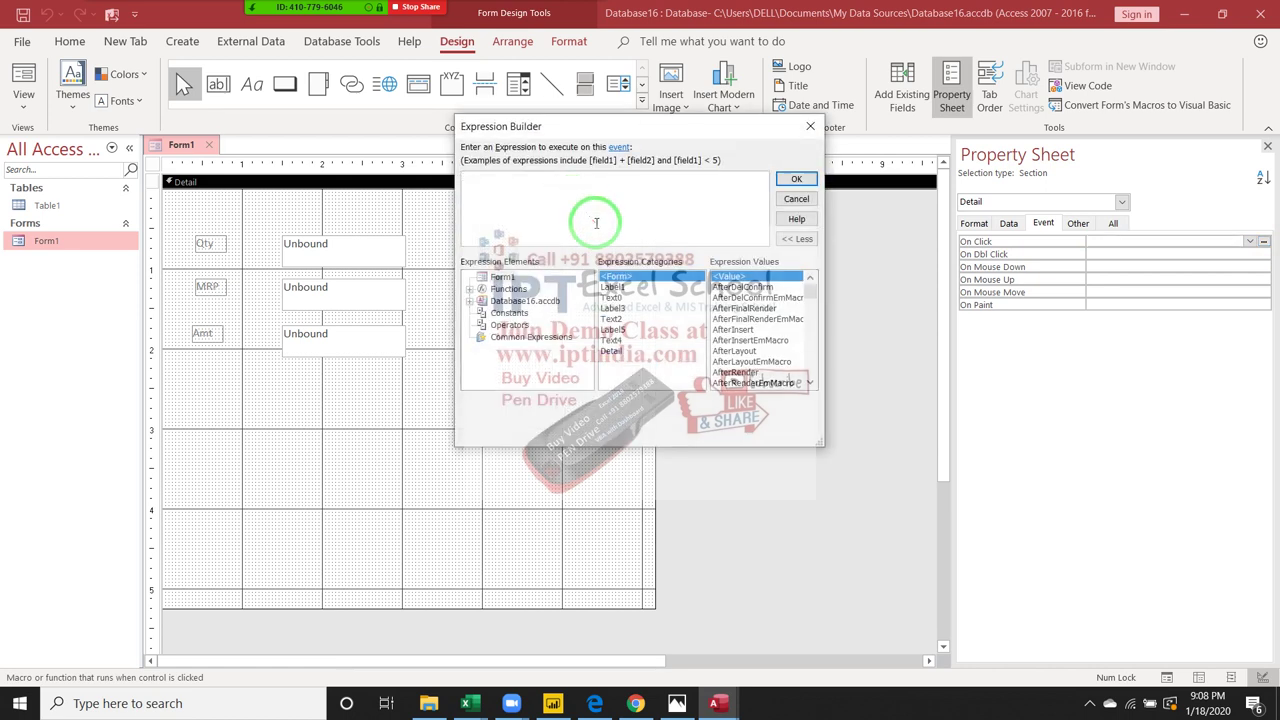
pyautogui.doubleClick(512, 289)
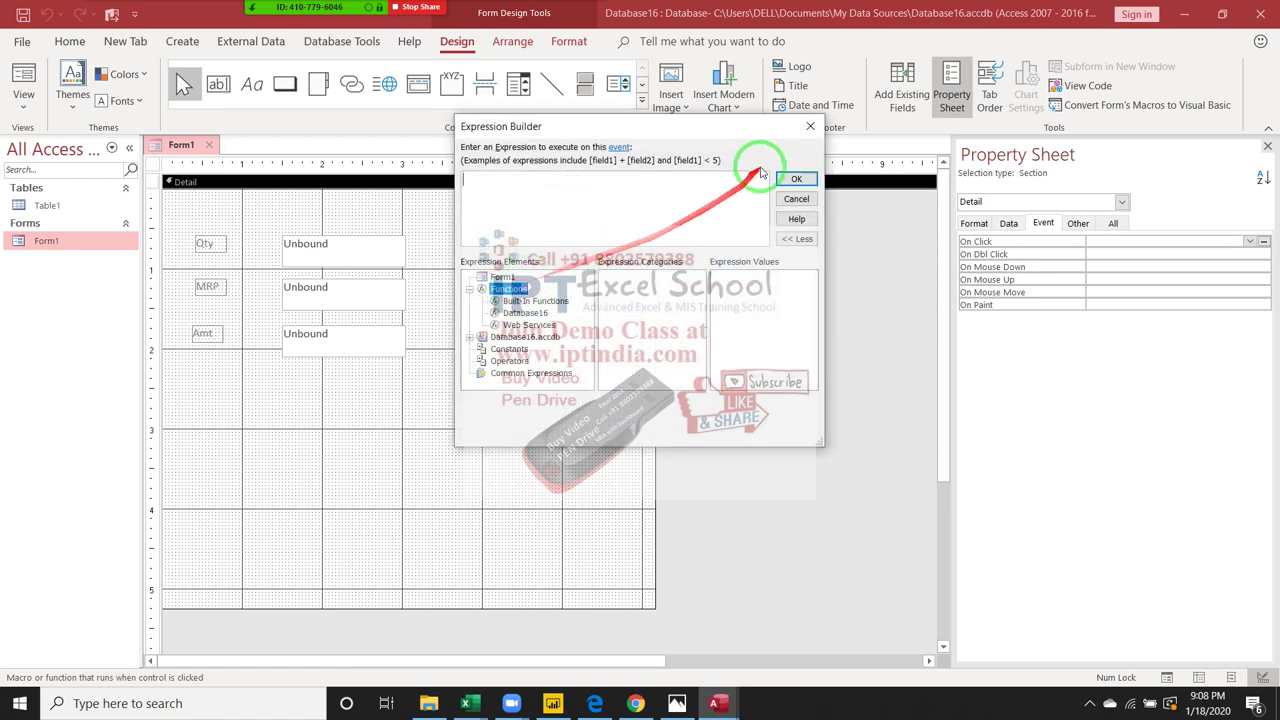
pyautogui.click(810, 126)
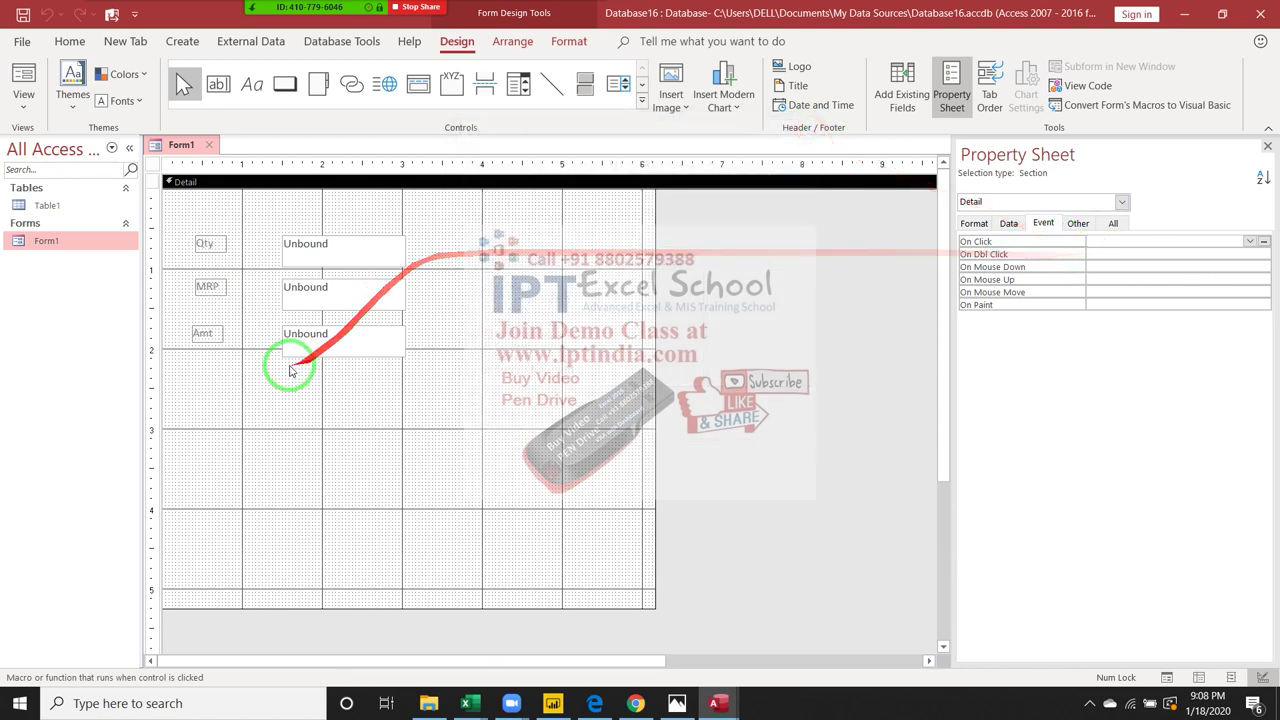
pyautogui.click(290, 365)
pyautogui.click(416, 389)
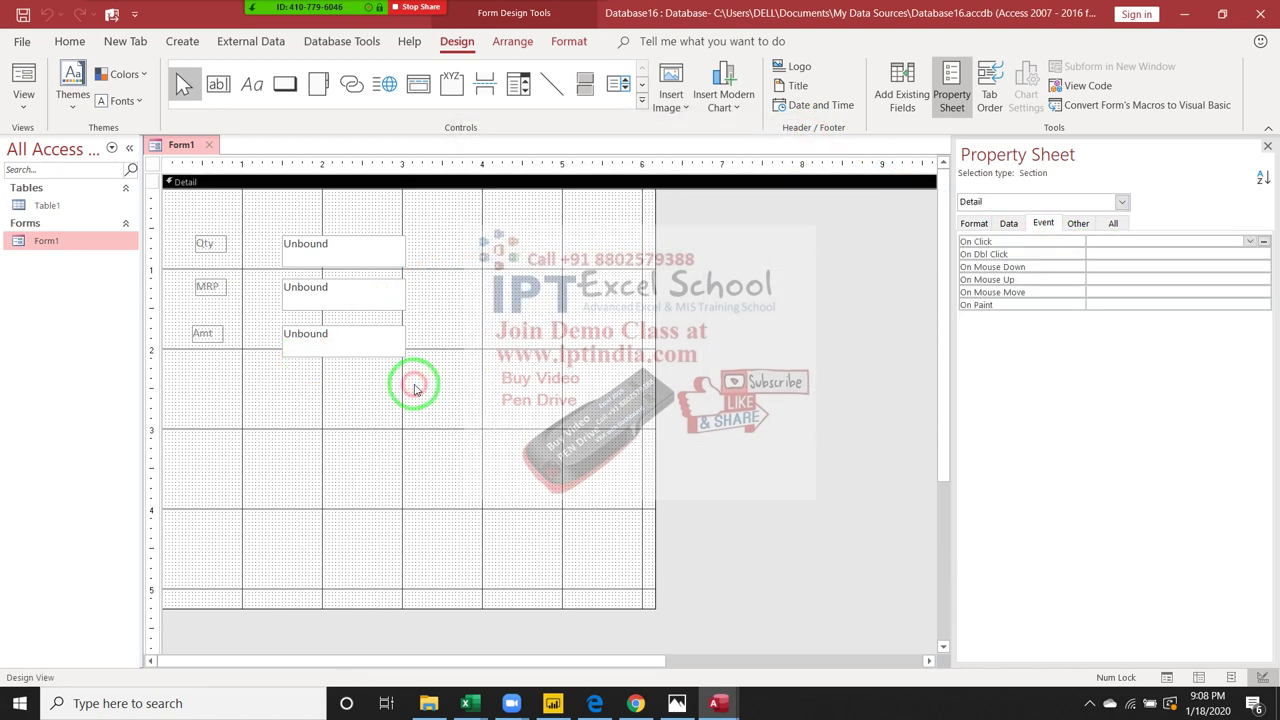
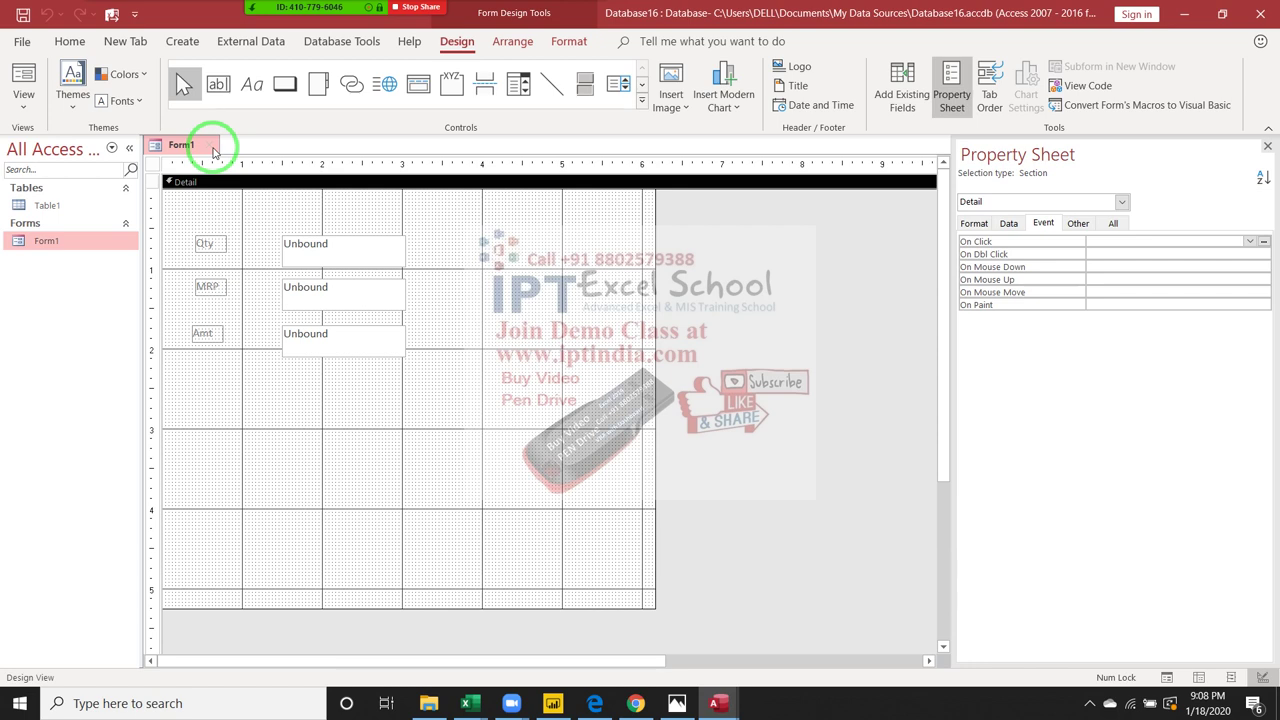
# - Open Table1 and enter the first record: a name, Qty 52, MRP 65, Amt 851
pyautogui.click(48, 205)
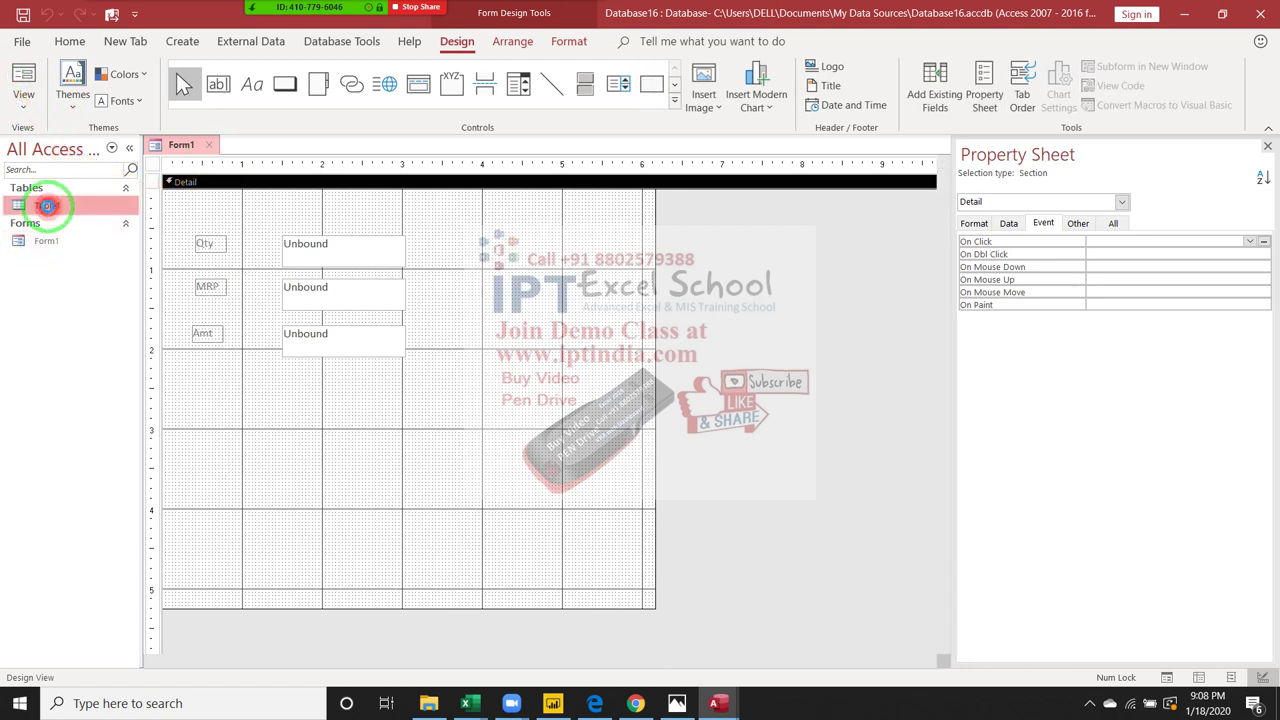
pyautogui.doubleClick(48, 205)
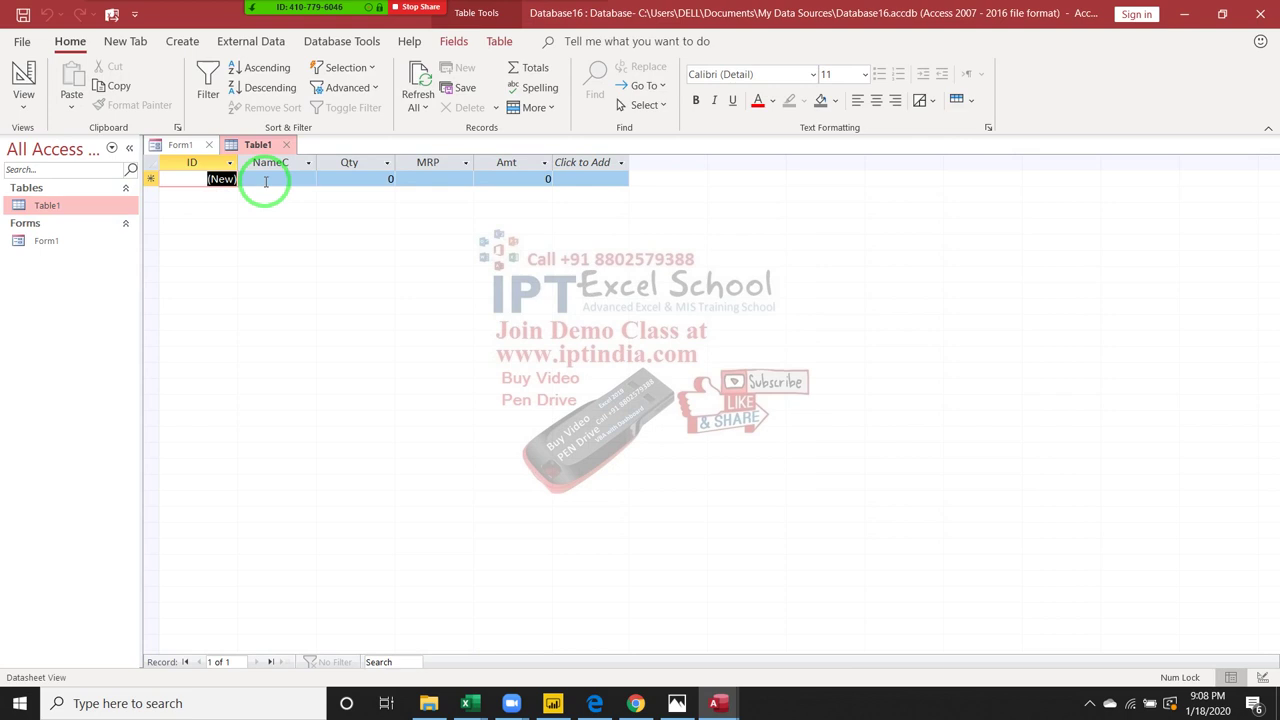
pyautogui.click(266, 181)
pyautogui.write('Puja')
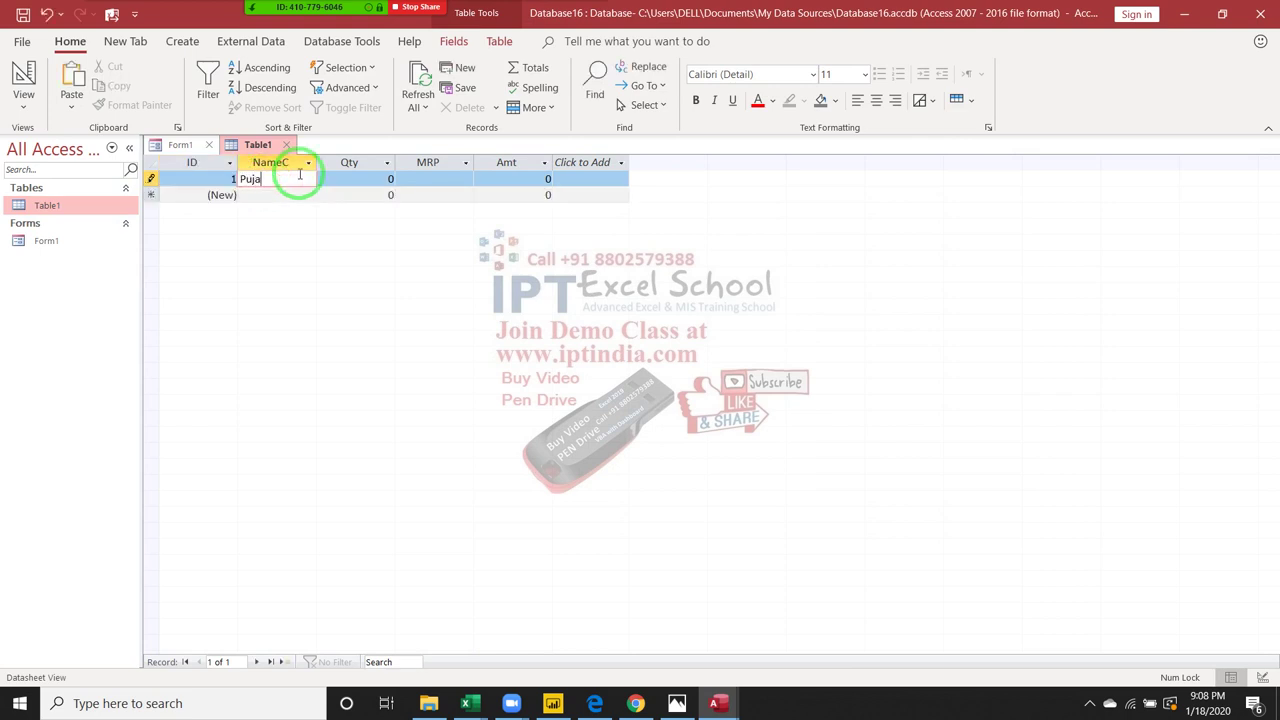
pyautogui.press('Tab')
pyautogui.write('5')
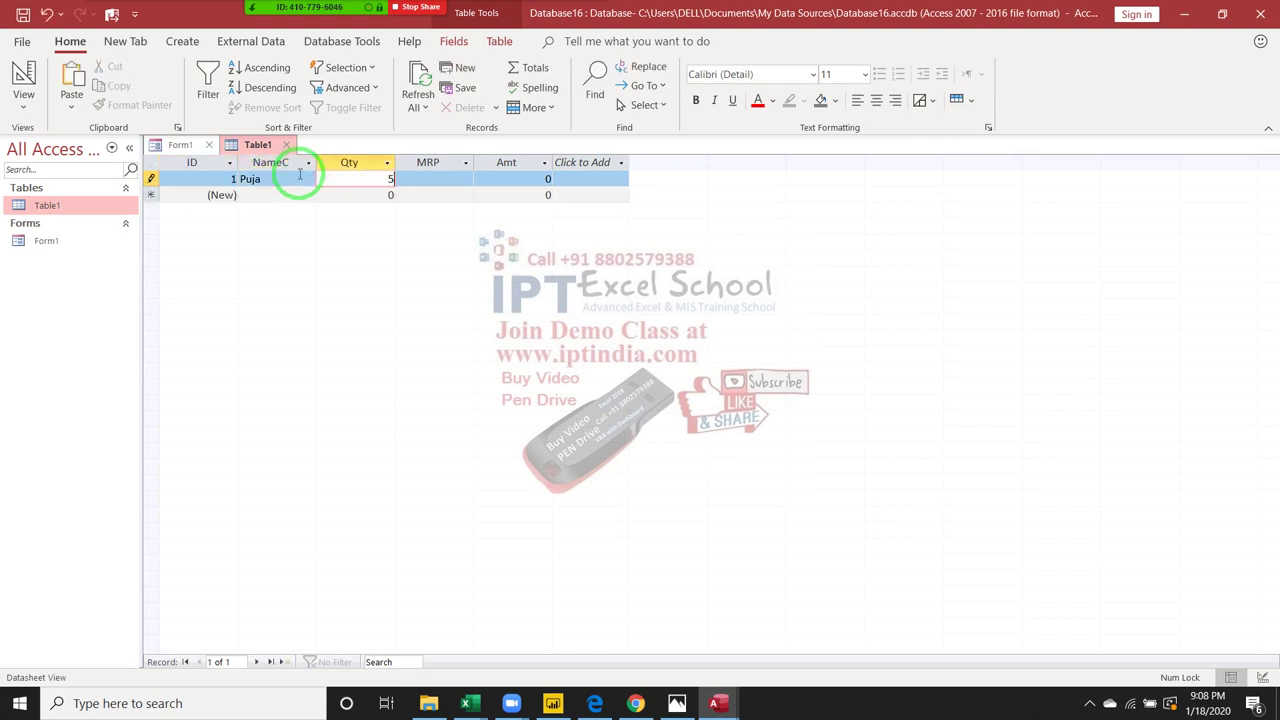
pyautogui.write('2')
pyautogui.press('Tab')
pyautogui.write('65')
pyautogui.press('Tab')
pyautogui.write('851')
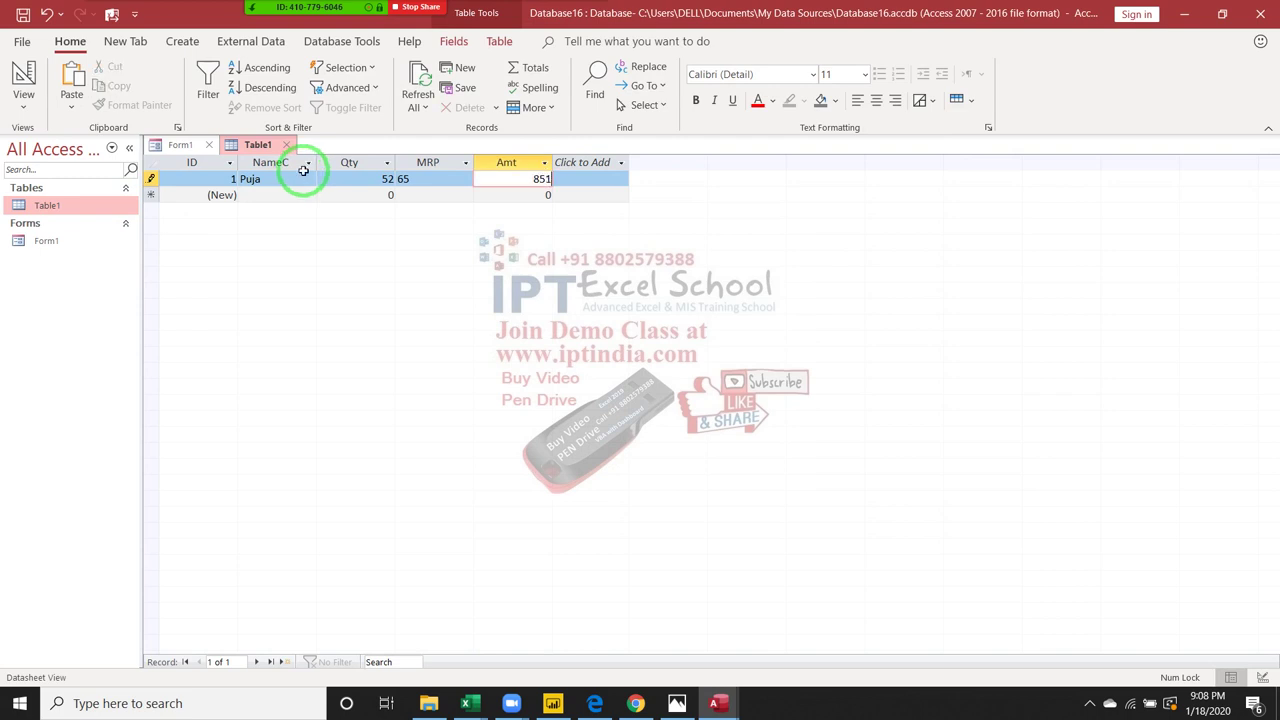
pyautogui.press('Tab')
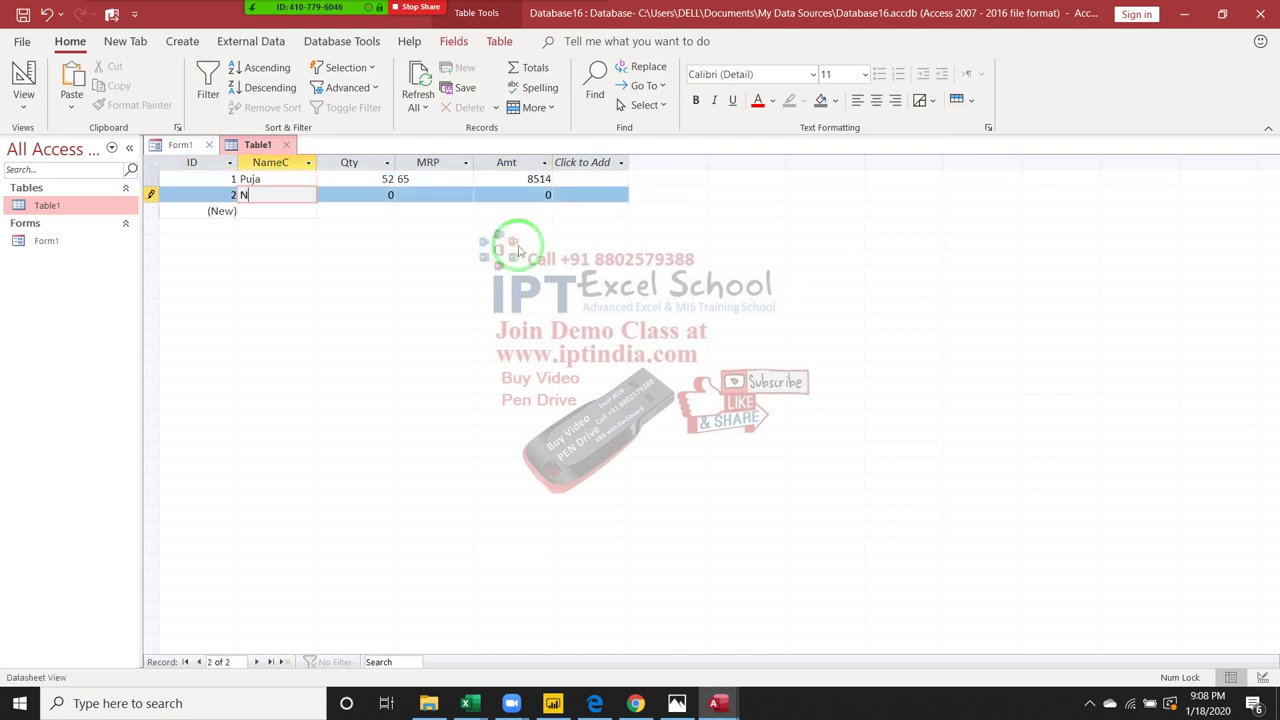
# - Enter the second record with a name, Qty 741 and MRP 95
pyautogui.write('eera')
pyautogui.write('j')
pyautogui.press('Tab')
pyautogui.write('7')
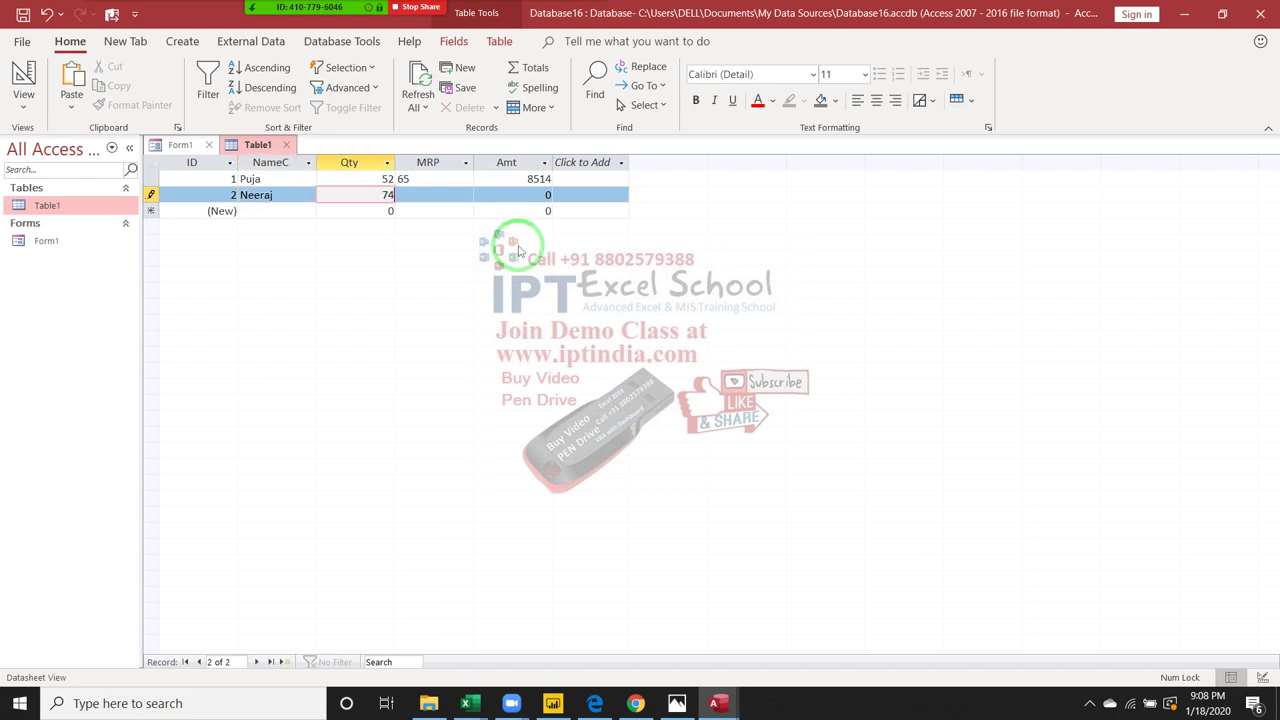
pyautogui.write('41')
pyautogui.press('Tab')
pyautogui.write('257')
pyautogui.press('Tab')
pyautogui.write('95')
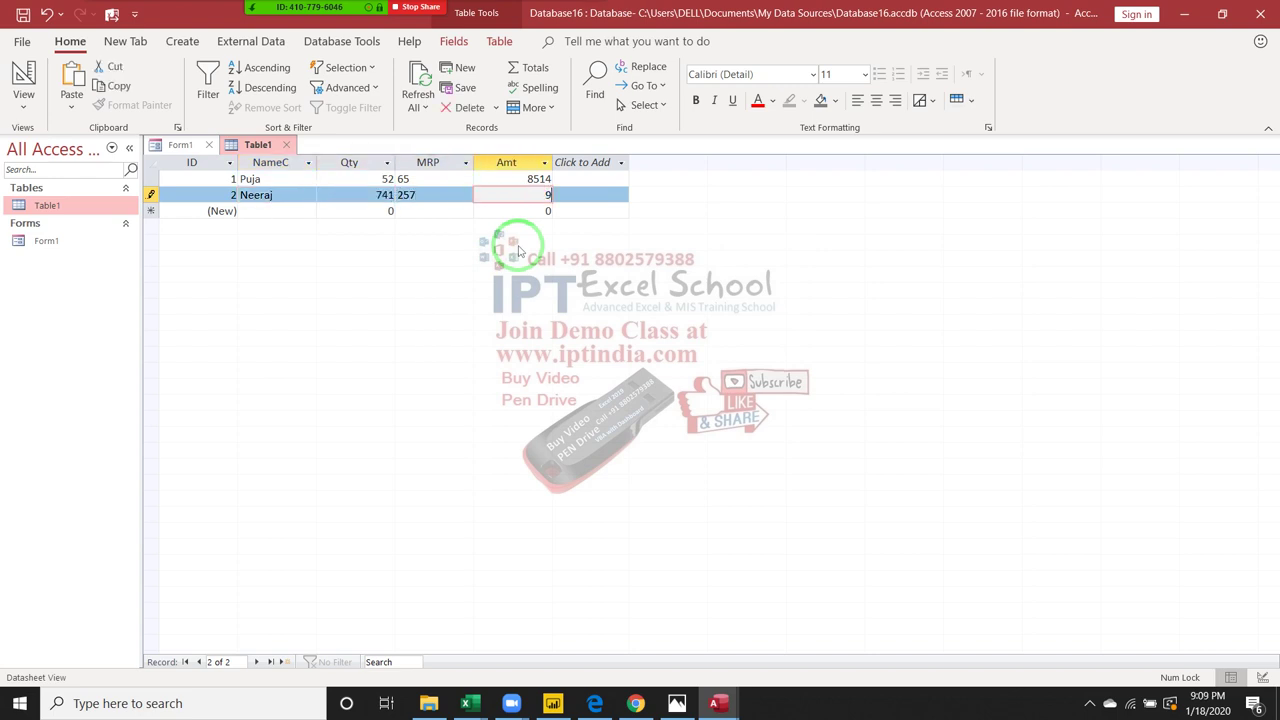
pyautogui.press('Tab')
pyautogui.press('Tab')
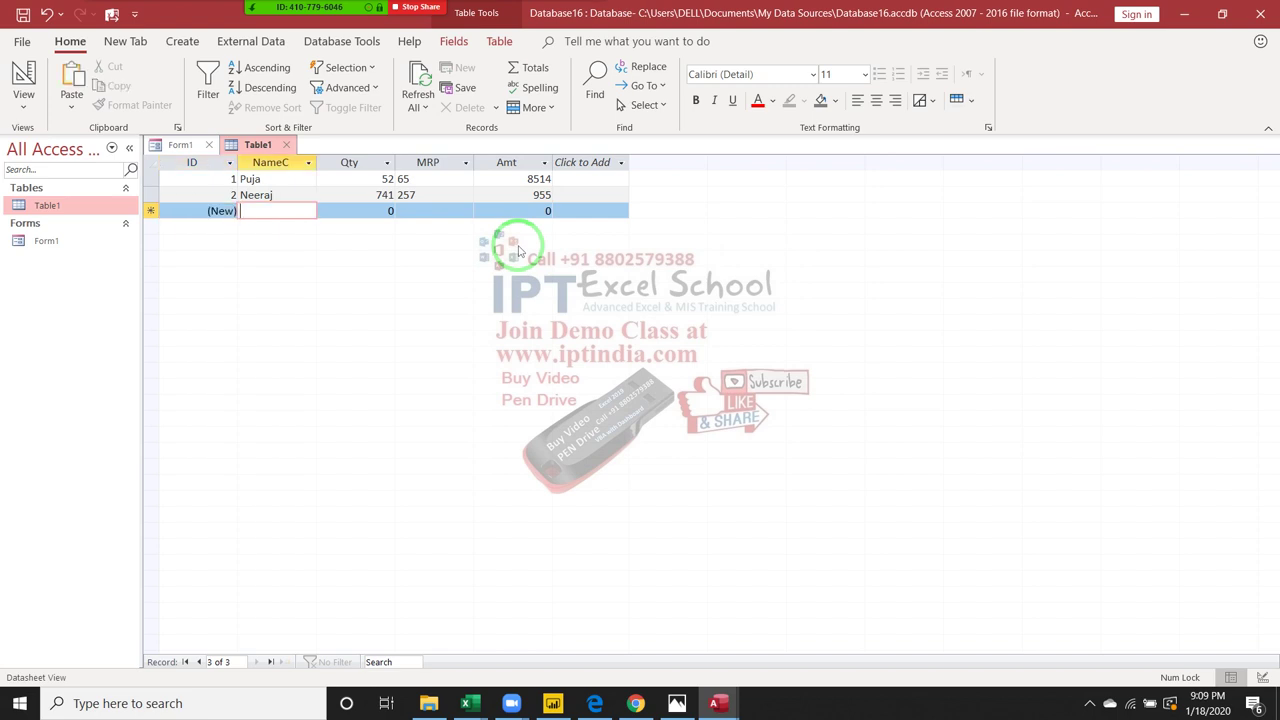
# - Enter the third record (a name, Qty 7, MRP 2, Amt 652) and close Table1
pyautogui.write('Kavita')
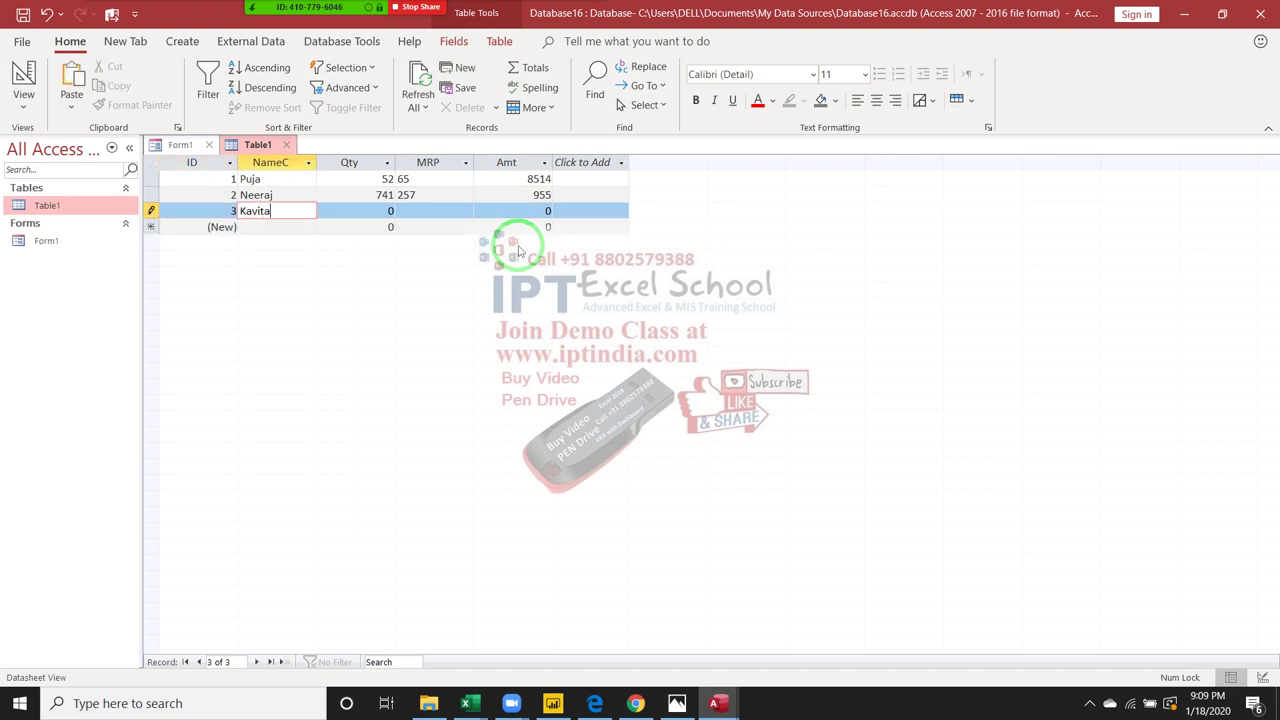
pyautogui.press('Tab')
pyautogui.write('7')
pyautogui.press('Tab')
pyautogui.write('2')
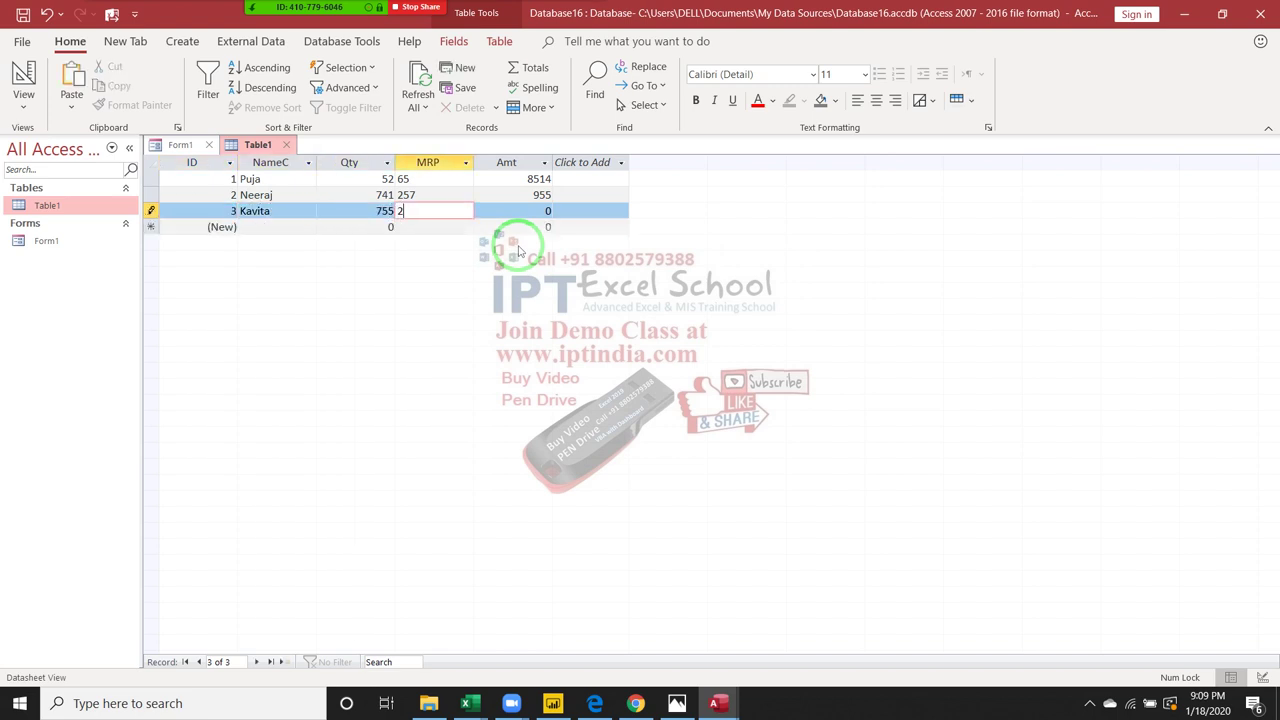
pyautogui.press('Tab')
pyautogui.write('652')
pyautogui.press('Tab')
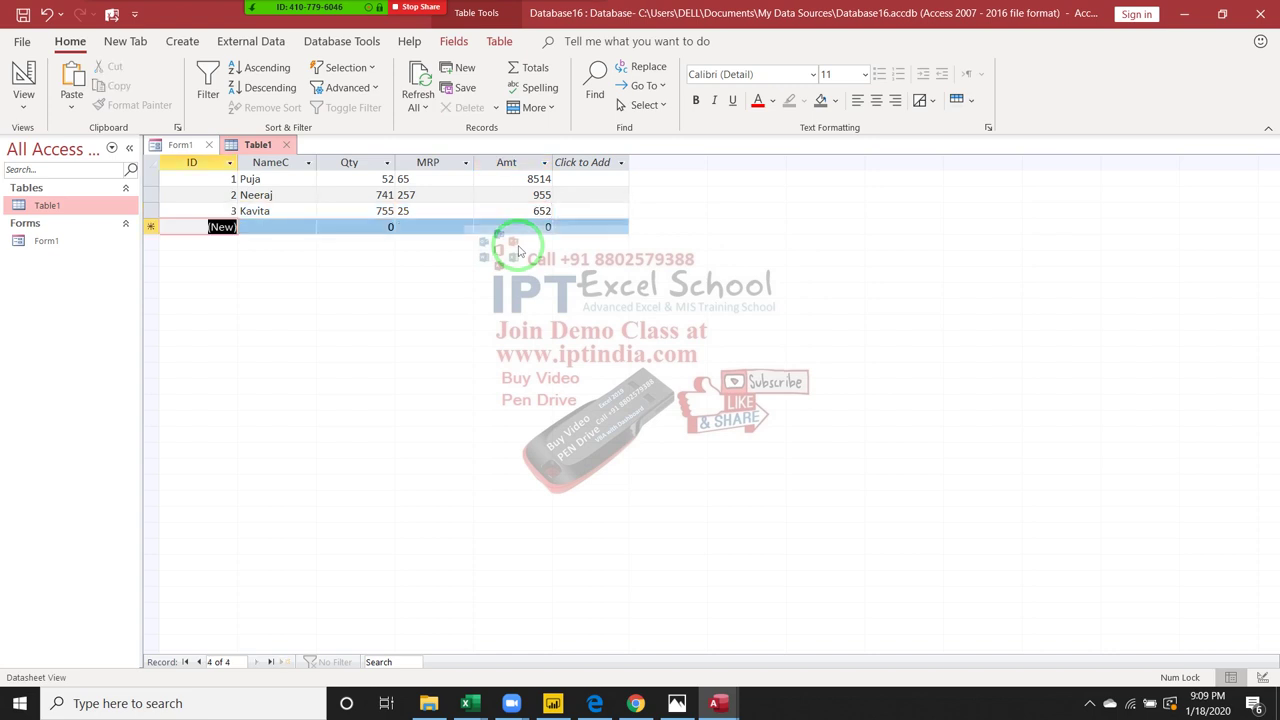
pyautogui.click(287, 145)
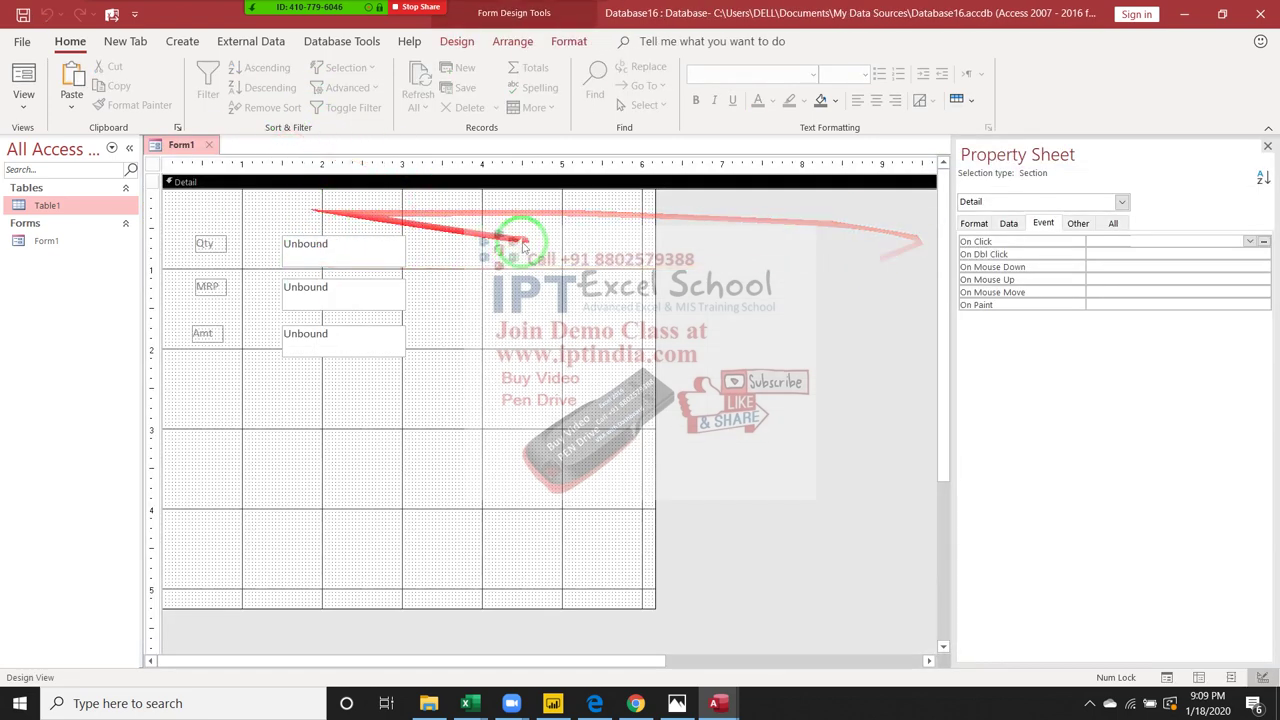
# - Close Form1, discard an auto-generated Table1 form unsaved, and start a blank Form Design
pyautogui.click(213, 147)
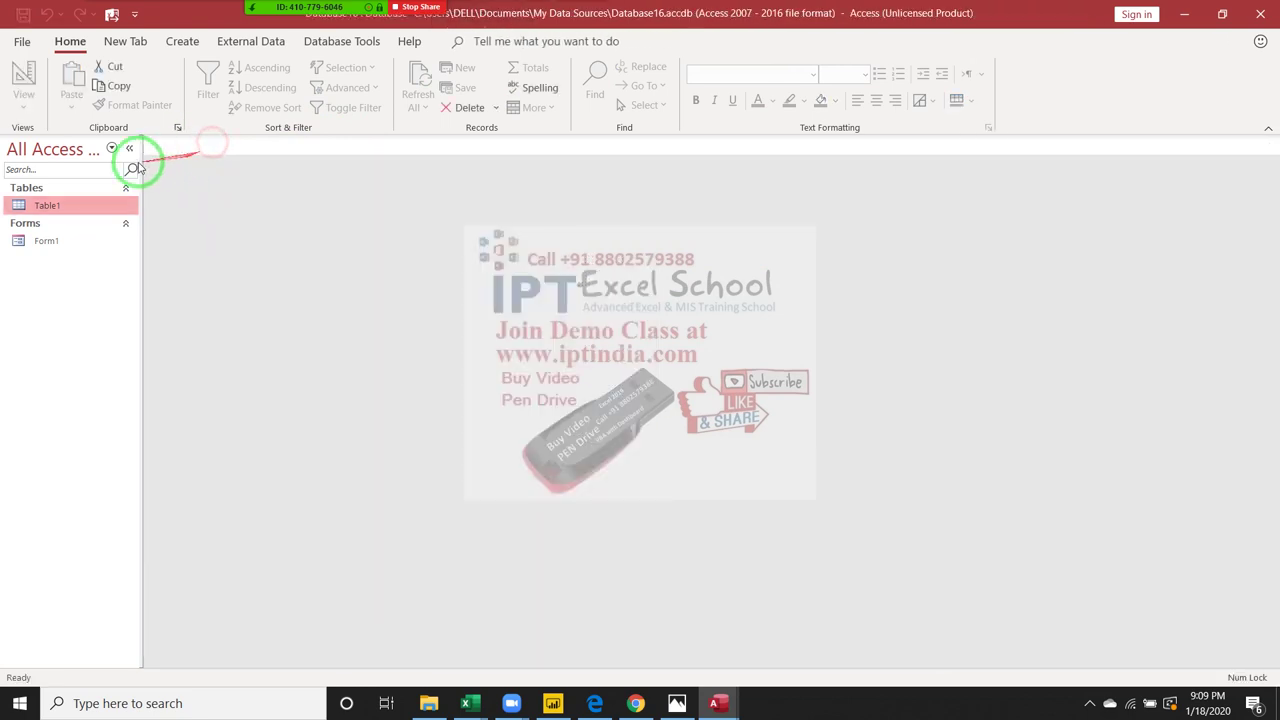
pyautogui.click(182, 41)
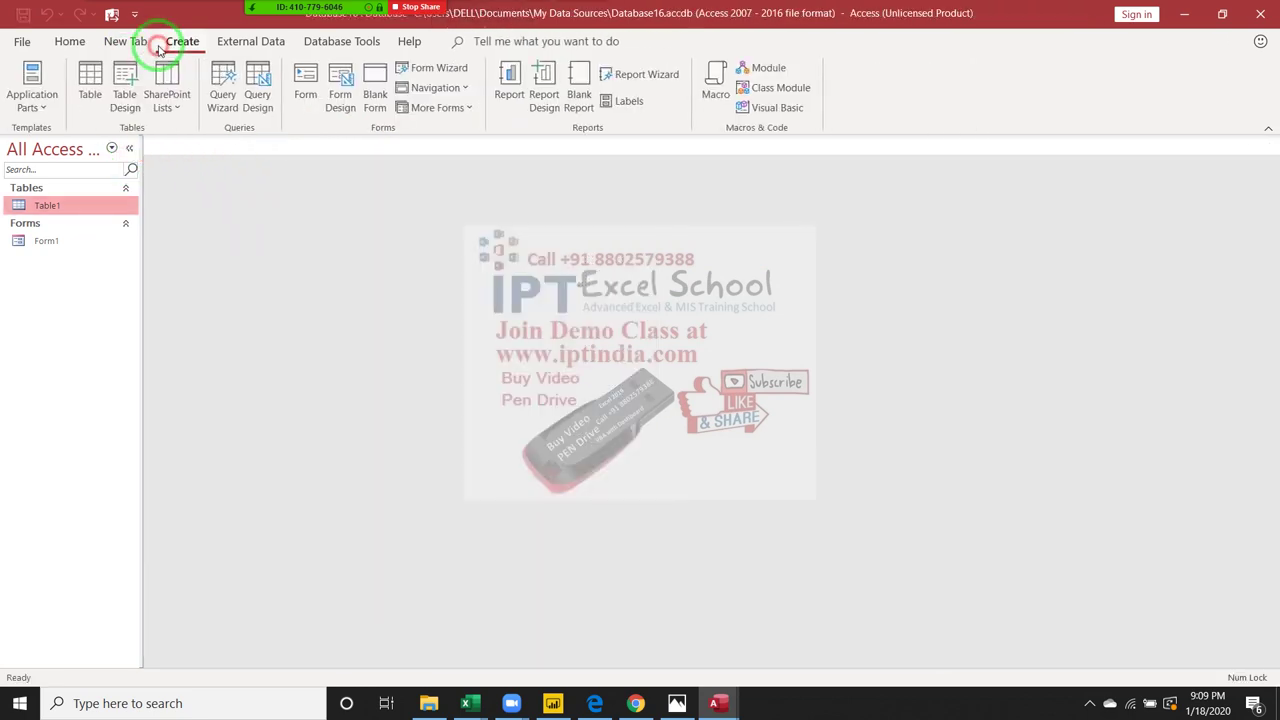
pyautogui.click(306, 94)
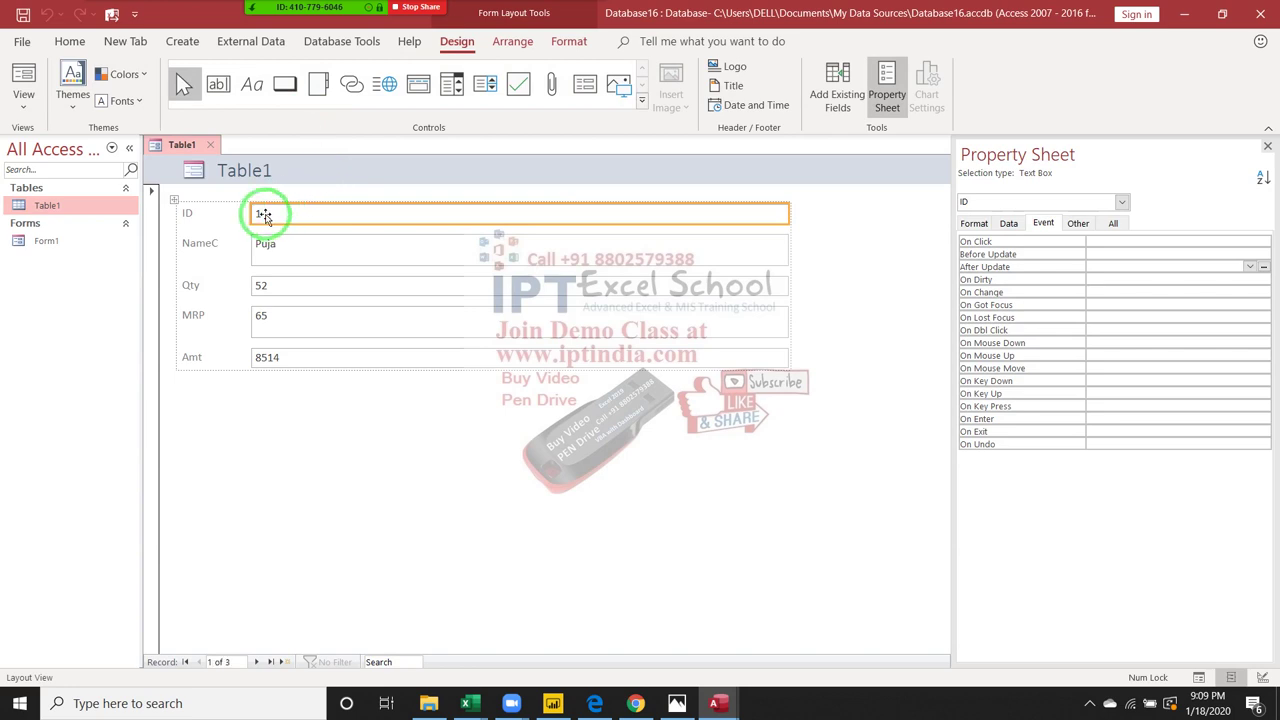
pyautogui.click(210, 144)
pyautogui.click(582, 398)
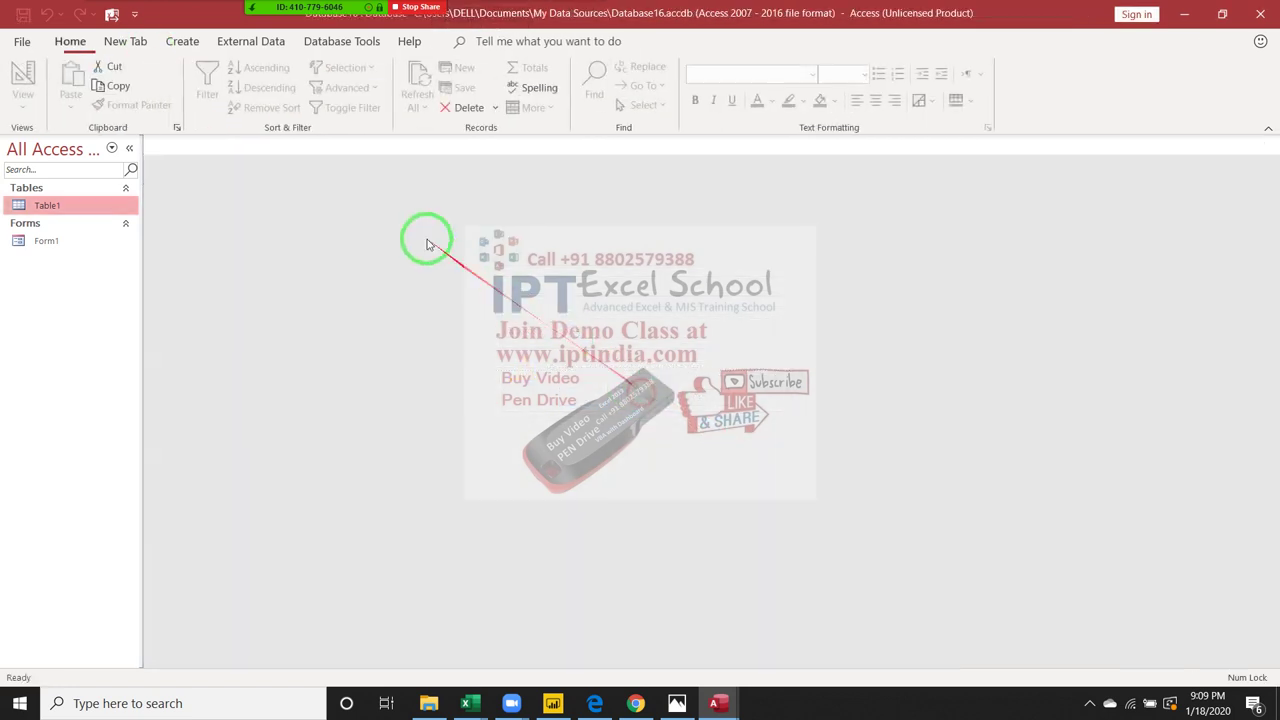
pyautogui.click(176, 42)
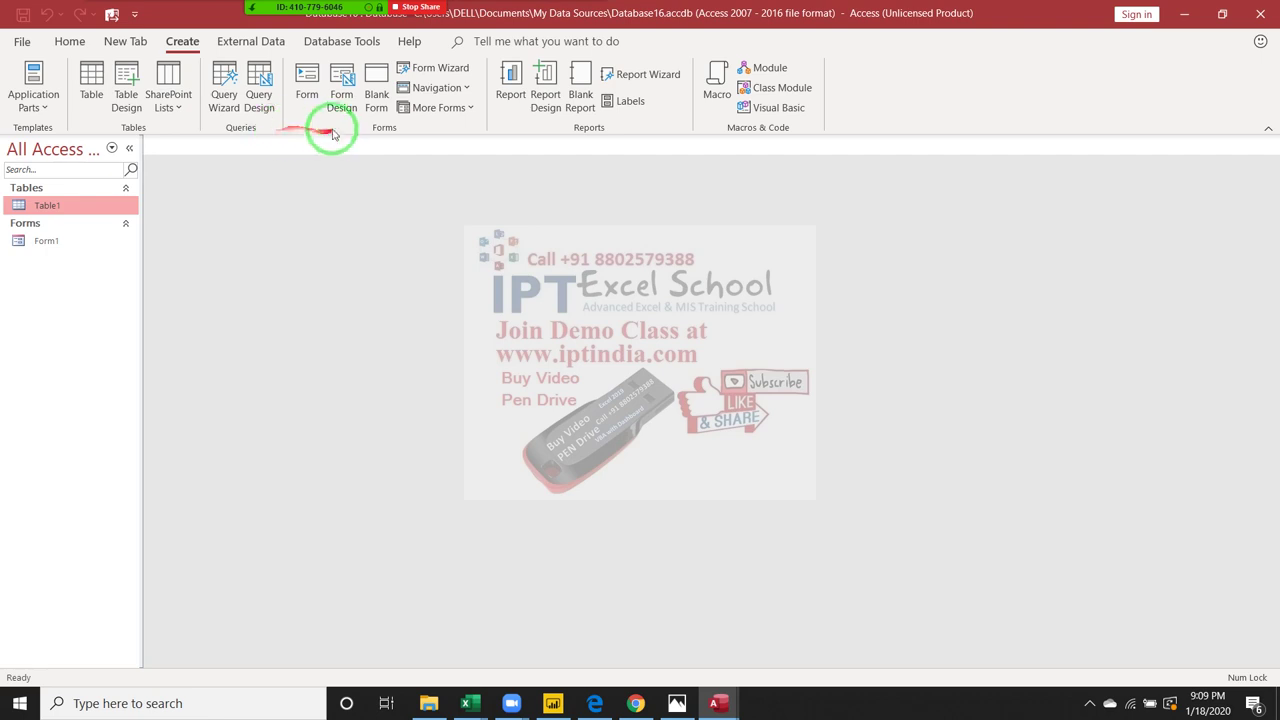
pyautogui.click(341, 85)
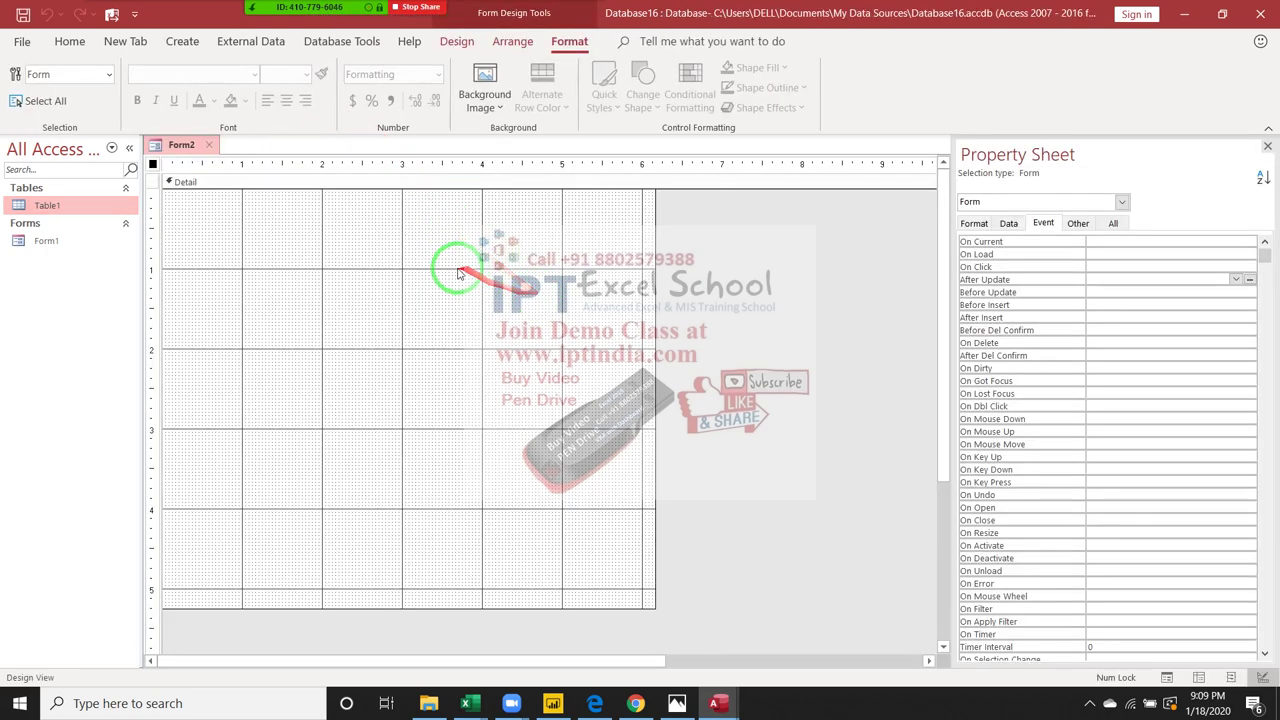
# - Select the form's Detail section and bring up the Design tab's form controls
pyautogui.click(440, 252)
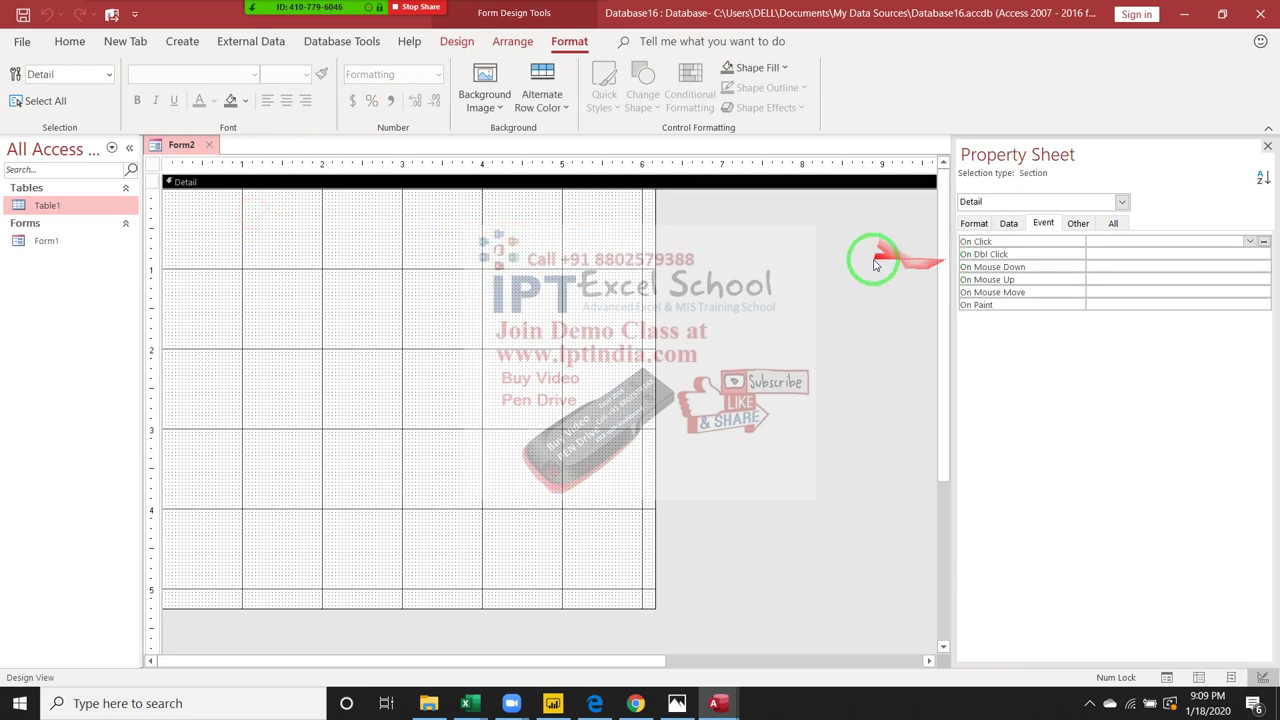
pyautogui.click(181, 248)
pyautogui.click(181, 249)
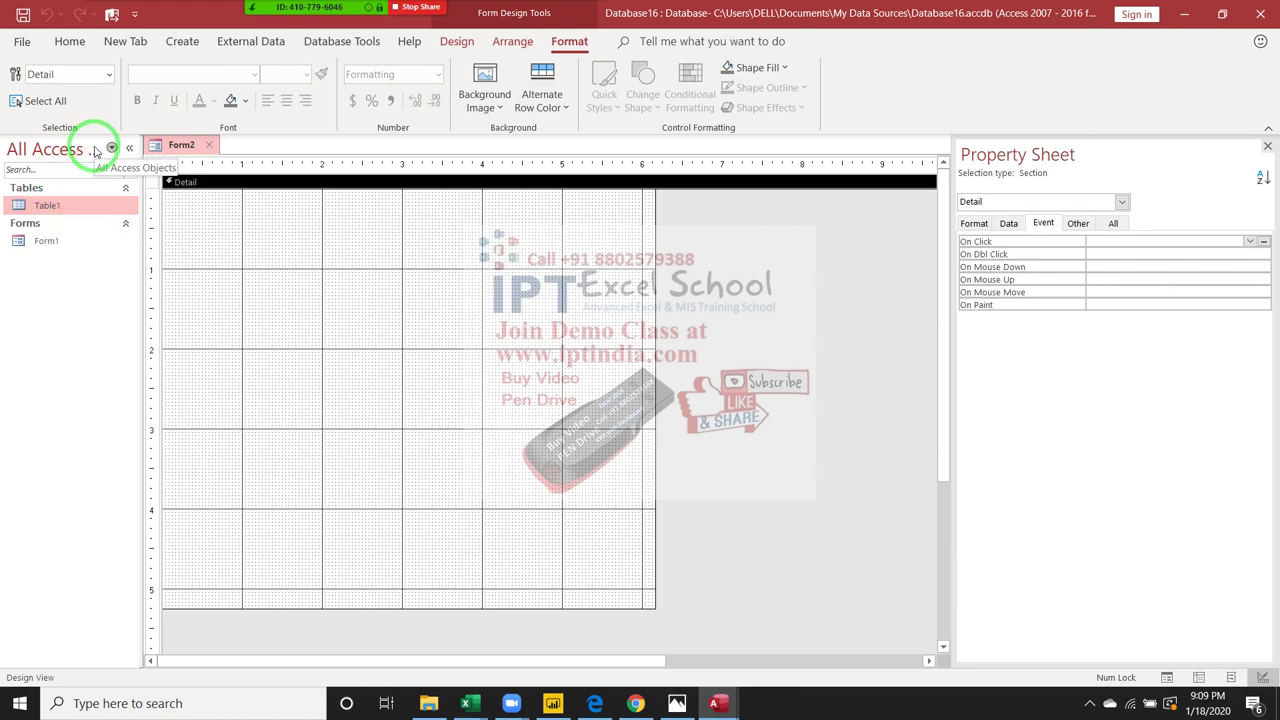
pyautogui.click(513, 45)
pyautogui.click(568, 42)
pyautogui.click(456, 43)
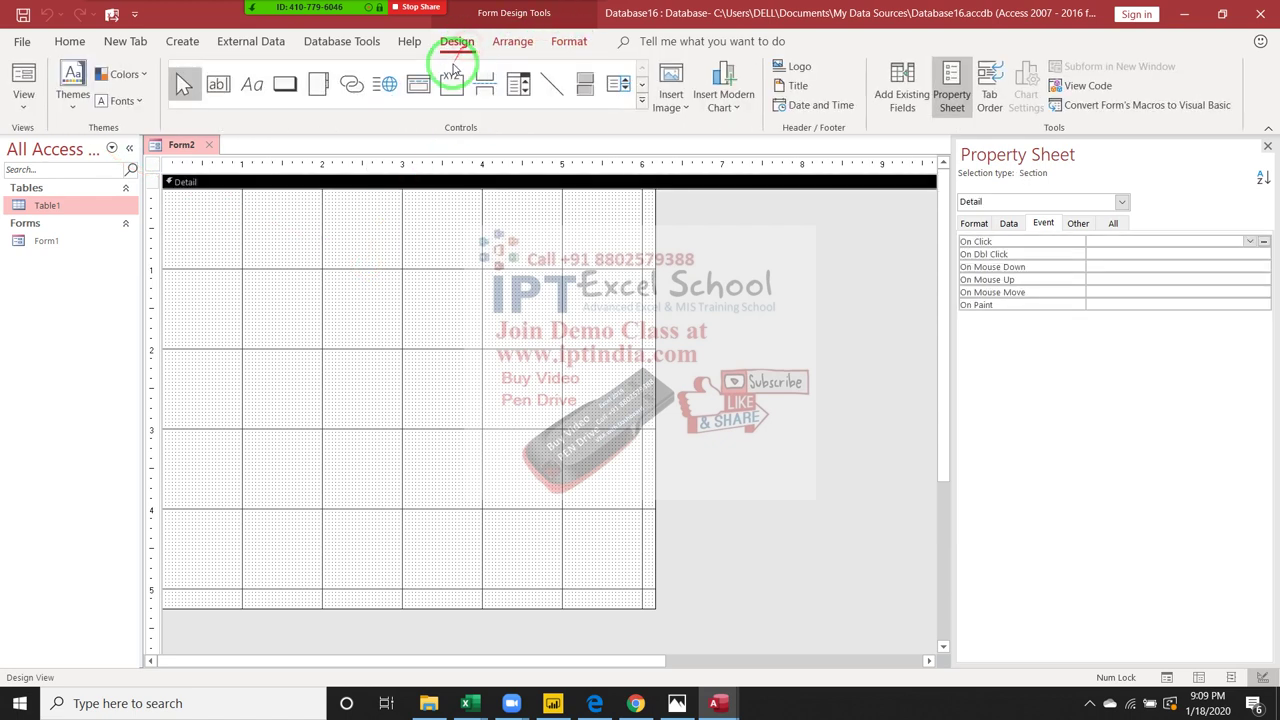
# - Draw the first unbound text box at the top left and position it beside the ID label
pyautogui.click(217, 84)
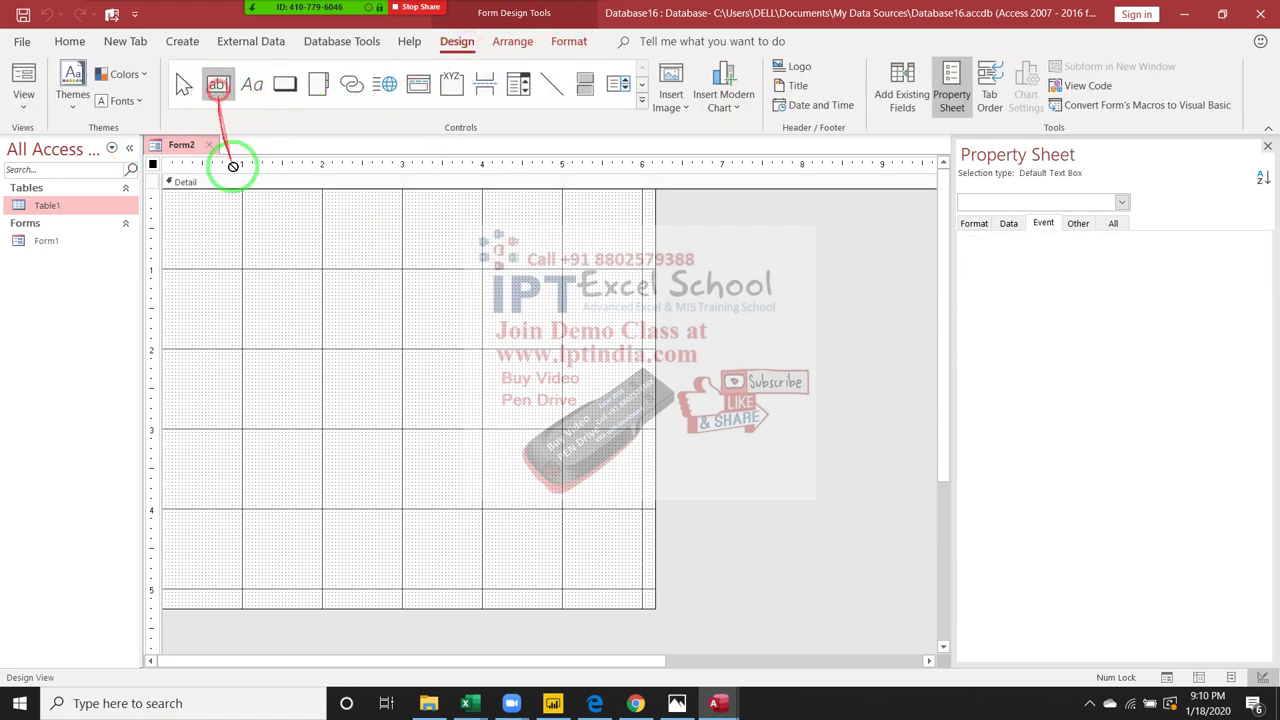
pyautogui.moveTo(268, 209); pyautogui.dragTo(337, 228)
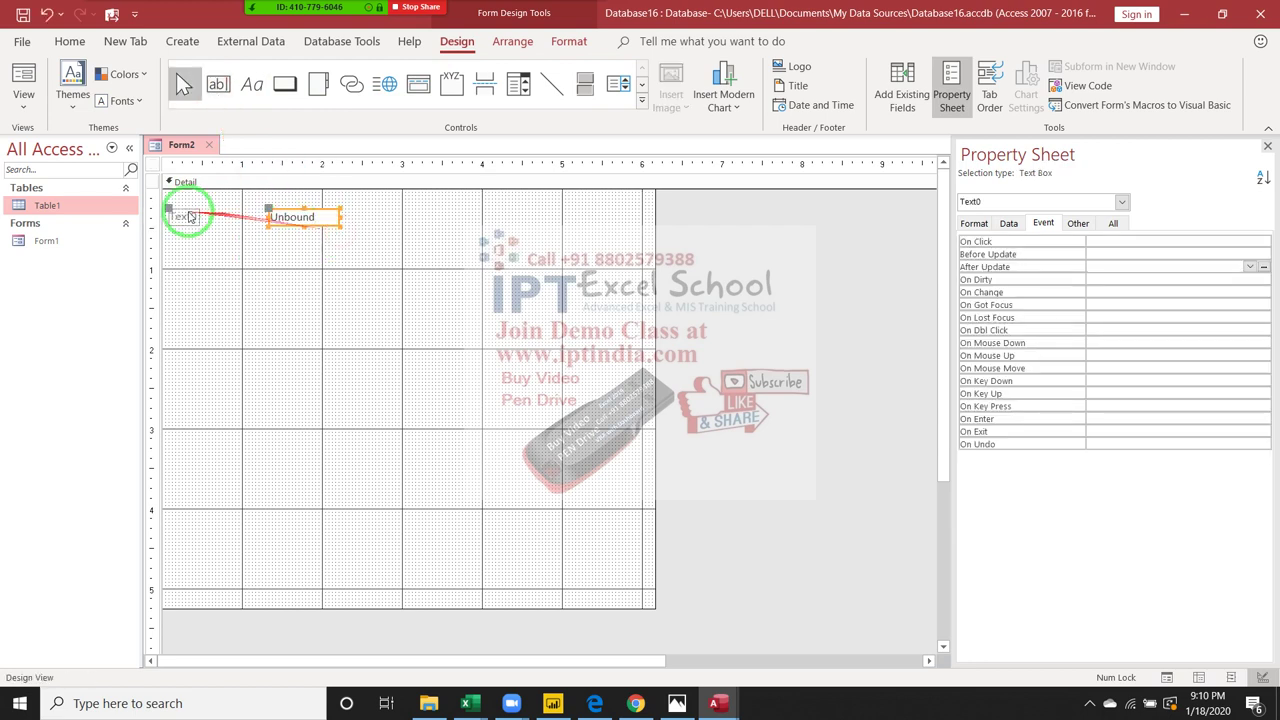
pyautogui.click(194, 213)
pyautogui.moveTo(194, 213); pyautogui.dragTo(232, 214)
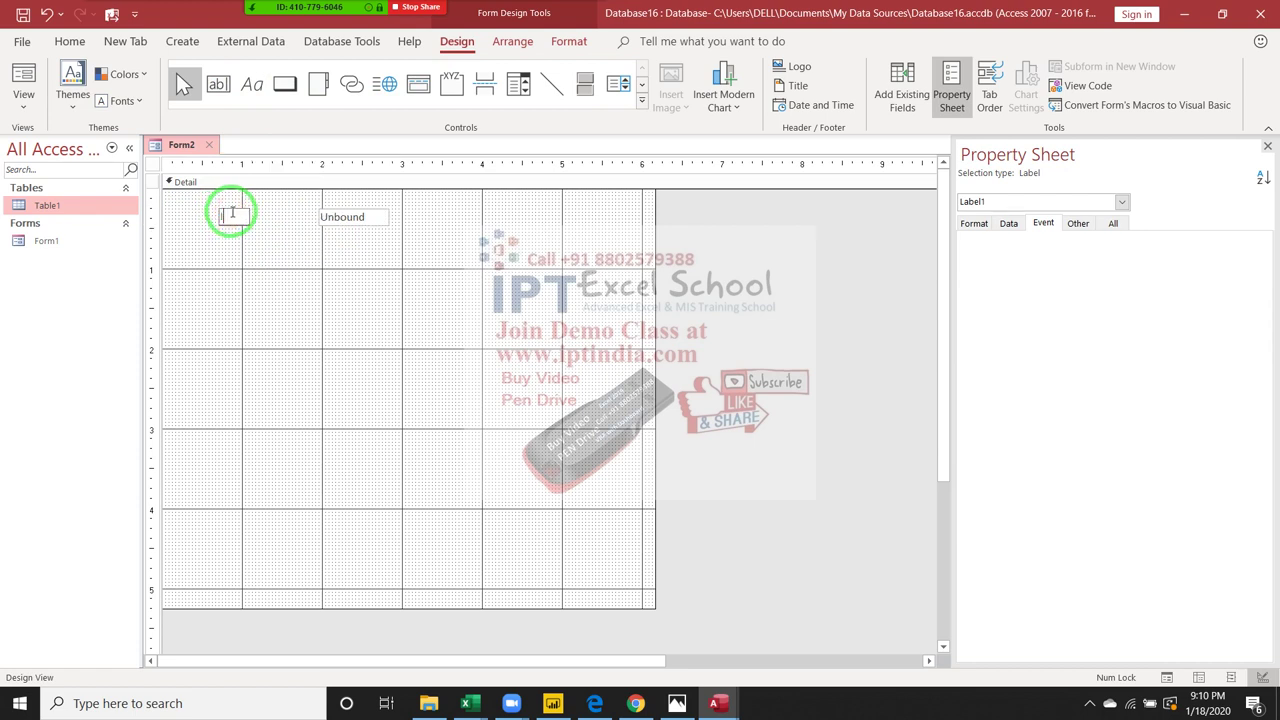
pyautogui.write('ID')
pyautogui.click(246, 228)
pyautogui.click(342, 222)
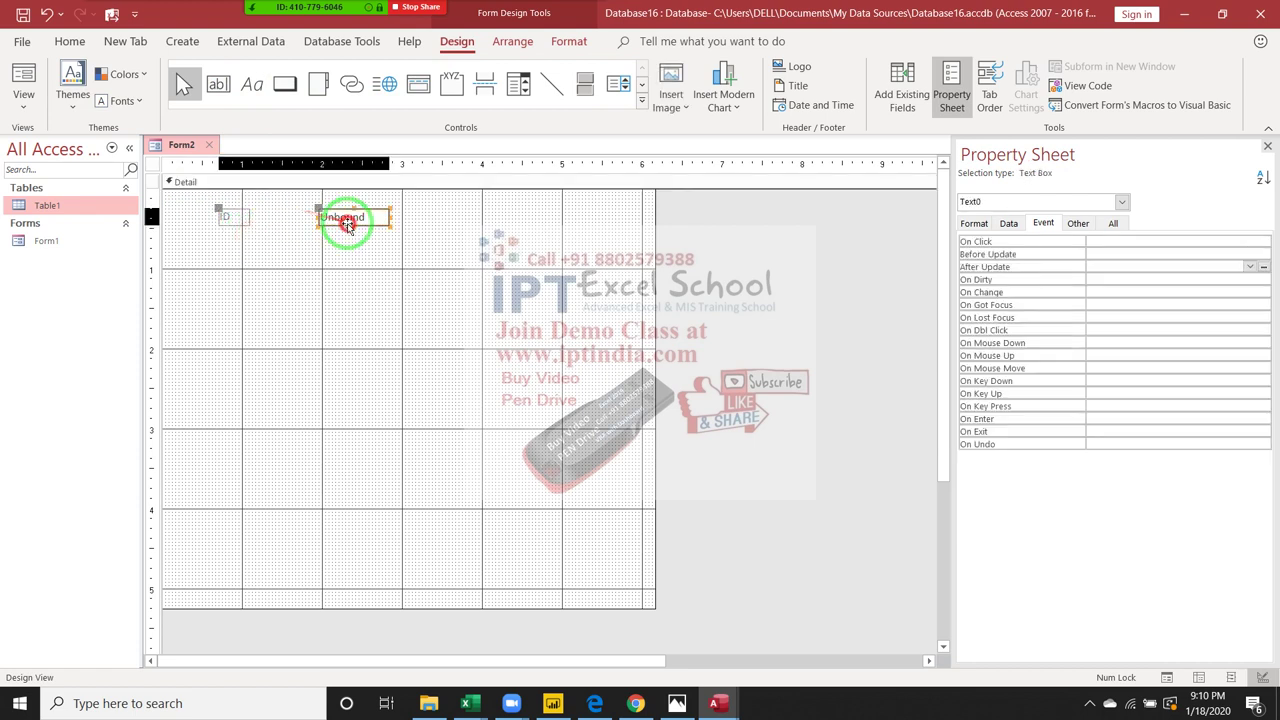
pyautogui.moveTo(342, 228)
pyautogui.mouseDown()
pyautogui.moveTo(287, 226)
pyautogui.moveTo(310, 220)
pyautogui.mouseUp()
pyautogui.click(265, 266)
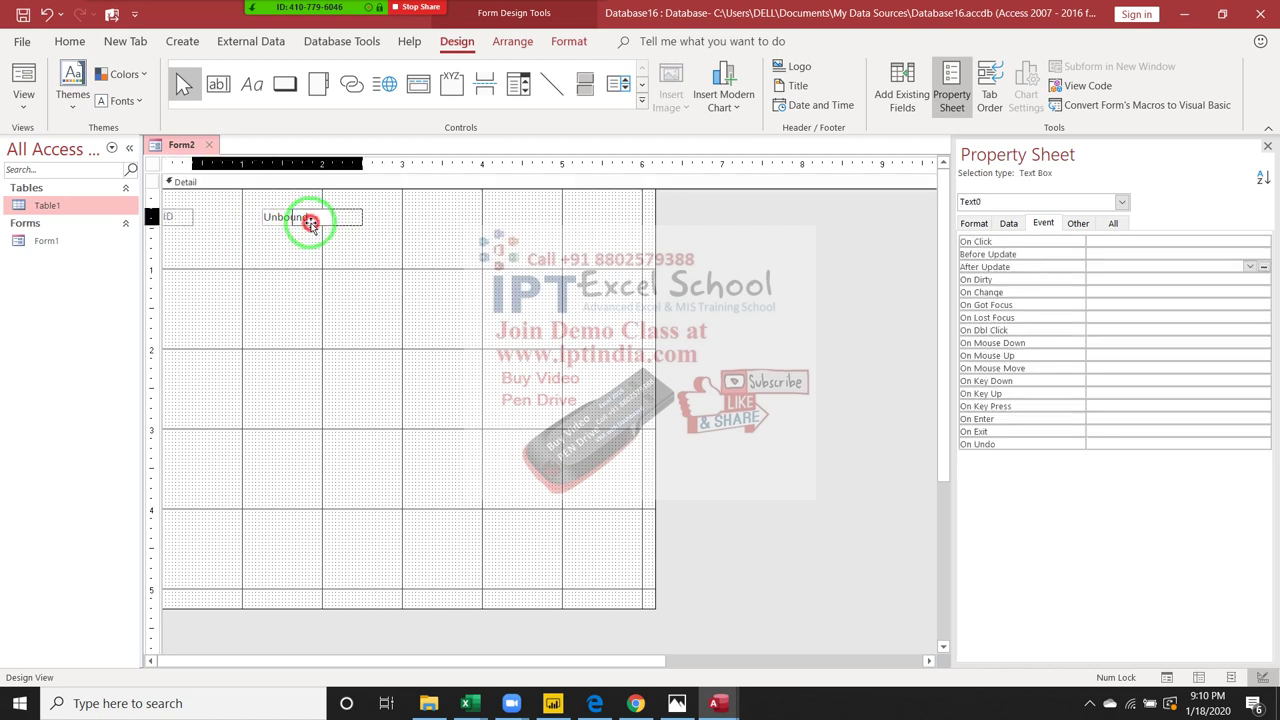
pyautogui.click(320, 280)
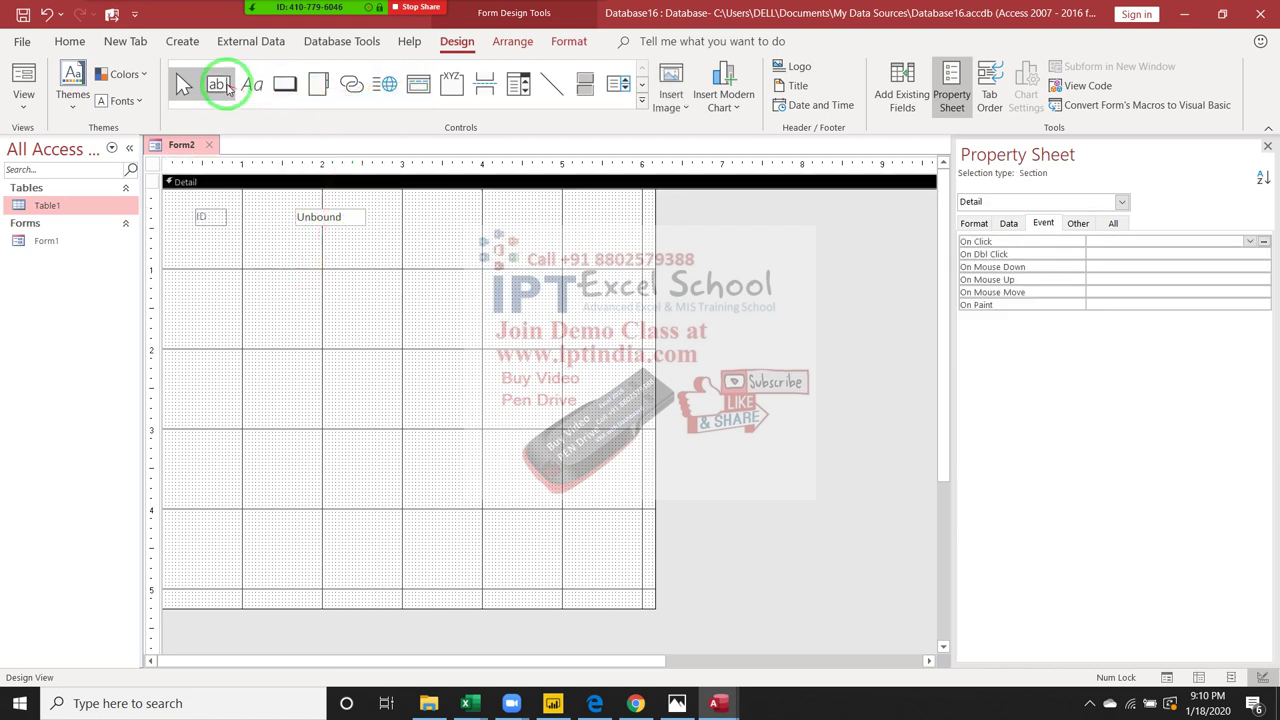
# - Add two more text boxes below, labelling them NAme and MRP
pyautogui.click(217, 84)
pyautogui.moveTo(271, 271); pyautogui.dragTo(371, 287)
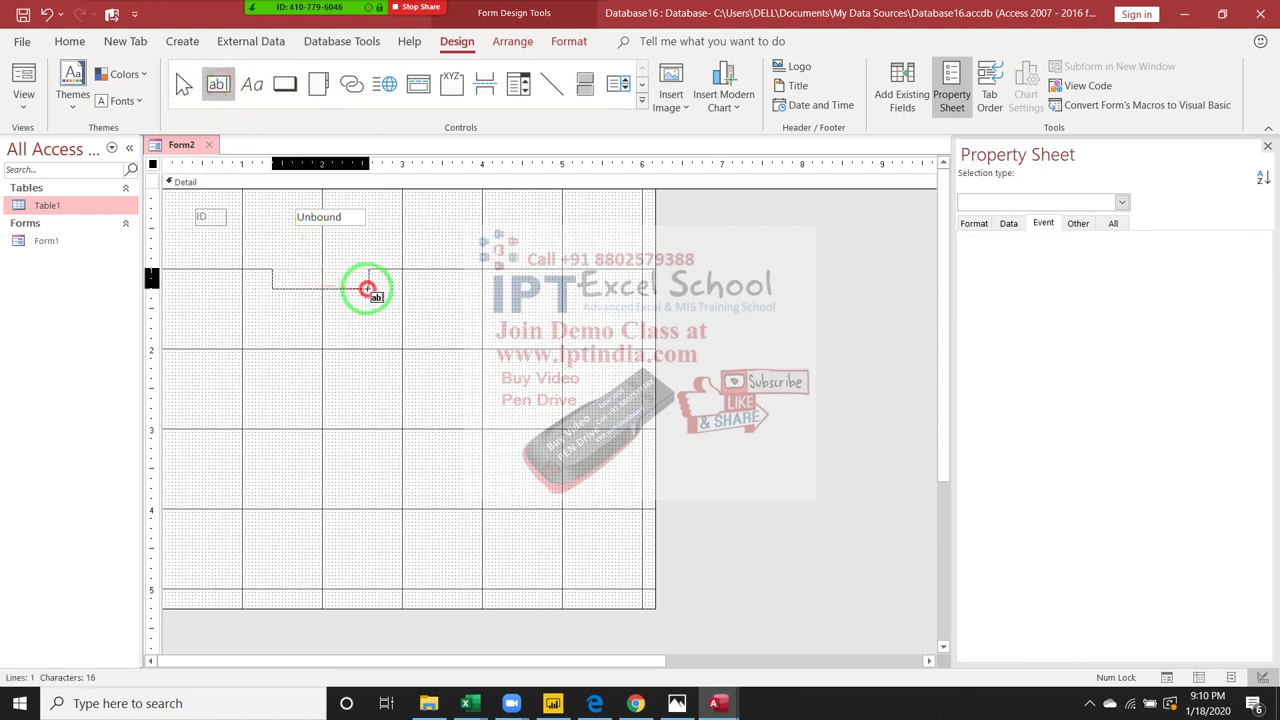
pyautogui.click(186, 276)
pyautogui.write('Name')
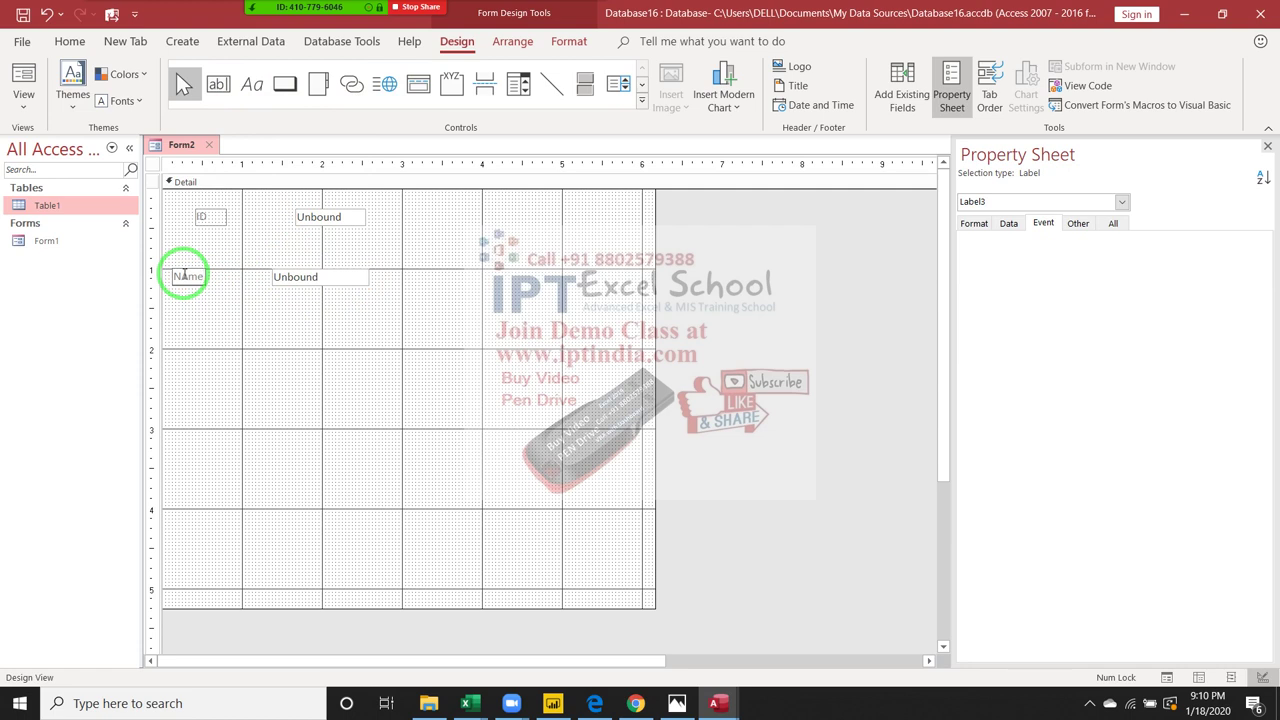
pyautogui.click(329, 343)
pyautogui.click(217, 84)
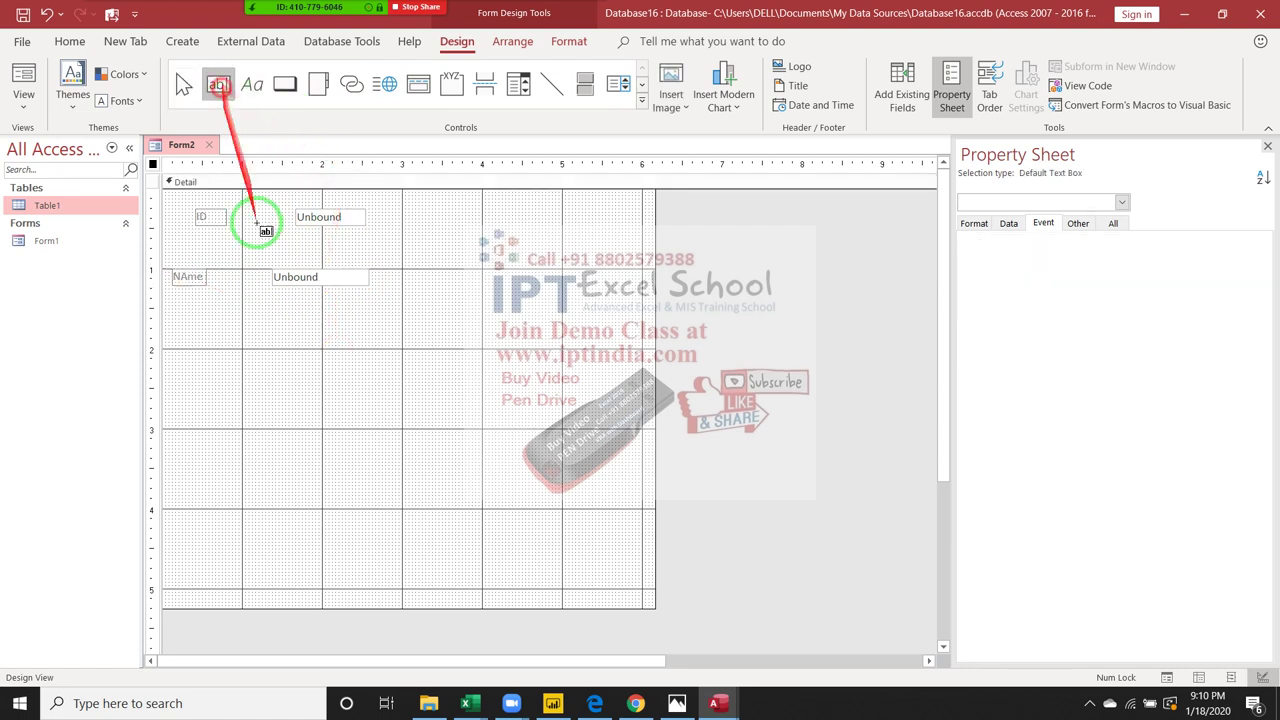
pyautogui.moveTo(258, 299); pyautogui.dragTo(367, 317)
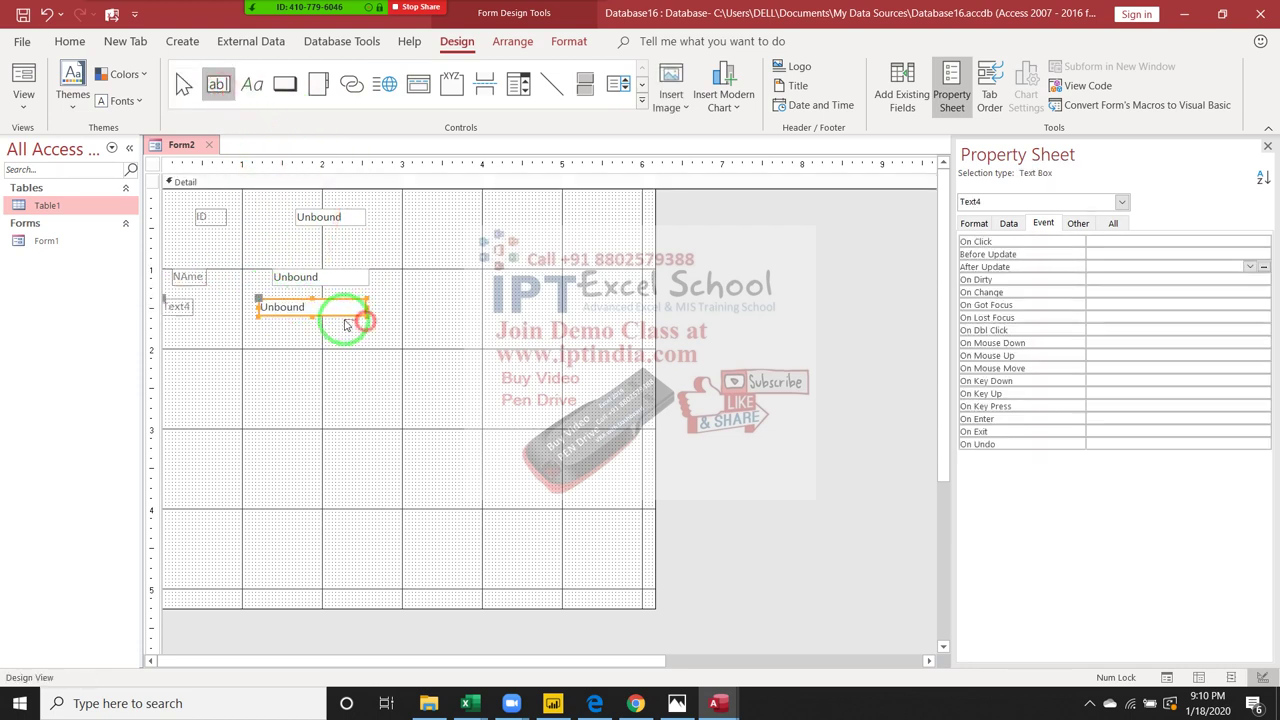
pyautogui.click(180, 306)
pyautogui.write('MRP')
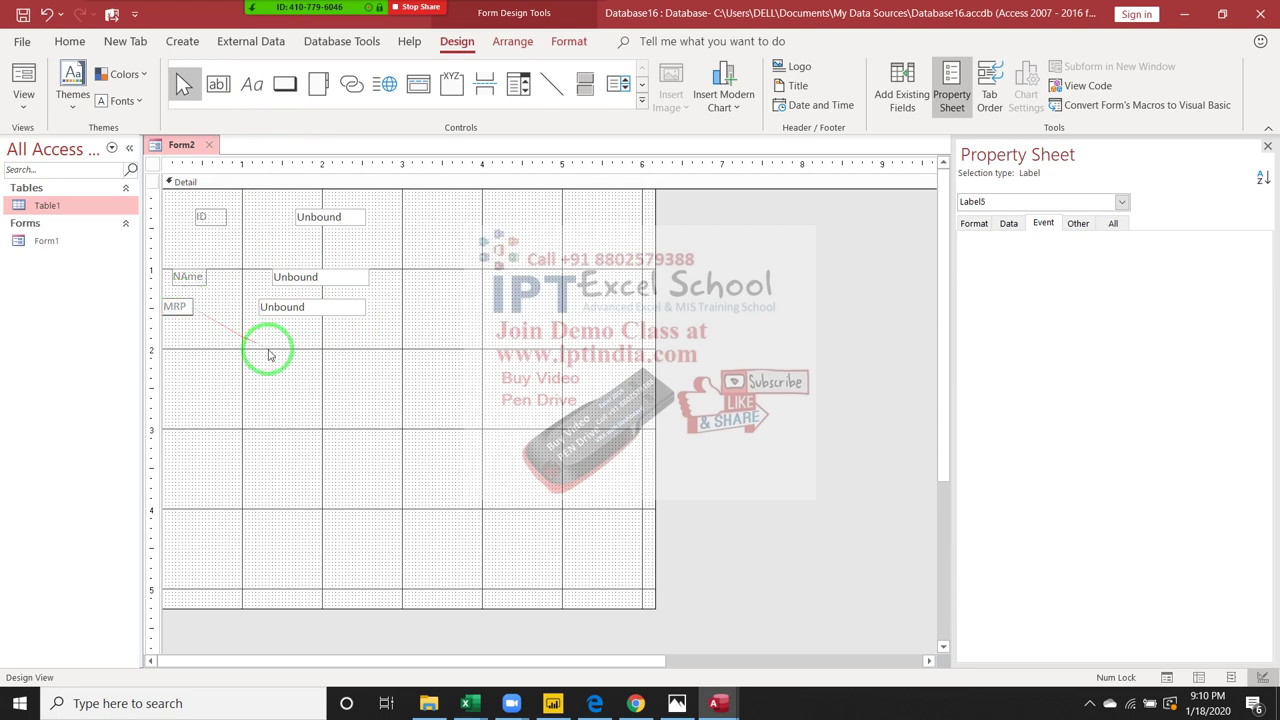
pyautogui.click(265, 349)
# - Draw a fourth text box below MRP and move its Text6 label toward it
pyautogui.click(217, 84)
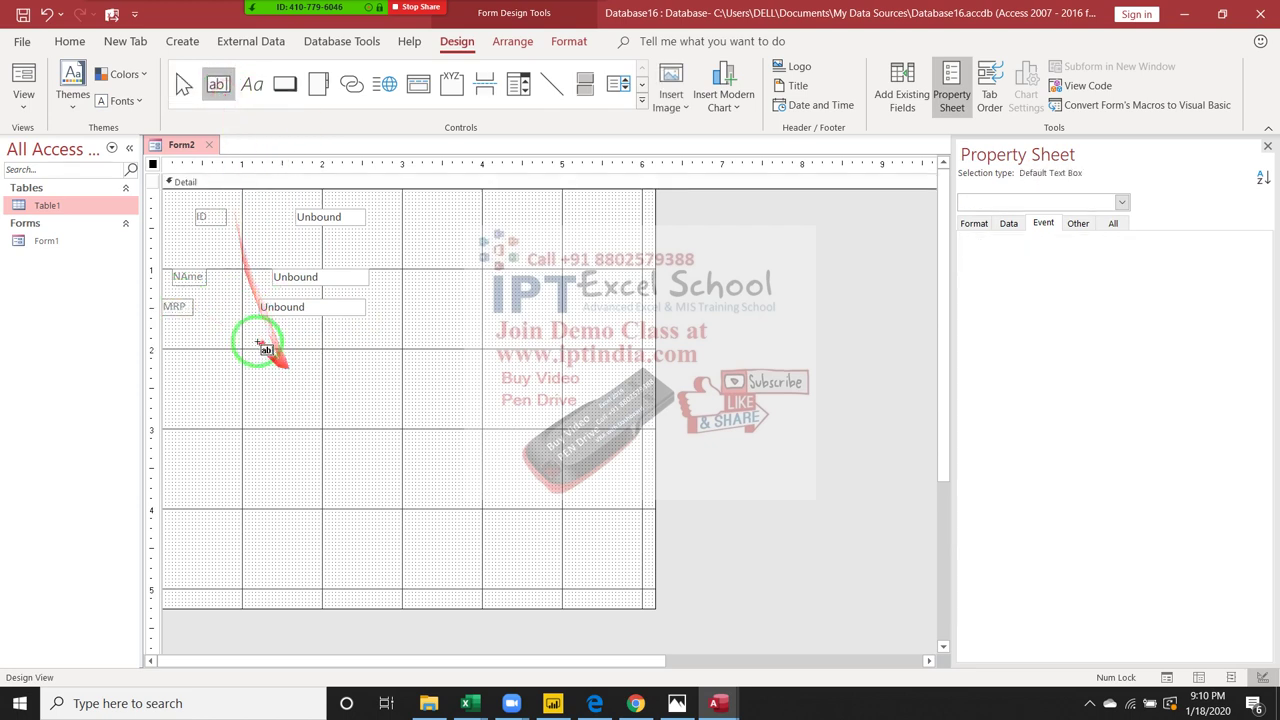
pyautogui.moveTo(258, 333)
pyautogui.mouseDown()
pyautogui.moveTo(349, 358)
pyautogui.moveTo(364, 350)
pyautogui.mouseUp()
pyautogui.click(225, 334)
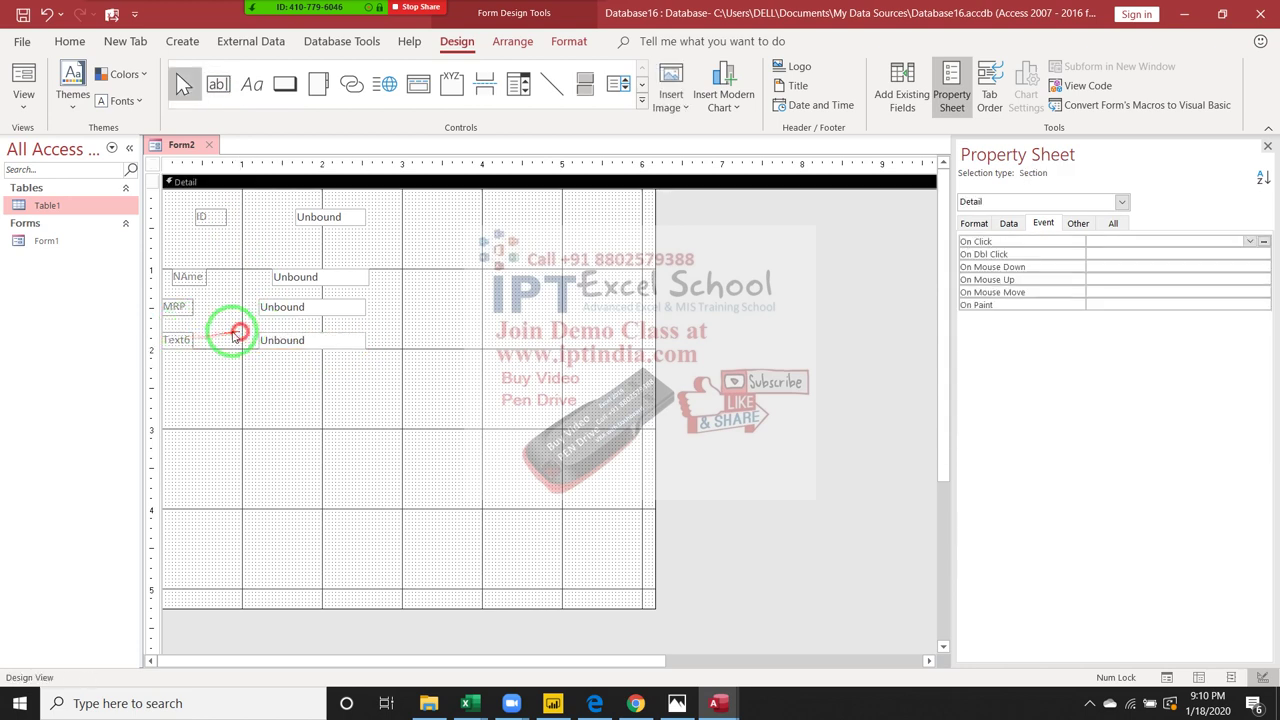
pyautogui.click(176, 338)
pyautogui.moveTo(170, 332)
pyautogui.mouseDown()
pyautogui.moveTo(206, 332)
pyautogui.moveTo(203, 305)
pyautogui.mouseUp()
# - Line up the NAme label and its text box side by side
pyautogui.click(172, 305)
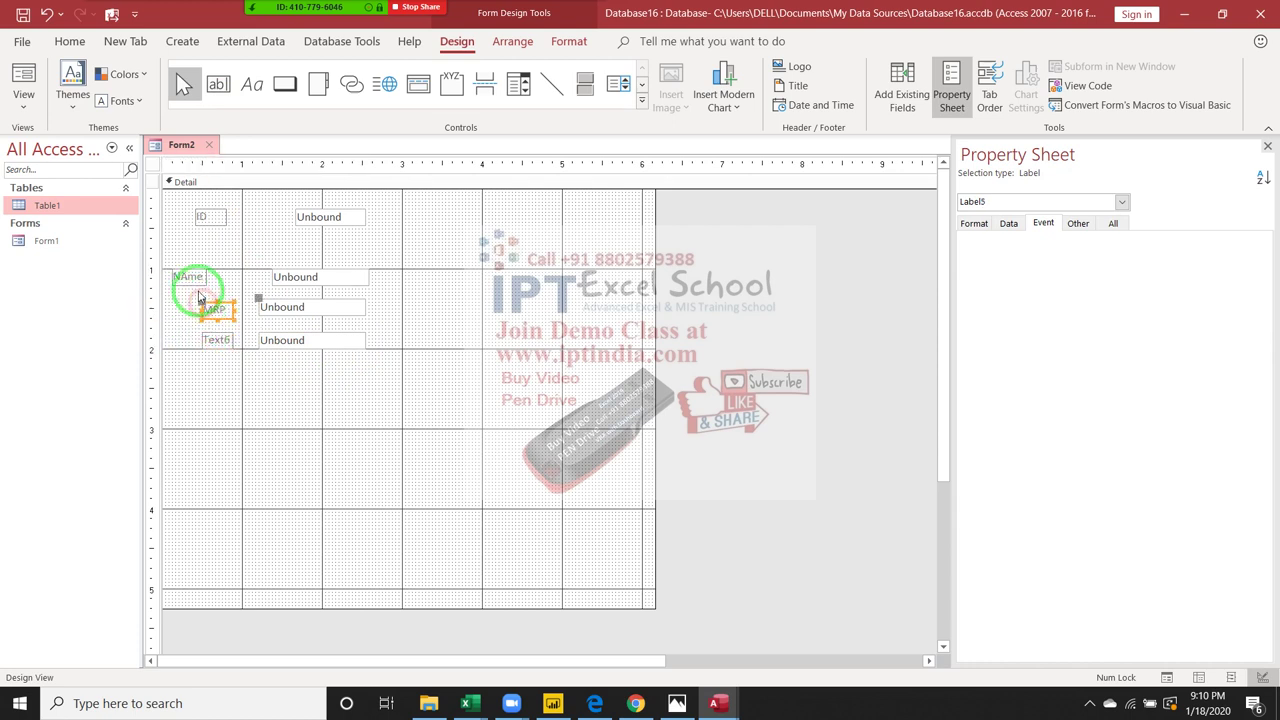
pyautogui.click(175, 272)
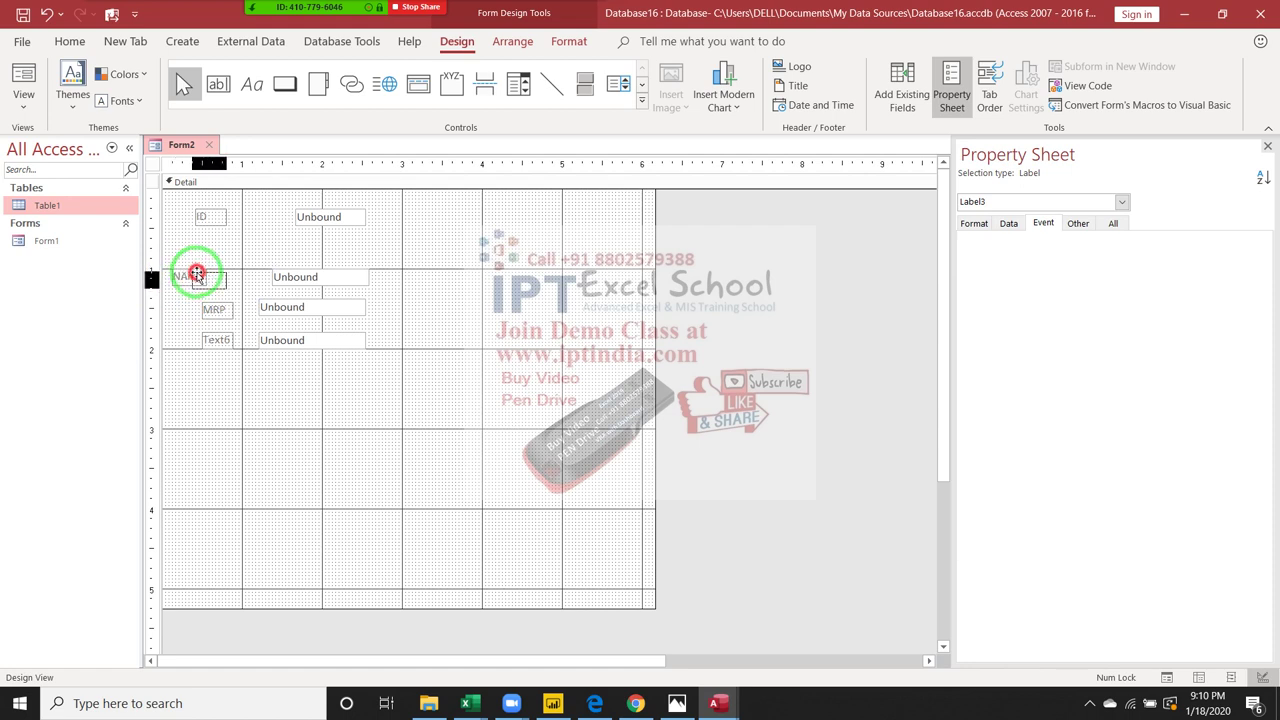
pyautogui.moveTo(175, 272); pyautogui.dragTo(205, 274)
pyautogui.click(335, 292)
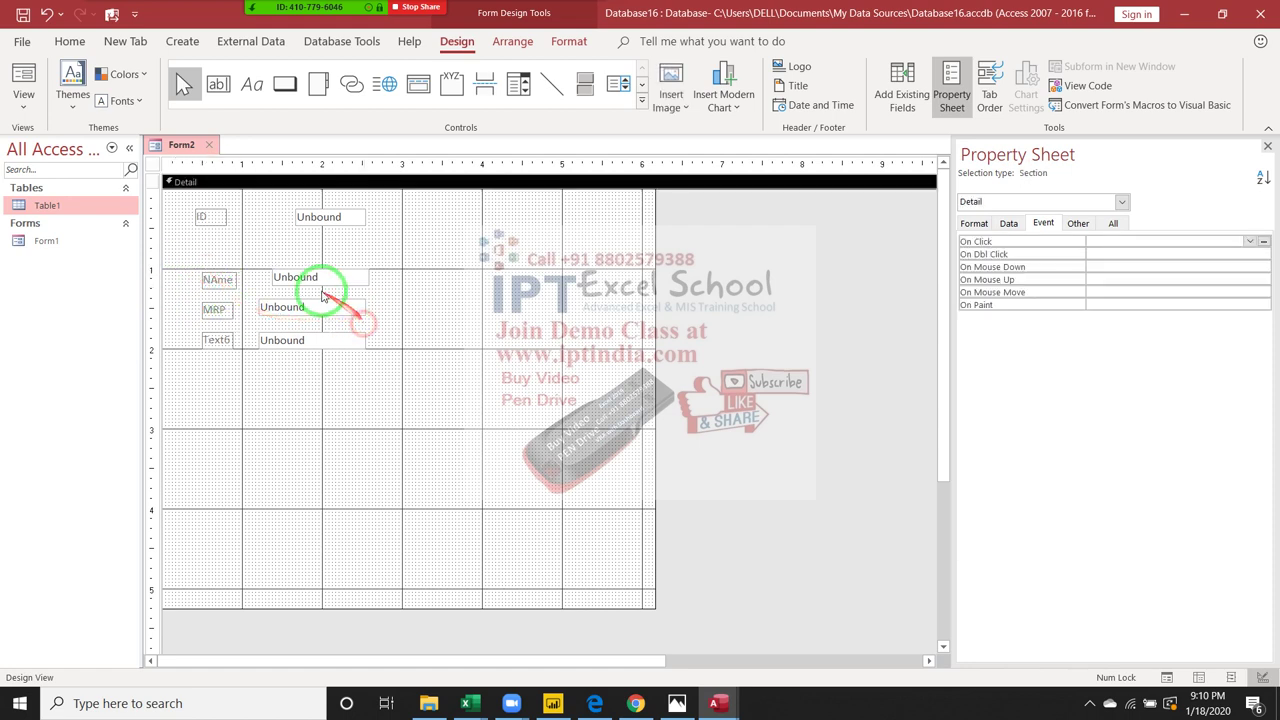
pyautogui.click(285, 278)
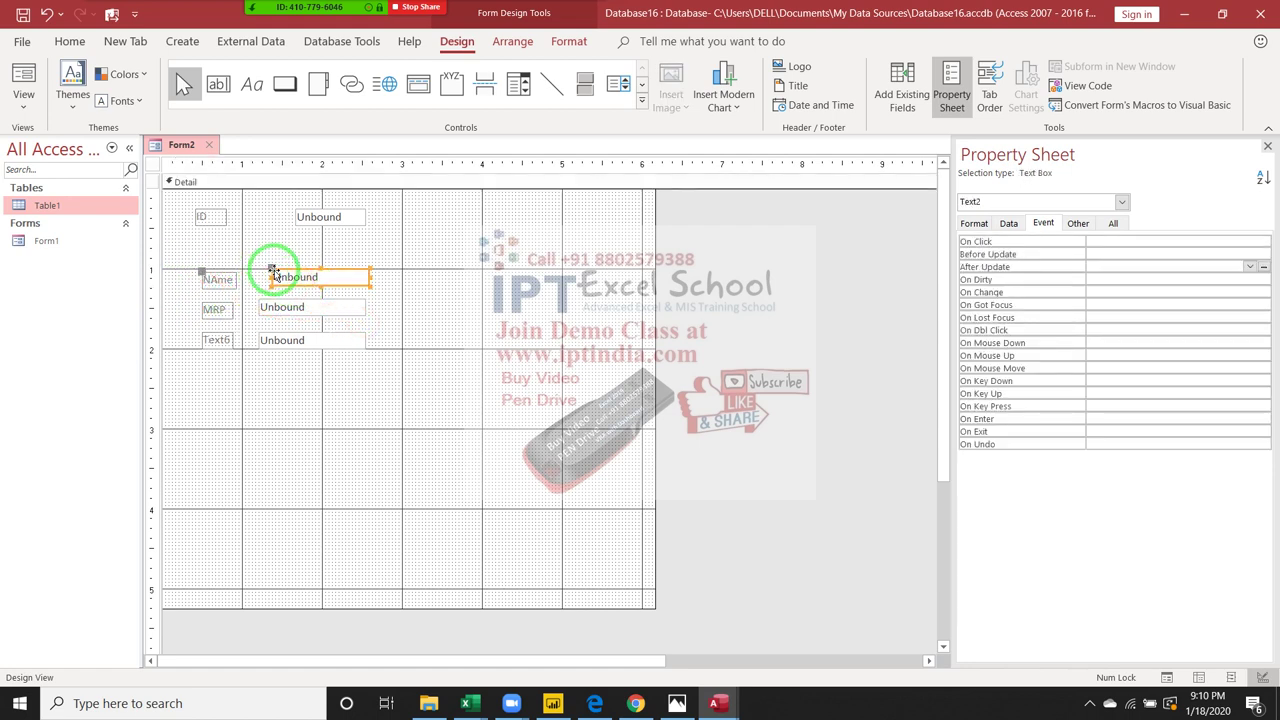
pyautogui.moveTo(268, 272); pyautogui.dragTo(248, 272)
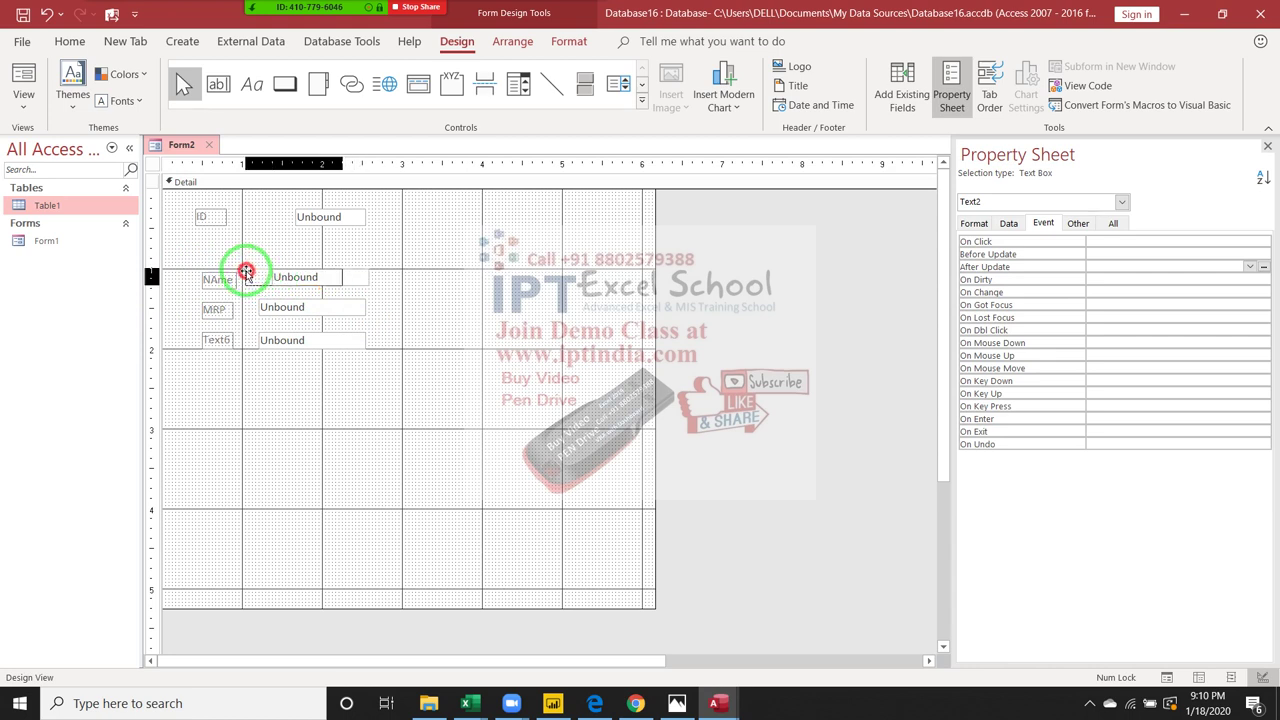
pyautogui.click(318, 320)
# - Align the MRP box, the fourth box and the Text6 label into neat rows
pyautogui.click(276, 304)
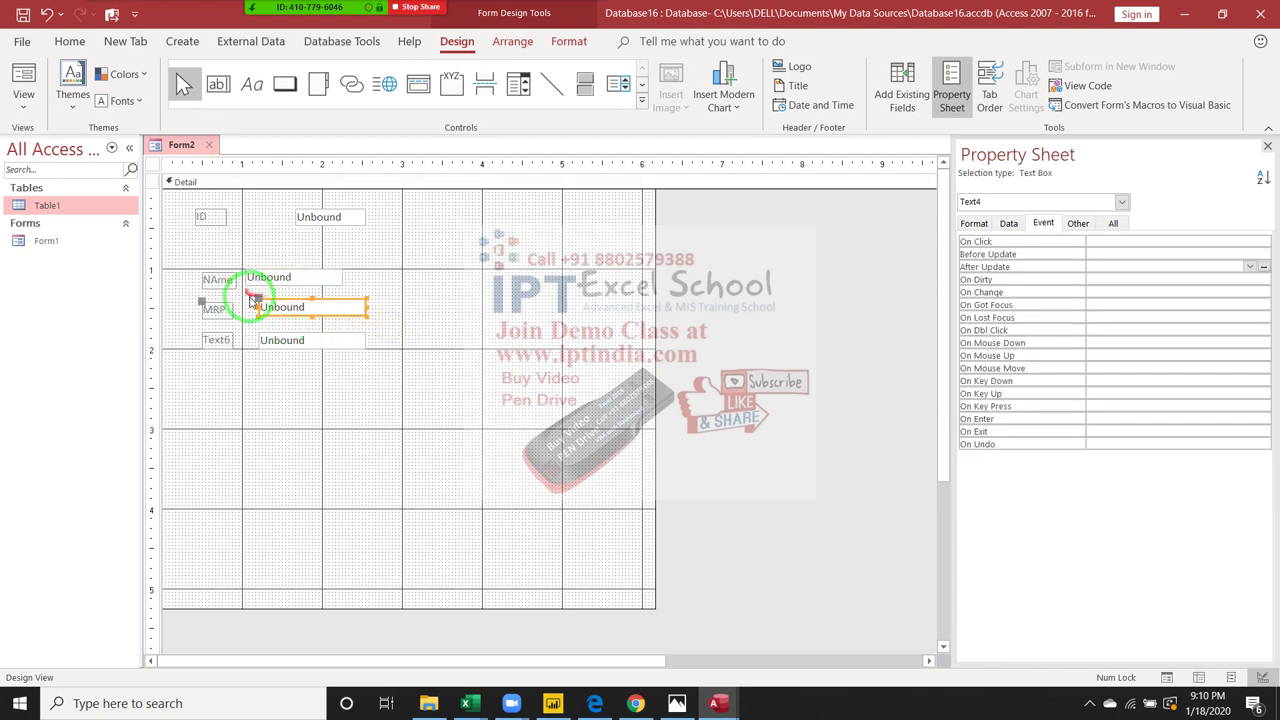
pyautogui.moveTo(258, 300)
pyautogui.mouseDown()
pyautogui.moveTo(247, 300)
pyautogui.moveTo(250, 328)
pyautogui.mouseUp()
pyautogui.click(410, 345)
pyautogui.click(320, 340)
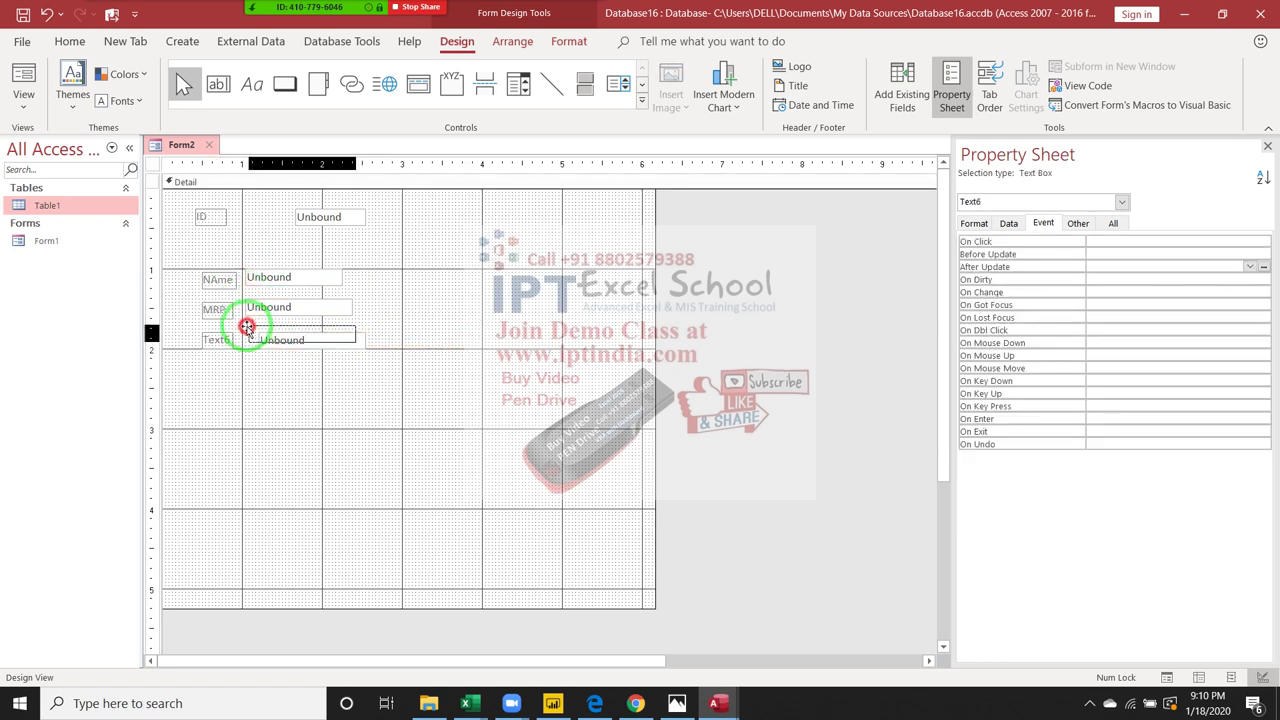
pyautogui.moveTo(250, 328); pyautogui.dragTo(244, 334)
pyautogui.click(243, 371)
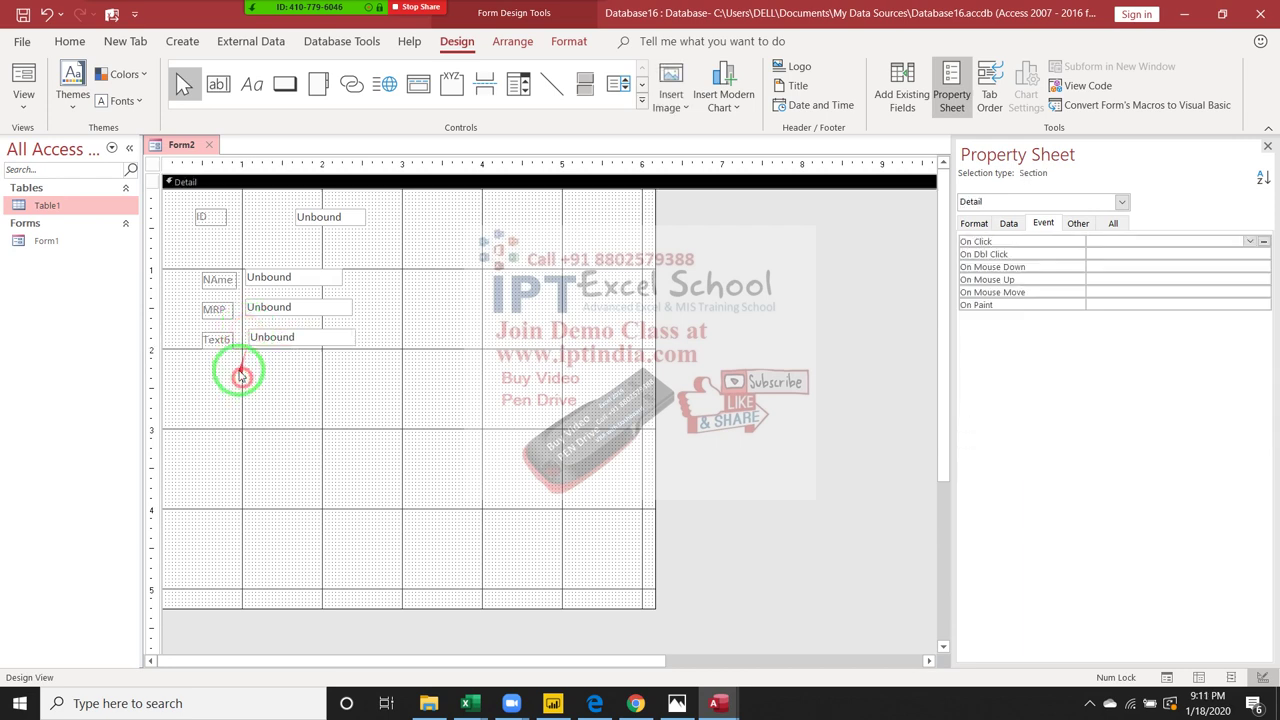
pyautogui.click(229, 337)
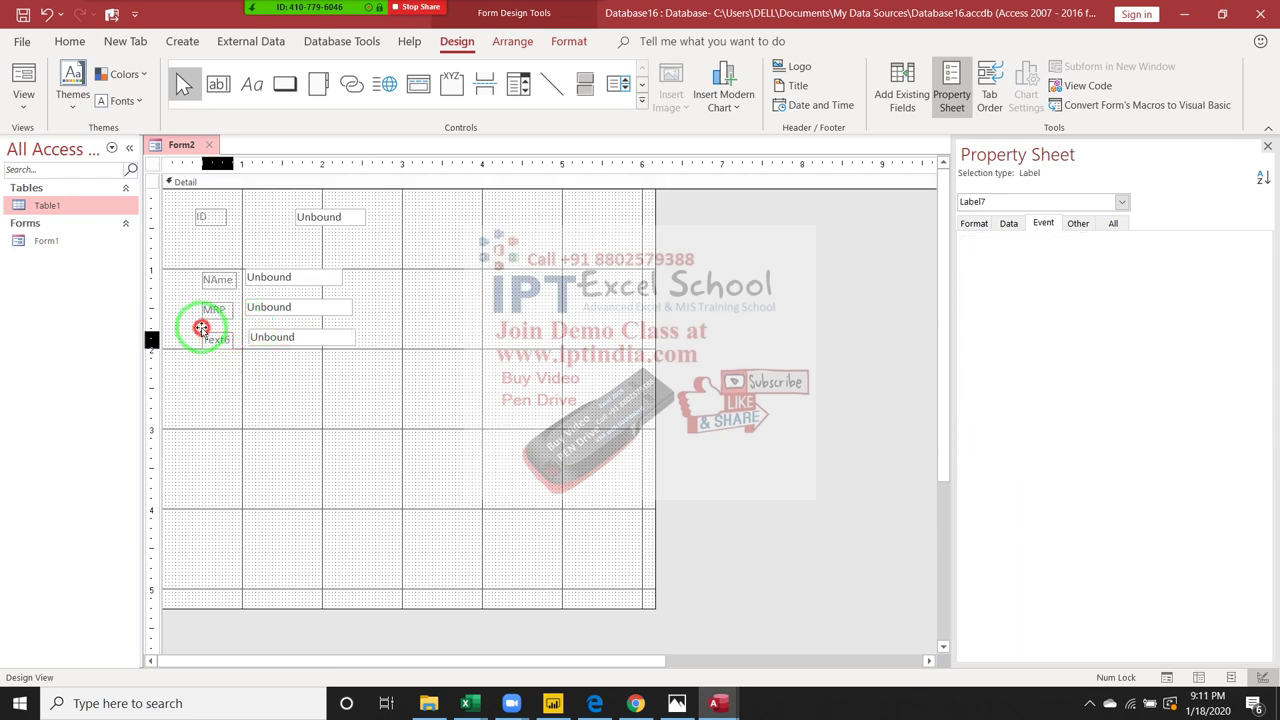
pyautogui.moveTo(203, 332); pyautogui.dragTo(203, 325)
# - Retype the Text6 label as Qty
pyautogui.doubleClick(216, 335)
pyautogui.write('Qty')
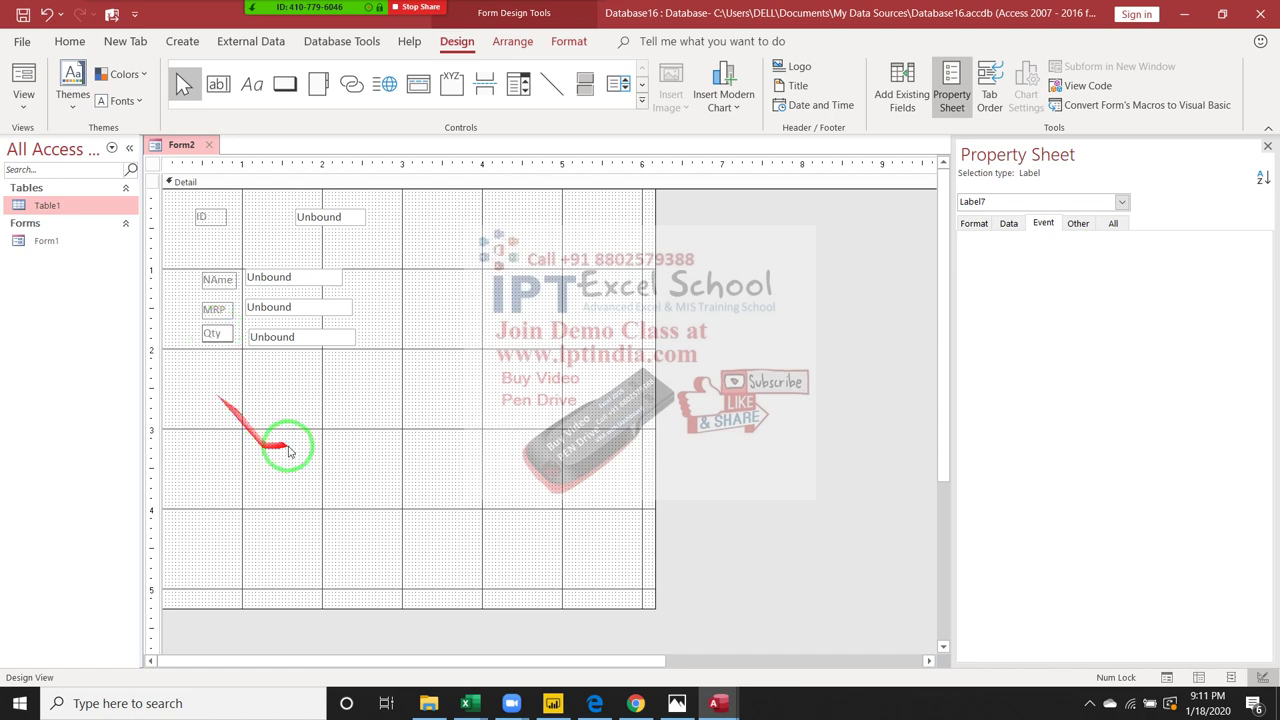
pyautogui.click(288, 445)
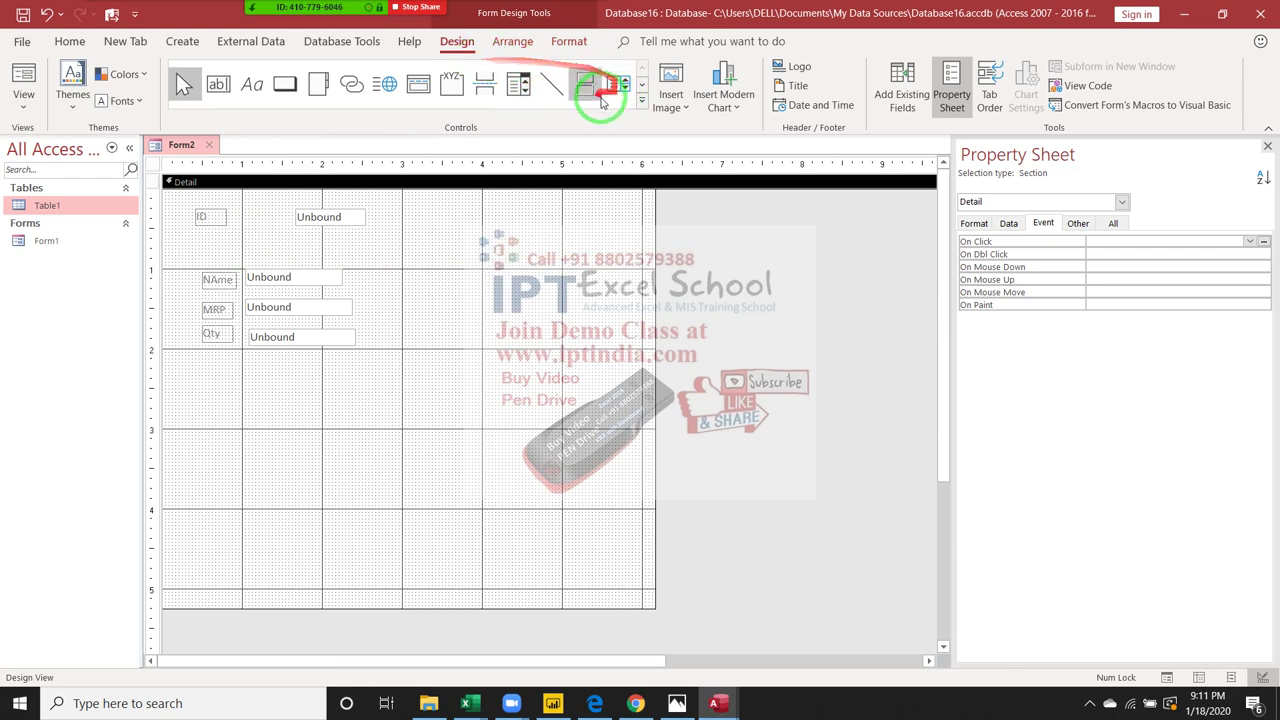
# - Create a Code Builder event procedure for the ID box's After Update event
pyautogui.click(355, 226)
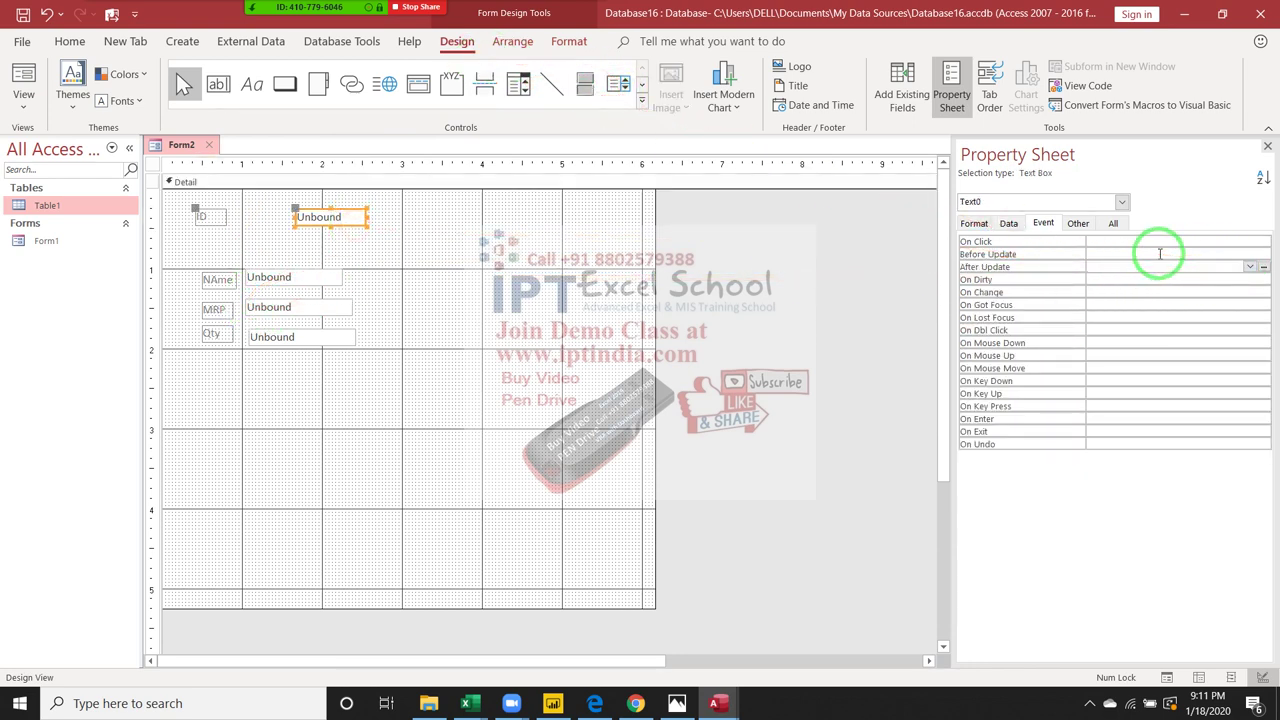
pyautogui.click(1263, 271)
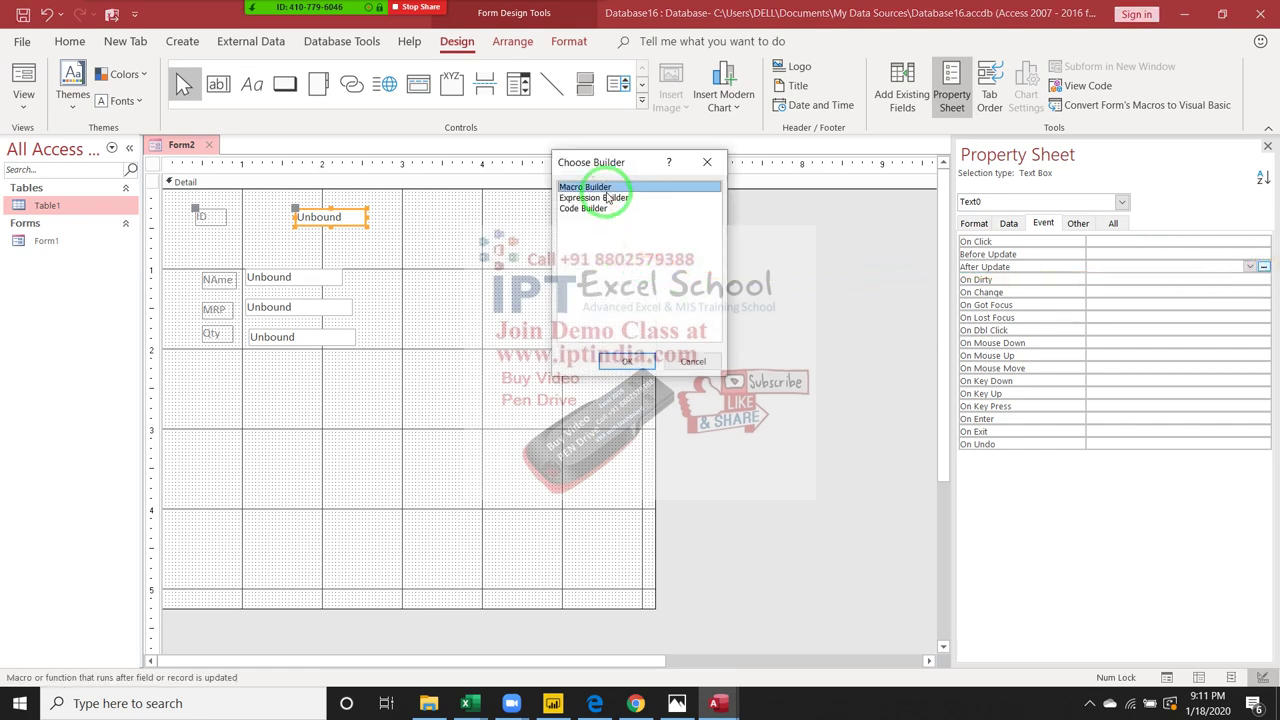
pyautogui.doubleClick(597, 208)
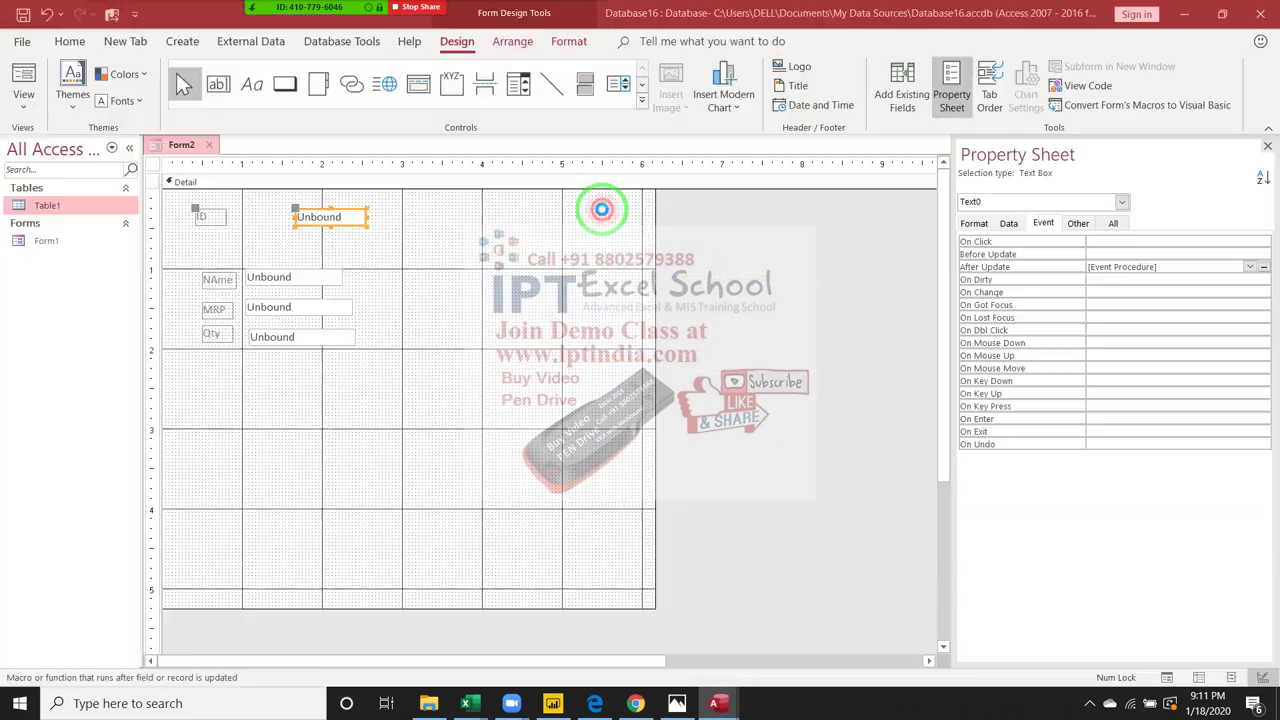
pyautogui.press('Return')
pyautogui.press('Return')
pyautogui.press('Return')
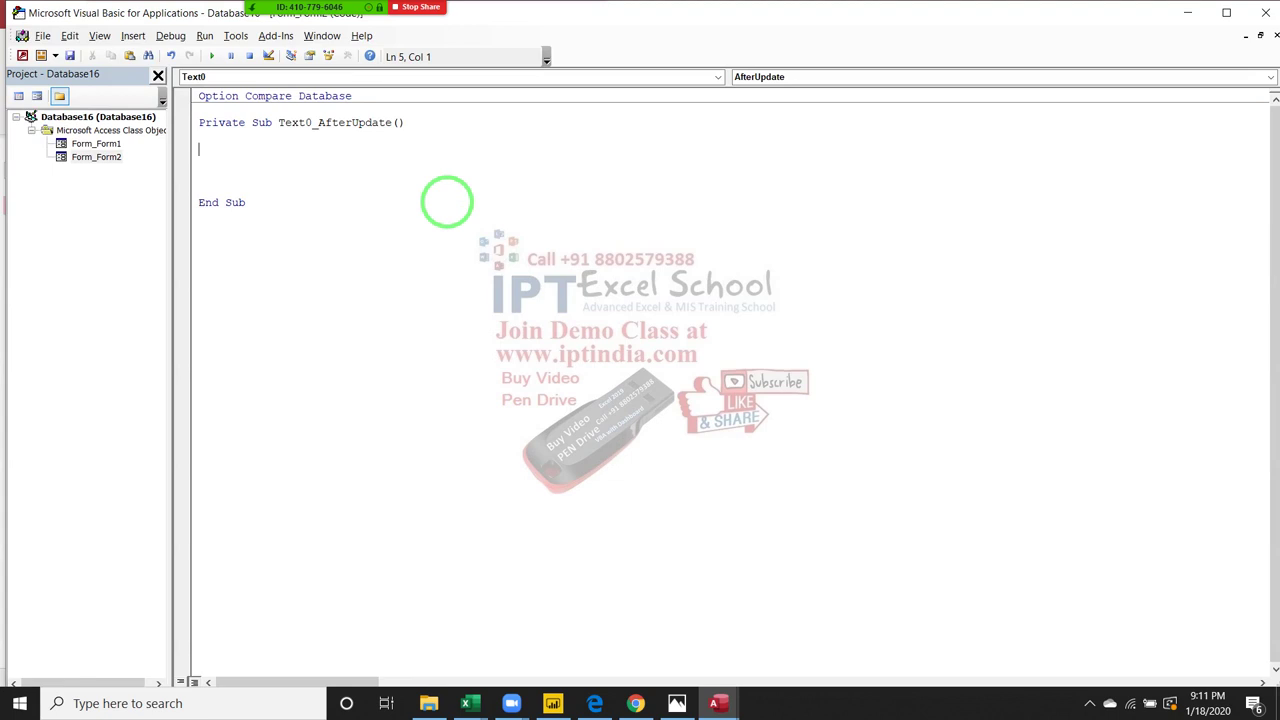
# - Write Me.Text2.Value = DLookup("NameC", "Table1", "ID=" & Me.Text0.Value) in the procedure
pyautogui.write('me.te')
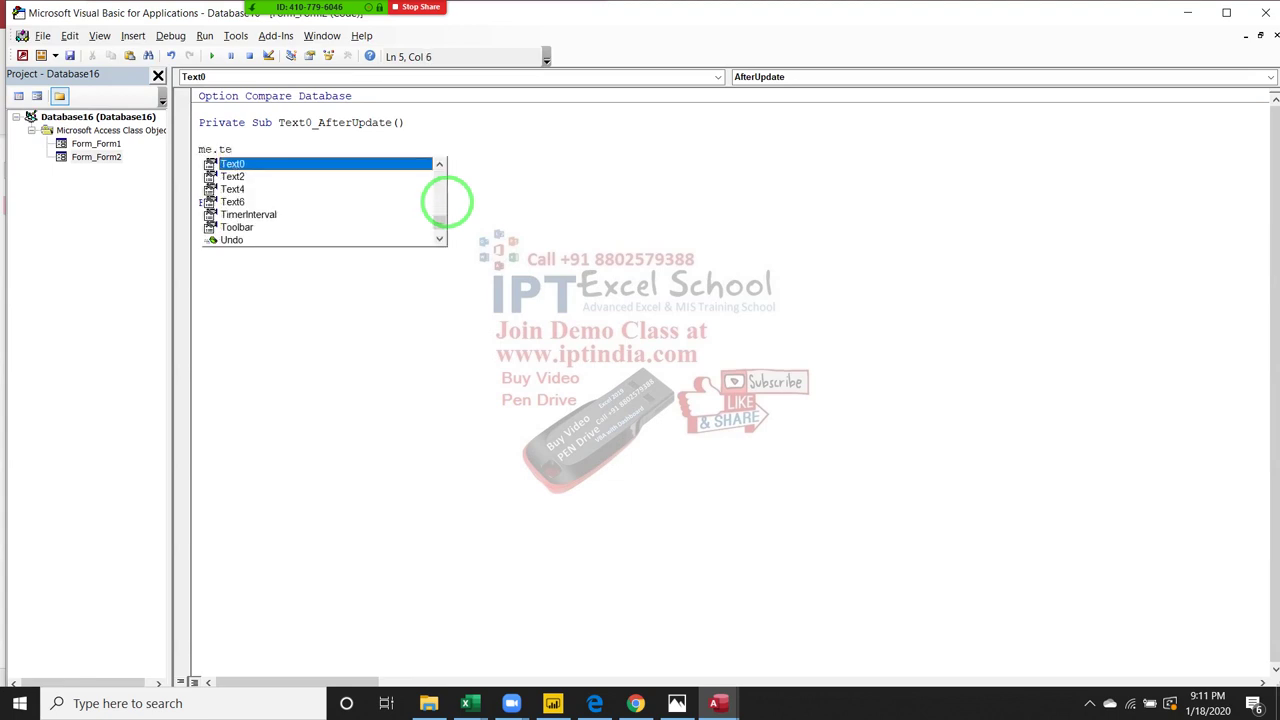
pyautogui.press('Down')
pyautogui.press('Tab')
pyautogui.write('.c')
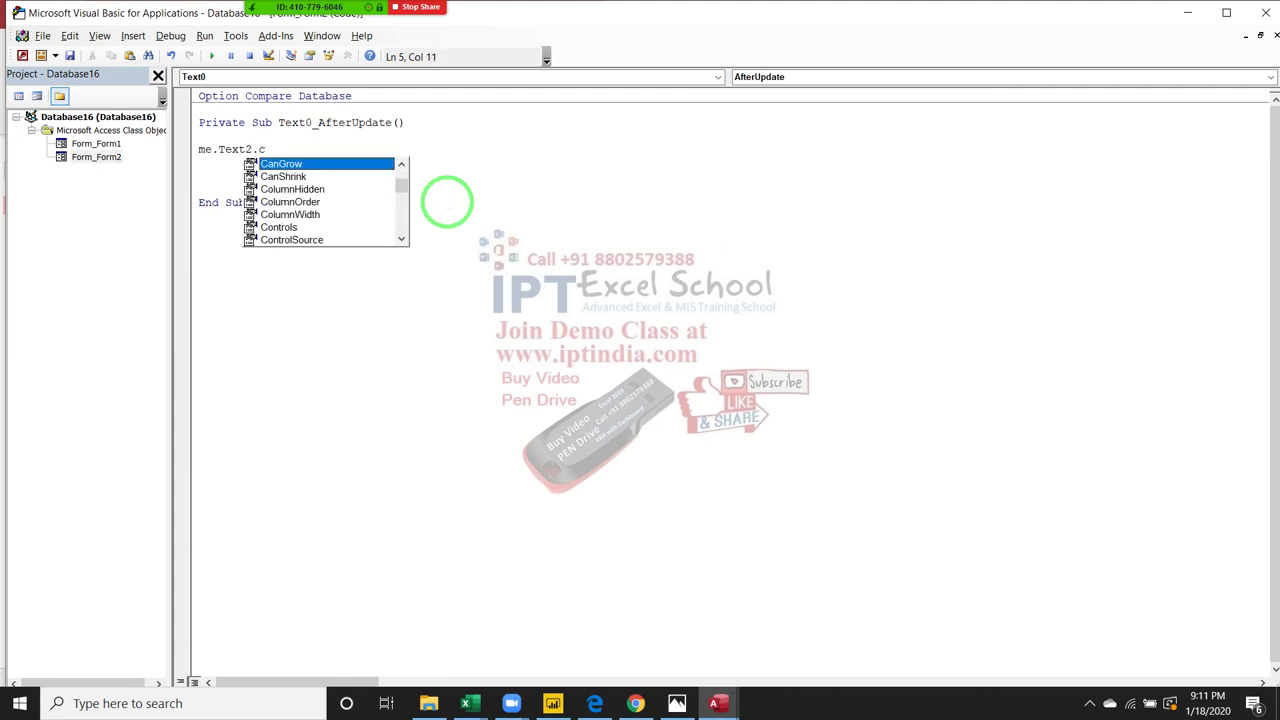
pyautogui.press('BackSpace')
pyautogui.write('v')
pyautogui.press('Down')
pyautogui.press('Down')
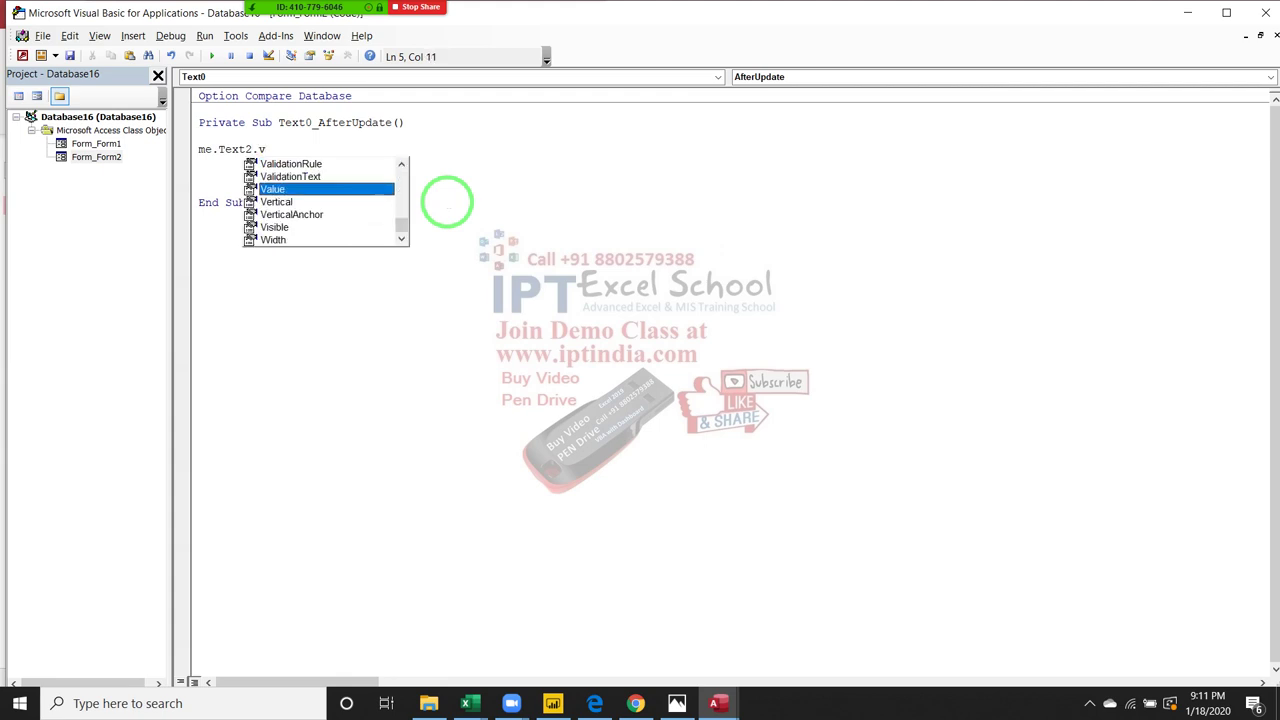
pyautogui.press('space')
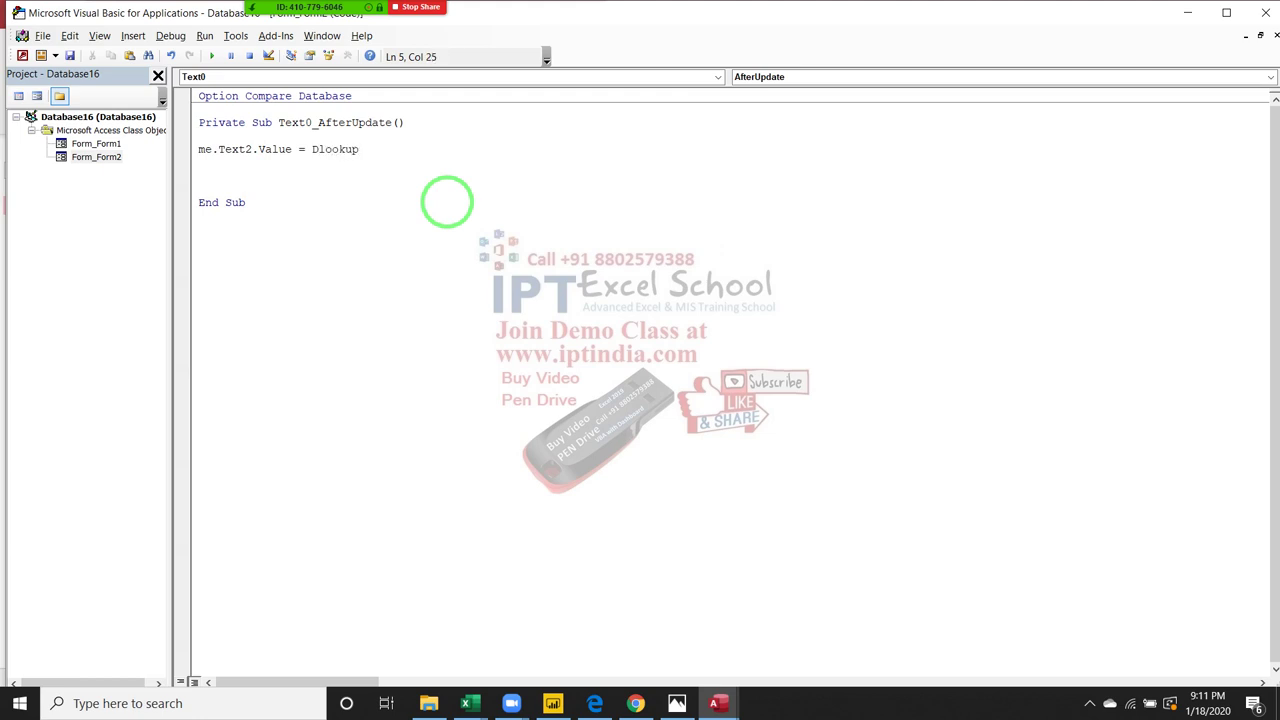
pyautogui.write('("Name')
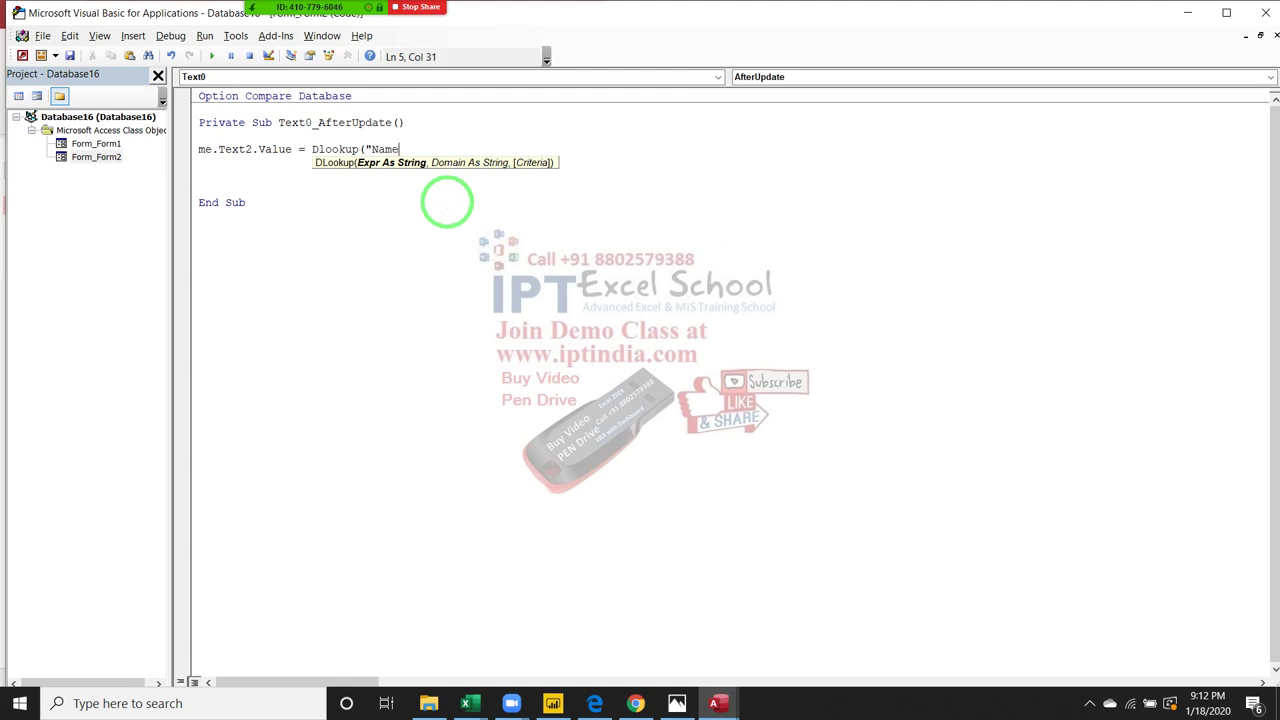
pyautogui.write('C"')
pyautogui.write(',')
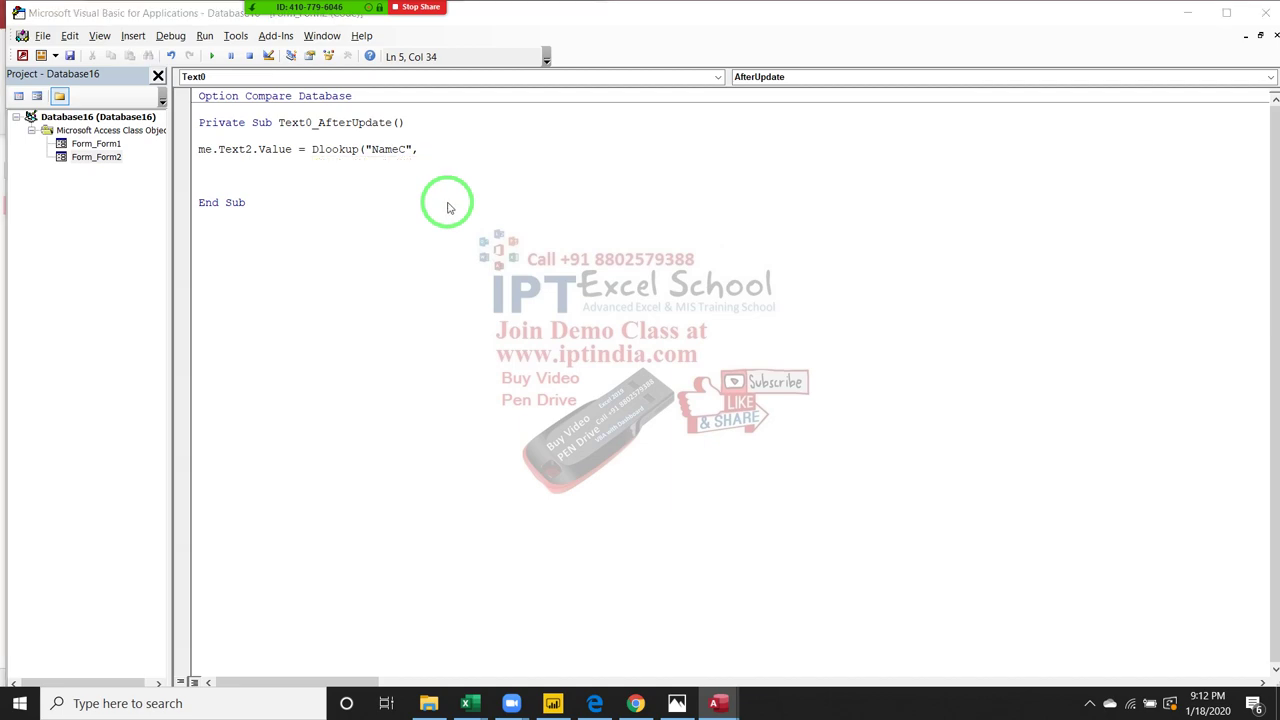
pyautogui.hotkey('alt', 'F11')
pyautogui.hotkey('alt', 'F11')
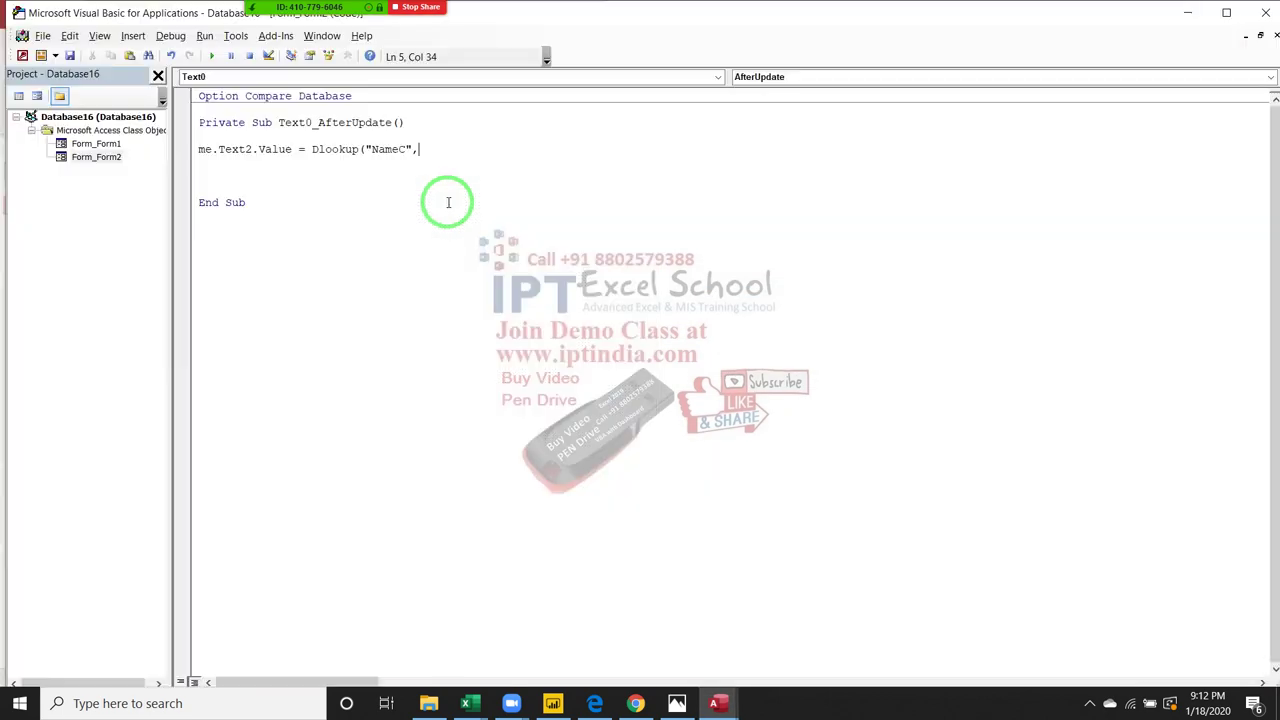
pyautogui.write('"Ta')
pyautogui.write('ble1"')
pyautogui.write(',')
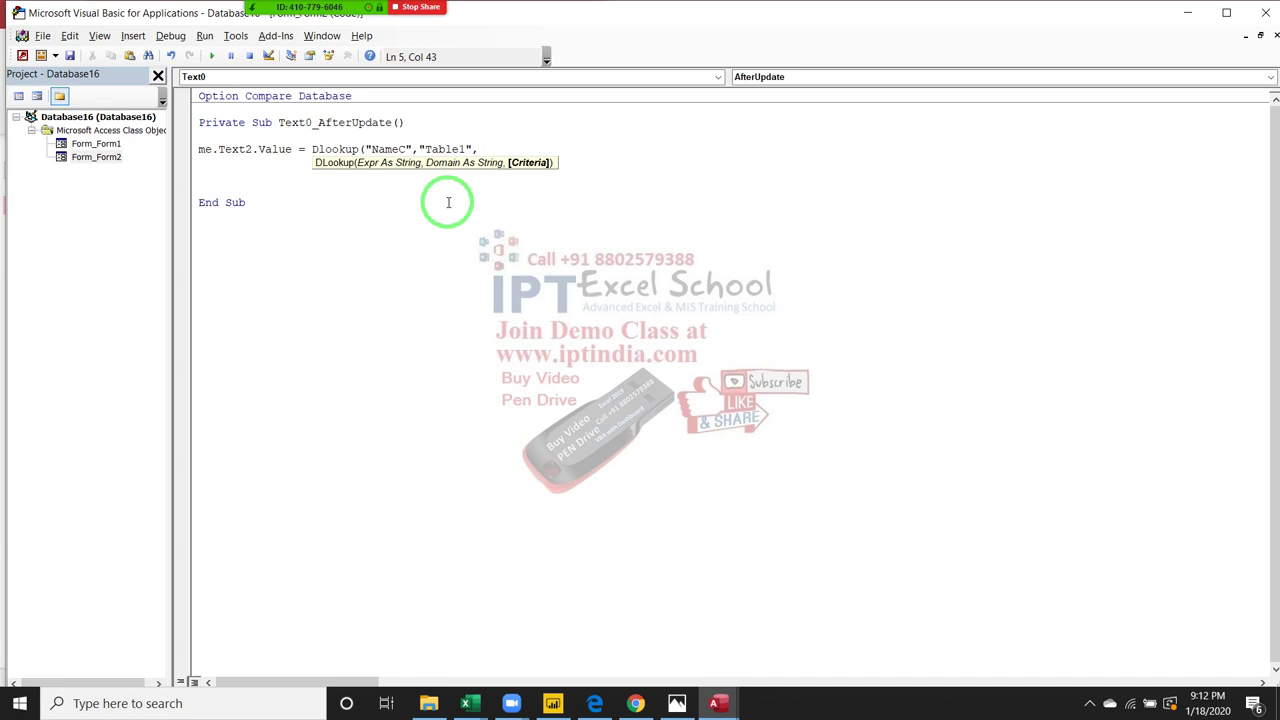
pyautogui.write('"')
pyautogui.write('ID="')
pyautogui.write('&')
pyautogui.write('me.')
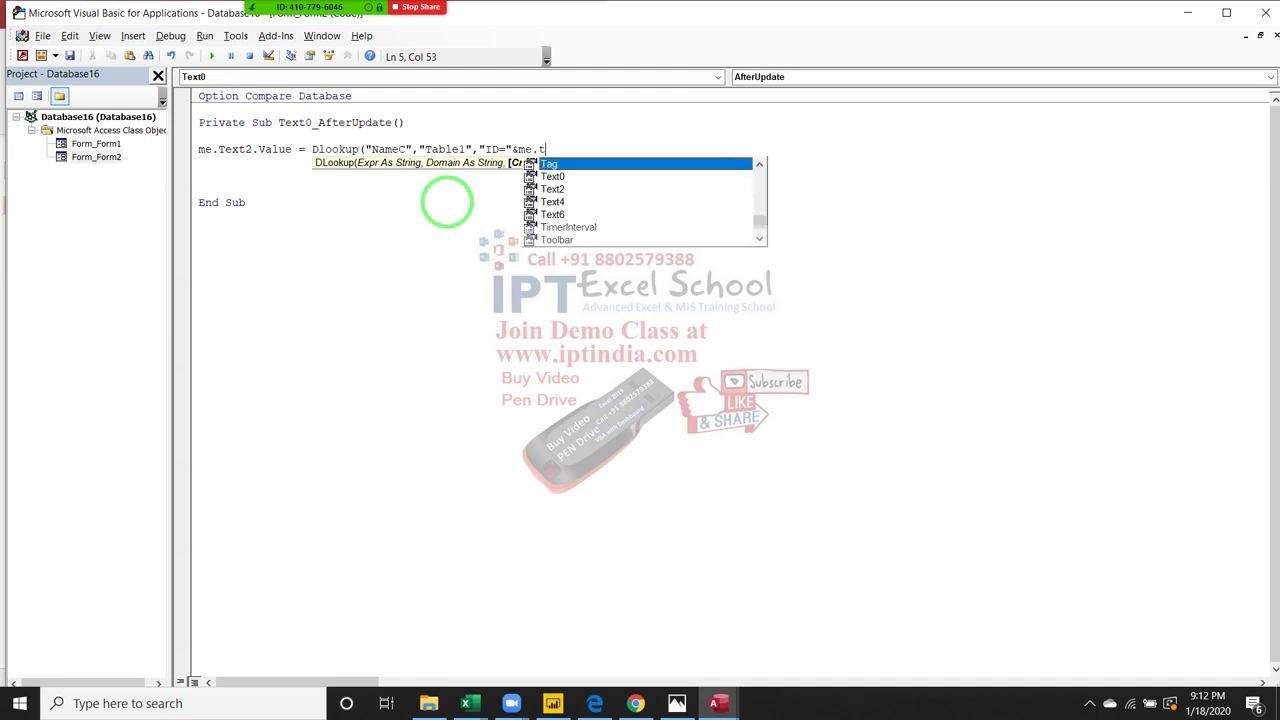
pyautogui.write('te')
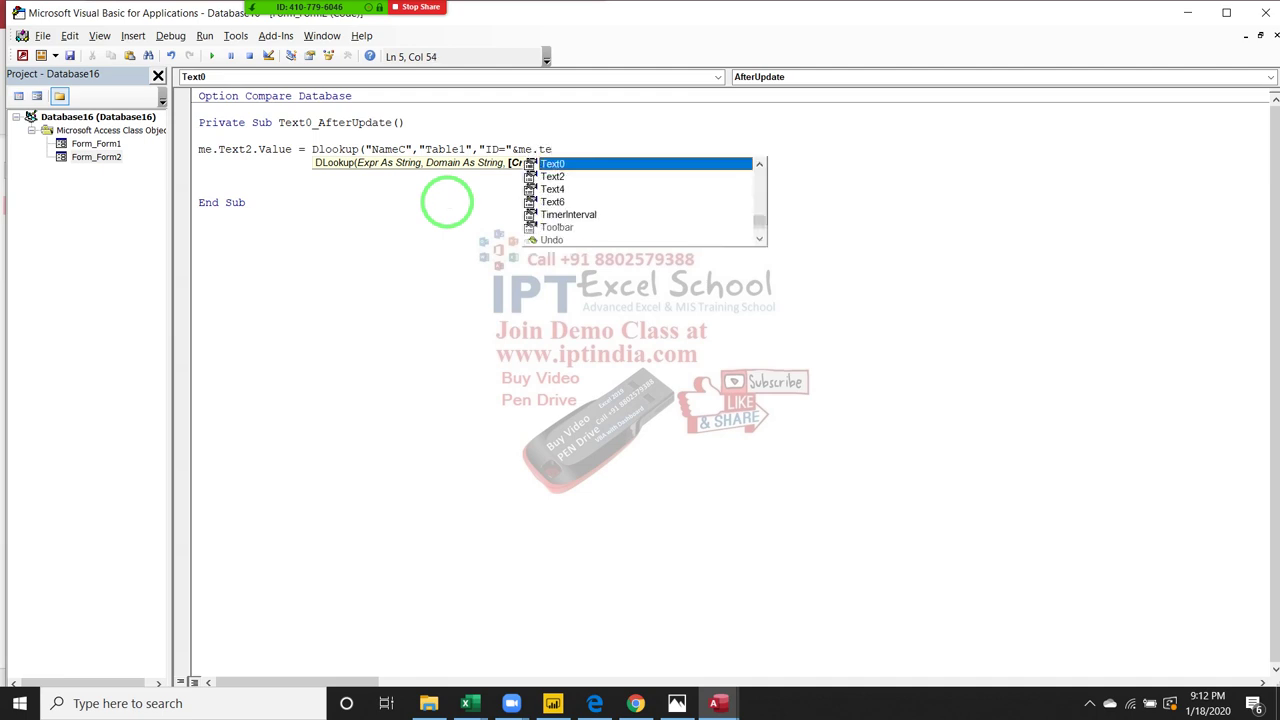
pyautogui.press('Tab')
pyautogui.write('.v')
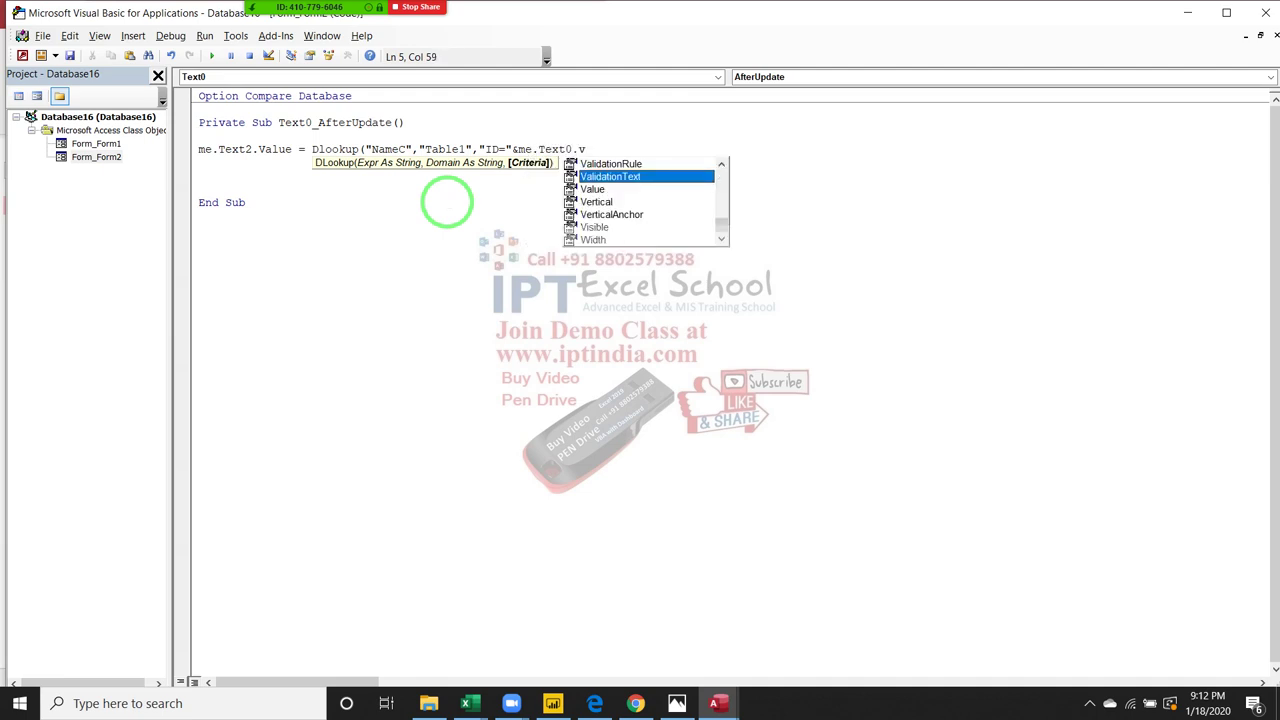
pyautogui.press('Tab')
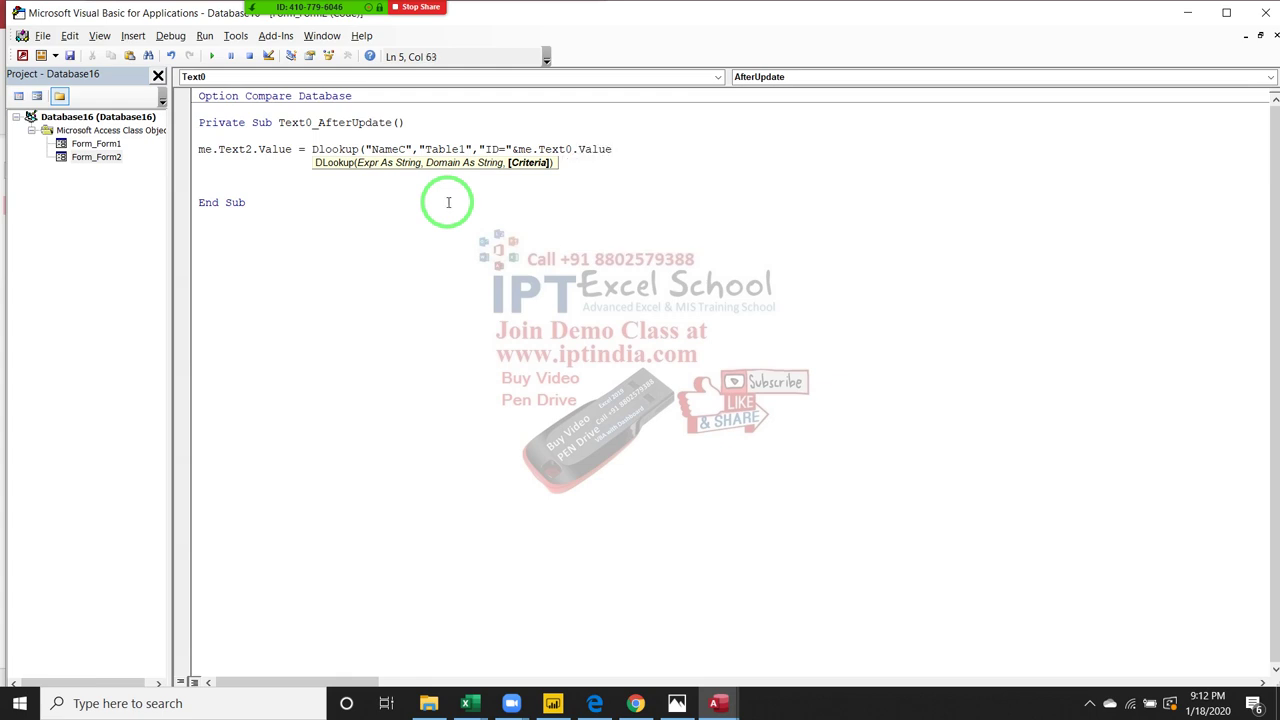
pyautogui.write('))')
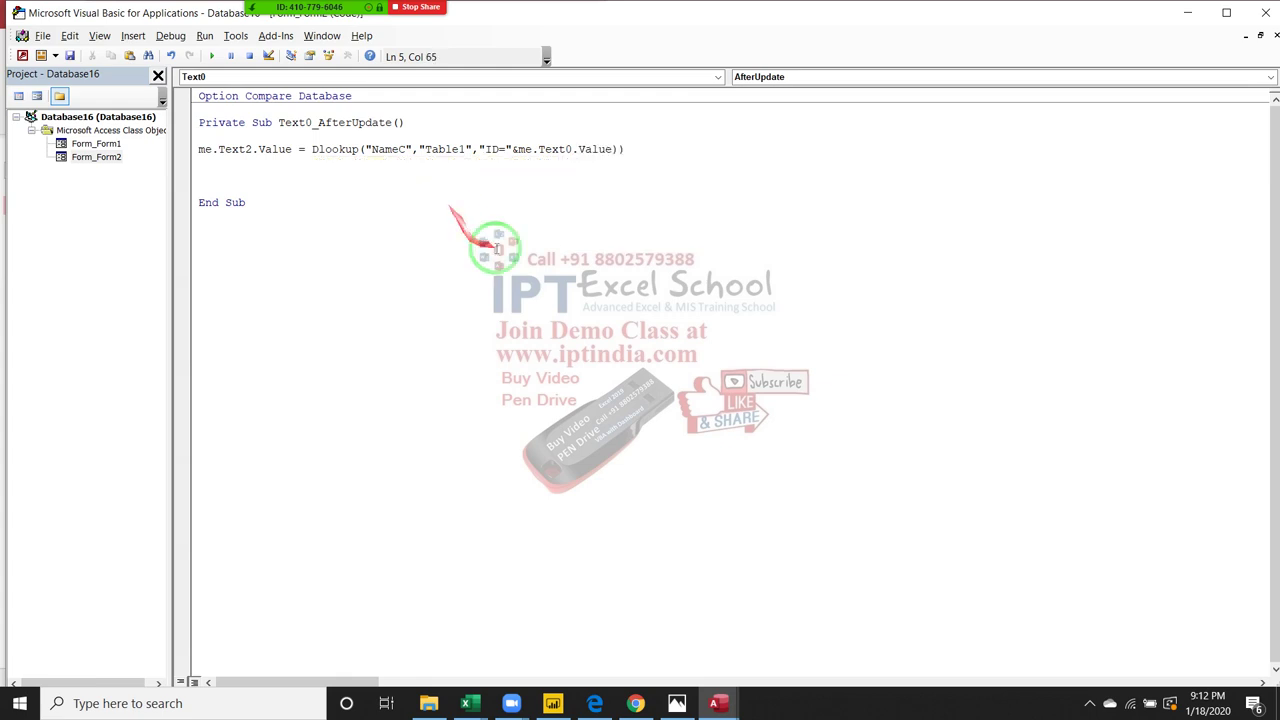
# - Dismiss the syntax error, remove the extra parenthesis, and return to Form2's design
pyautogui.click(612, 138)
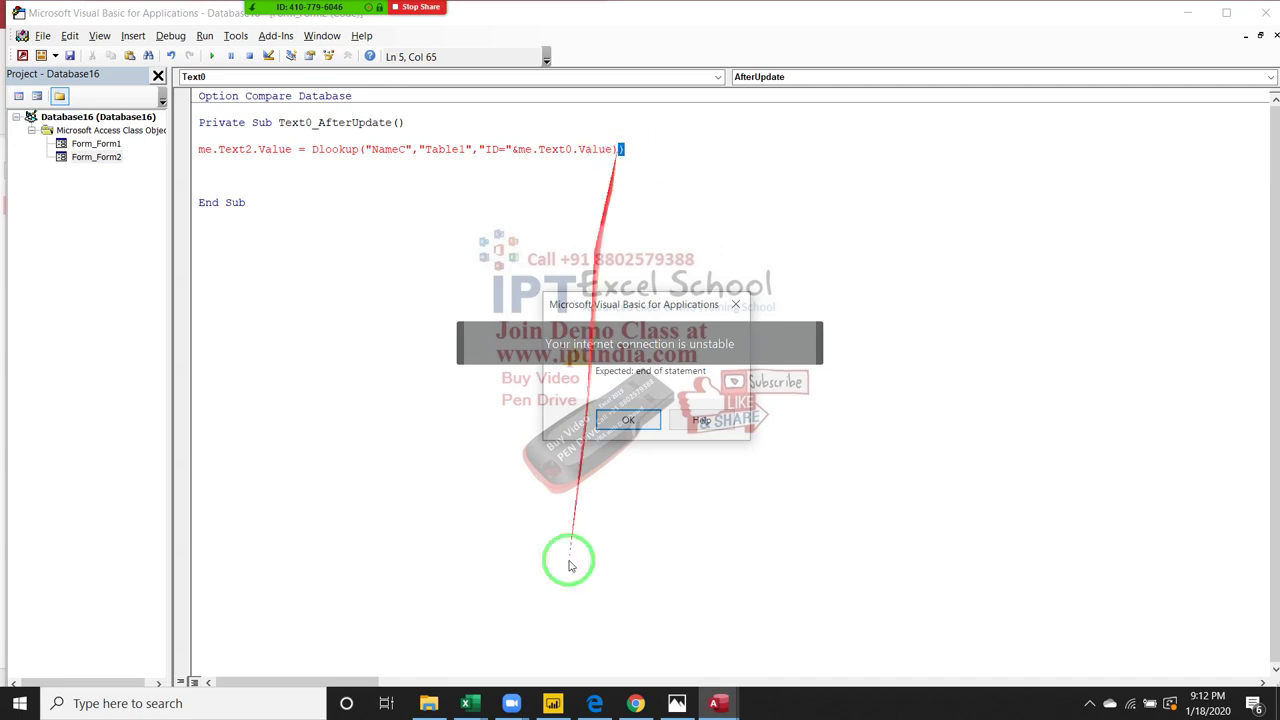
pyautogui.click(628, 419)
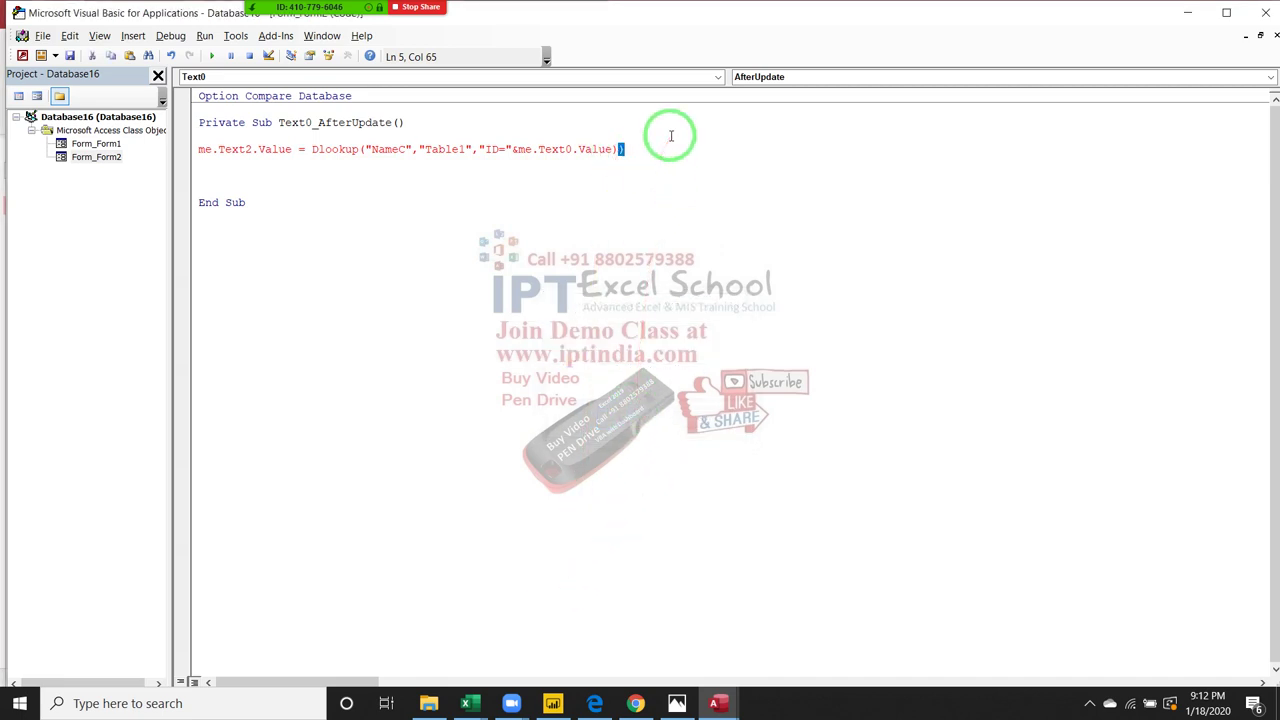
pyautogui.click(628, 189)
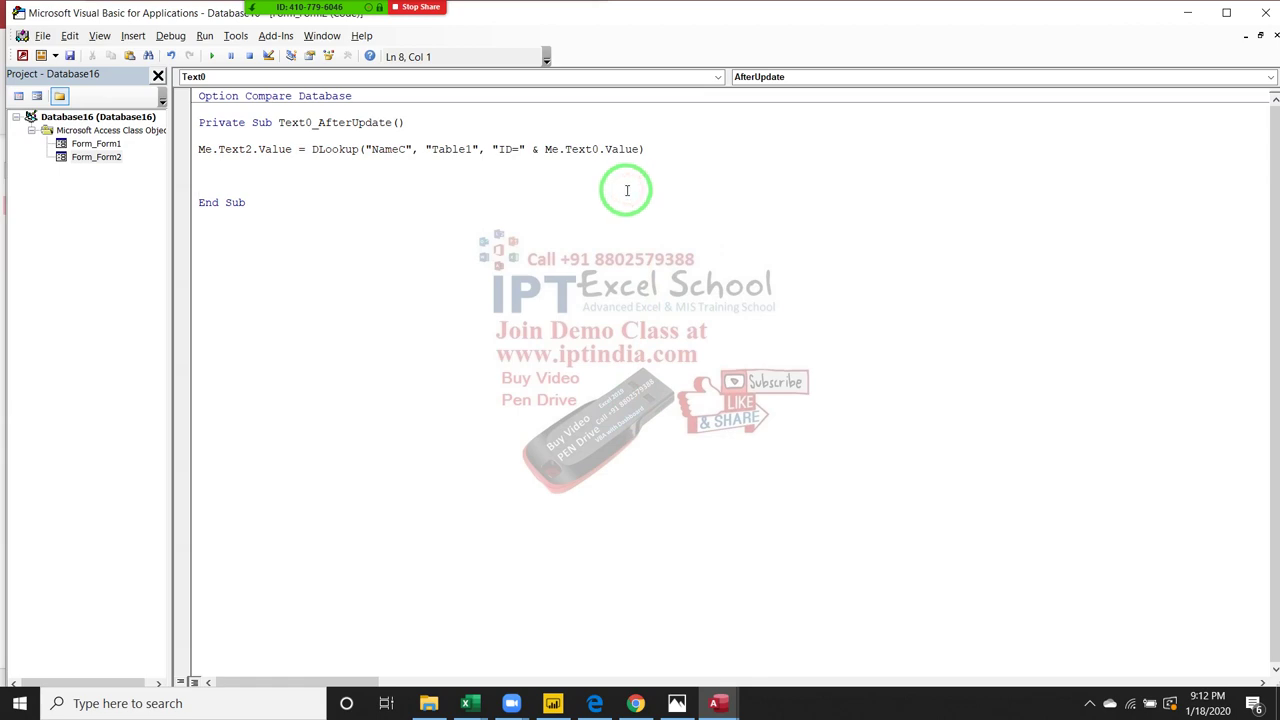
pyautogui.click(425, 177)
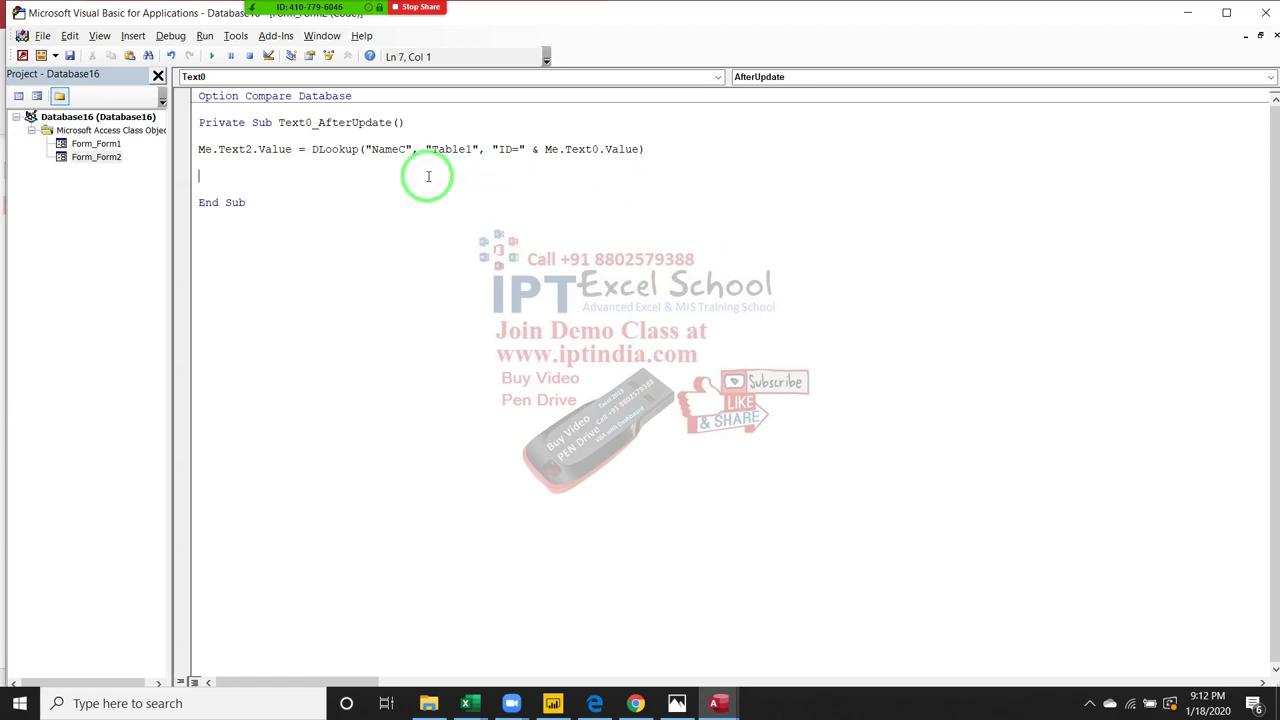
pyautogui.hotkey('alt', 'F11')
pyautogui.click(423, 253)
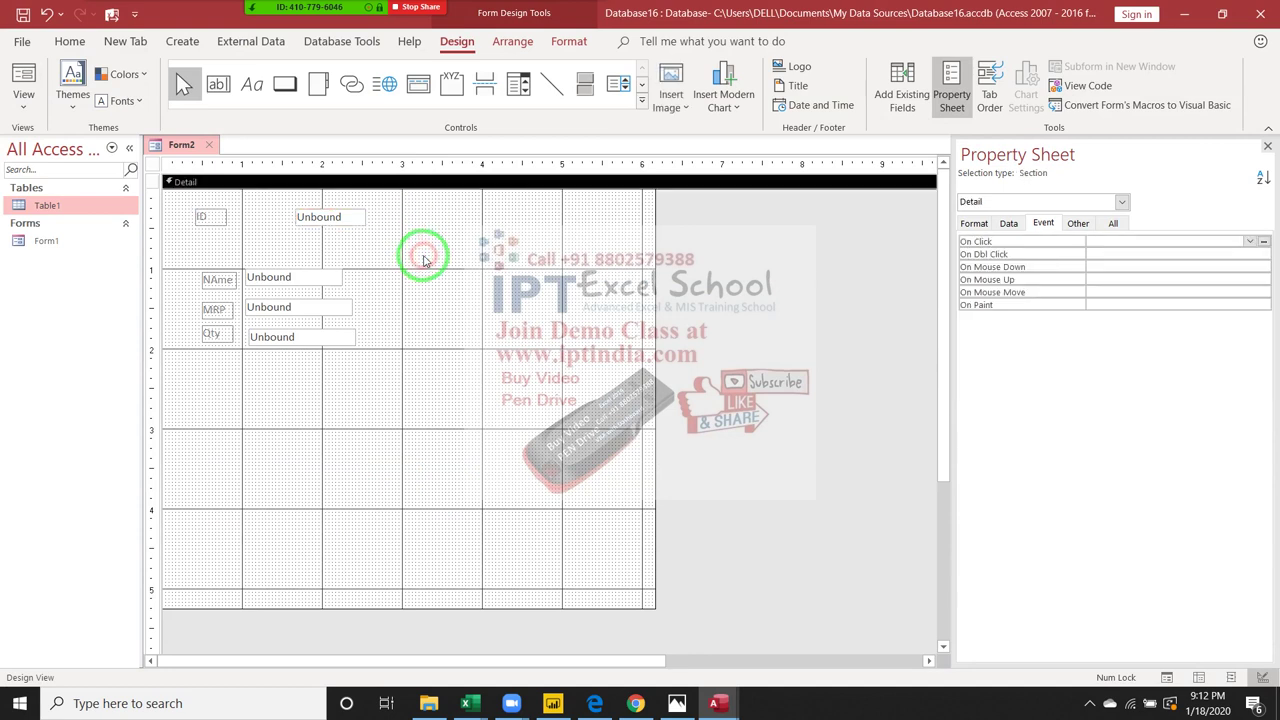
# - Save the form as Form2 and try it in Form View
pyautogui.click(209, 145)
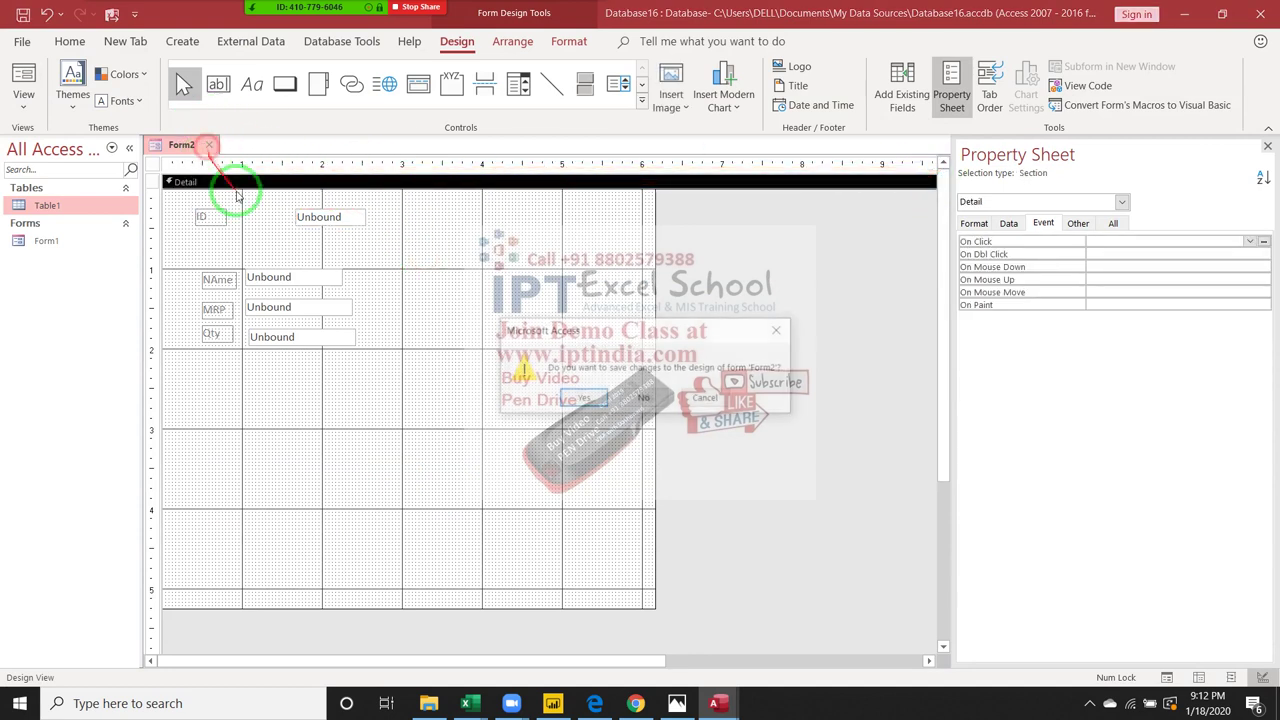
pyautogui.click(584, 398)
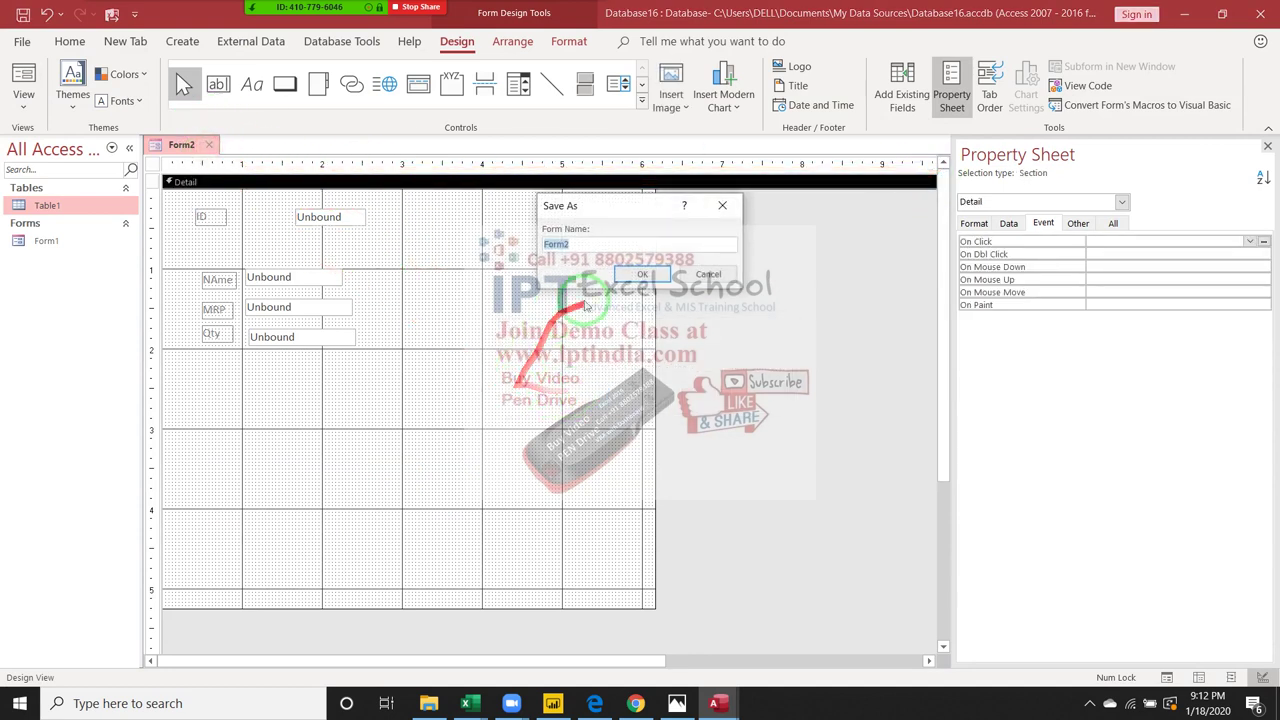
pyautogui.click(642, 274)
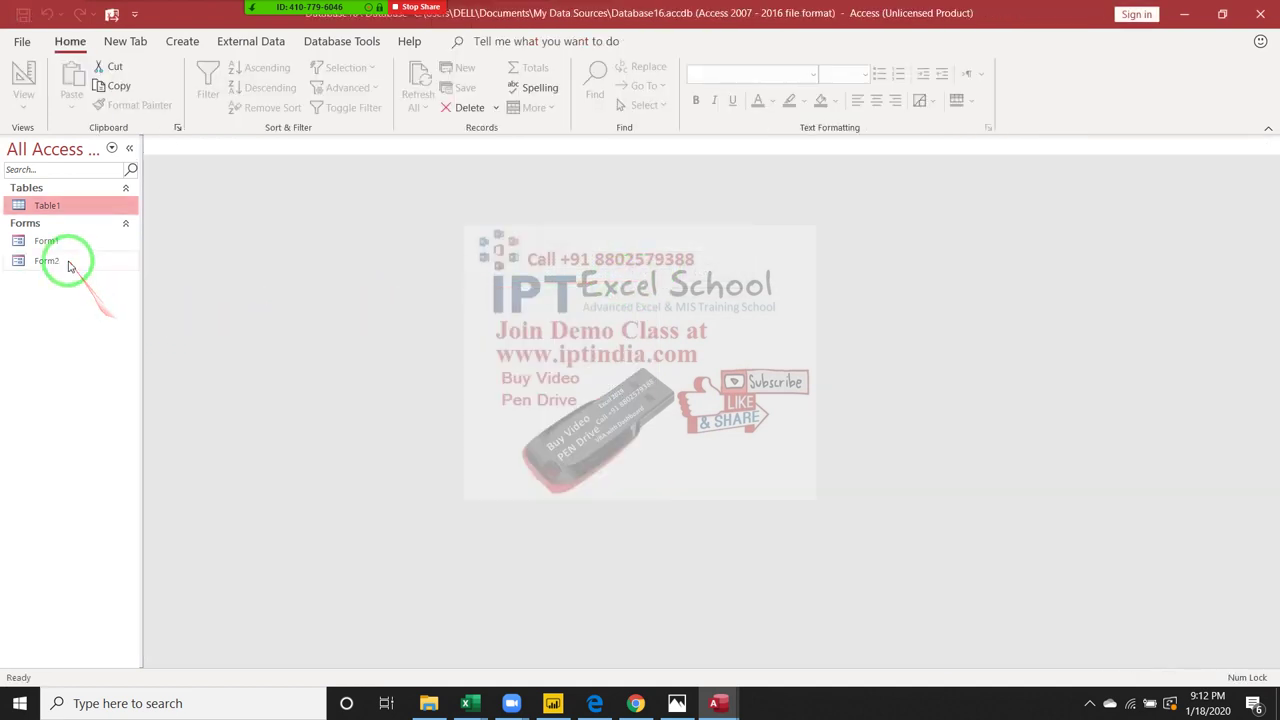
pyautogui.doubleClick(68, 263)
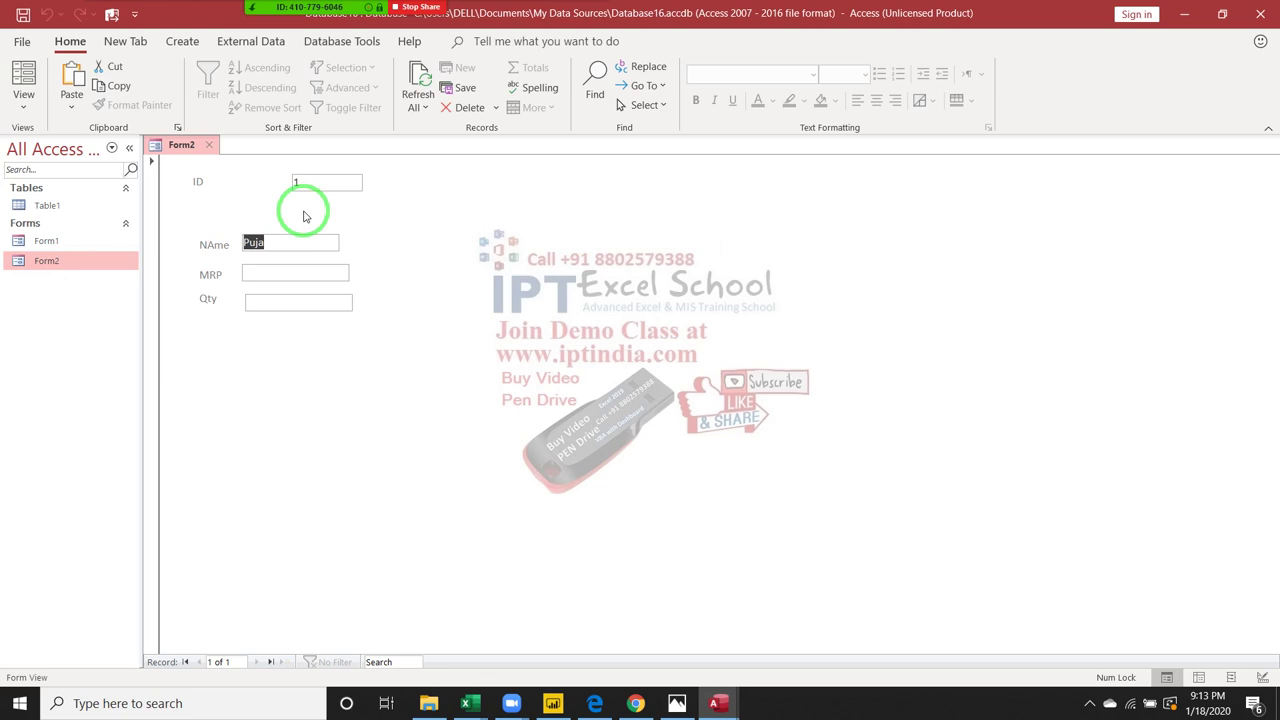
pyautogui.click(208, 145)
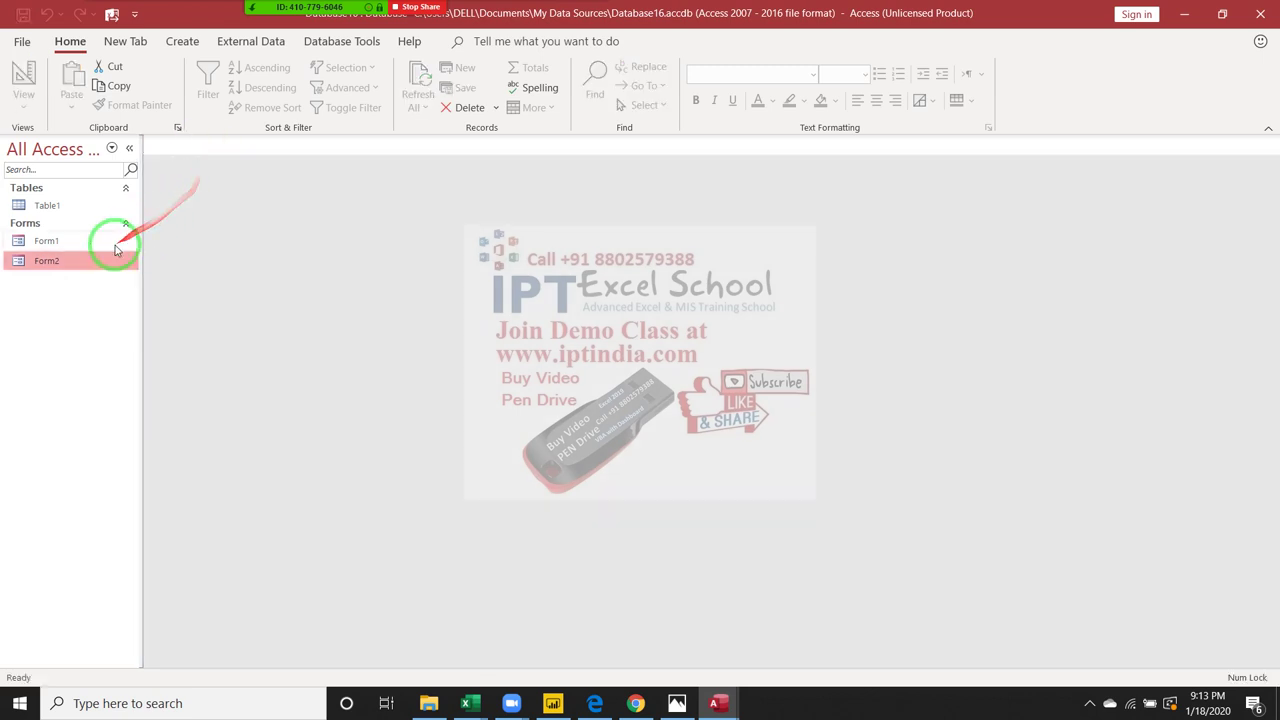
# - Reopen Form2 in Design View and select the ID text box
pyautogui.rightClick(106, 261)
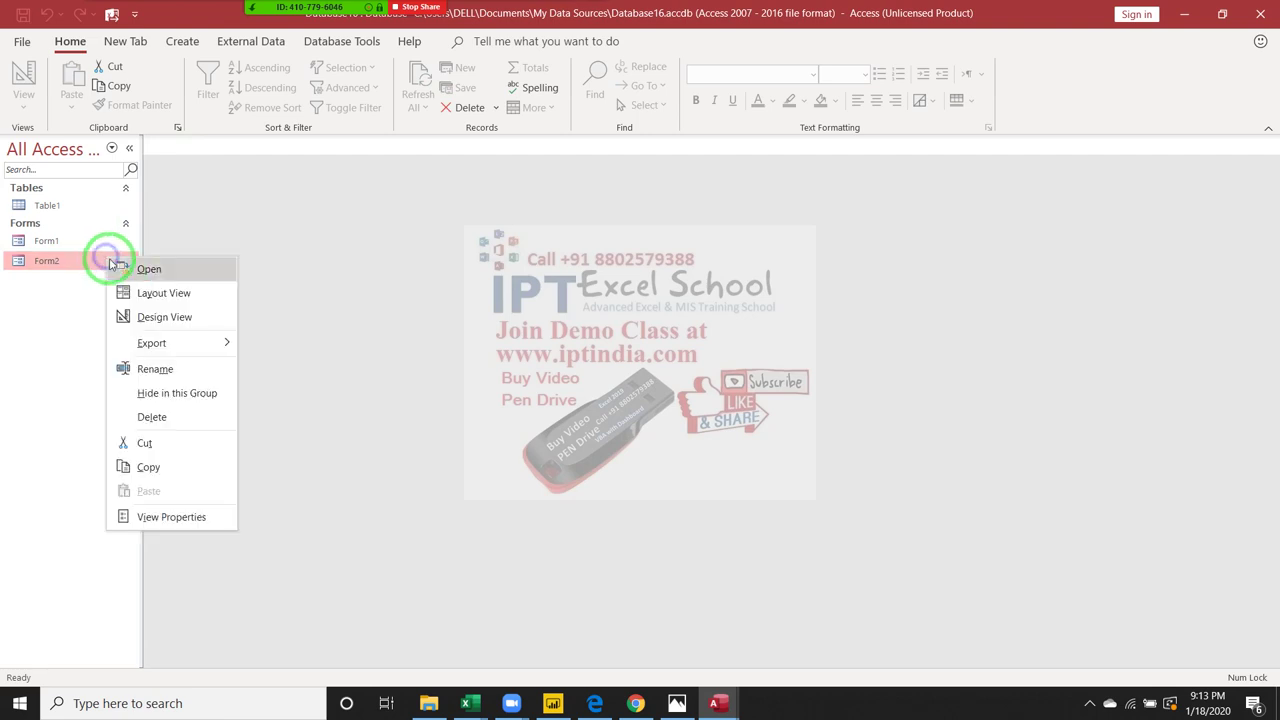
pyautogui.click(140, 314)
pyautogui.click(305, 217)
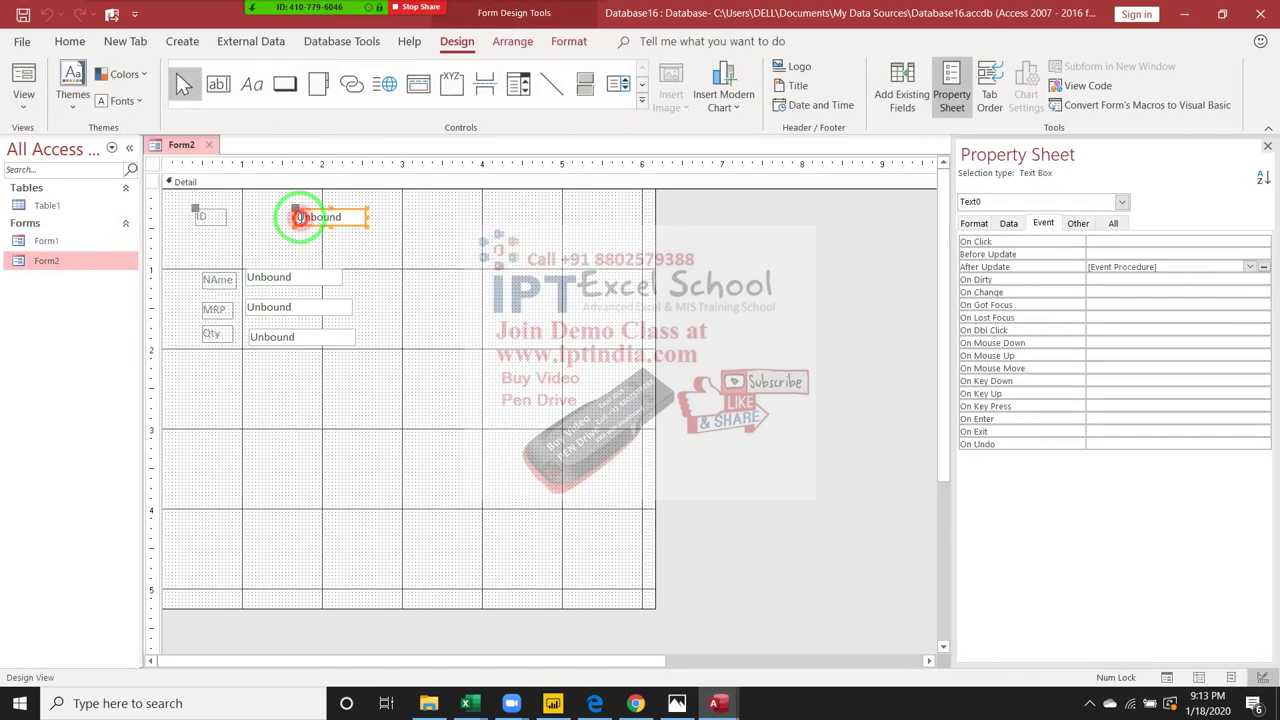
pyautogui.click(1263, 266)
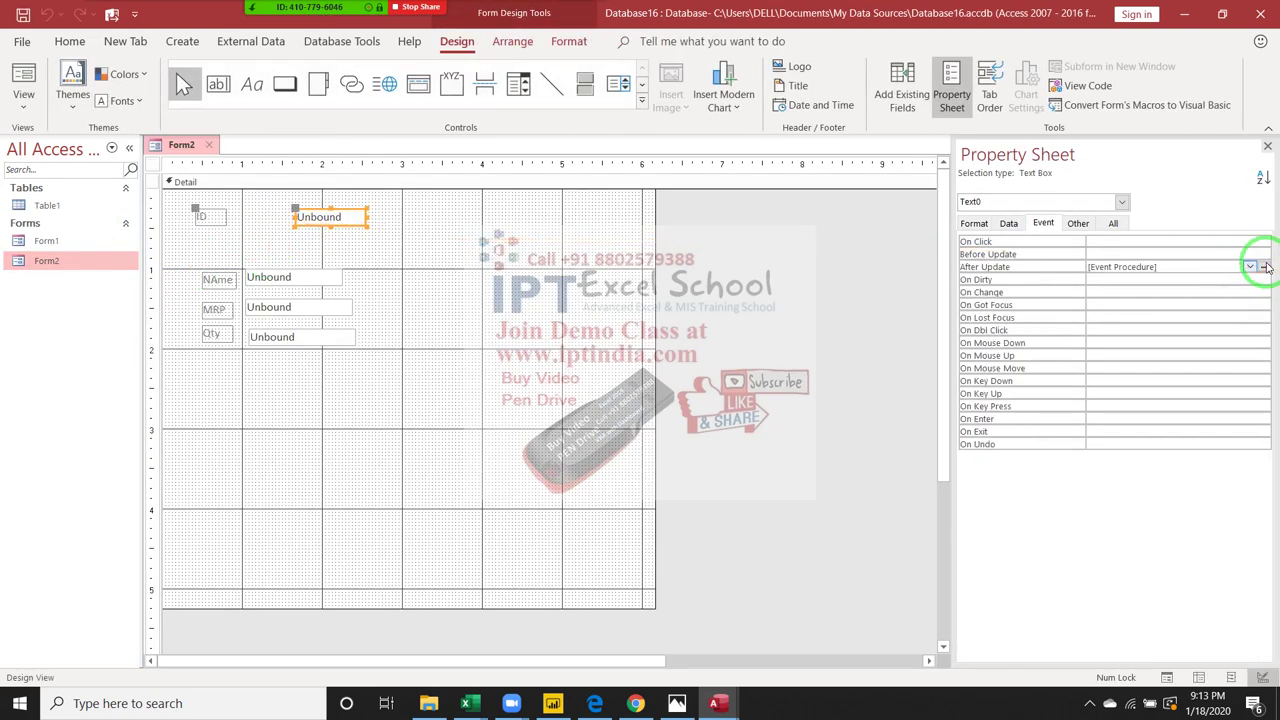
pyautogui.click(457, 182)
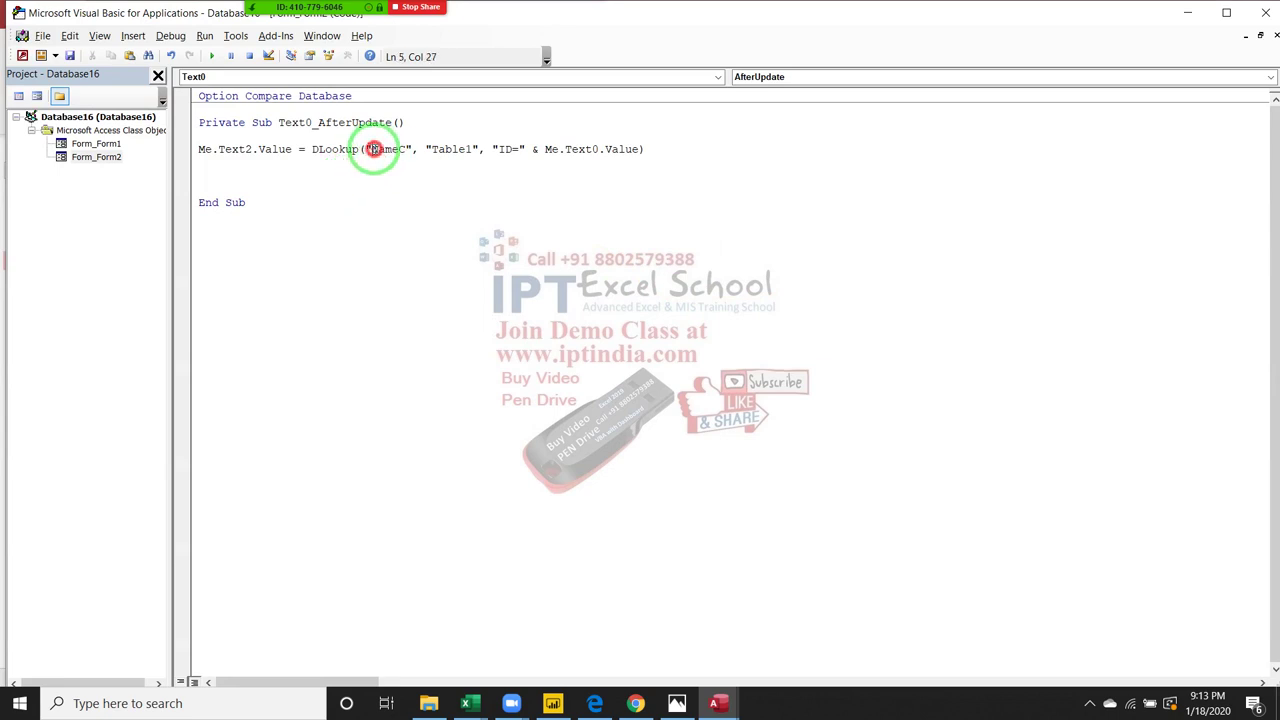
pyautogui.moveTo(371, 149); pyautogui.dragTo(408, 149)
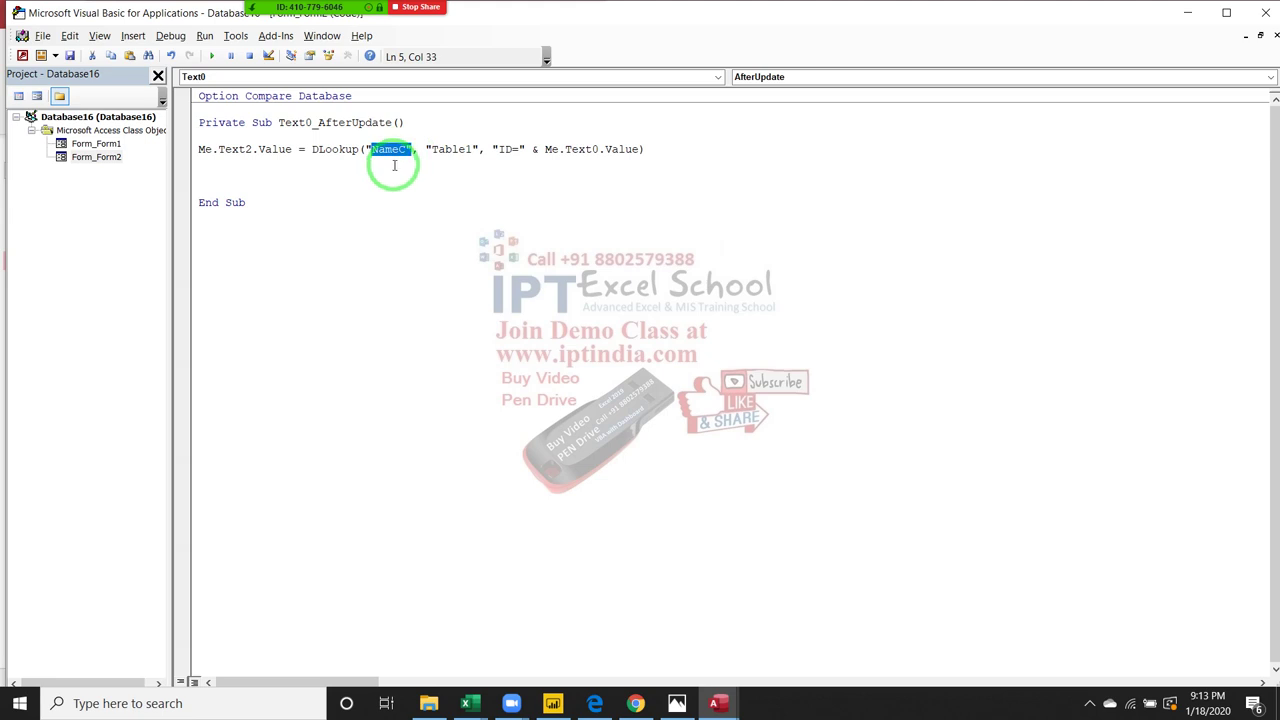
pyautogui.press('Right')
pyautogui.press('Right')
pyautogui.press('Right')
pyautogui.press('Right')
pyautogui.press('Right')
pyautogui.press('Right')
pyautogui.press('Right')
# - Duplicate the DLookup line twice, changing the targets to Text4 and Text6
pyautogui.click(190, 149)
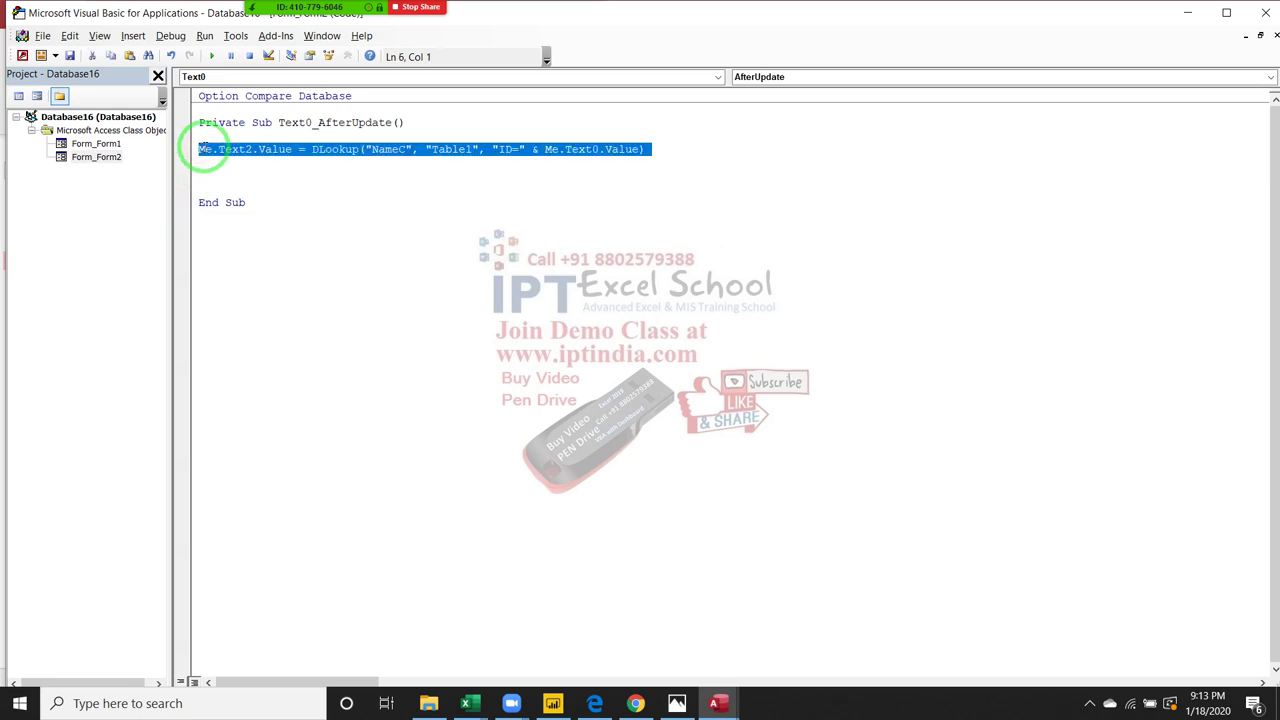
pyautogui.hotkey('ctrl', 'c')
pyautogui.hotkey('ctrl', 'v')
pyautogui.hotkey('ctrl', 'v')
pyautogui.hotkey('ctrl', 'v')
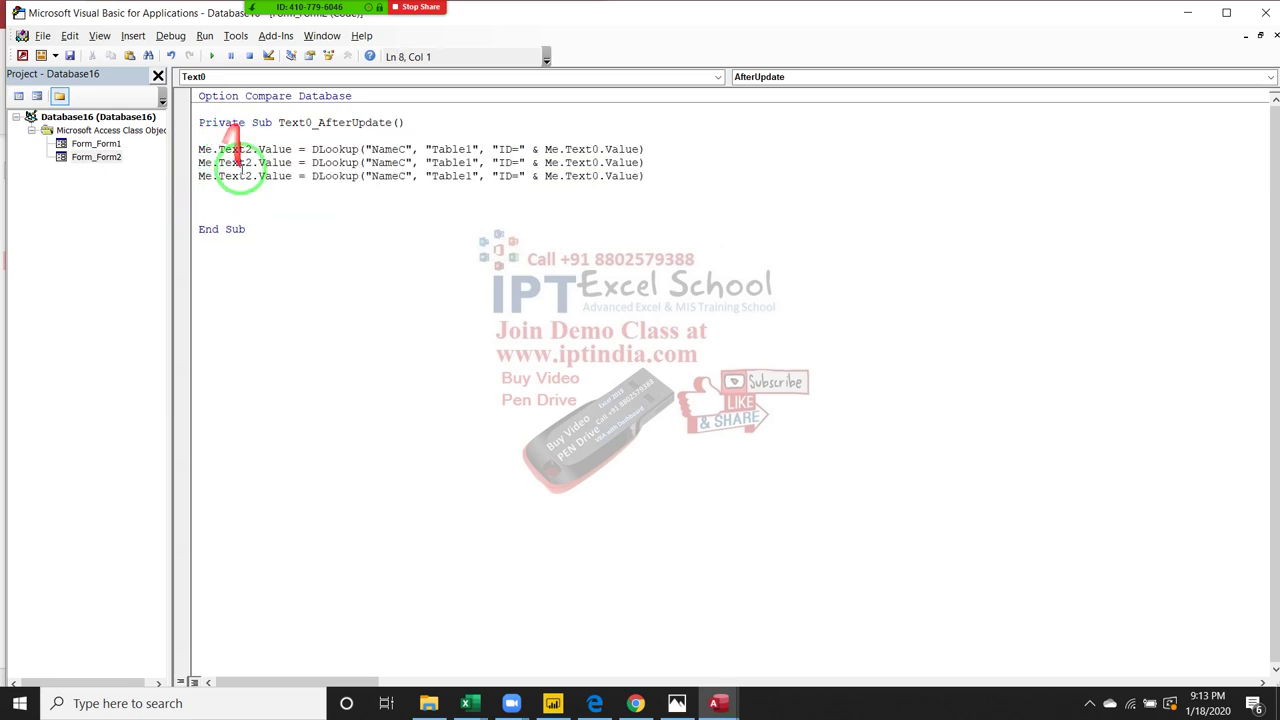
pyautogui.click(252, 162)
pyautogui.press('BackSpace')
pyautogui.write('4')
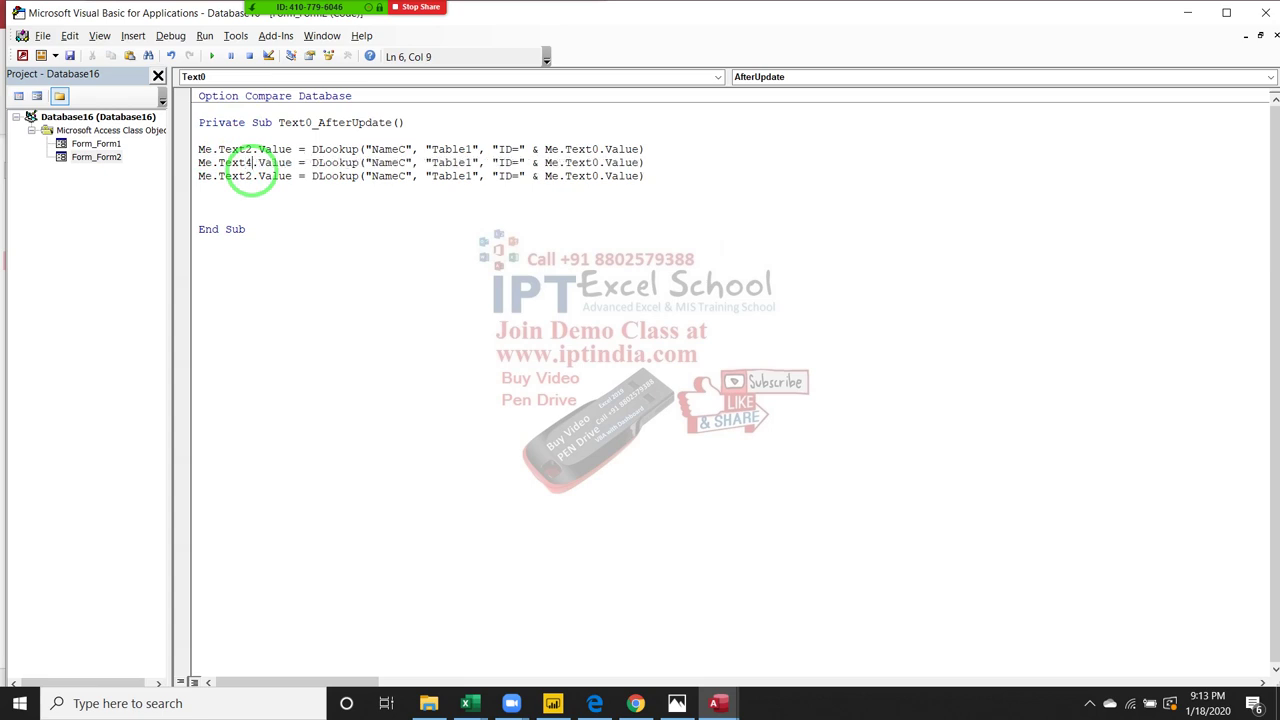
pyautogui.click(246, 176)
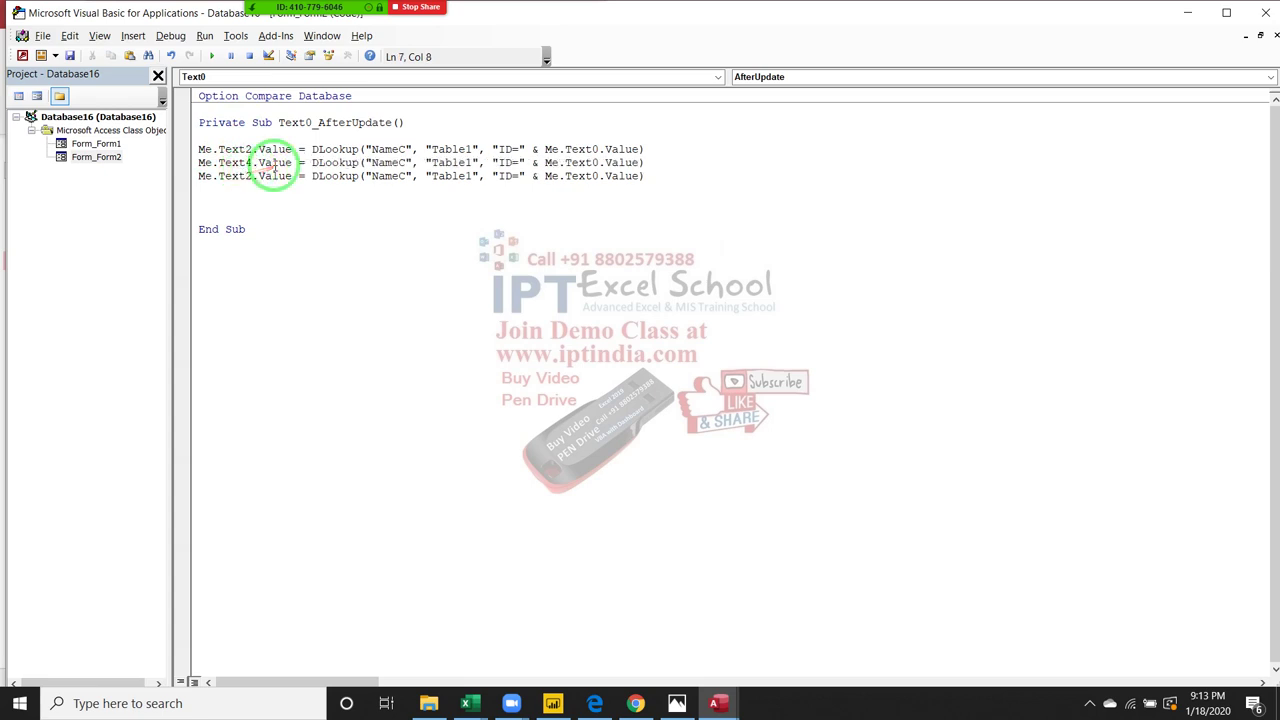
pyautogui.press('Delete')
pyautogui.write('6')
# - Make the Text4 line look up MRP and the Text6 line look up Qty
pyautogui.click(360, 200)
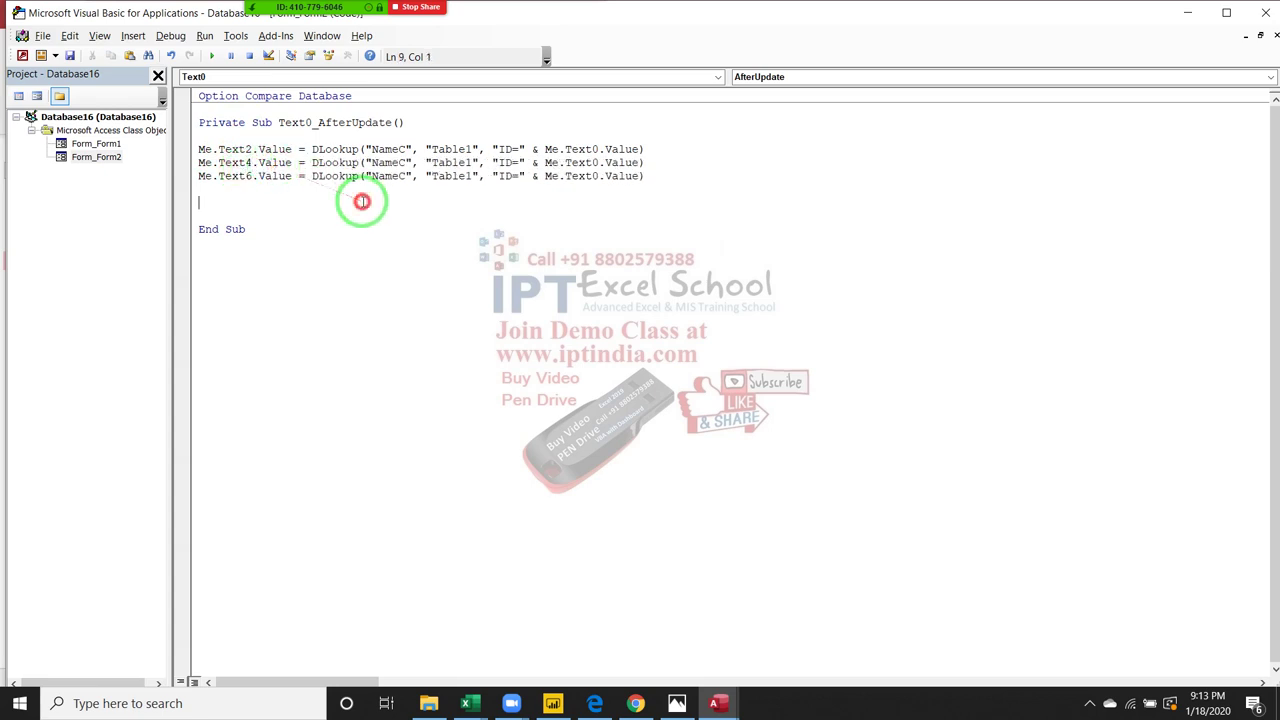
pyautogui.click(466, 176)
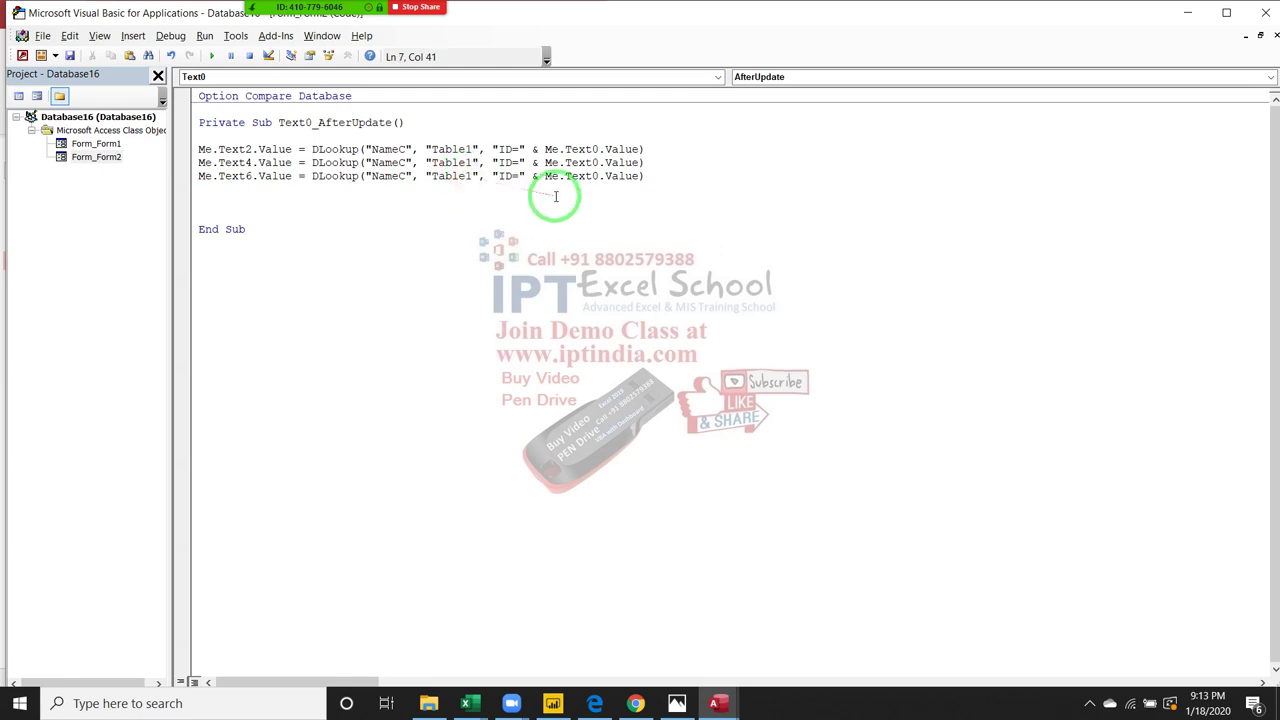
pyautogui.doubleClick(388, 176)
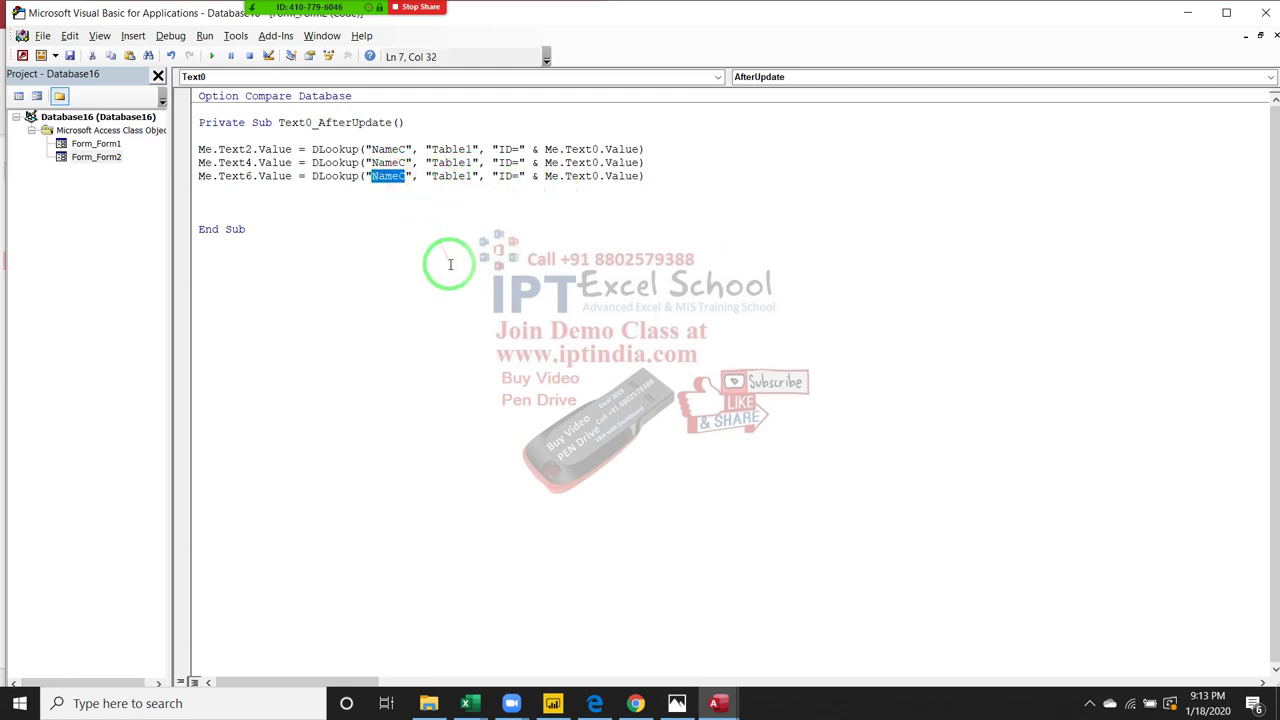
pyautogui.write('MRP')
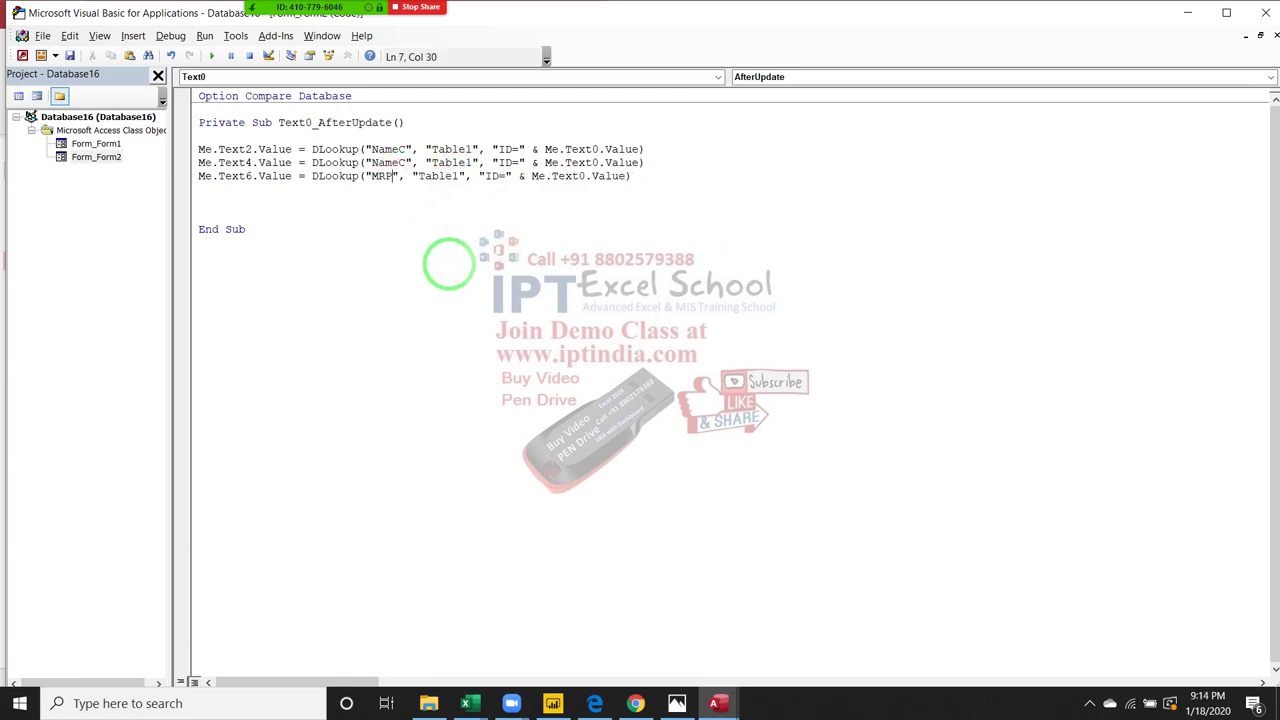
pyautogui.click(383, 200)
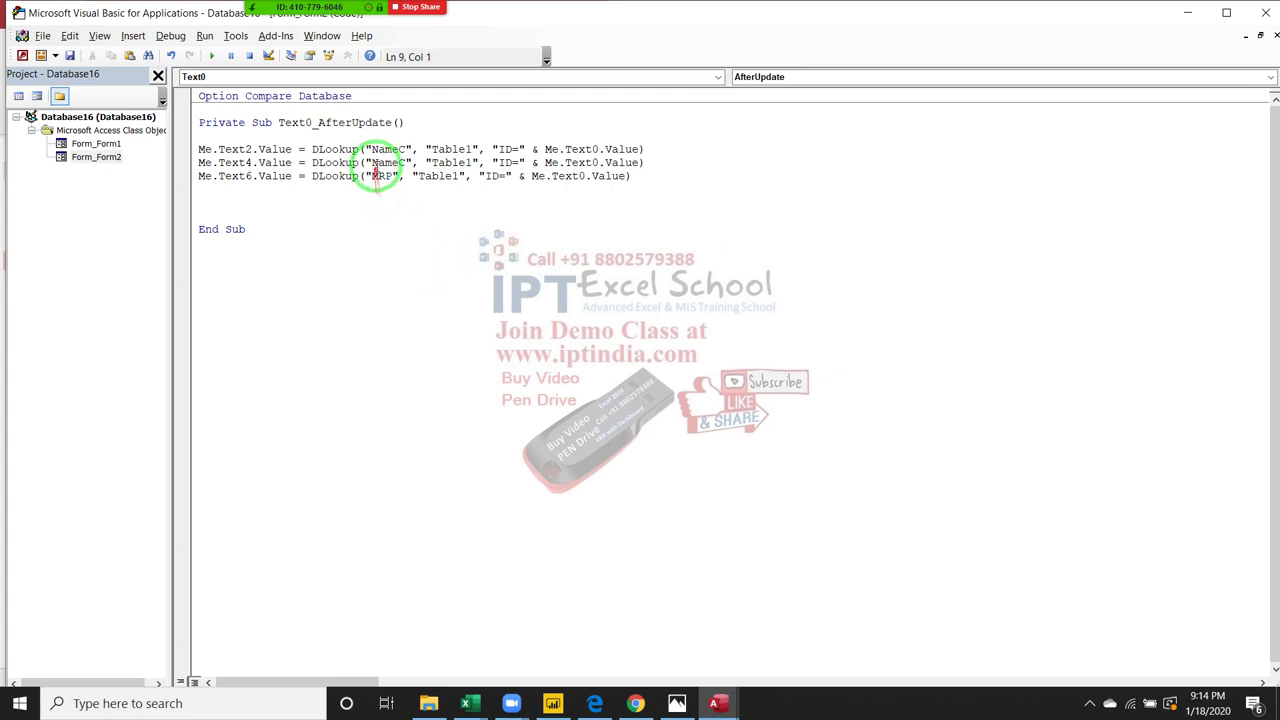
pyautogui.doubleClick(381, 176)
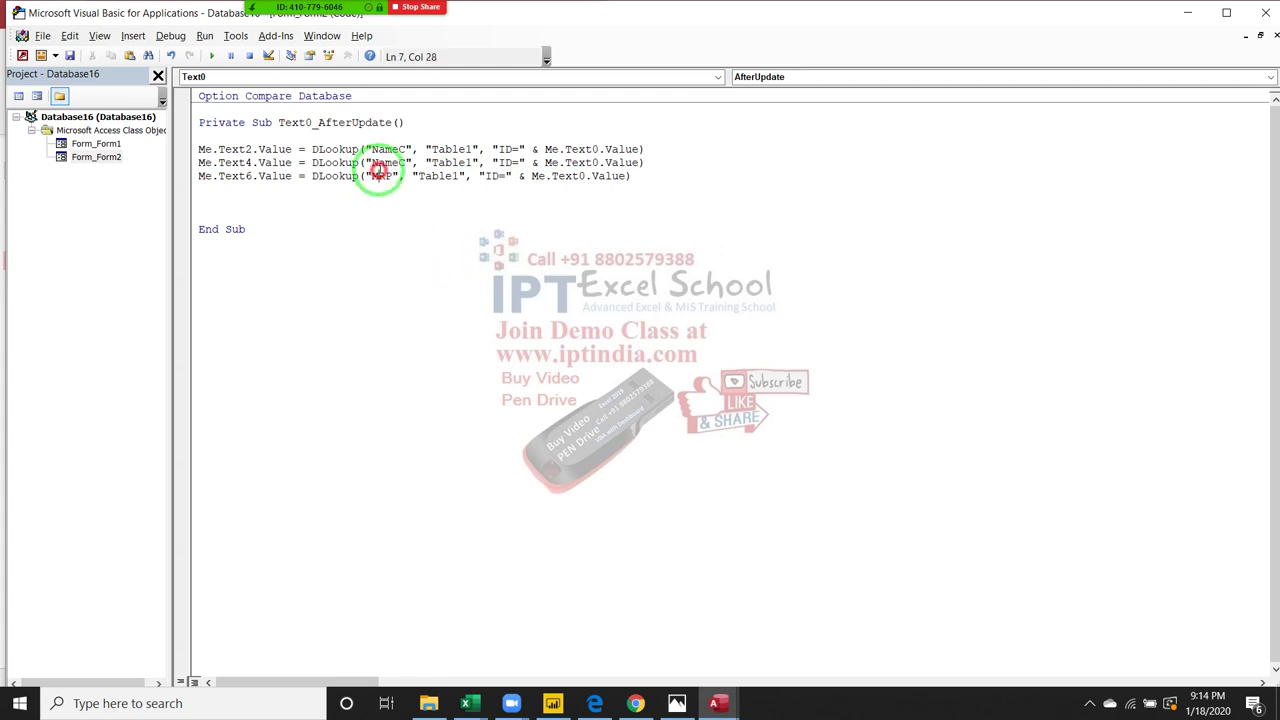
pyautogui.write('Qty')
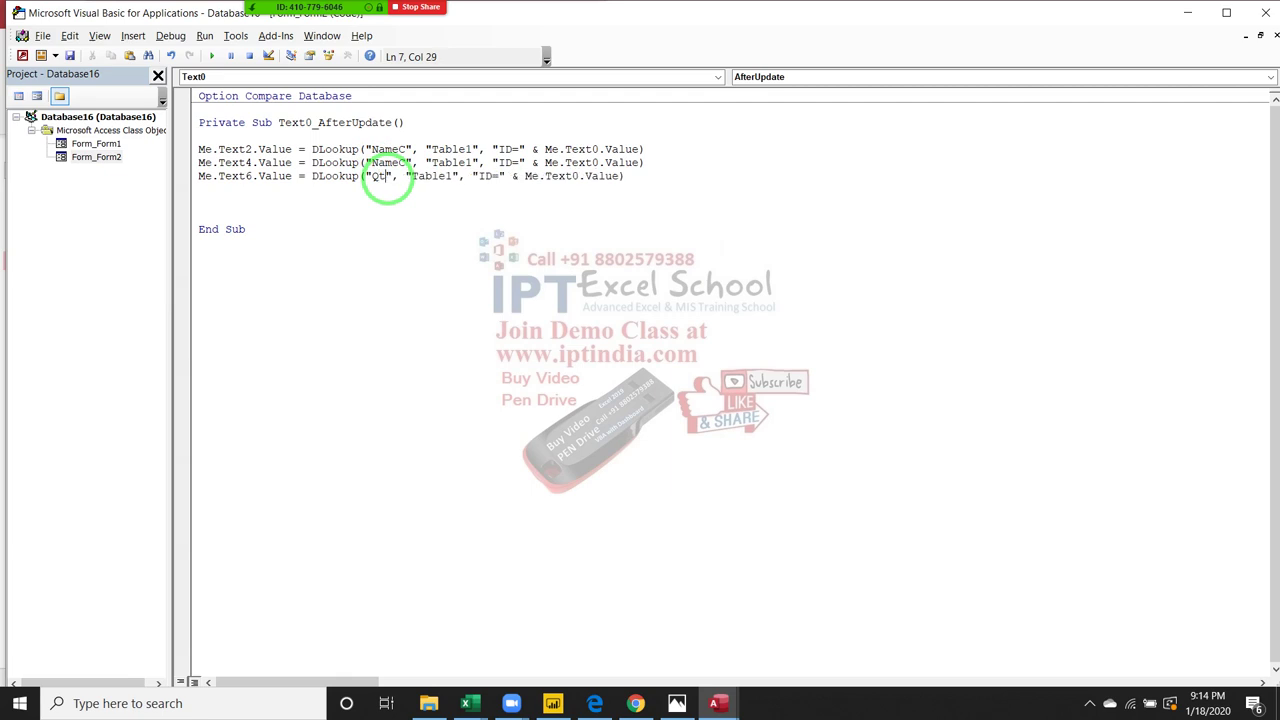
pyautogui.doubleClick(381, 162)
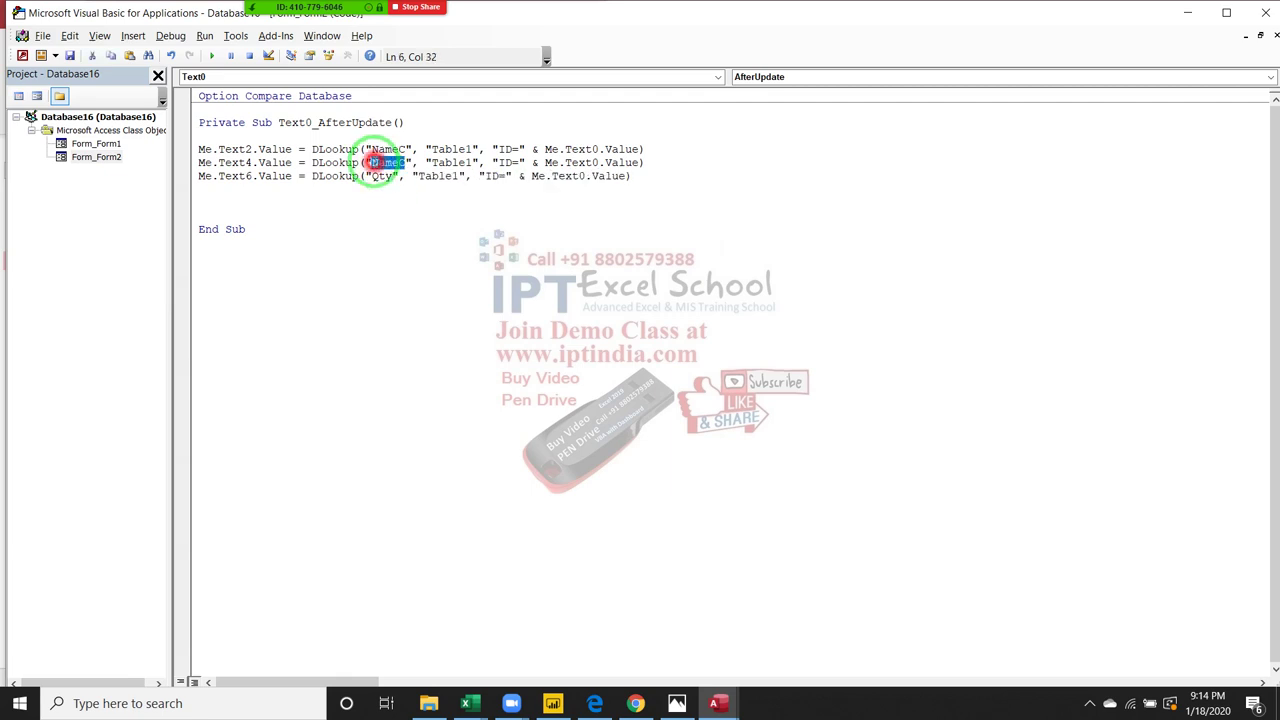
pyautogui.write('MRP')
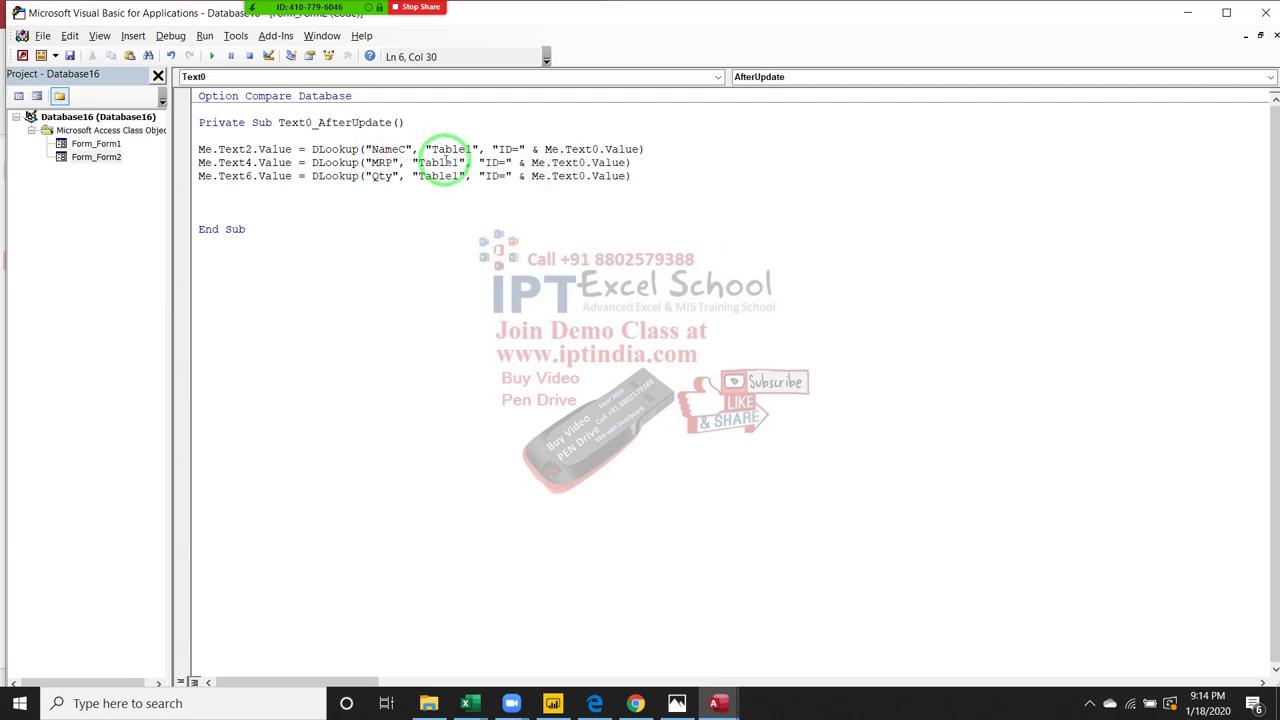
pyautogui.click(421, 206)
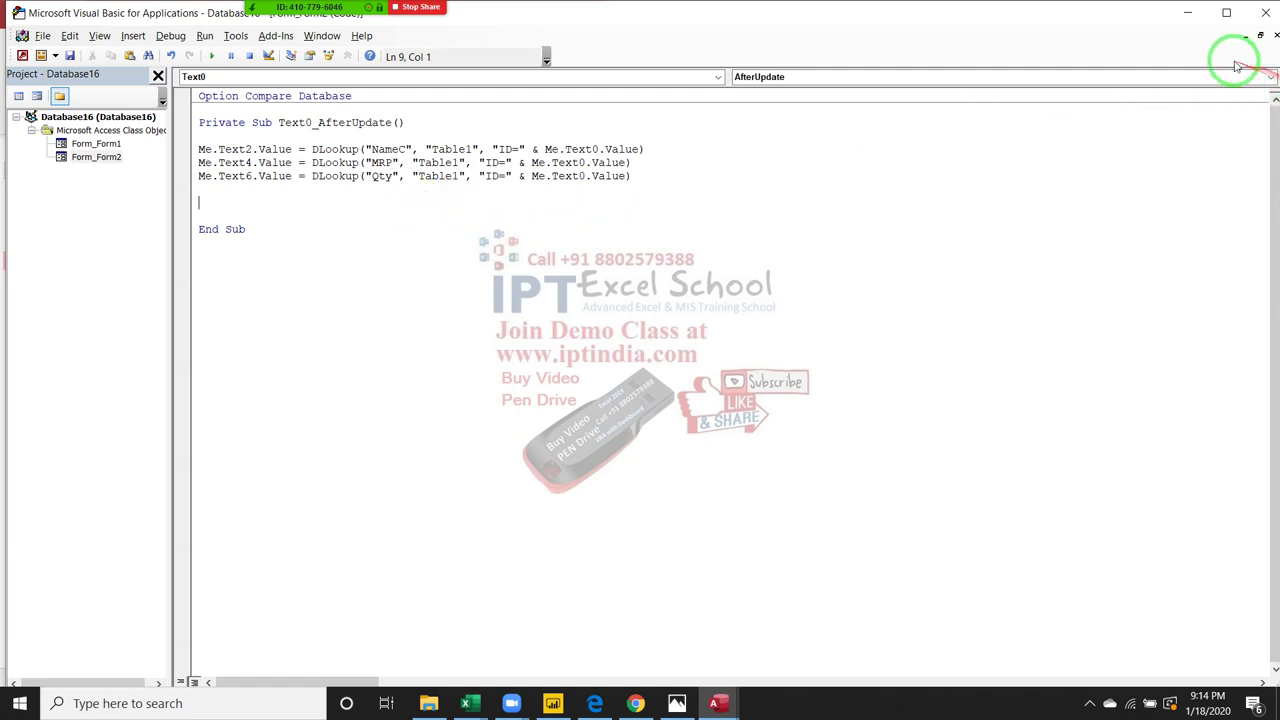
pyautogui.hotkey('alt', 'F11')
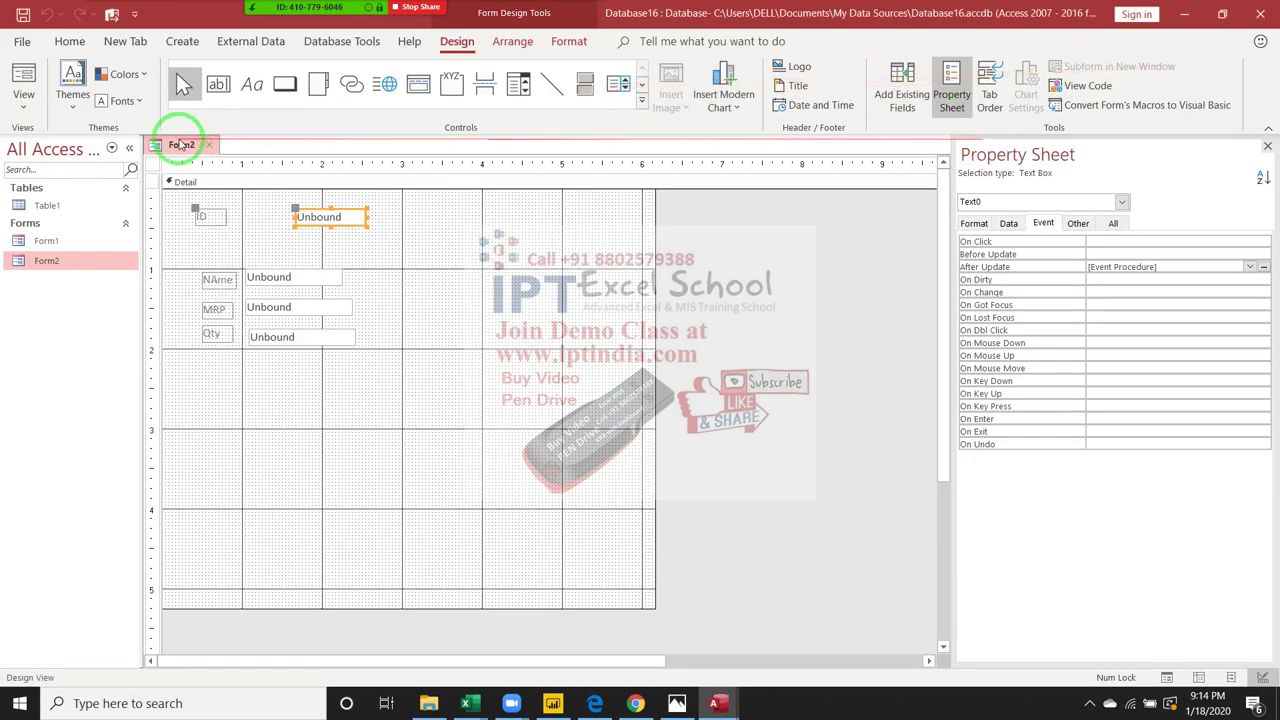
# - Save the Form2 design changes and open Form2 to test the ID lookup
pyautogui.click(212, 146)
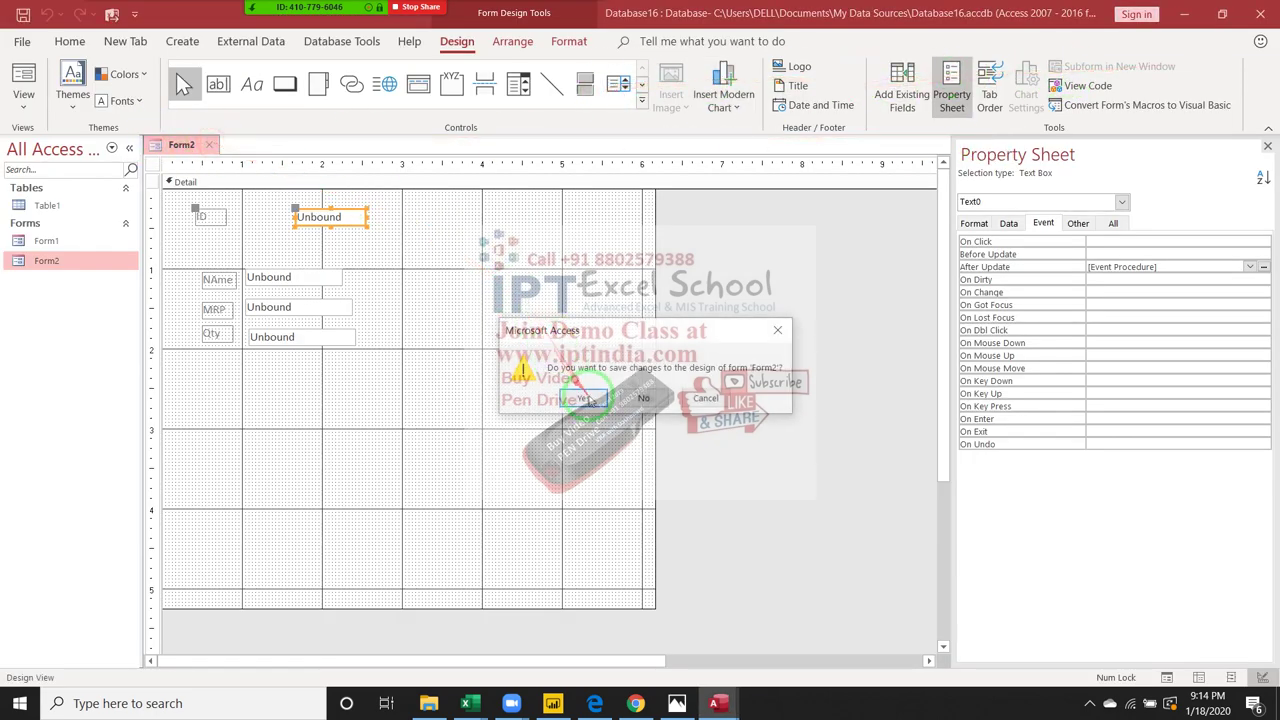
pyautogui.click(585, 382)
pyautogui.doubleClick(48, 260)
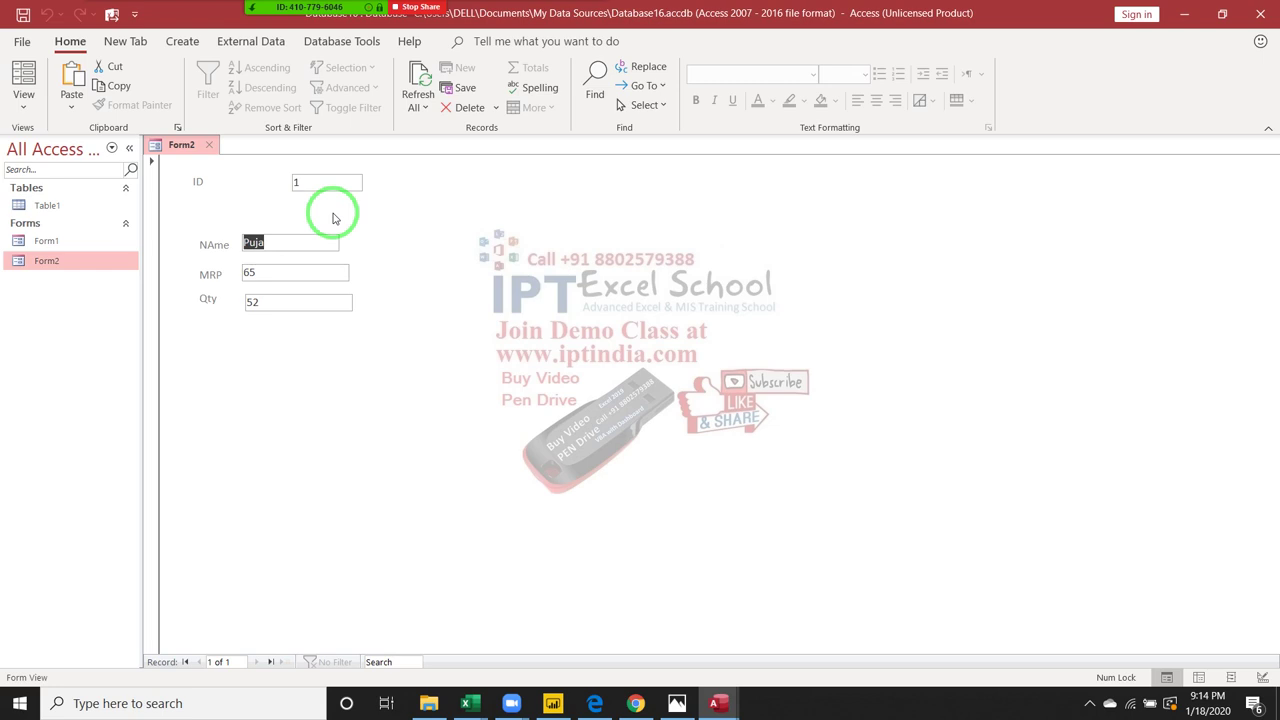
# - Reopen Form2 in Design View and select its Detail section
pyautogui.rightClick(43, 261)
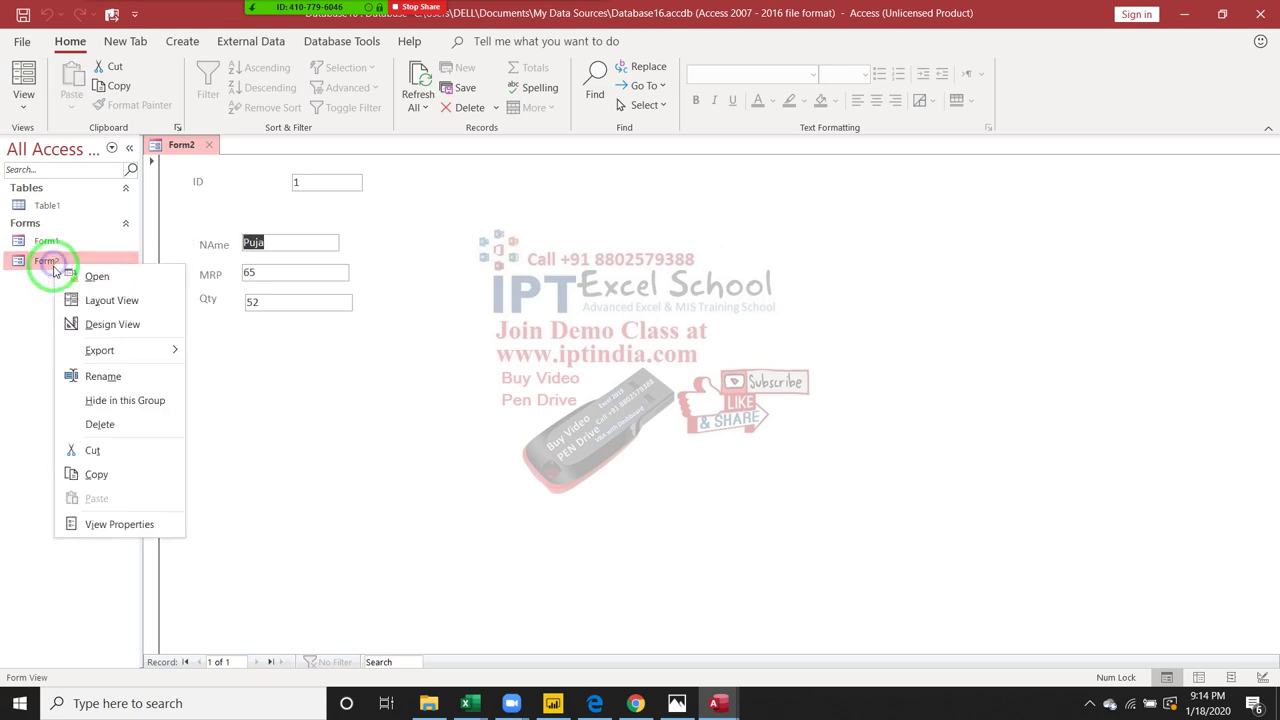
pyautogui.click(100, 326)
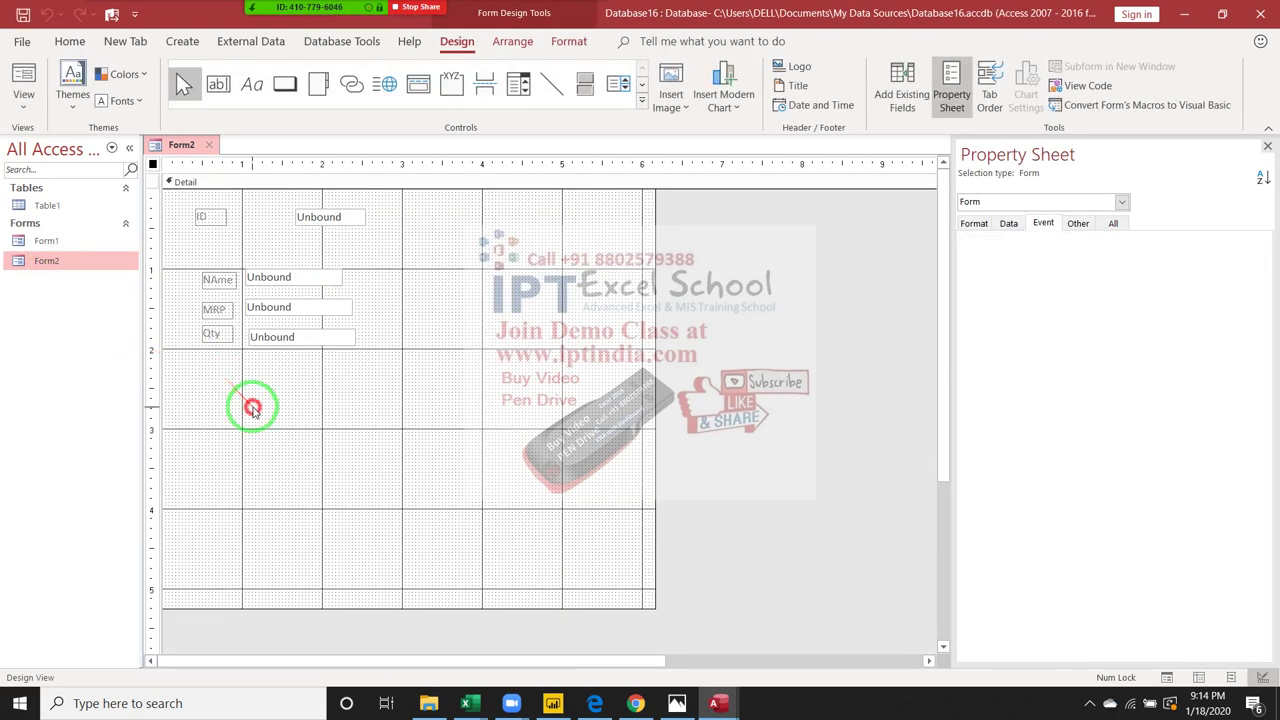
pyautogui.click(251, 408)
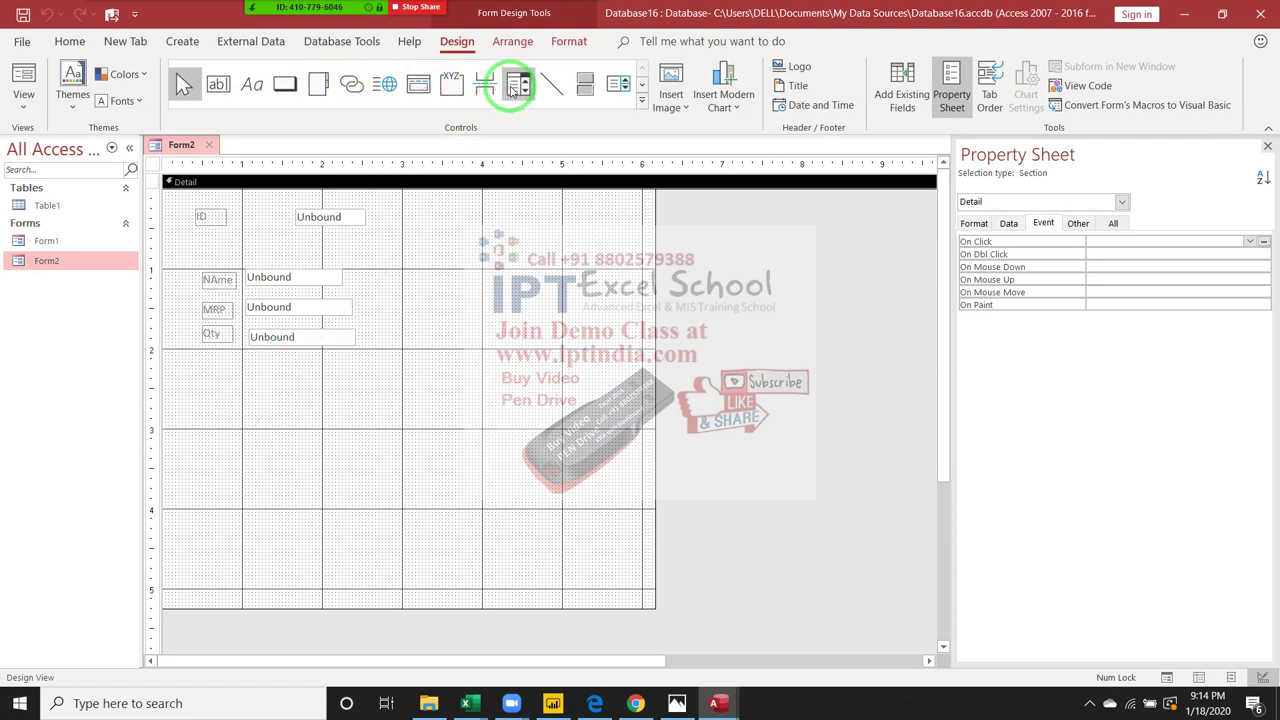
# - Draw a list box below the Qty field, browse the wizard's table/query options, then cancel it
pyautogui.click(617, 85)
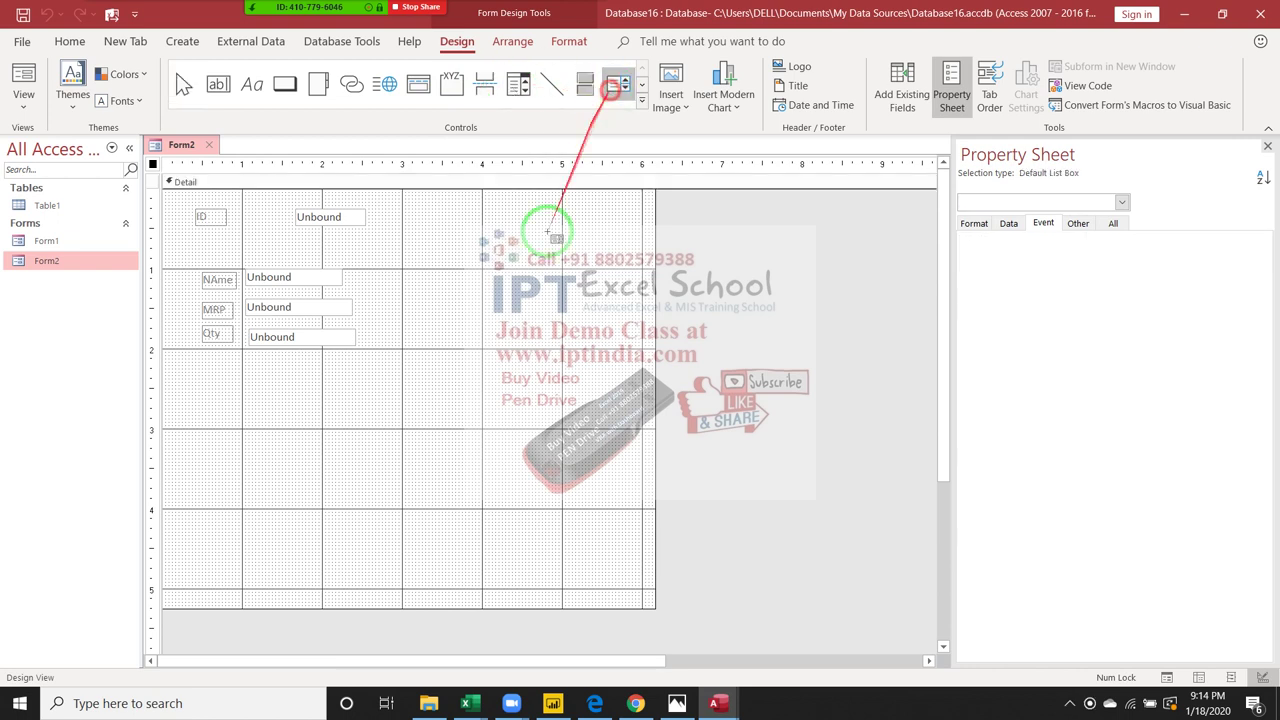
pyautogui.moveTo(199, 376); pyautogui.dragTo(568, 471)
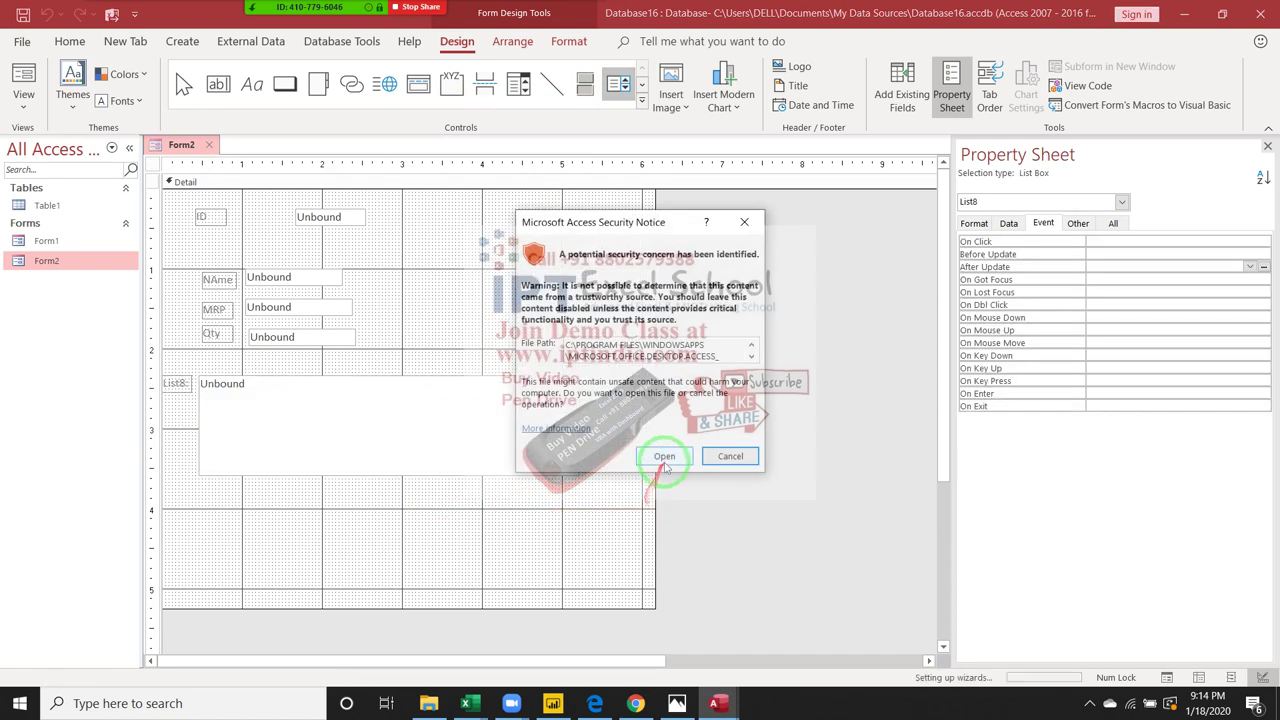
pyautogui.click(664, 456)
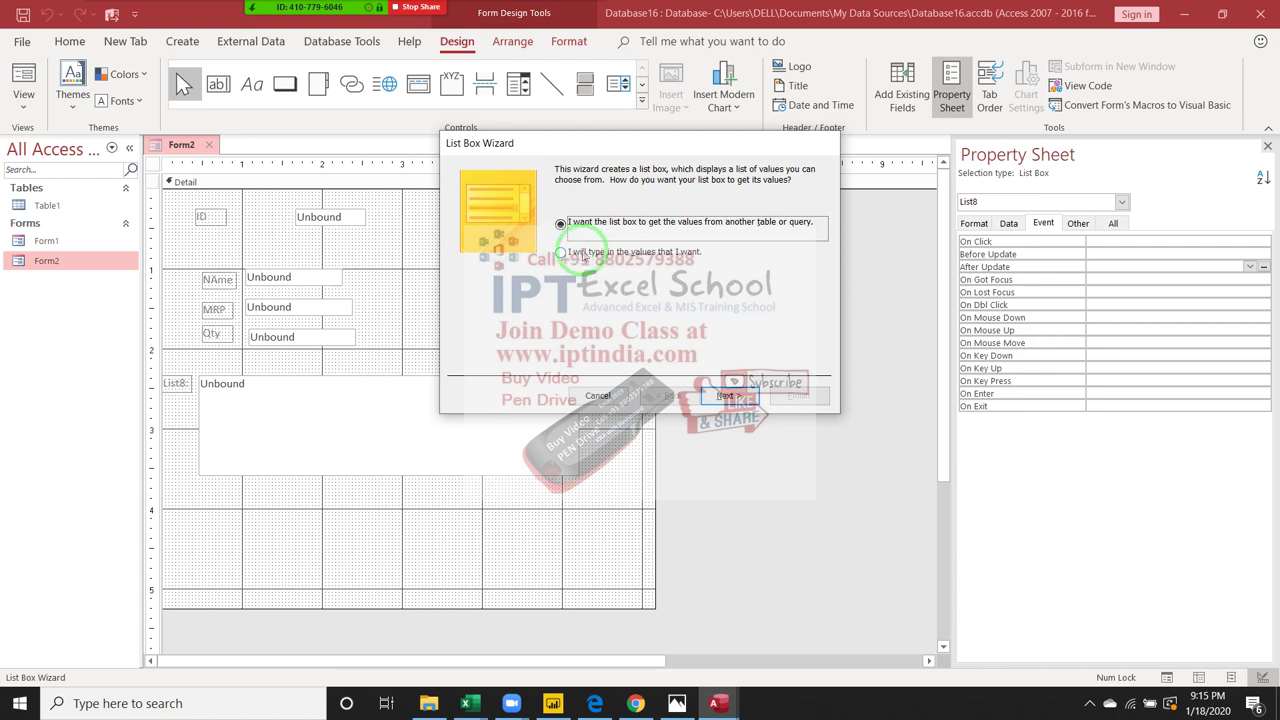
pyautogui.click(743, 397)
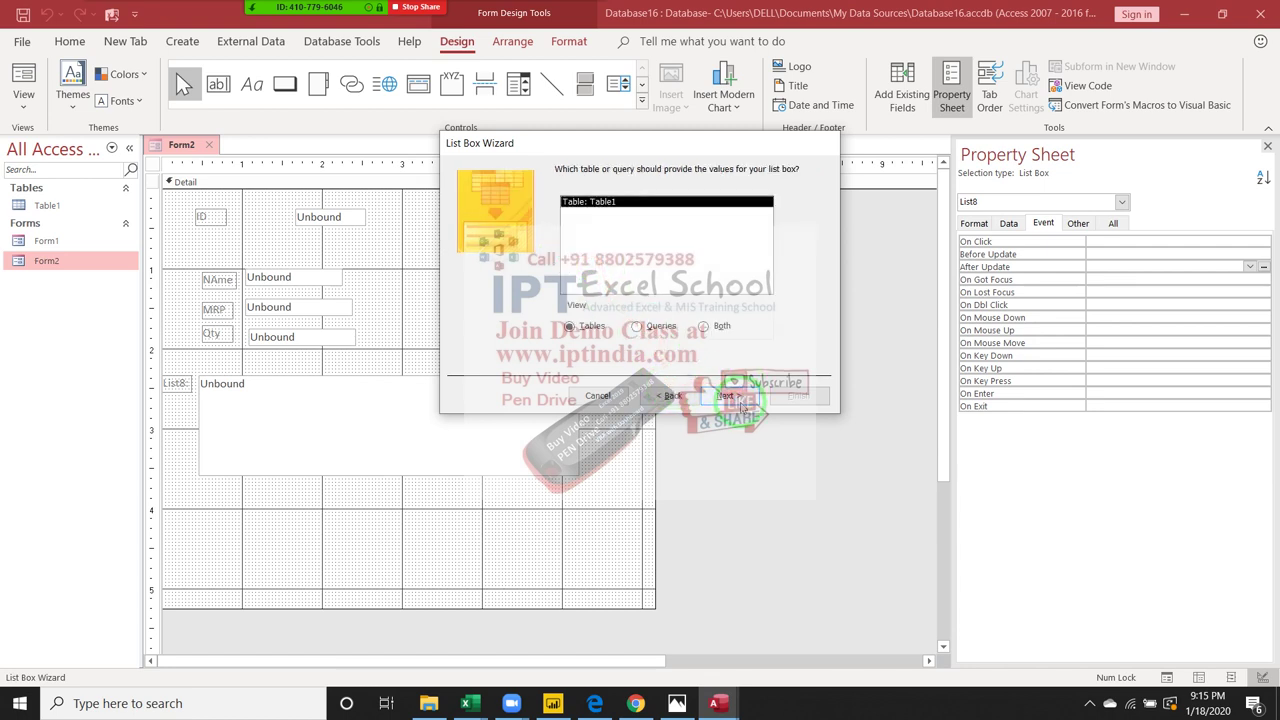
pyautogui.click(703, 326)
pyautogui.click(637, 326)
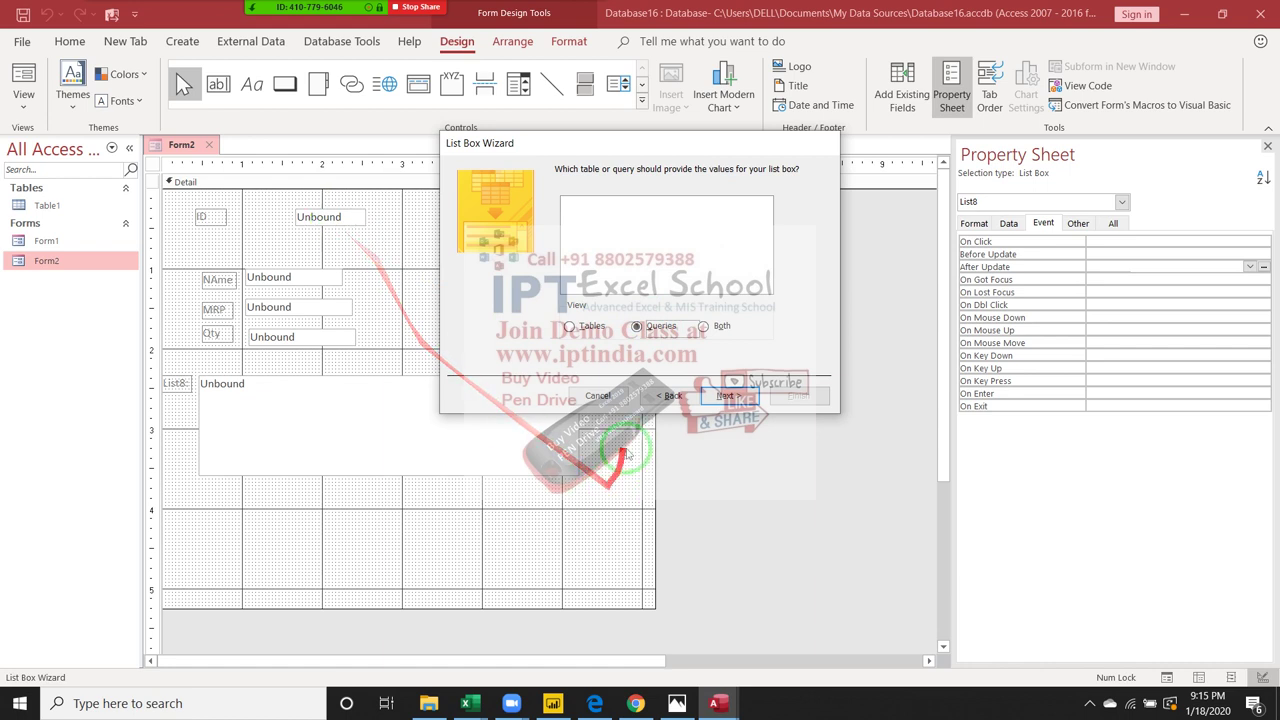
pyautogui.click(590, 396)
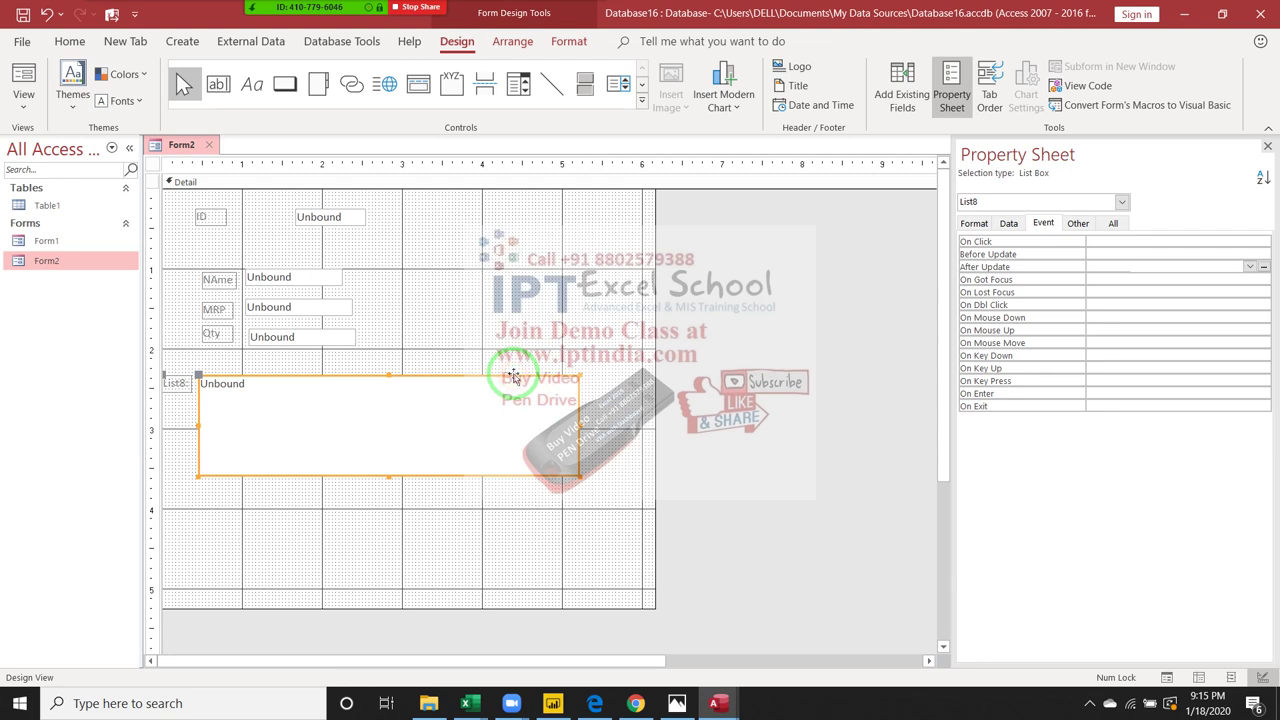
# - Delete the List8 list box from Form2
pyautogui.press('Delete')
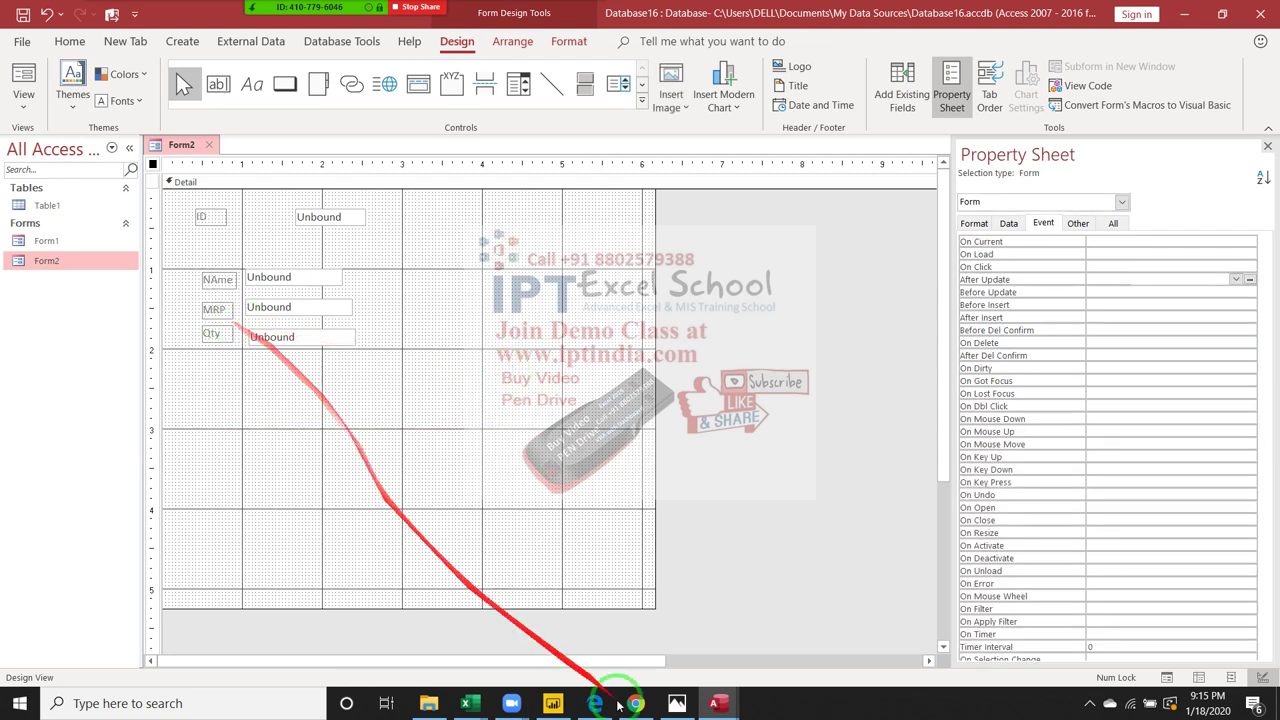
pyautogui.click(268, 283)
pyautogui.click(332, 376)
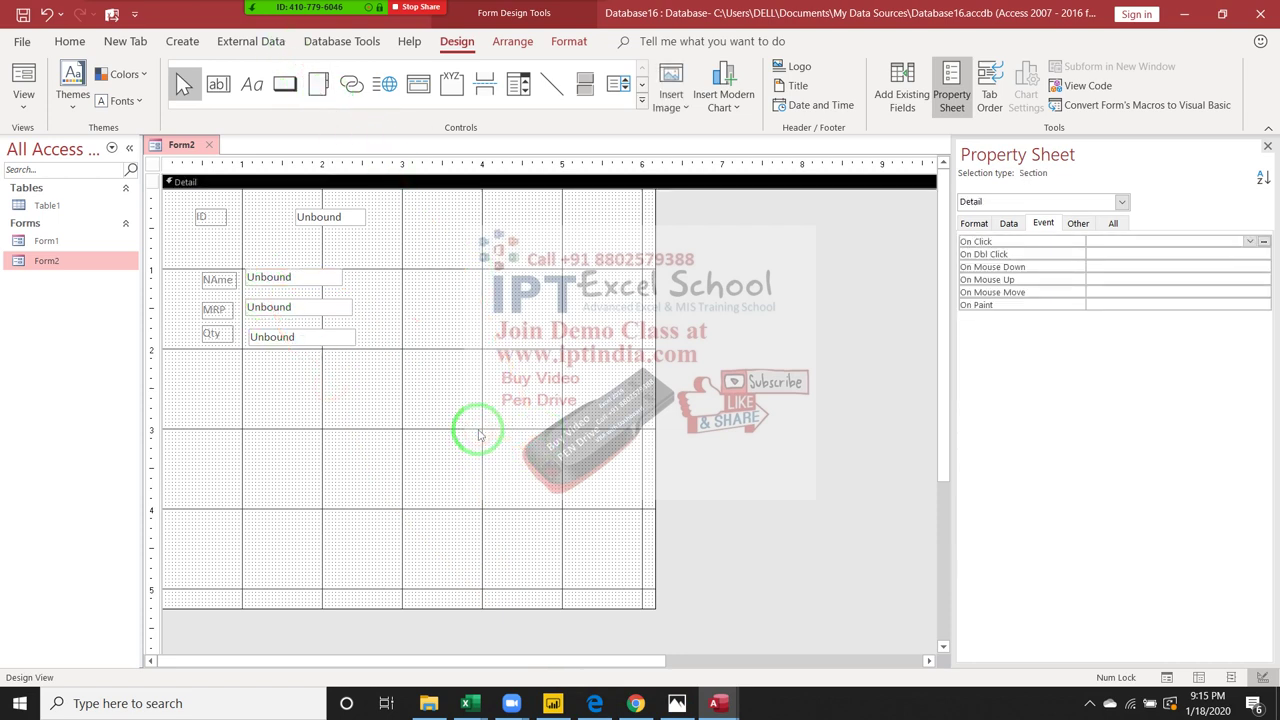
# - Check the form's VBA code in the editor, then return to Form2's design
pyautogui.hotkey('alt', 'F11')
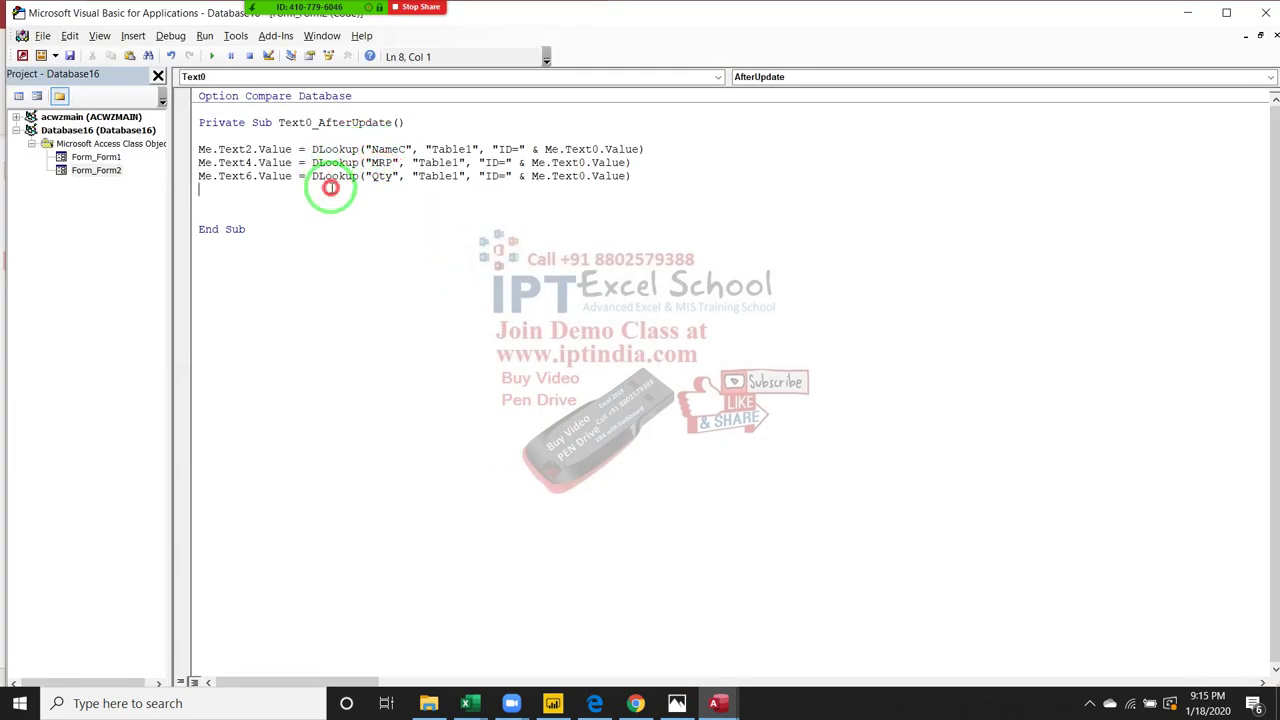
pyautogui.click(395, 205)
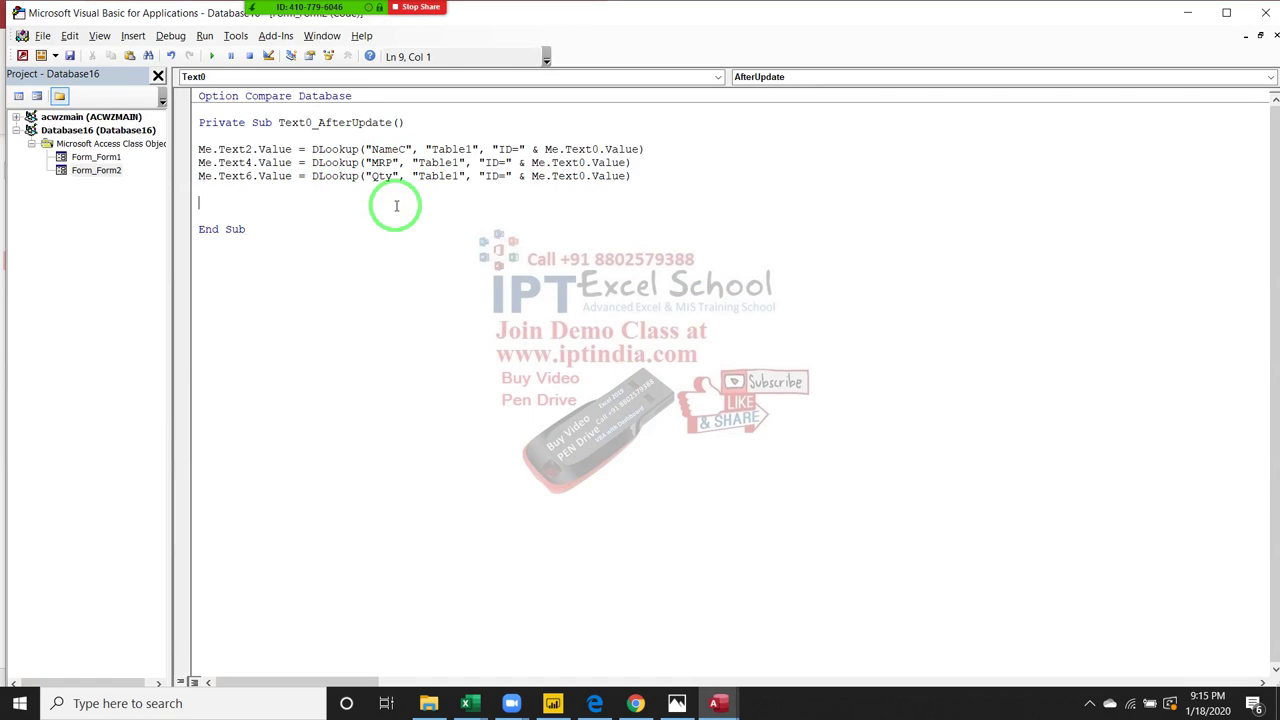
pyautogui.hotkey('alt', 'F11')
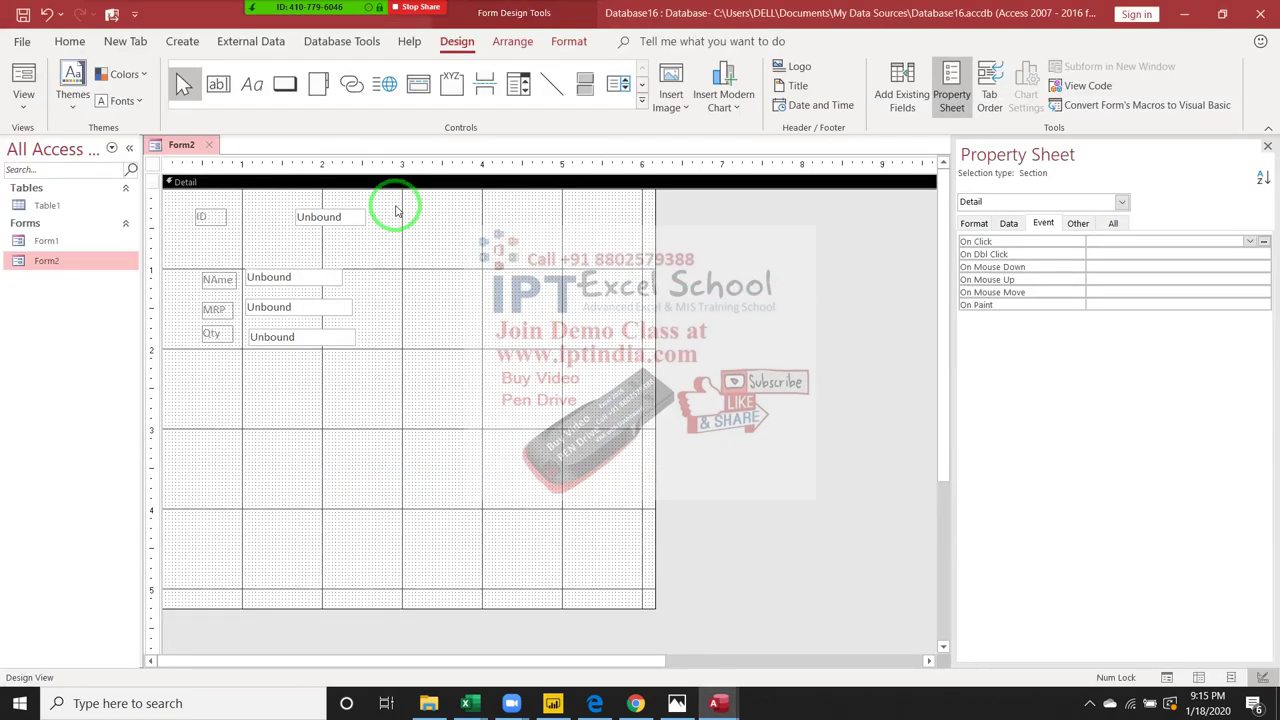
# - Minimise Access to the desktop and refresh the desktop
pyautogui.press('super+d')
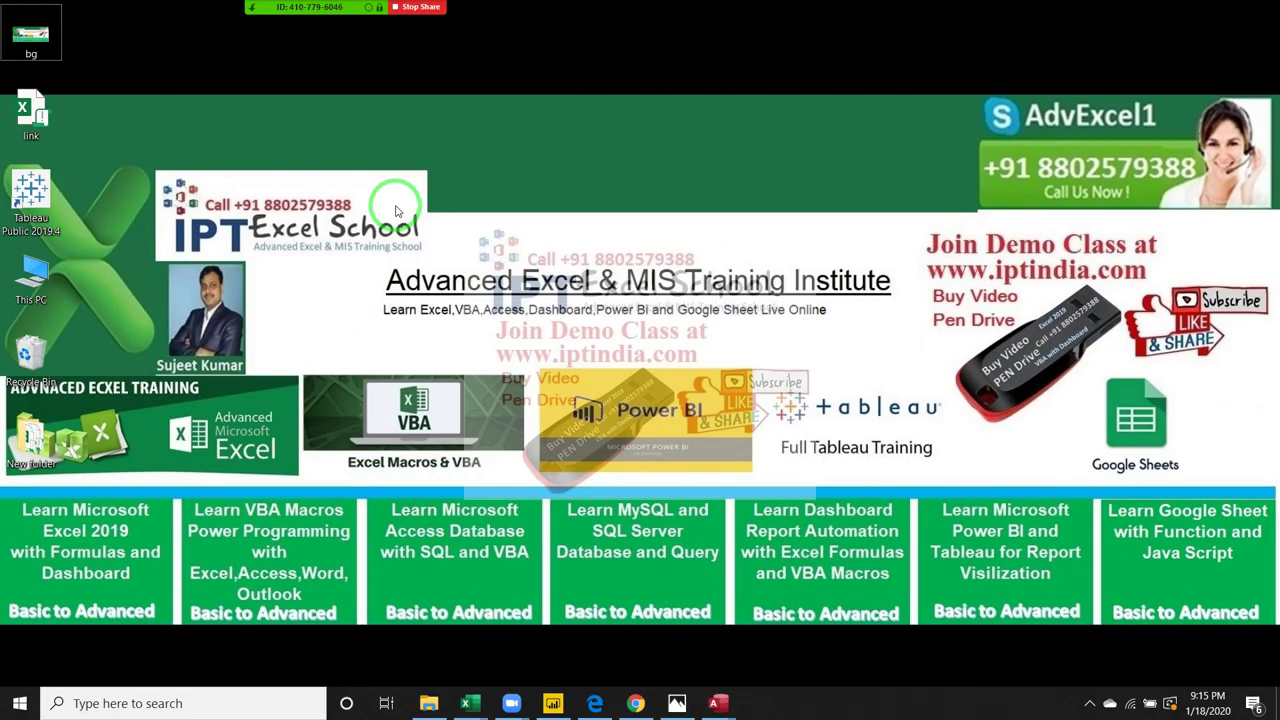
pyautogui.rightClick(493, 123)
pyautogui.click(540, 178)
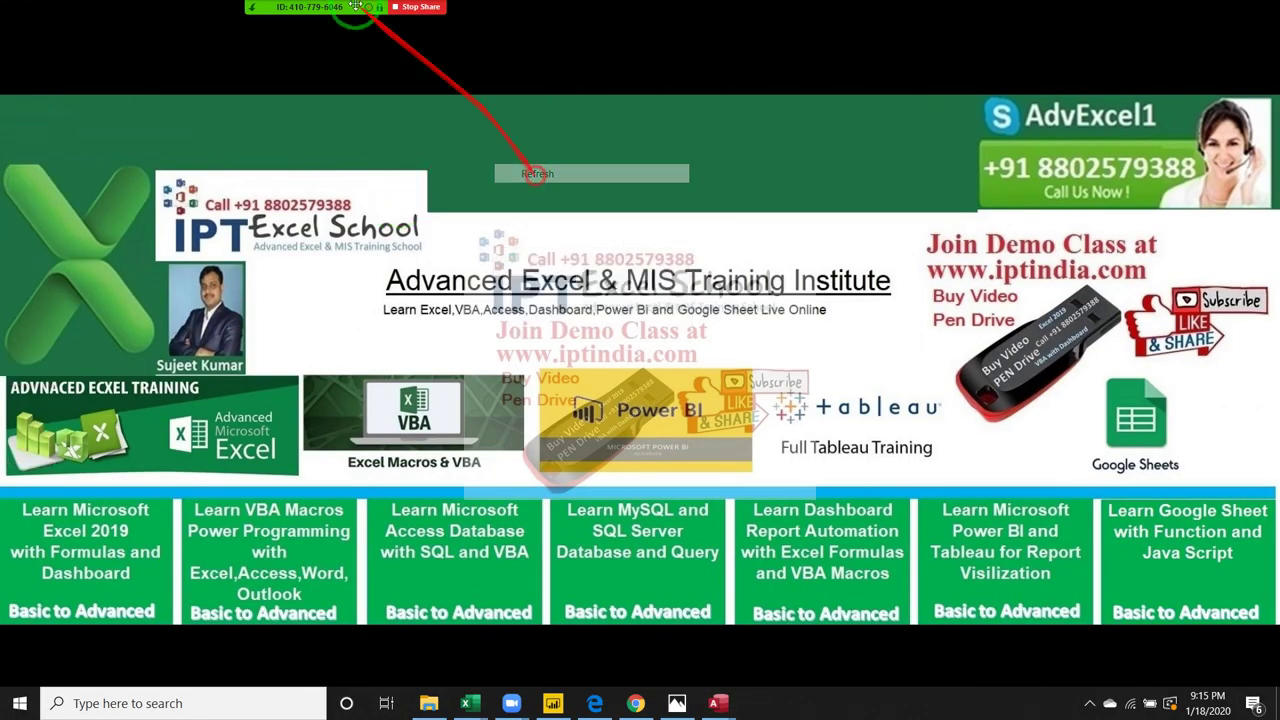